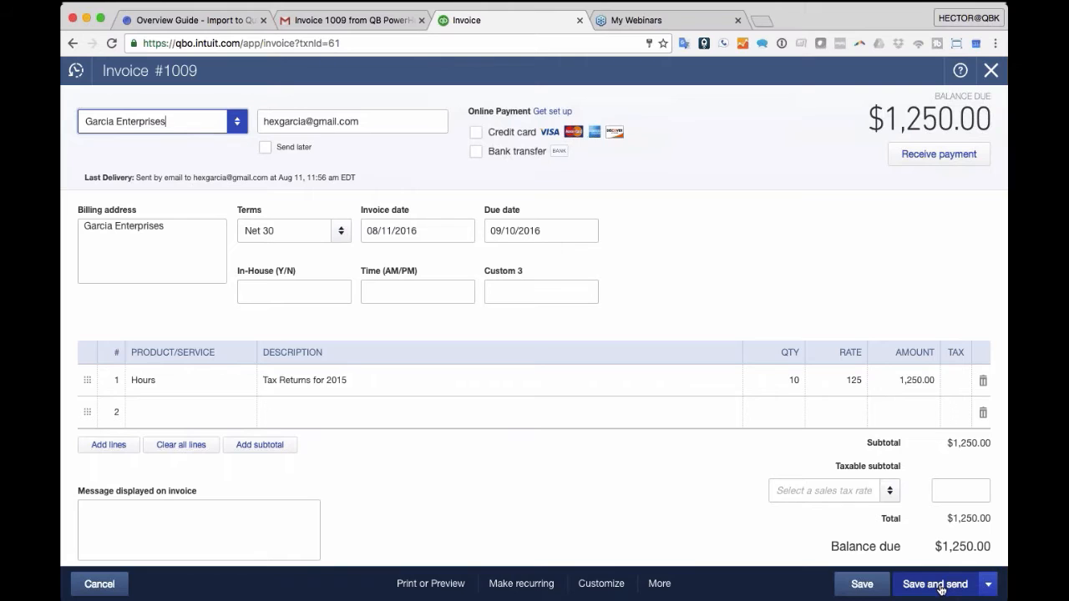
- Prepare invoice 1009's email to Garcia Enterprises, then view the received invoice email in Gmail
click(941, 588)
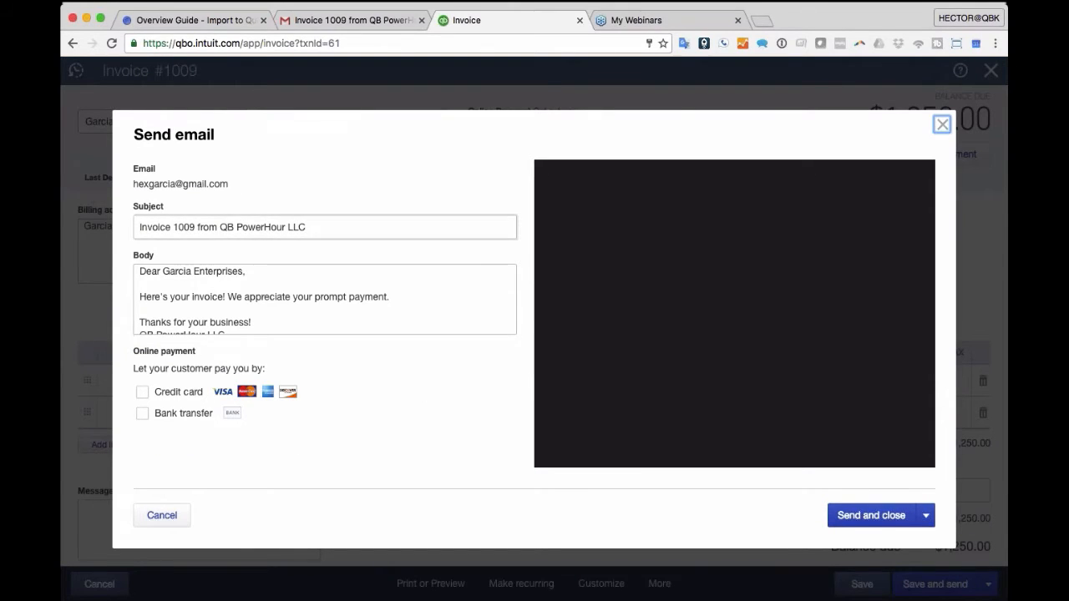
key(Tab)
key(Tab)
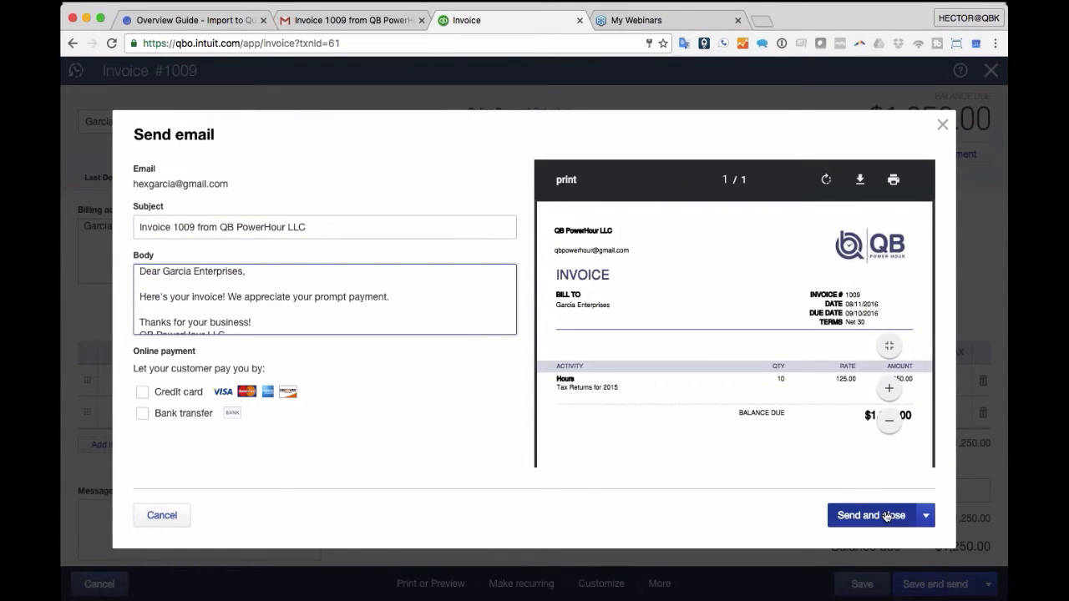
click(355, 23)
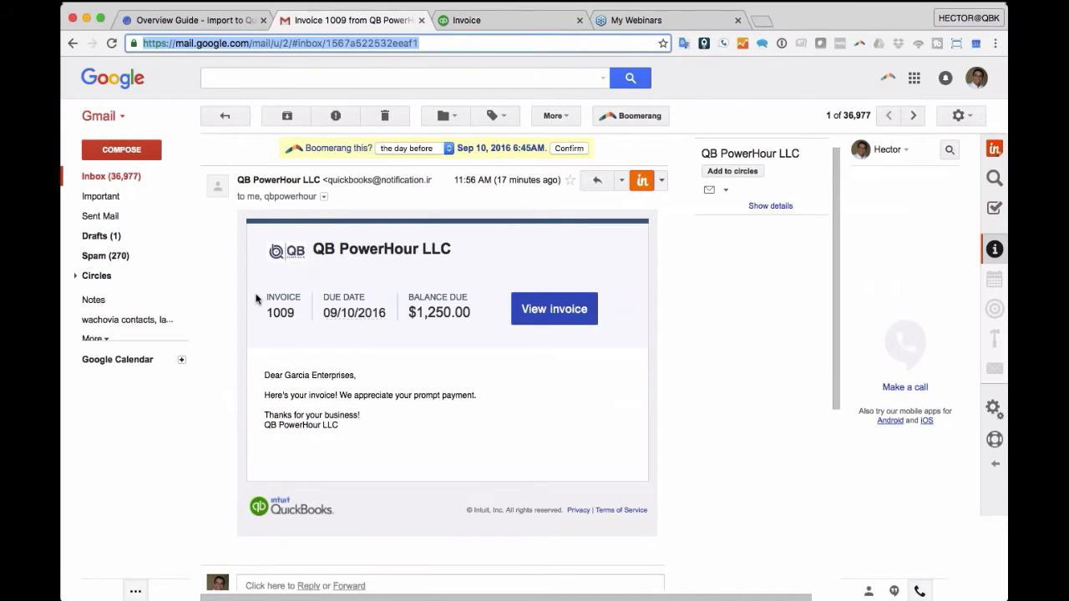
- Zoom into the invoice 1009 email, highlight the sender's notification address, and open View invoice
key(super+plus)
key(super+plus)
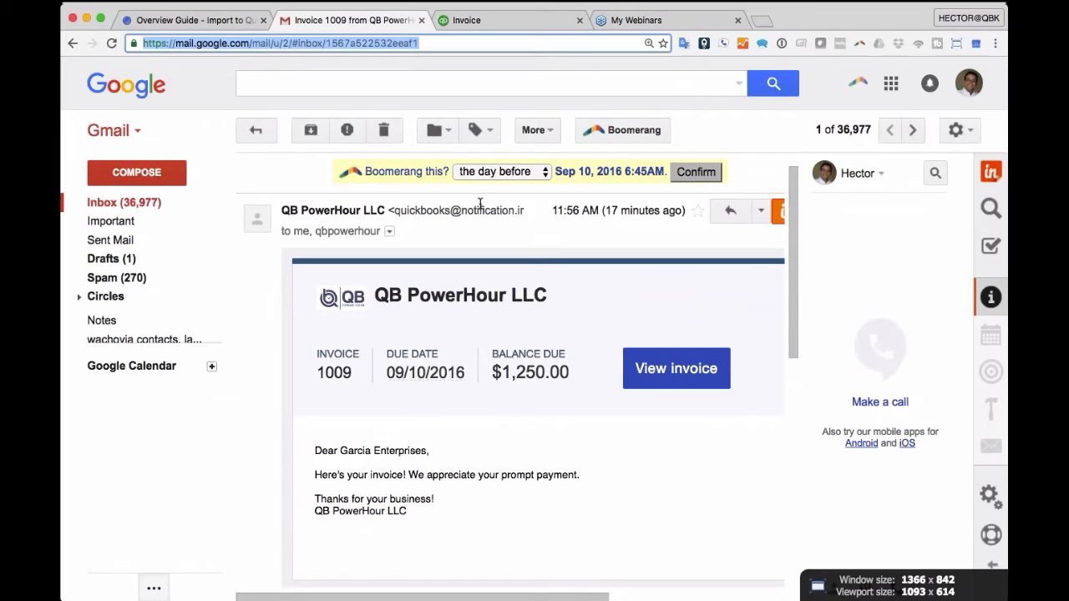
drag(392, 211, 524, 212)
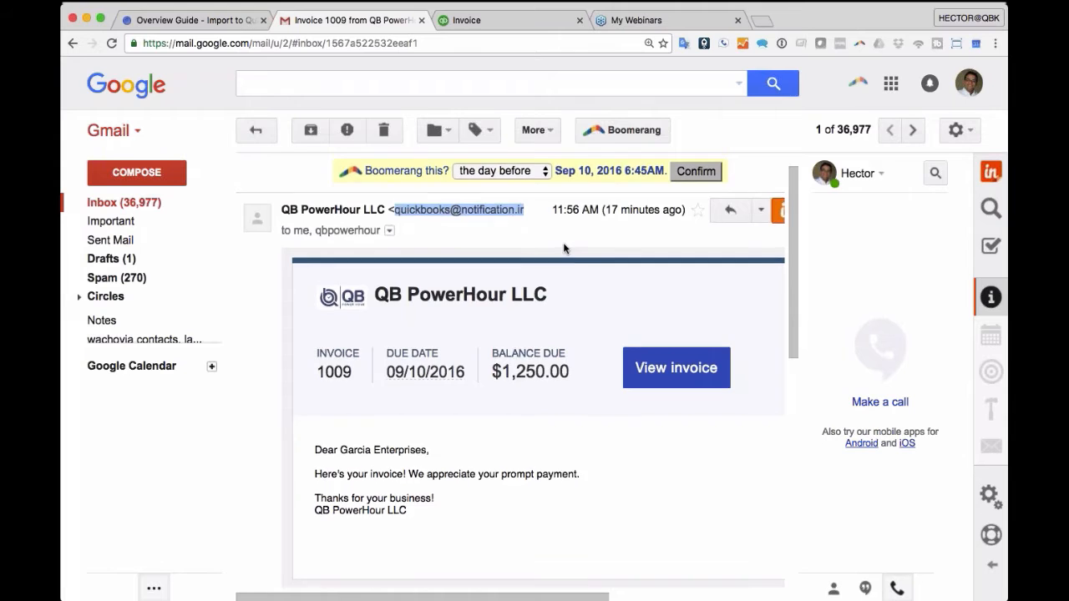
scroll(566, 254, down, 5)
scroll(566, 254, up, 3)
scroll(566, 254, up, 3)
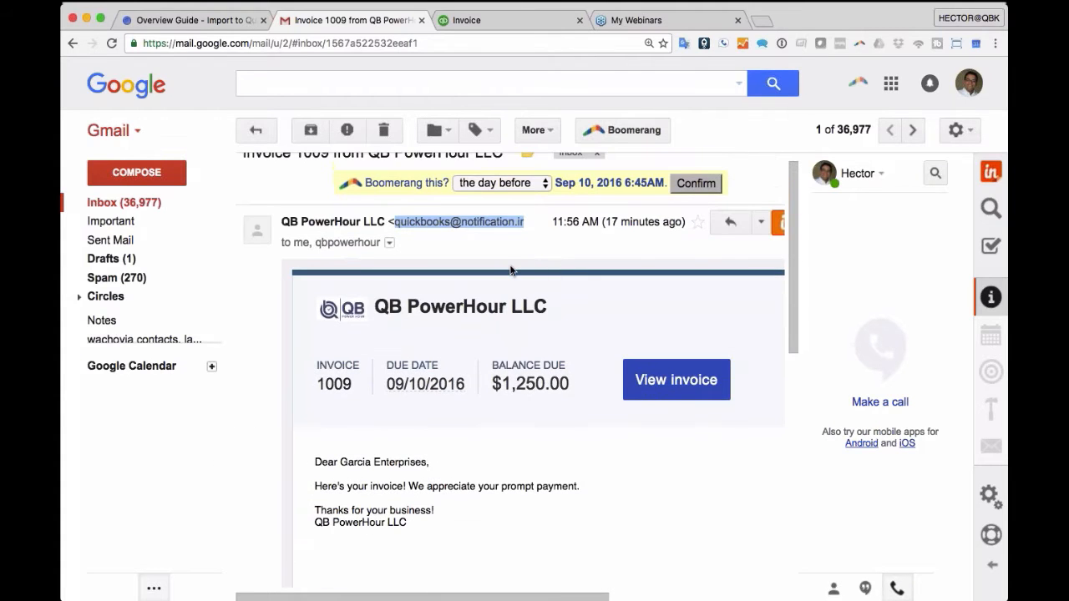
click(448, 223)
drag(395, 222, 529, 223)
scroll(419, 219, down, 2)
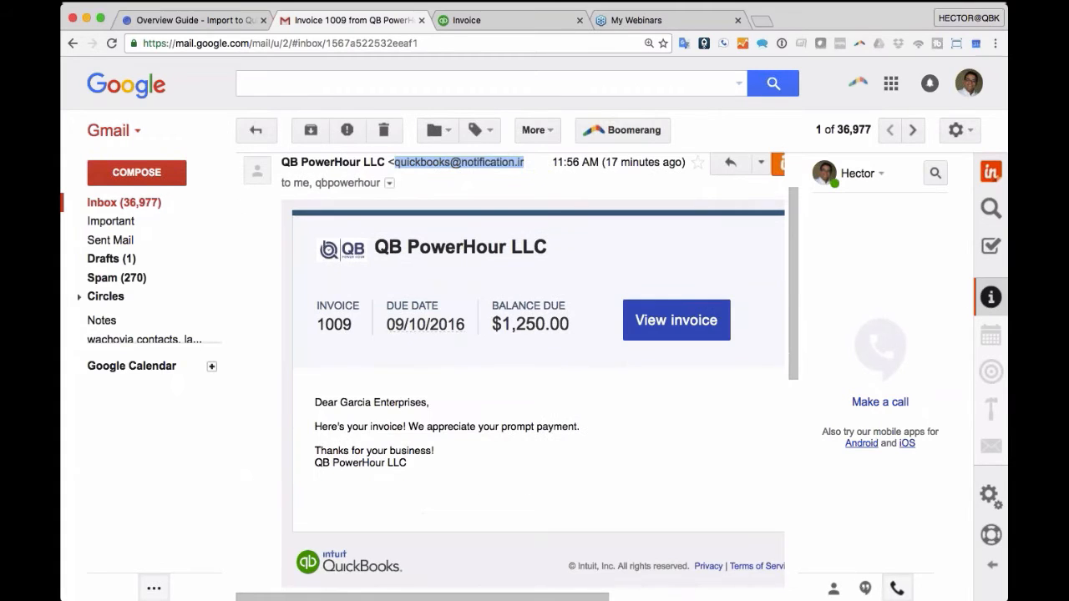
click(669, 329)
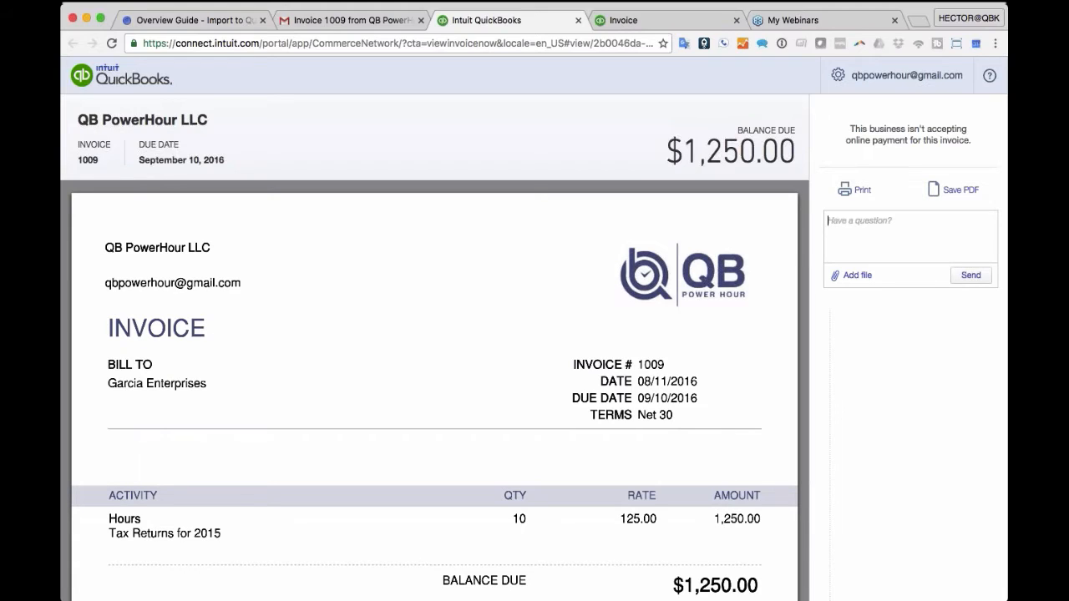
- Close the customer invoice page and cancel the Send email form for invoice 1009
click(578, 20)
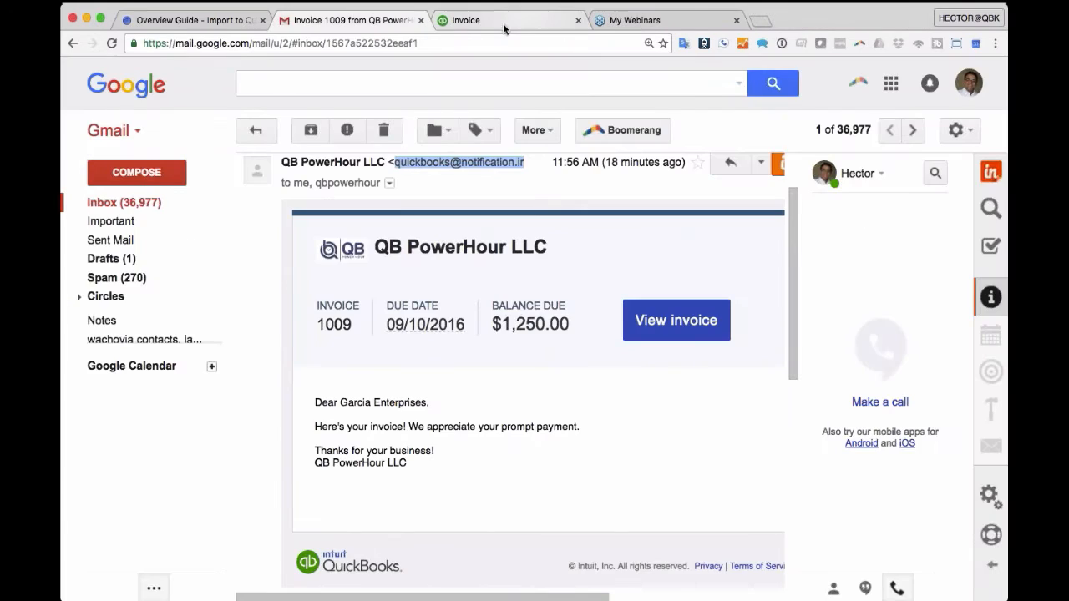
click(502, 25)
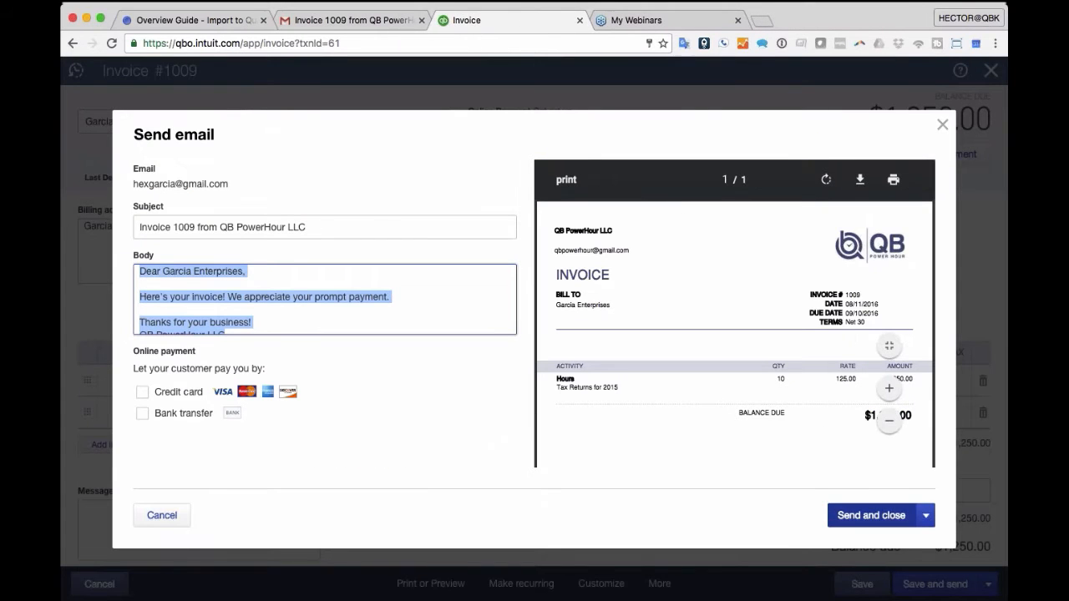
click(926, 515)
click(154, 517)
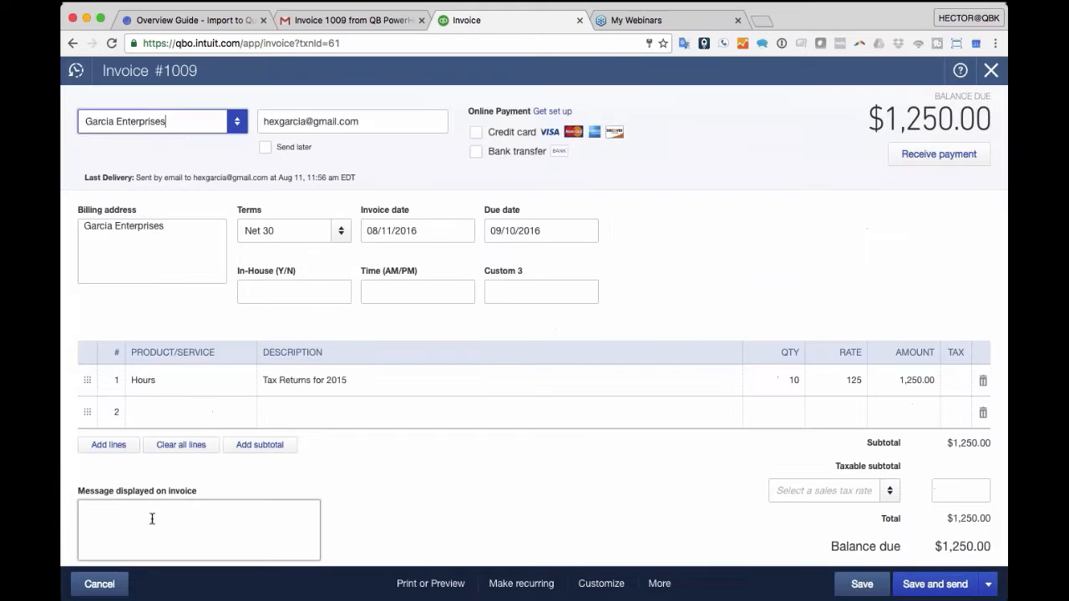
- Save invoice 1009 with Save and share link and select the generated customer link
click(988, 585)
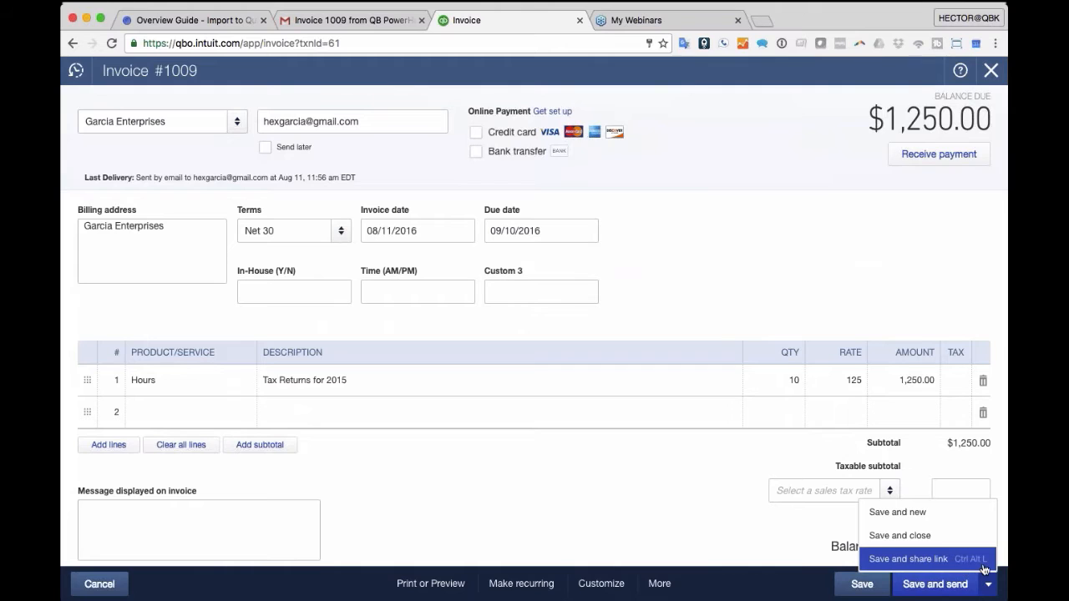
click(918, 559)
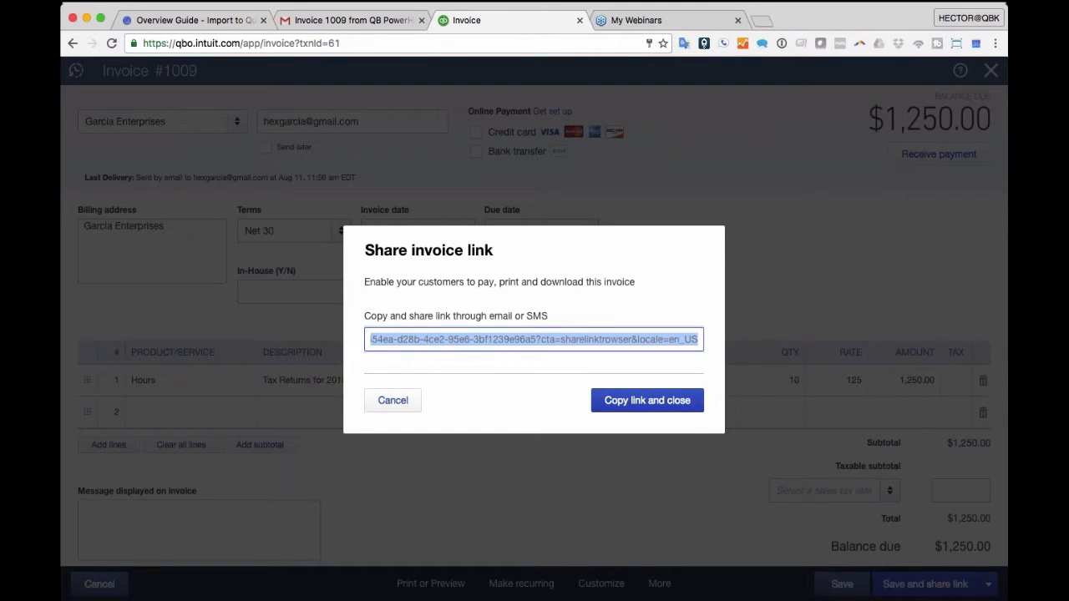
click(477, 339)
triple_click(477, 339)
click(326, 20)
- Compose a new email to the customer with the subject 'INVOICE LINK'
click(140, 172)
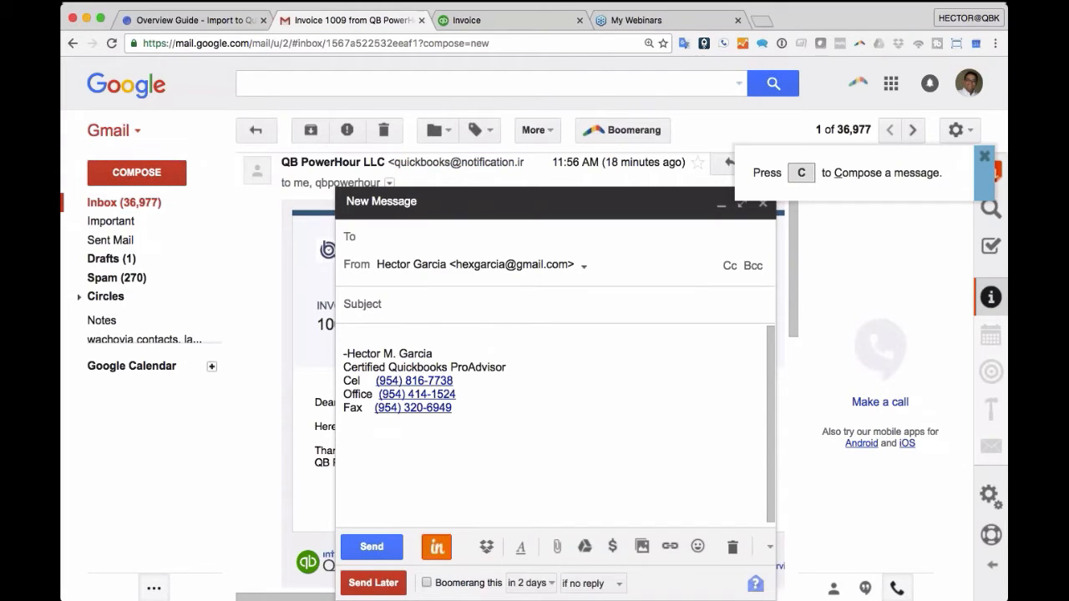
text(hex)
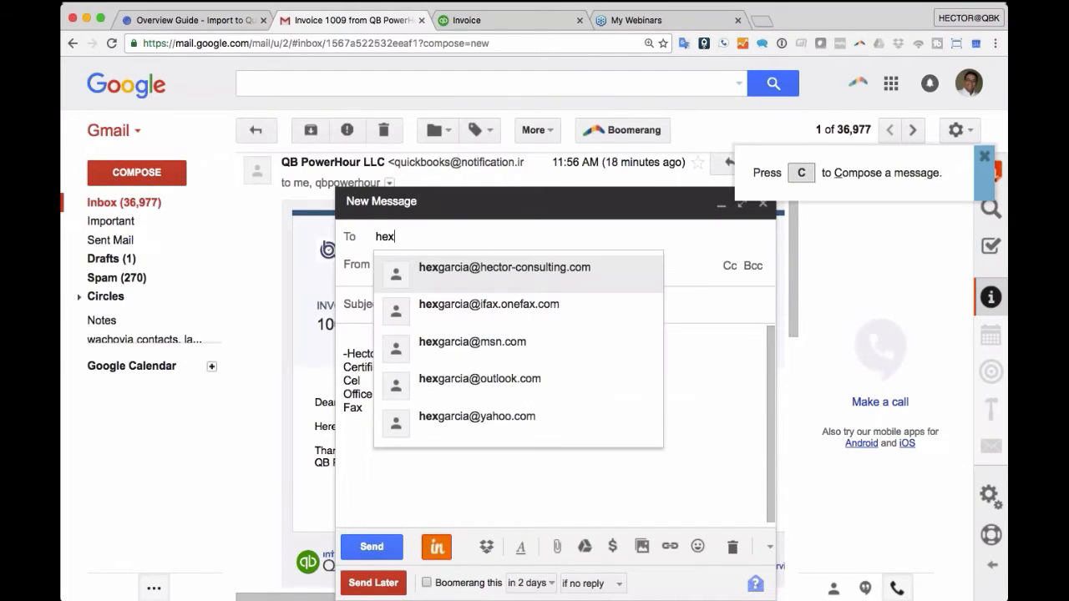
click(501, 416)
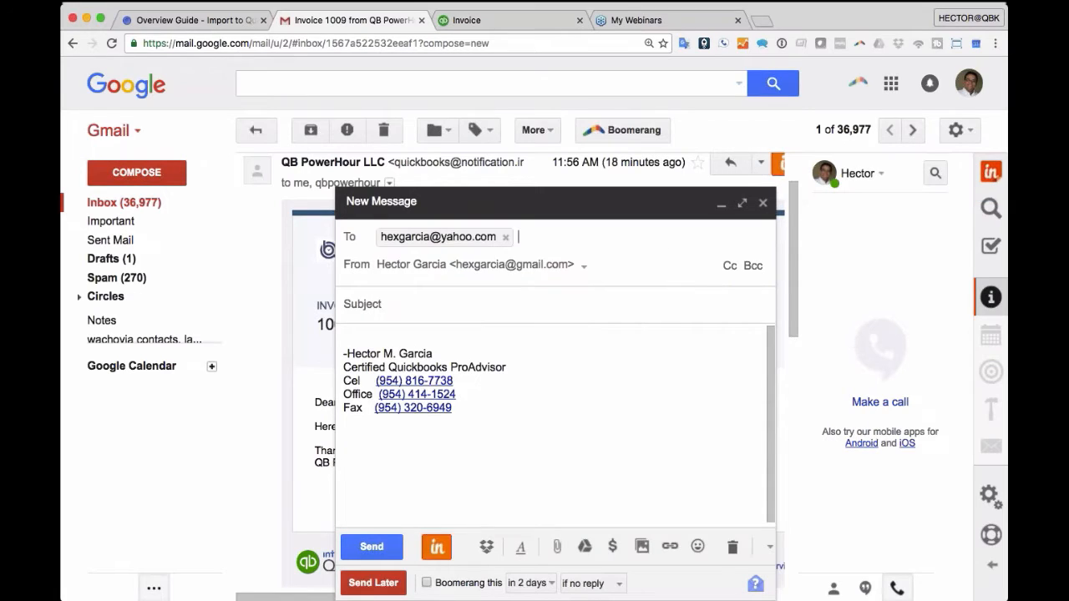
text(INVIIUC)
key(BackSpace)
key(BackSpace)
key(BackSpace)
text(OI)
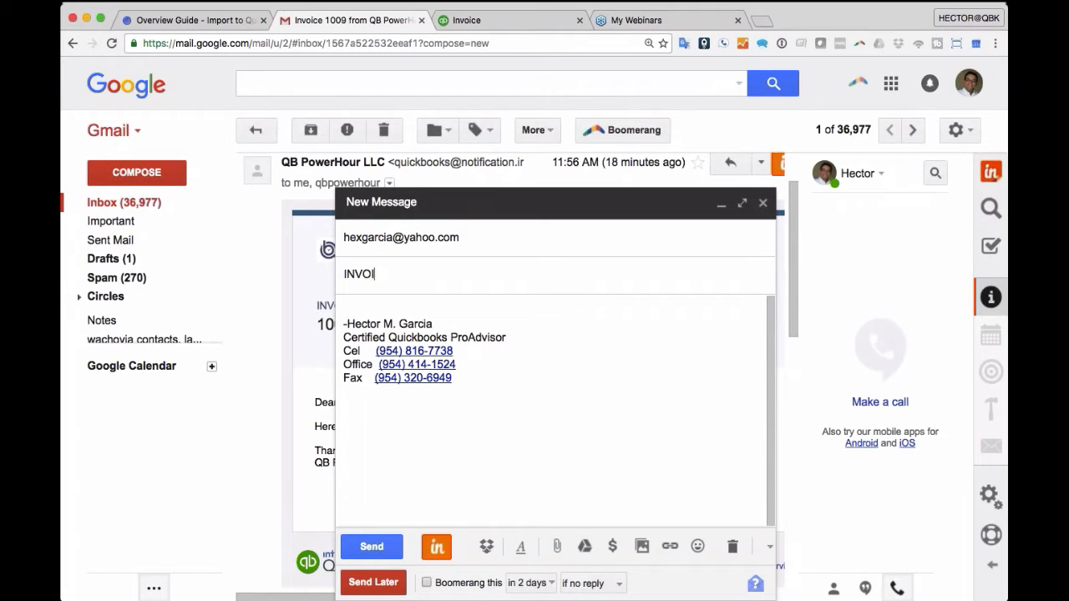
text(CE LINK)
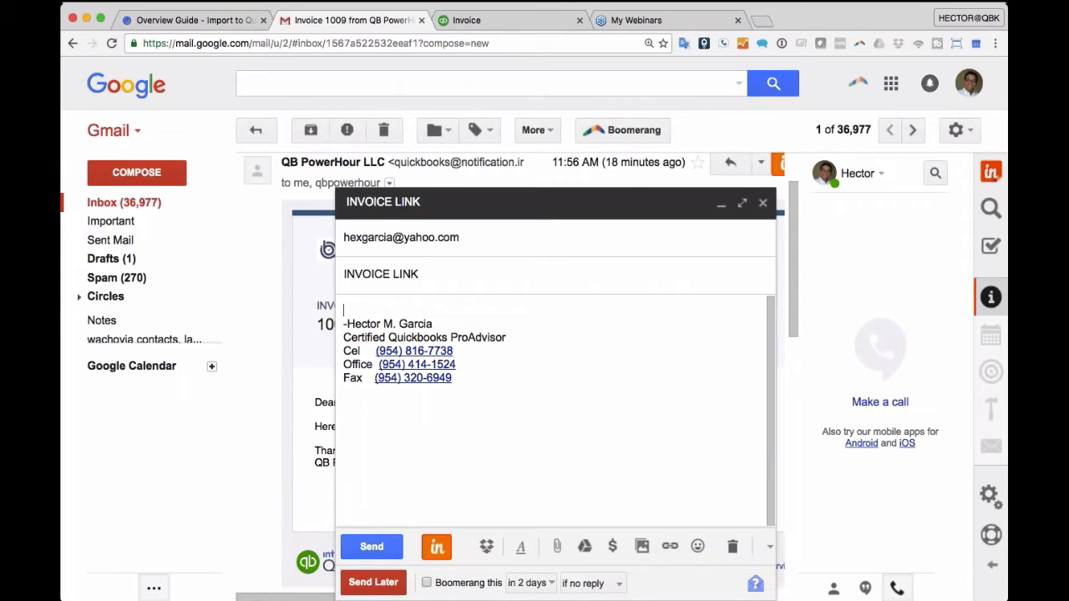
key(Tab)
- Paste the invoice 1009 link into the body and make it a clickable hyperlink
key(Return)
key(Return)
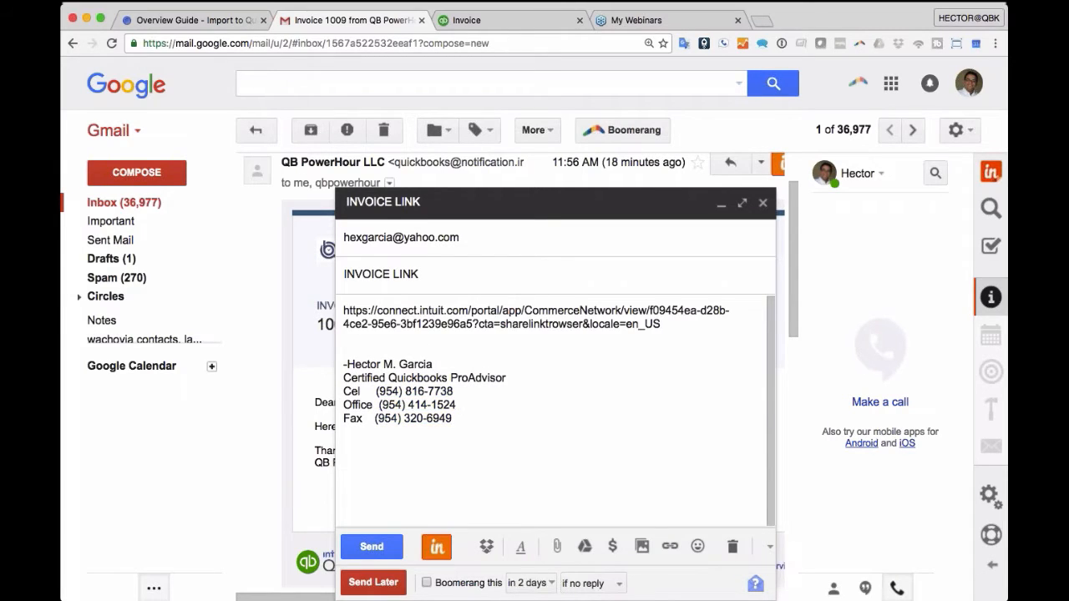
drag(661, 324, 334, 302)
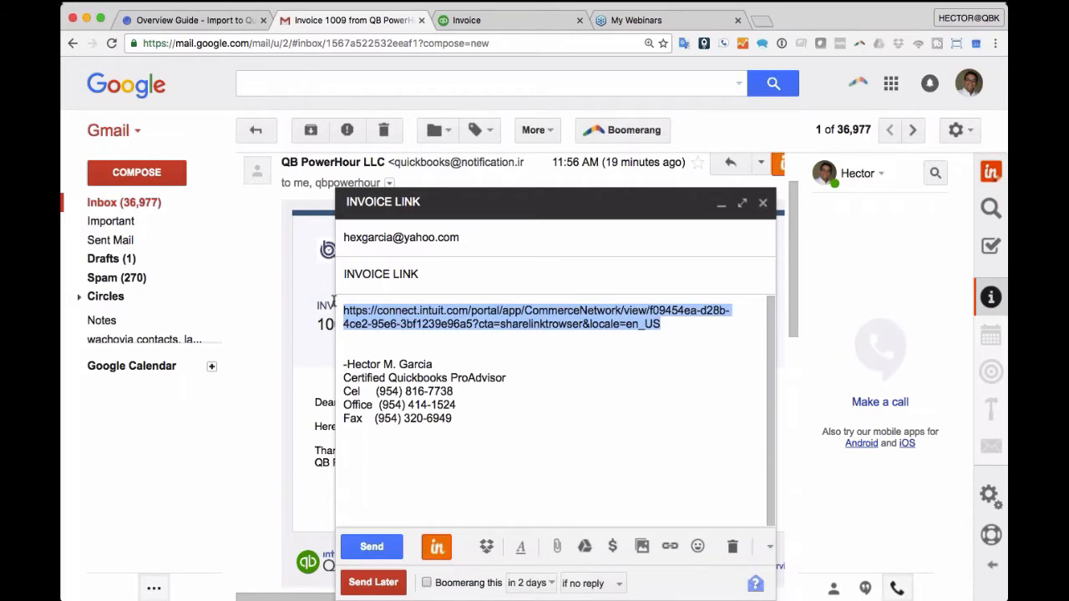
key(super+k)
click(544, 433)
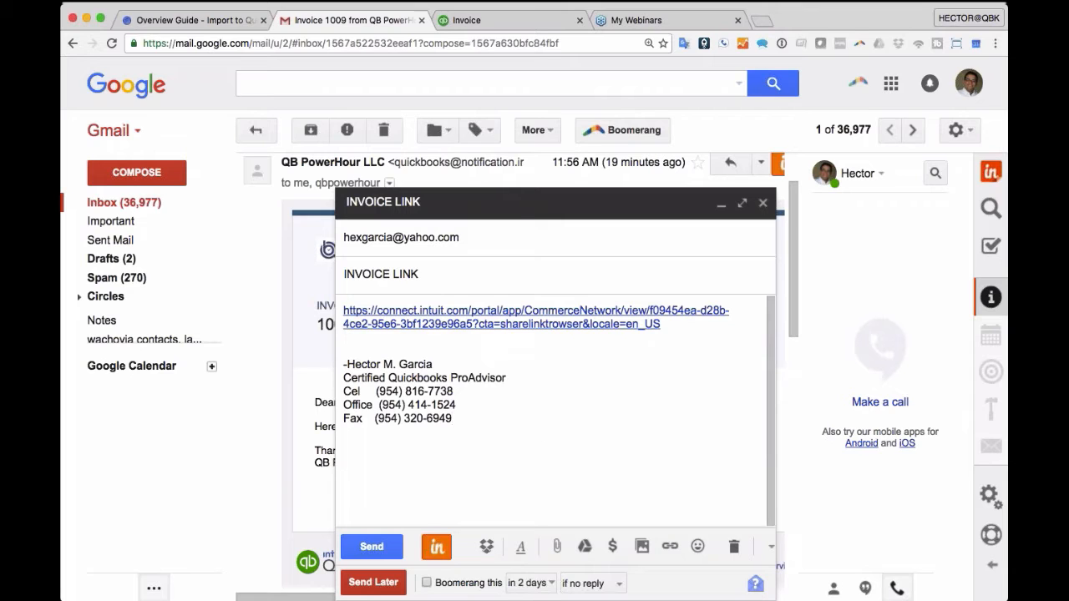
click(651, 20)
- Paste the shared invoice 1009 link into the My Webinars tab's address bar and load it
click(516, 43)
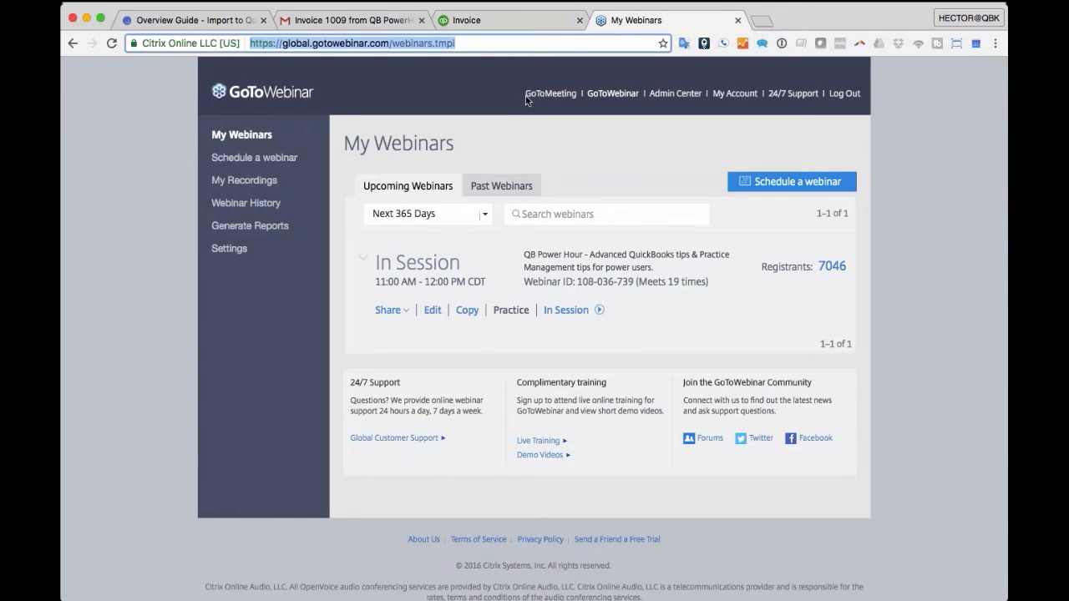
key(super+v)
key(Return)
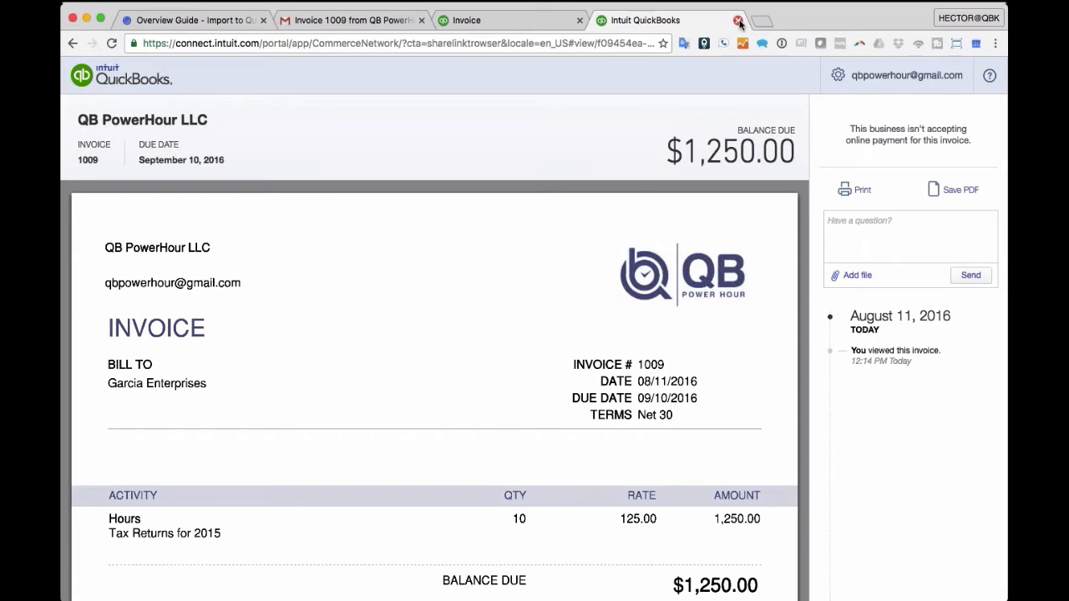
- Close the Share invoice link dialog and the invoice editing tab
click(547, 22)
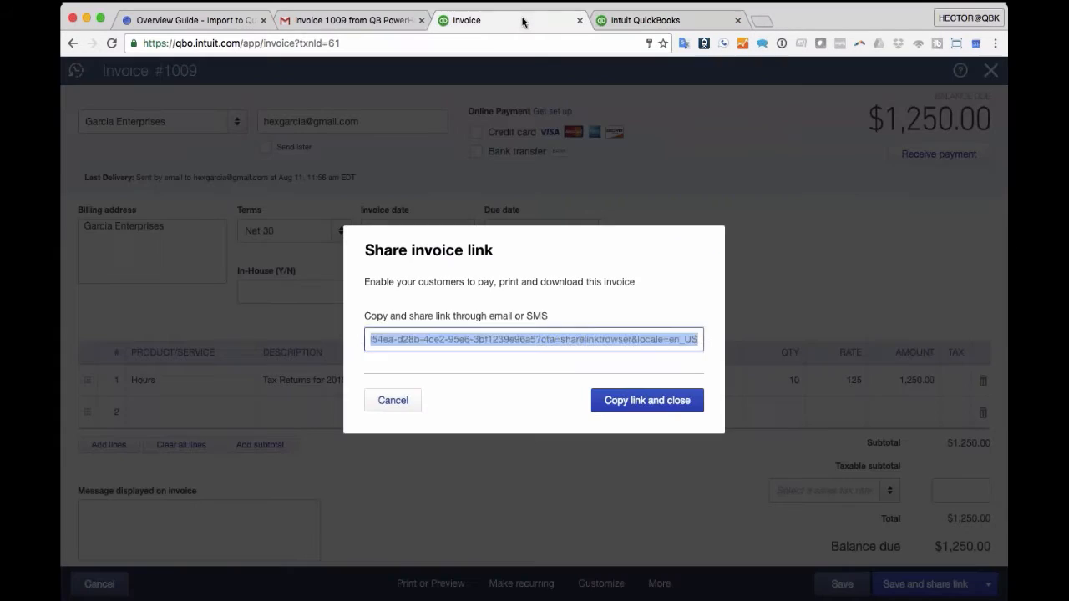
click(648, 401)
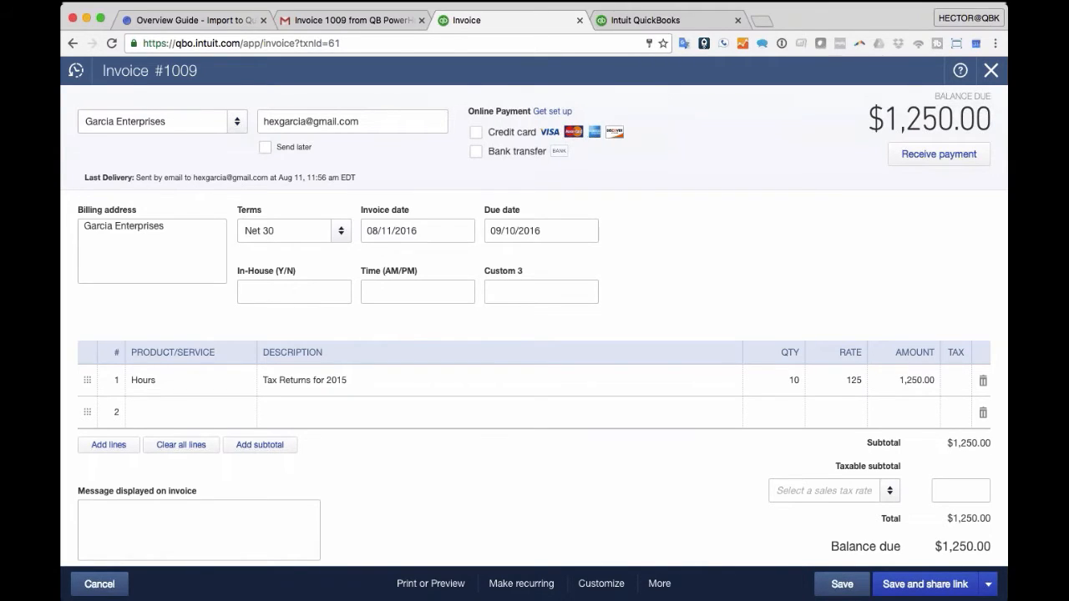
click(580, 23)
click(356, 20)
click(472, 18)
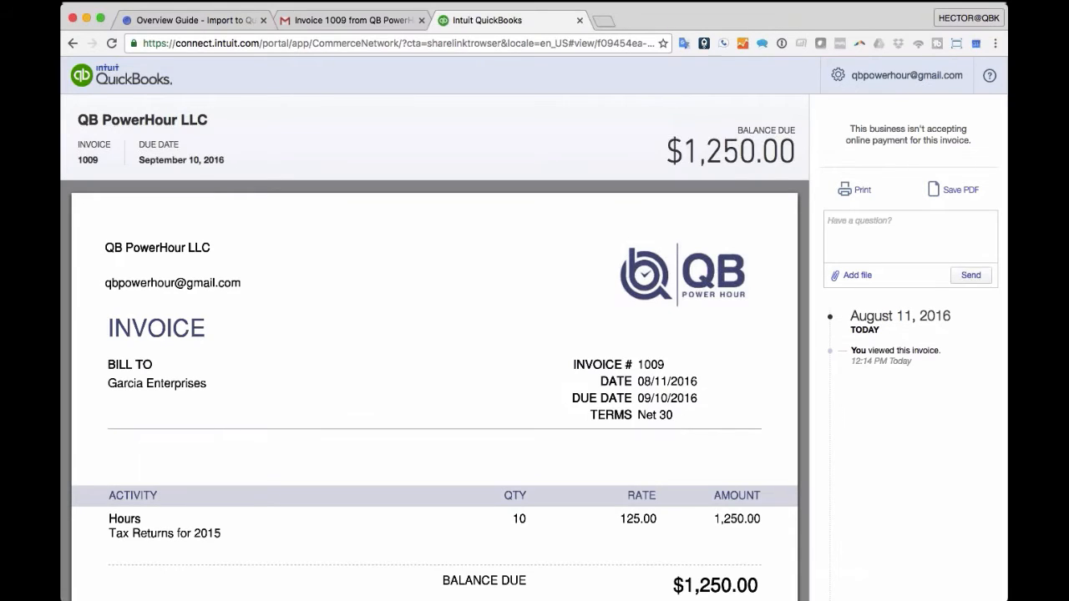
- Go to qbo.intuit.com to load the QuickBooks Accountant Clients page
click(413, 44)
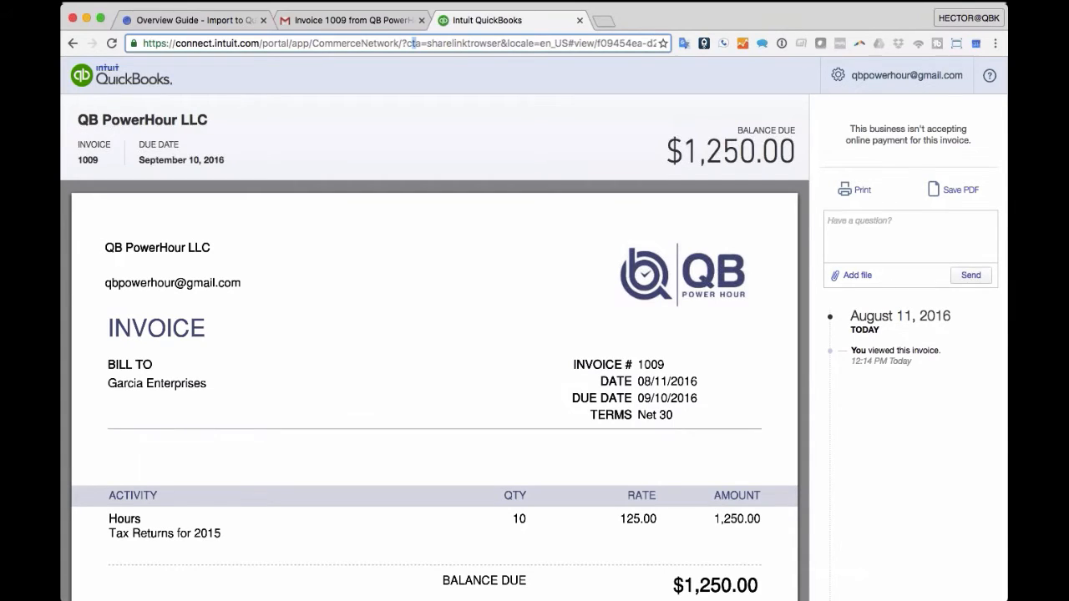
click(145, 43)
text(qbo.intuit.com)
key(Return)
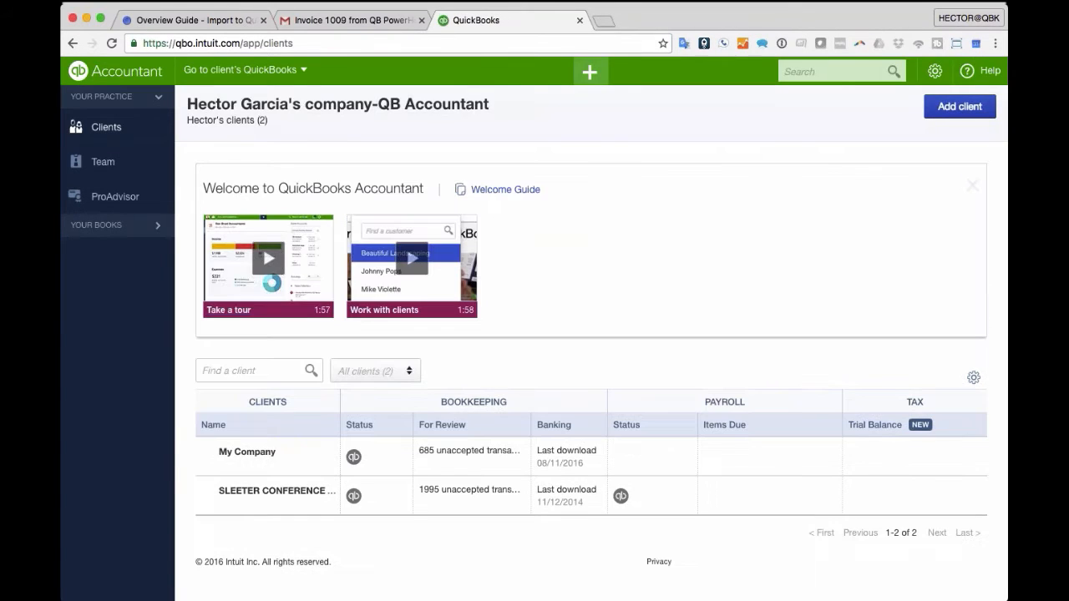
- Open the My Company client and go to its QuickBooks, showing the QB PowerHour LLC dashboard
click(247, 452)
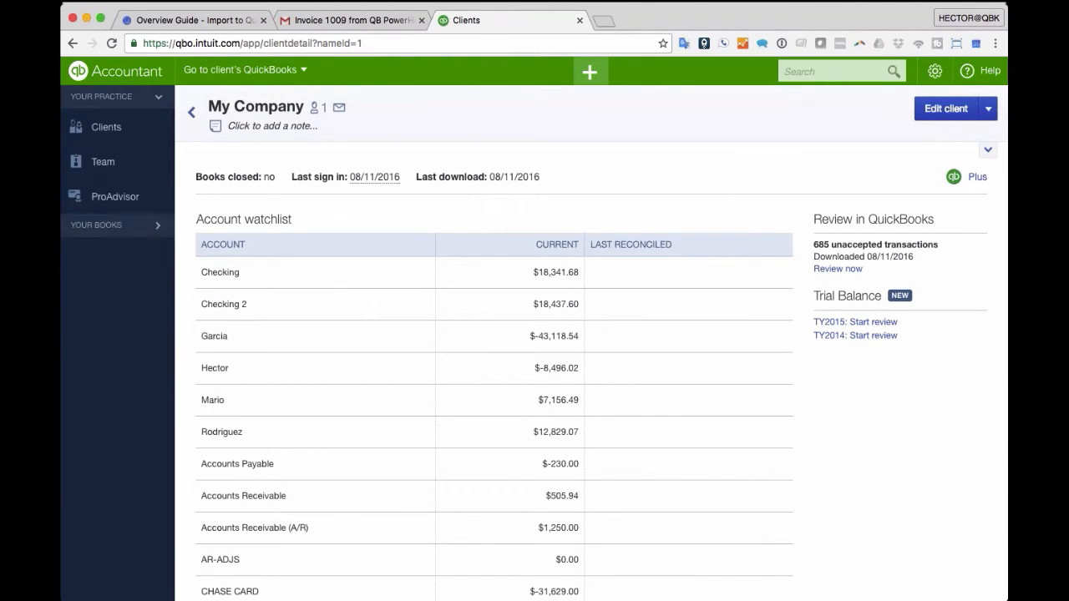
click(977, 177)
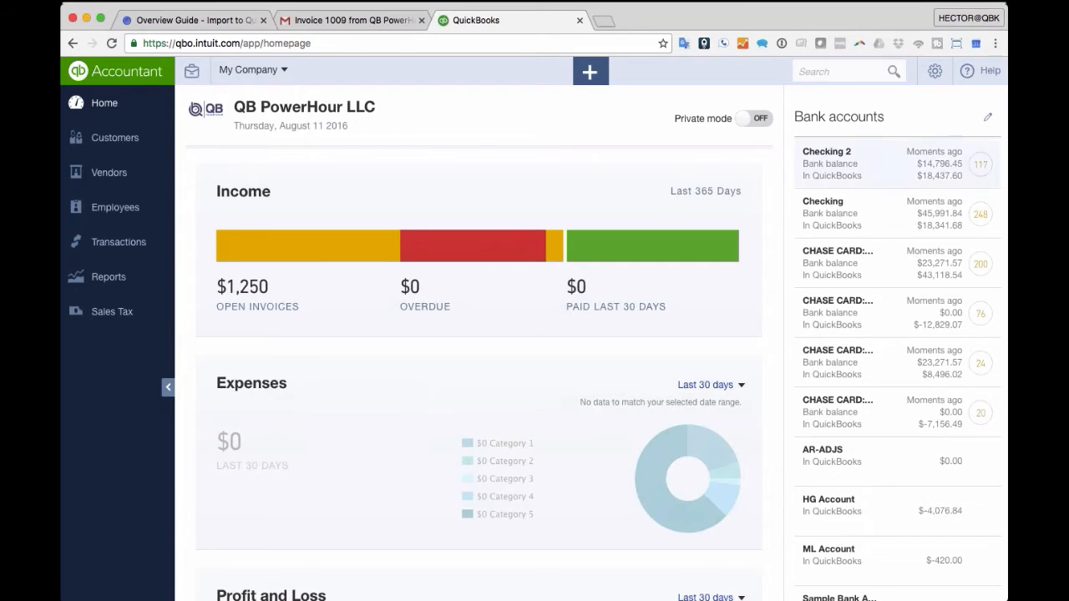
- Add the $2.99 iTunes bank charge with new payee itunes under Office Expenses
click(483, 340)
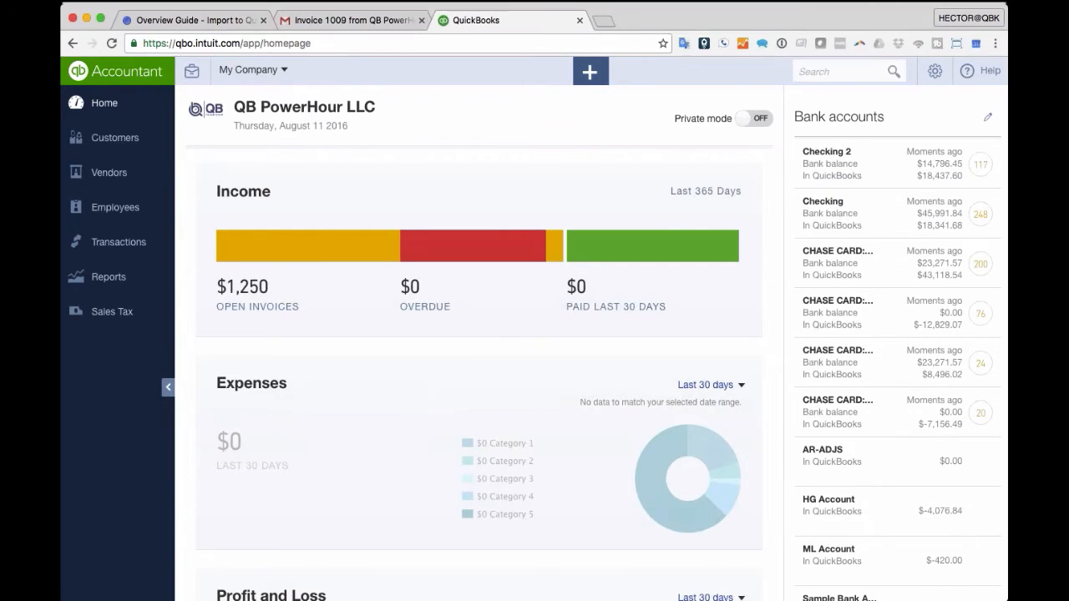
click(109, 282)
click(117, 243)
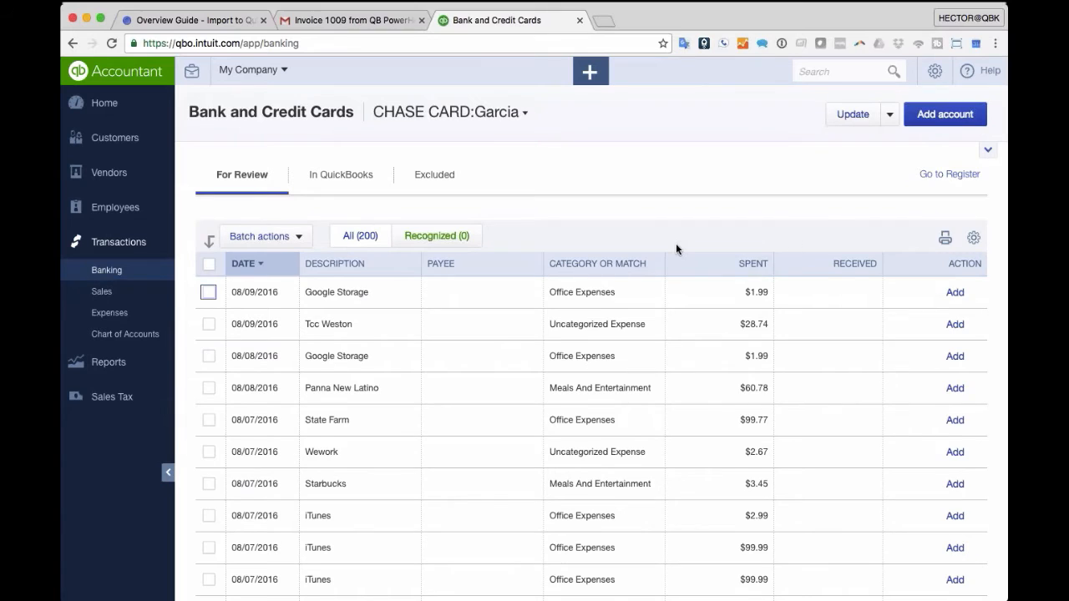
scroll(675, 245, down, 2)
scroll(455, 456, down, 3)
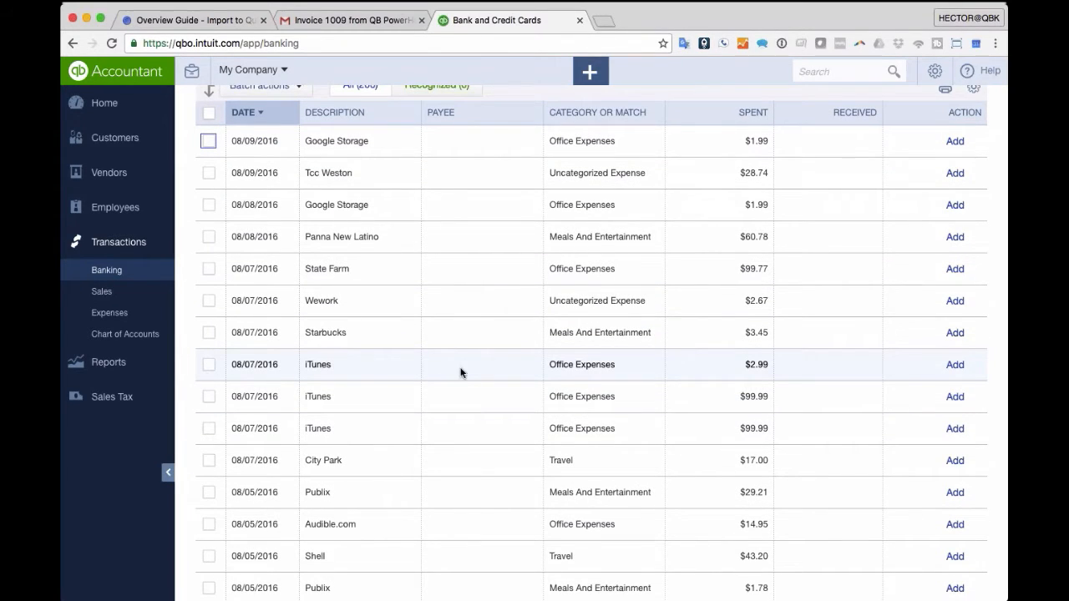
click(321, 364)
click(320, 430)
text(Itunes)
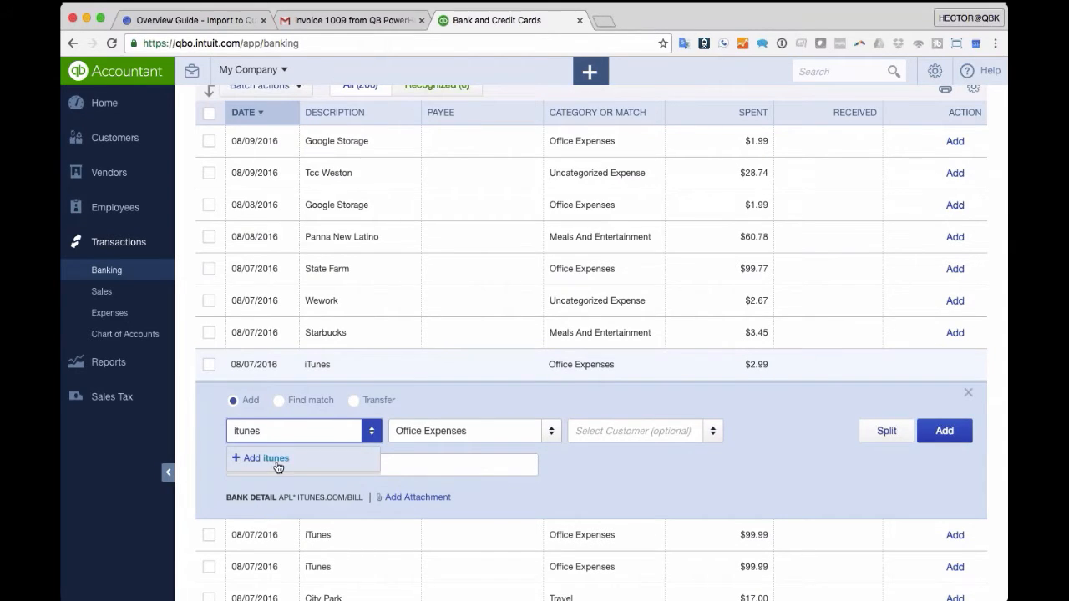
click(278, 468)
scroll(494, 540, down, 2)
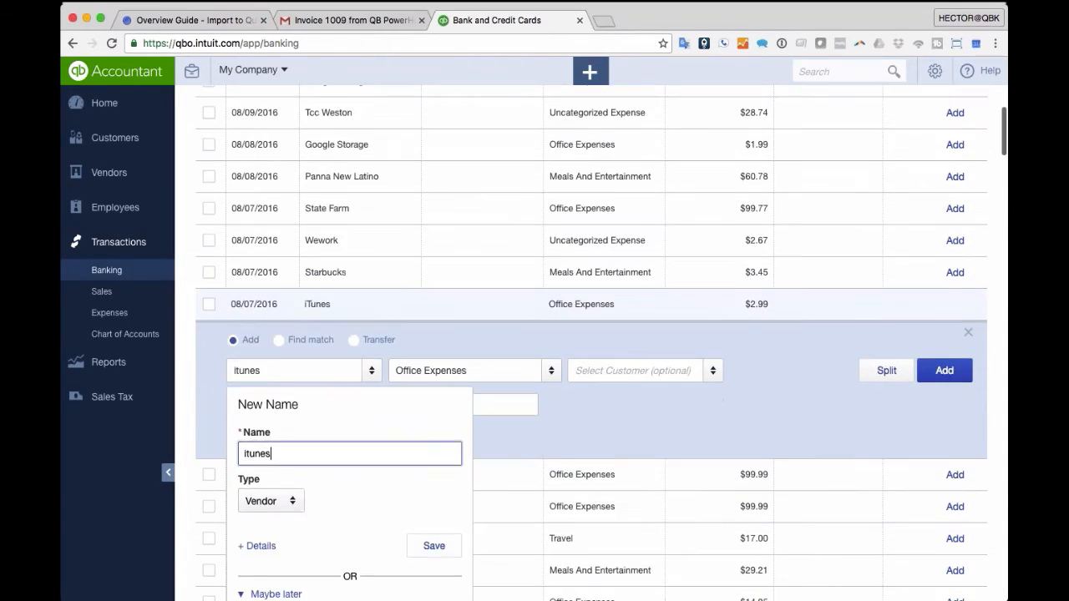
click(433, 559)
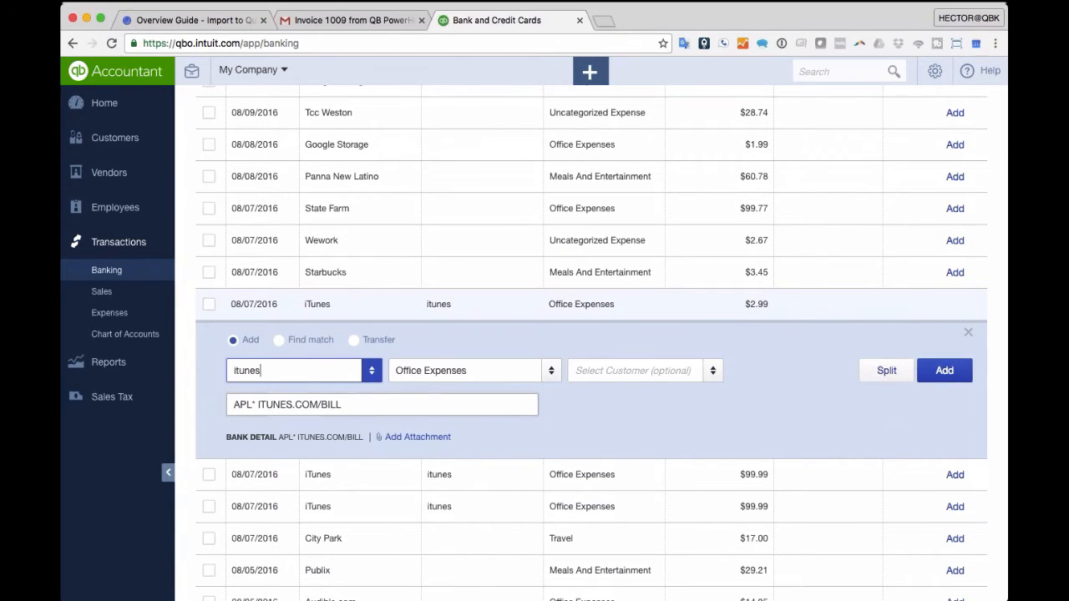
key(Tab)
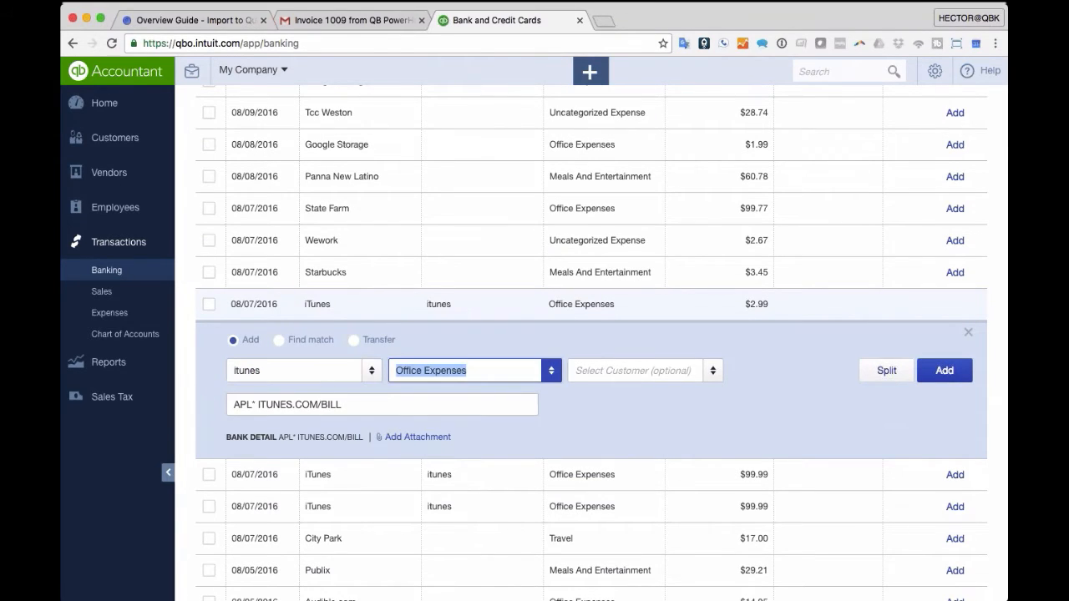
click(942, 378)
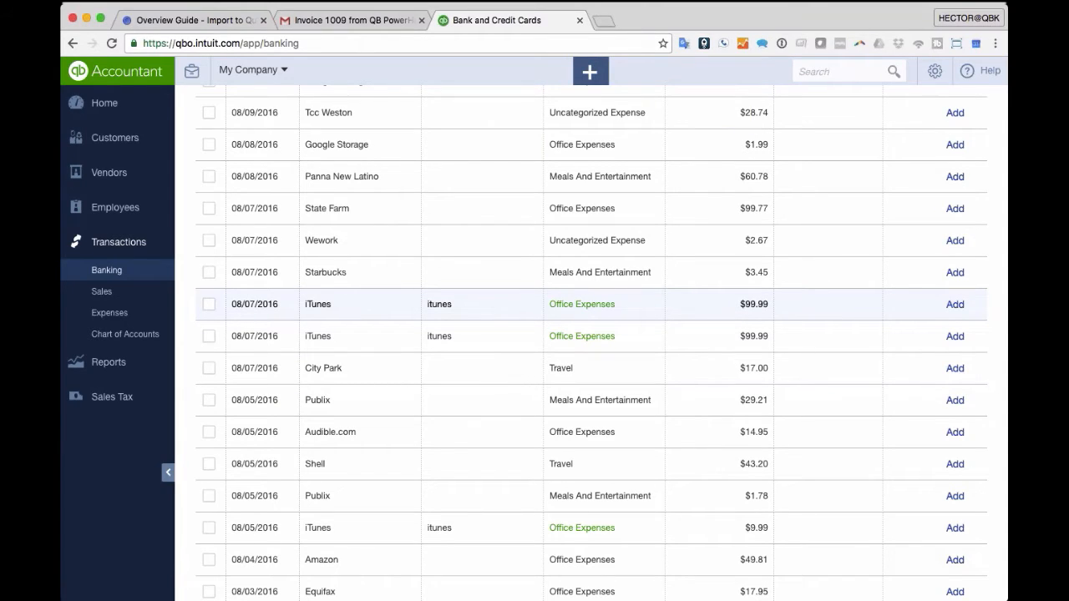
- Tick the two $99.99 iTunes charges to check bulk actions, then untick them
click(209, 304)
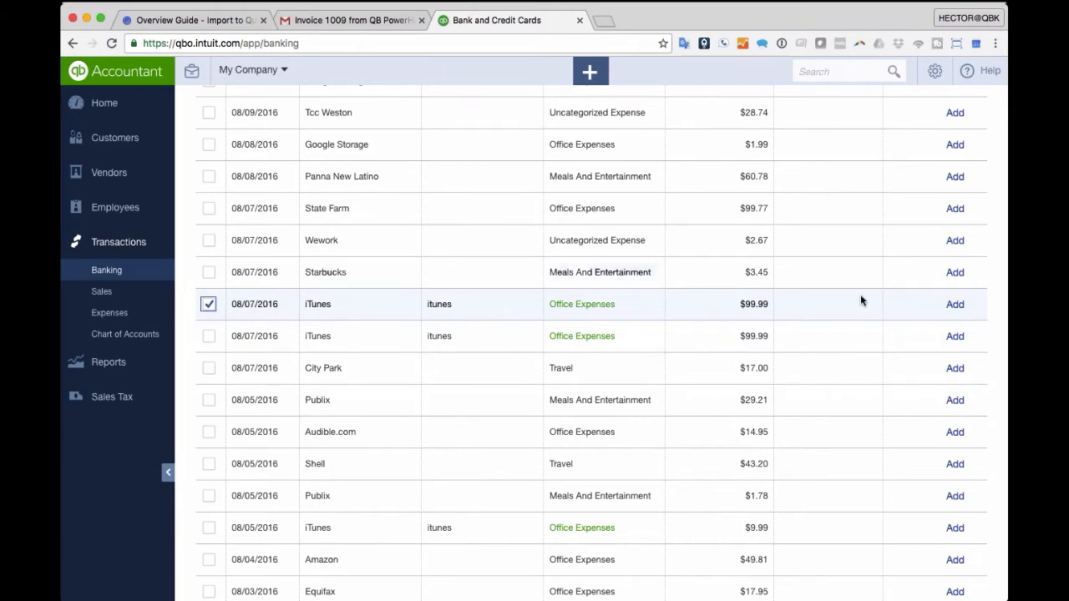
click(209, 335)
scroll(482, 362, up, 5)
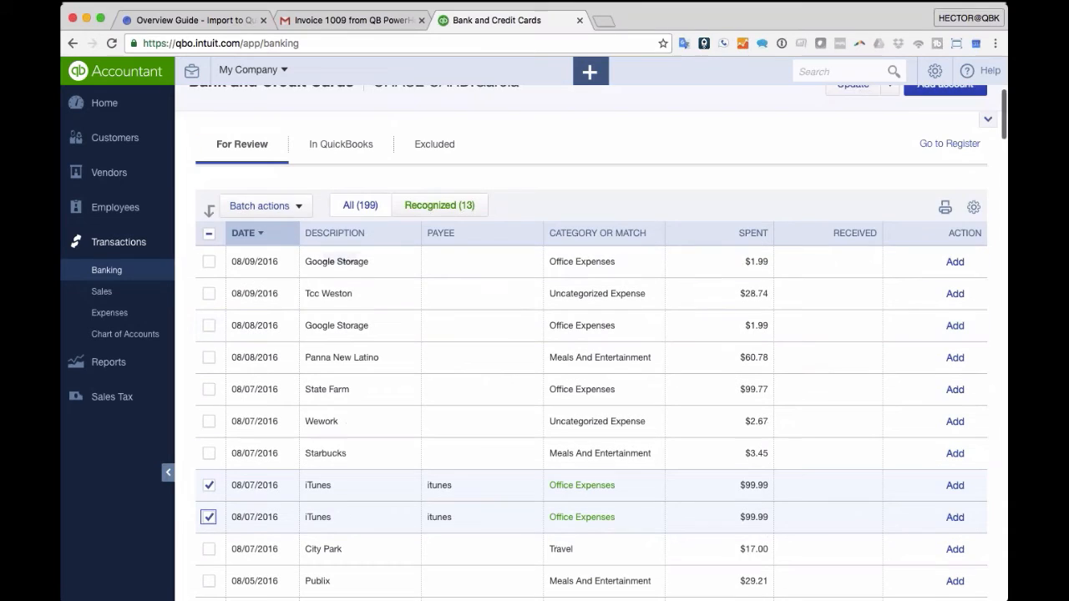
click(266, 207)
click(556, 187)
scroll(559, 189, down, 2)
scroll(559, 189, down, 1)
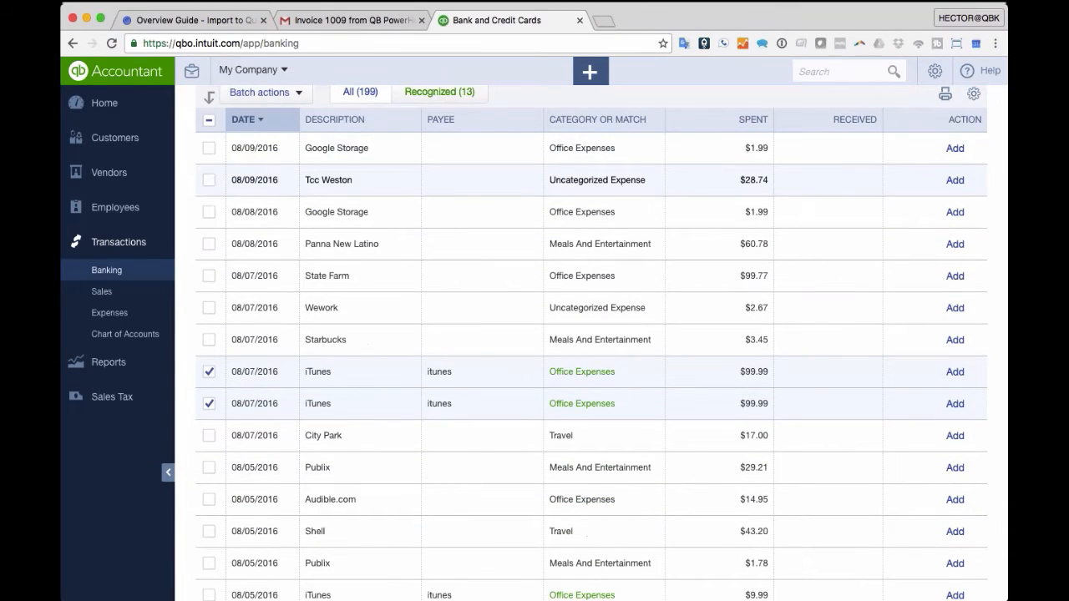
click(209, 372)
click(209, 403)
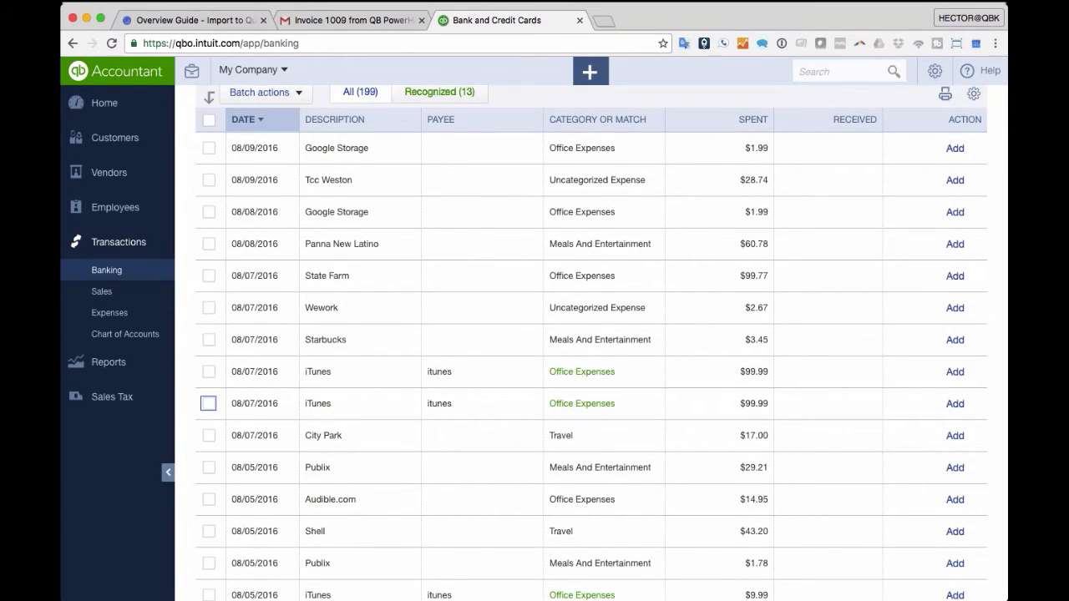
scroll(617, 353, down, 1)
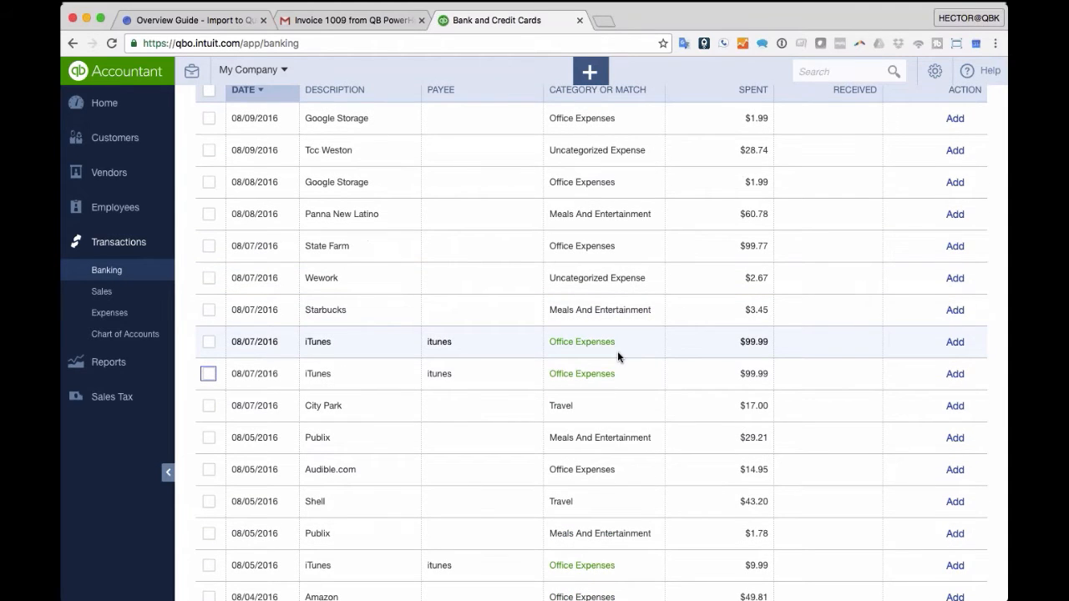
scroll(617, 357, down, 15)
scroll(617, 357, up, 18)
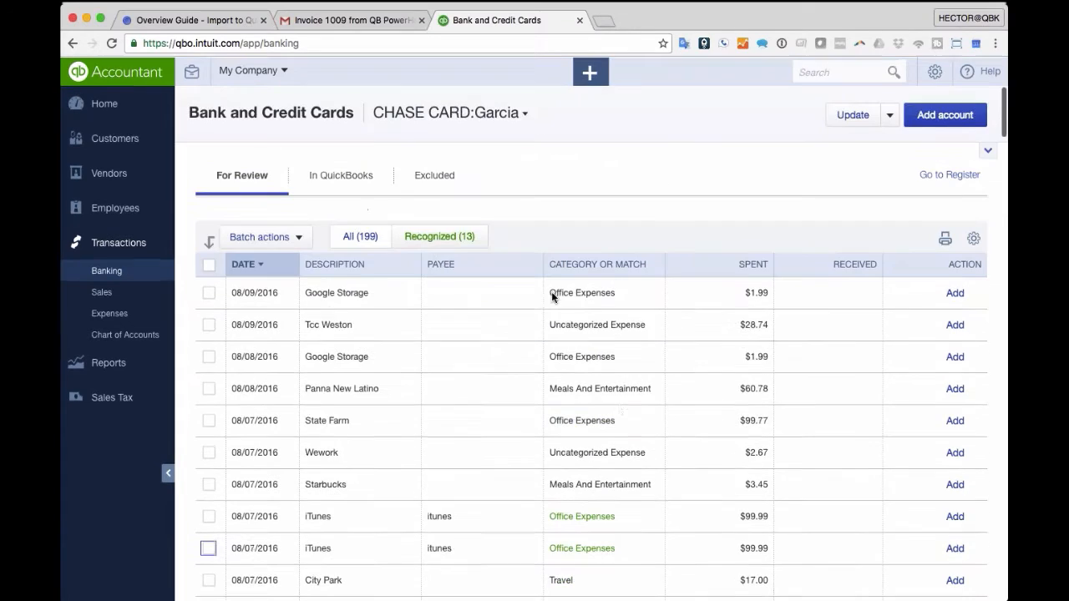
- Sort the bank feed by Payee to group iTunes charges, then open the bank Rules list
click(469, 269)
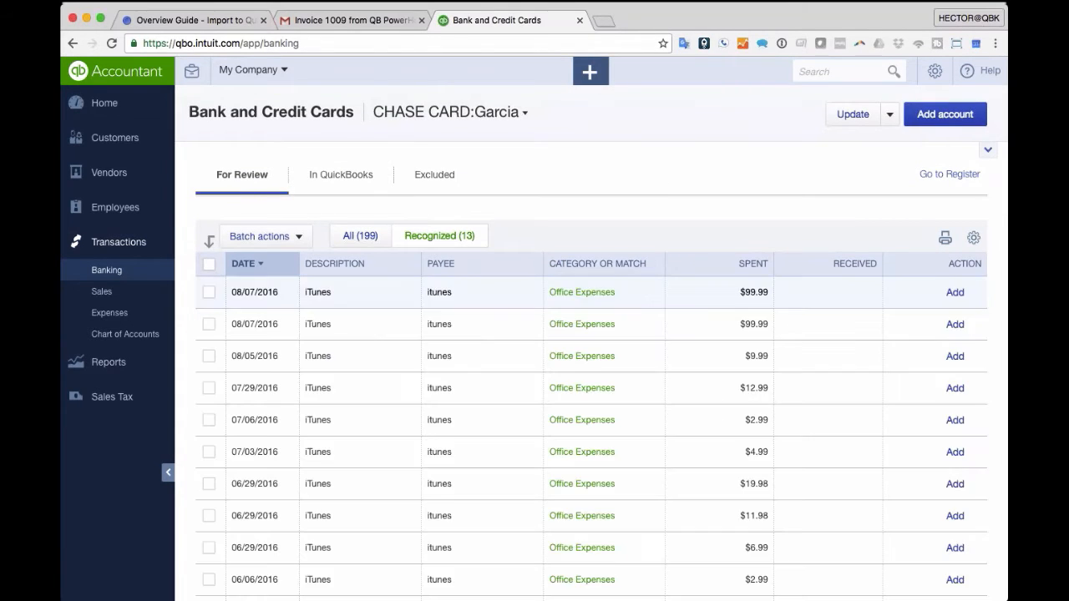
scroll(667, 313, down, 5)
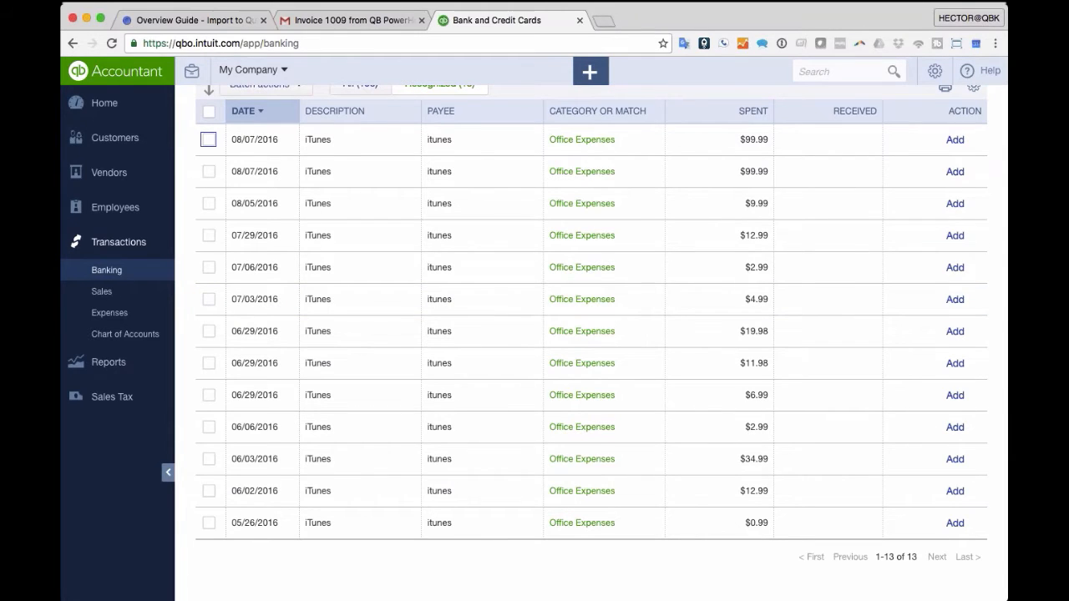
scroll(427, 291, up, 5)
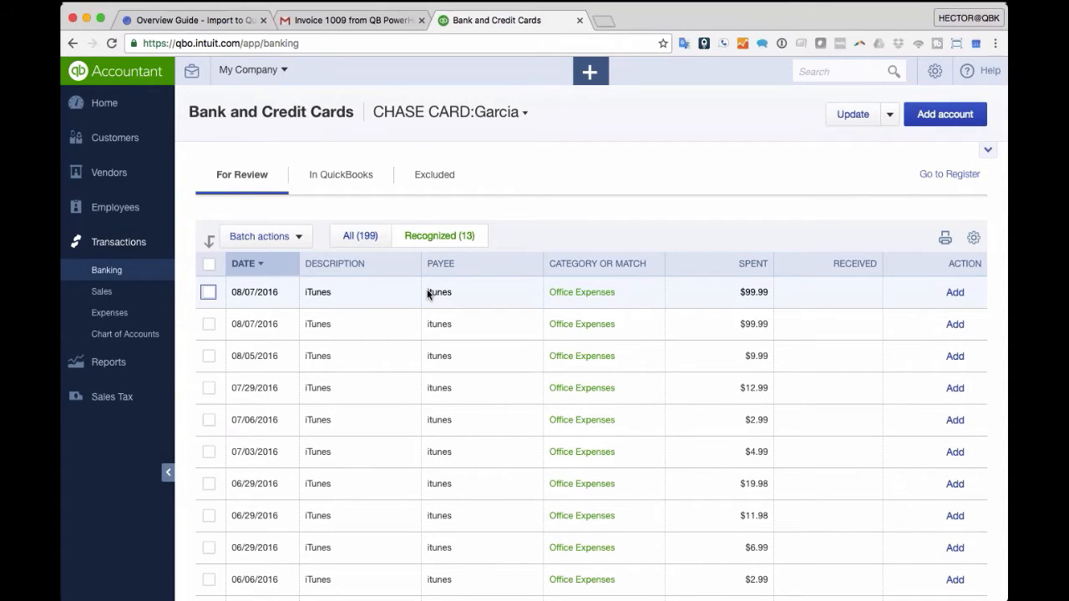
click(889, 115)
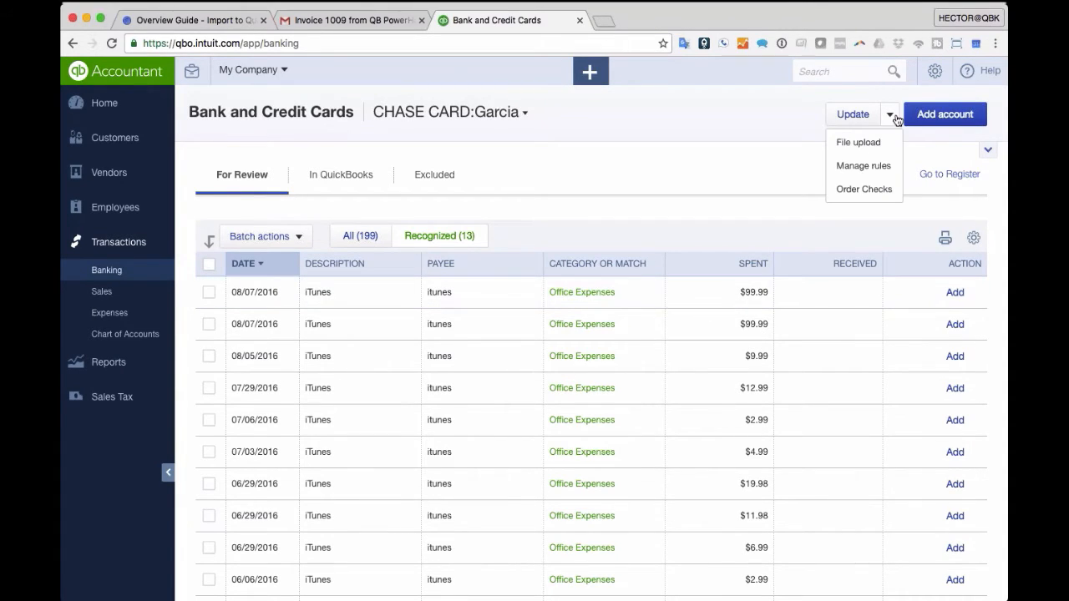
click(877, 171)
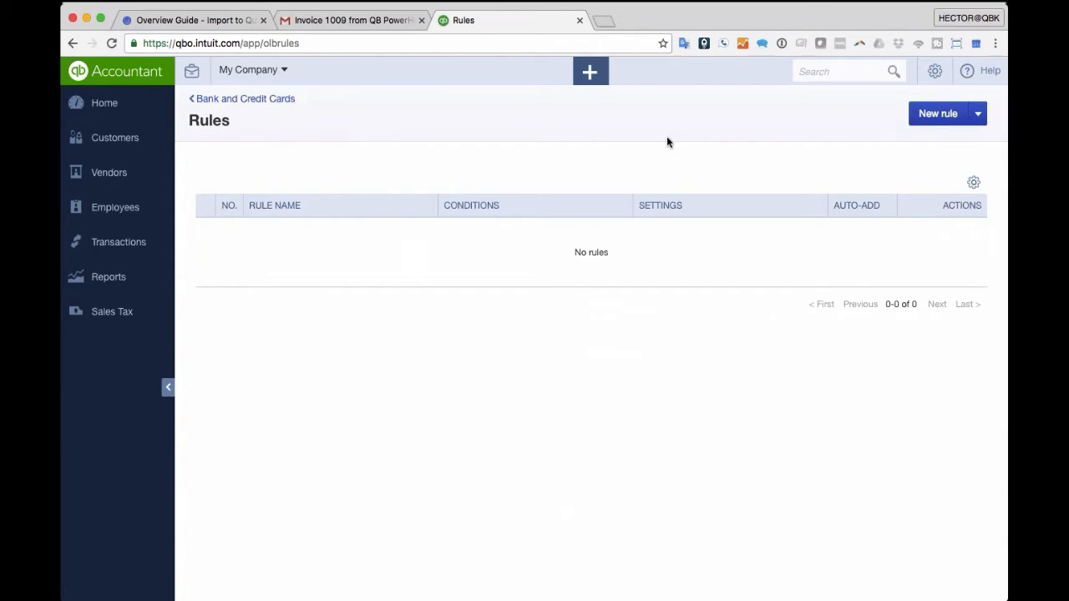
- Start a new rule named Itunes: bank text contains Itunes, payee itunes, category Office Expenses
click(938, 114)
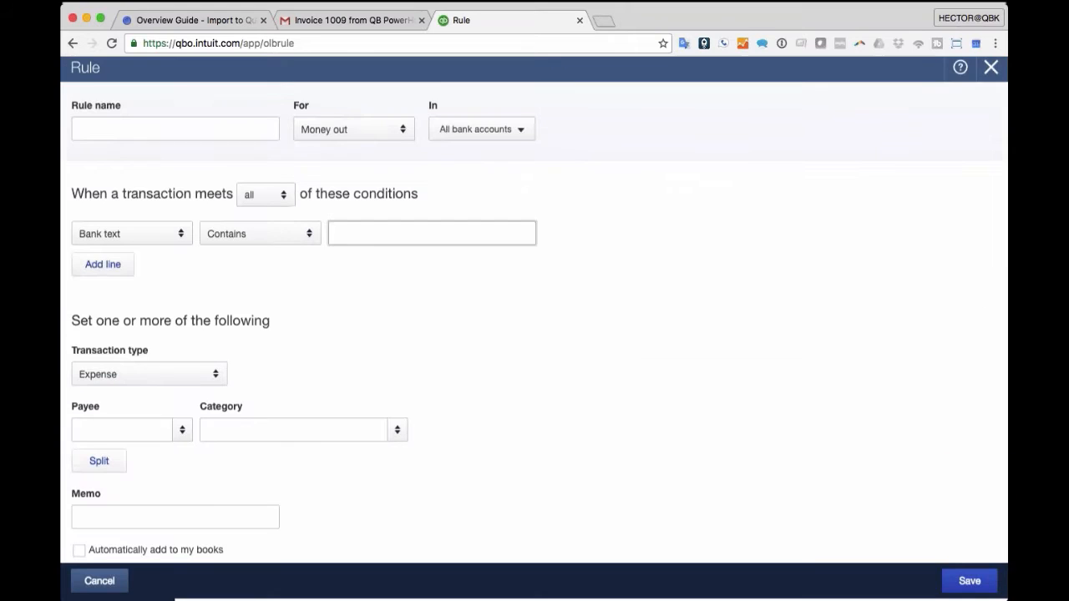
text(Itunes)
key(Tab)
click(399, 234)
text(Itunes)
key(Tab)
key(Tab)
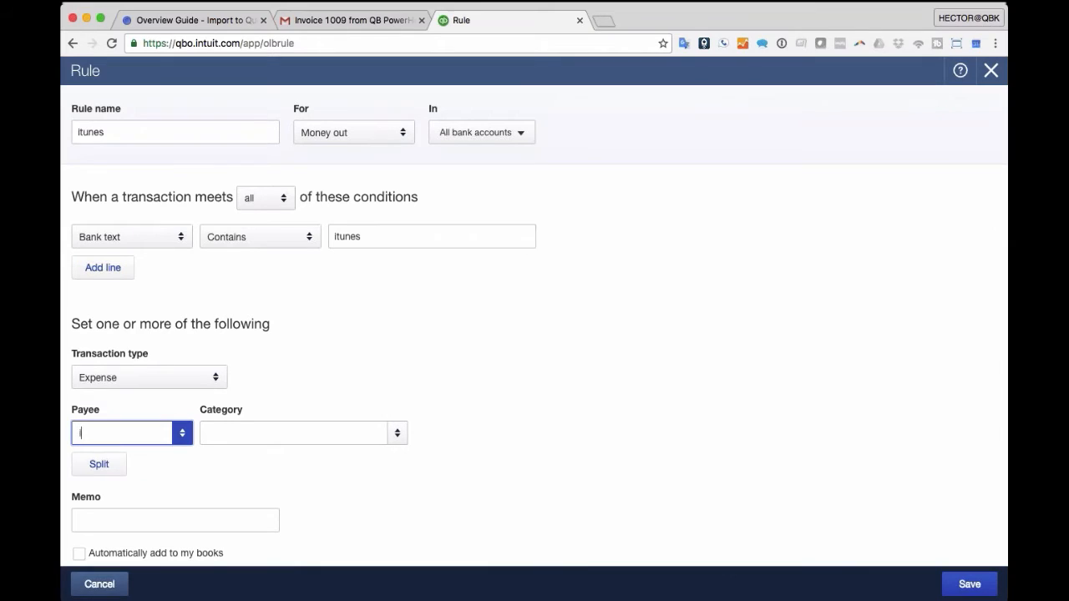
text(unes)
key(Tab)
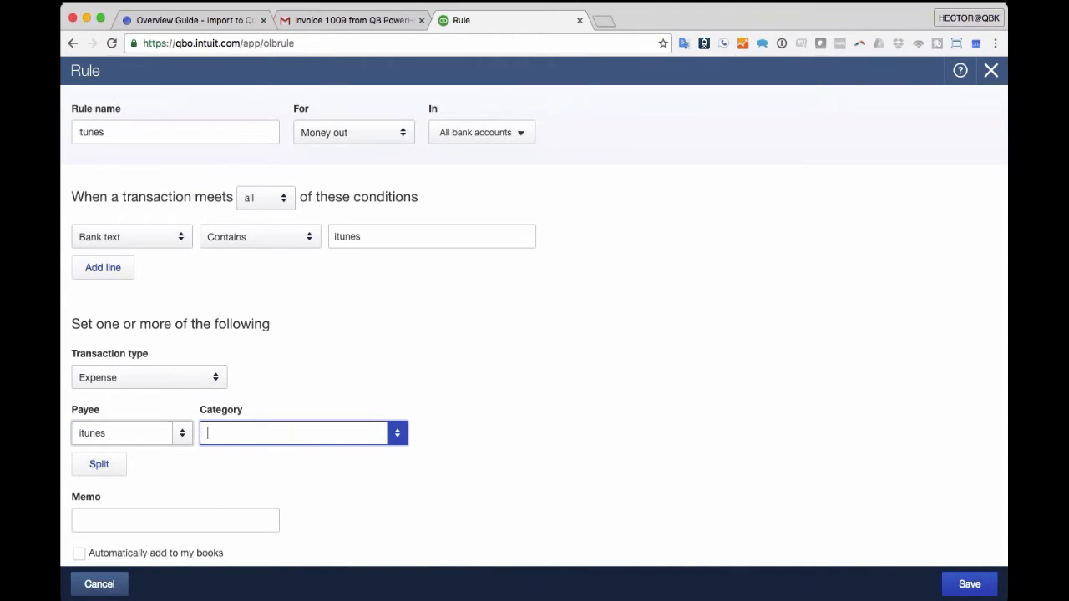
text(of)
key(Tab)
- Turn on Automatically add to my books and save the itunes rule
scroll(535, 334, down, 1)
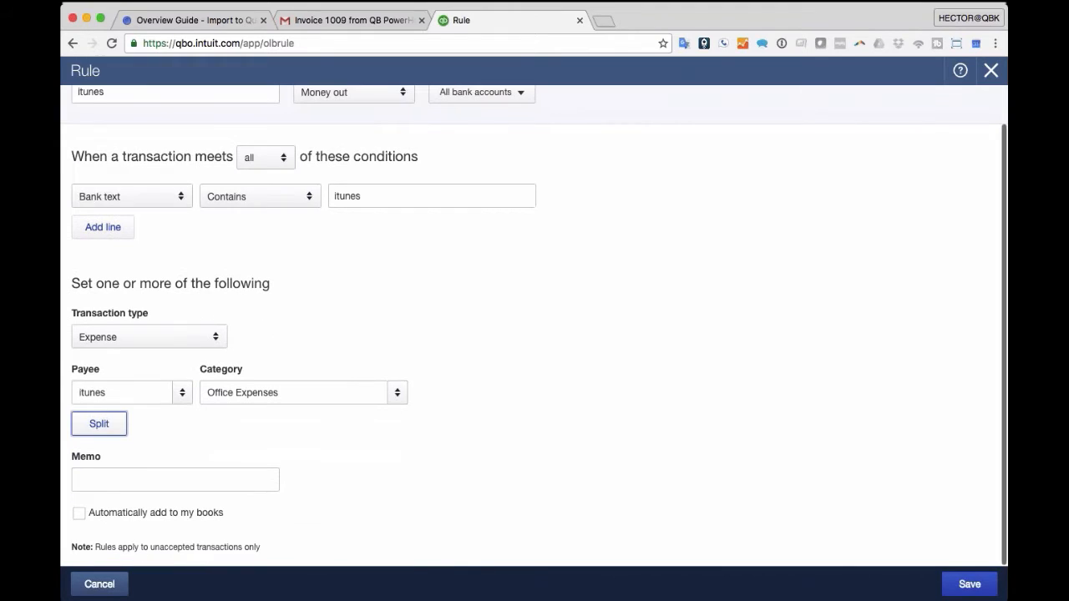
drag(224, 512, 82, 512)
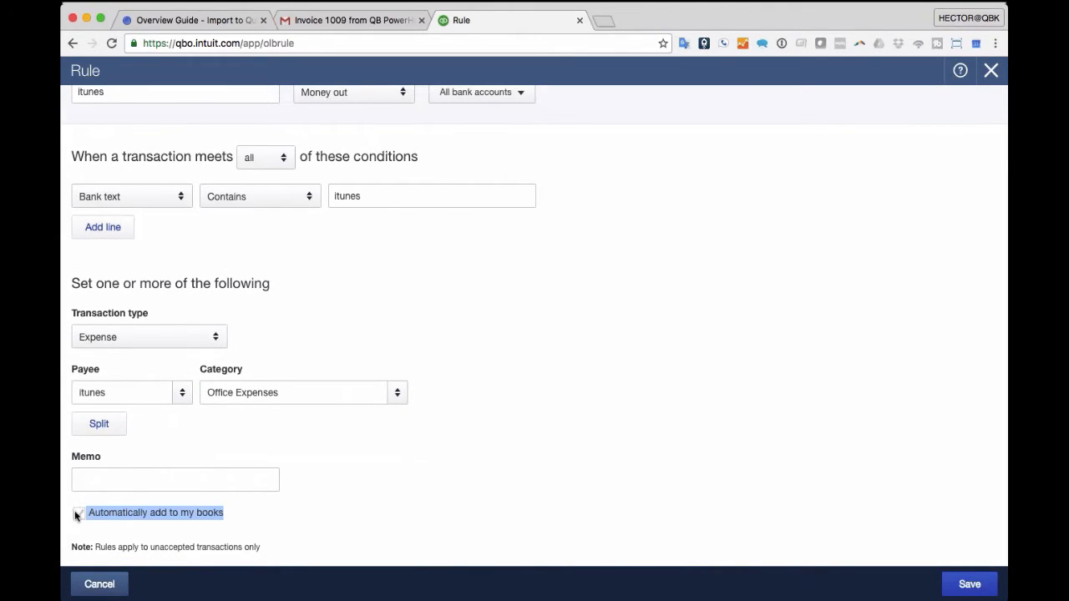
click(78, 513)
click(99, 525)
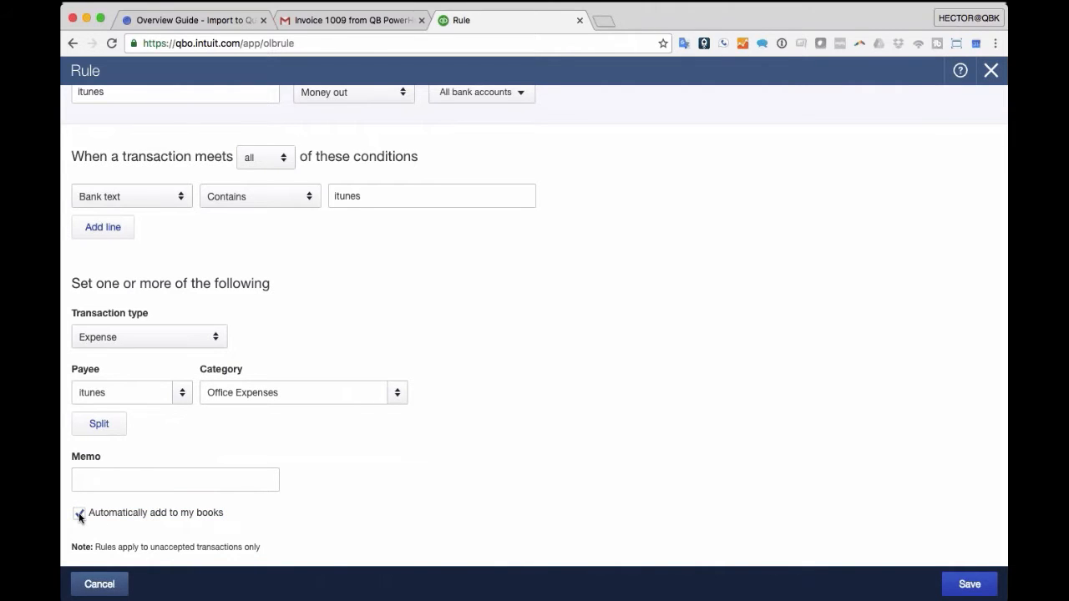
scroll(79, 517, up, 2)
scroll(283, 499, down, 1)
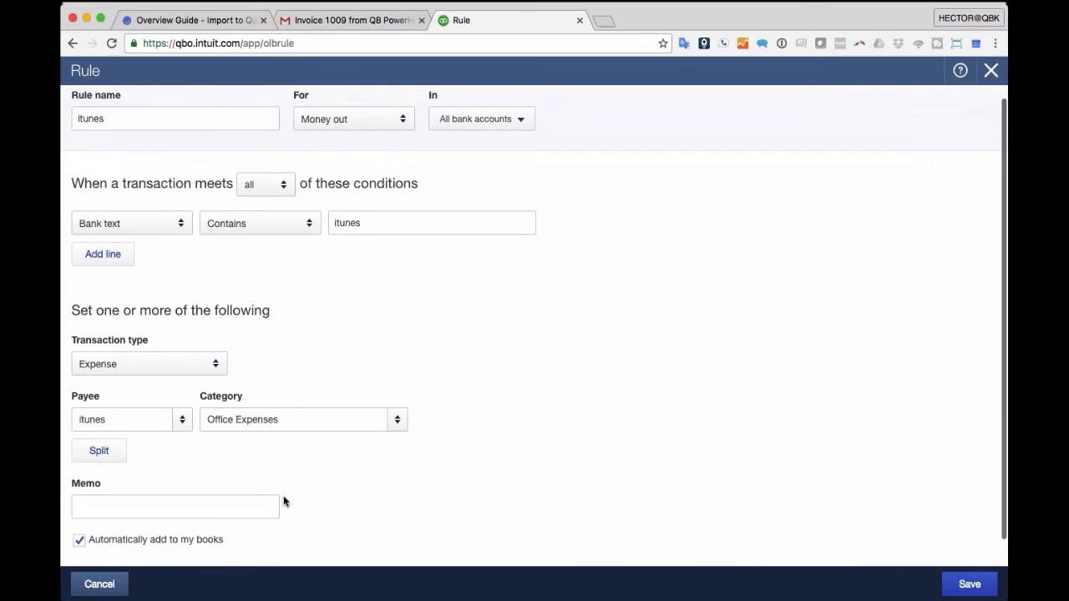
scroll(283, 502, down, 2)
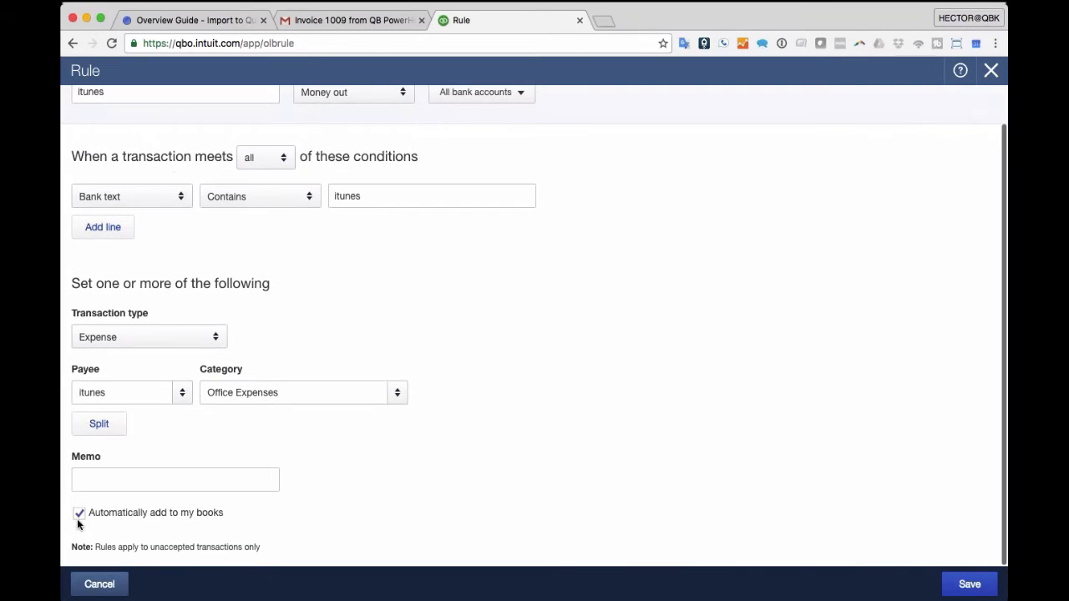
click(969, 584)
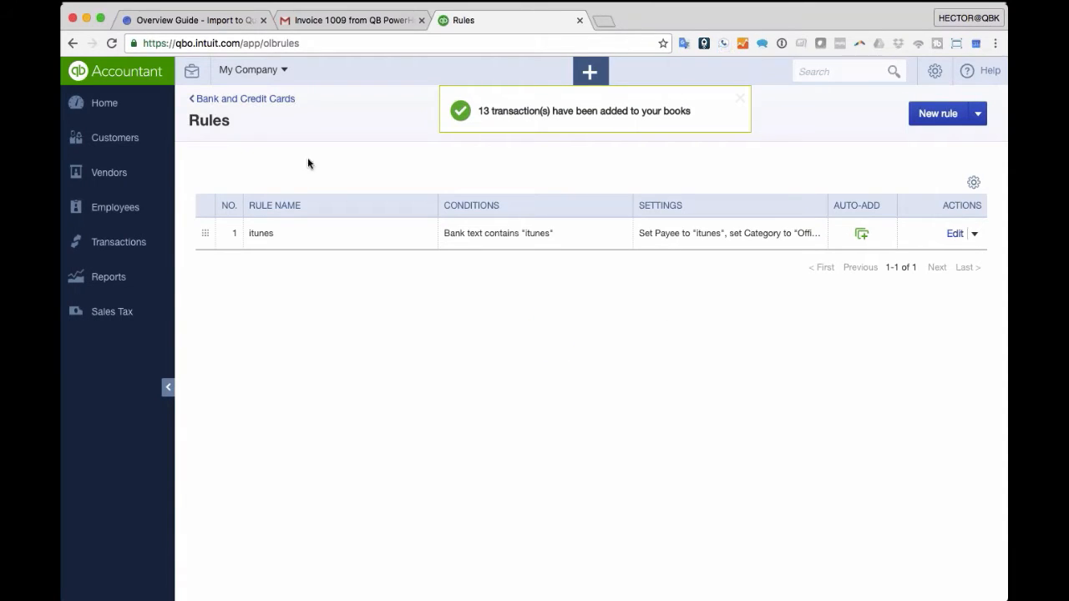
click(242, 99)
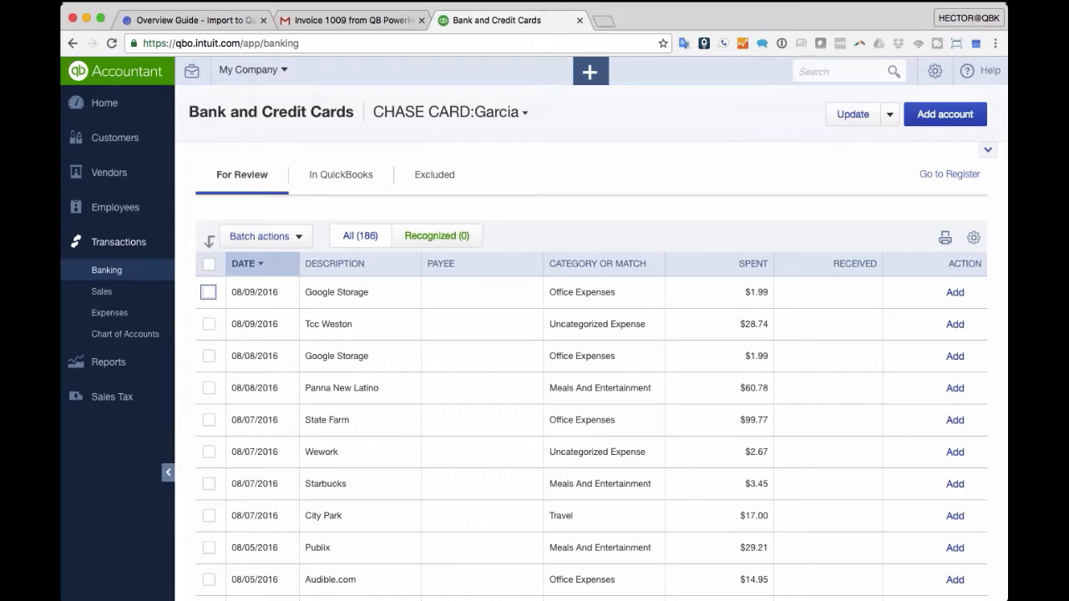
click(328, 182)
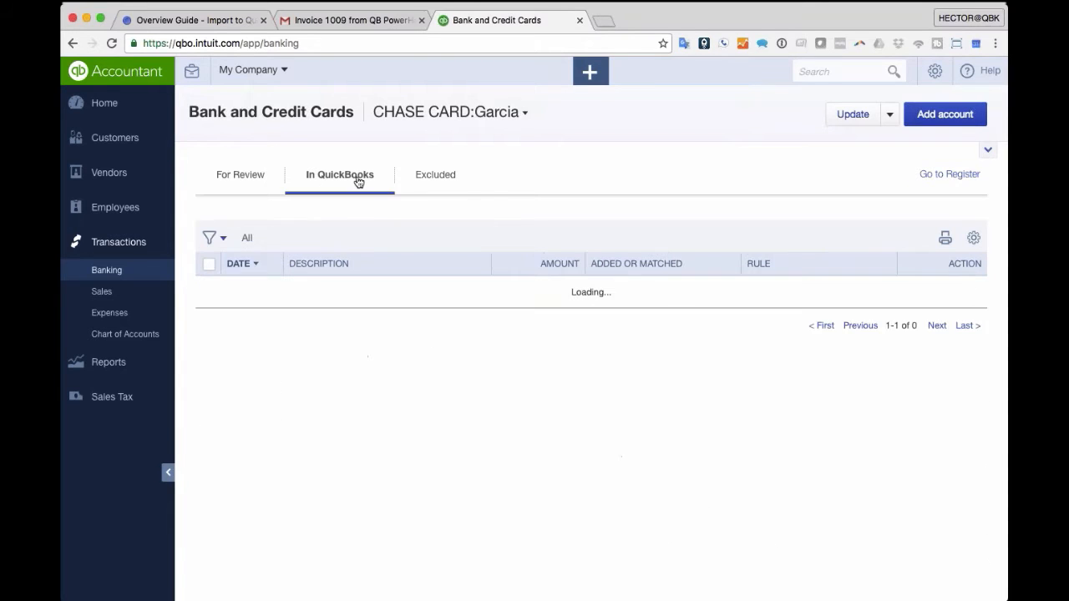
scroll(842, 296, down, 5)
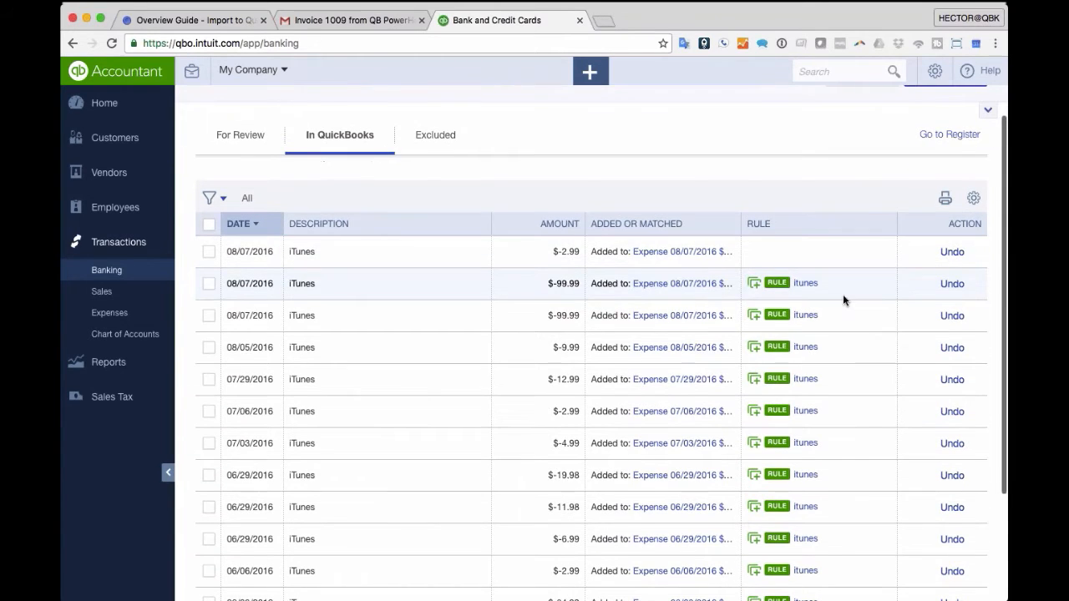
scroll(902, 359, up, 2)
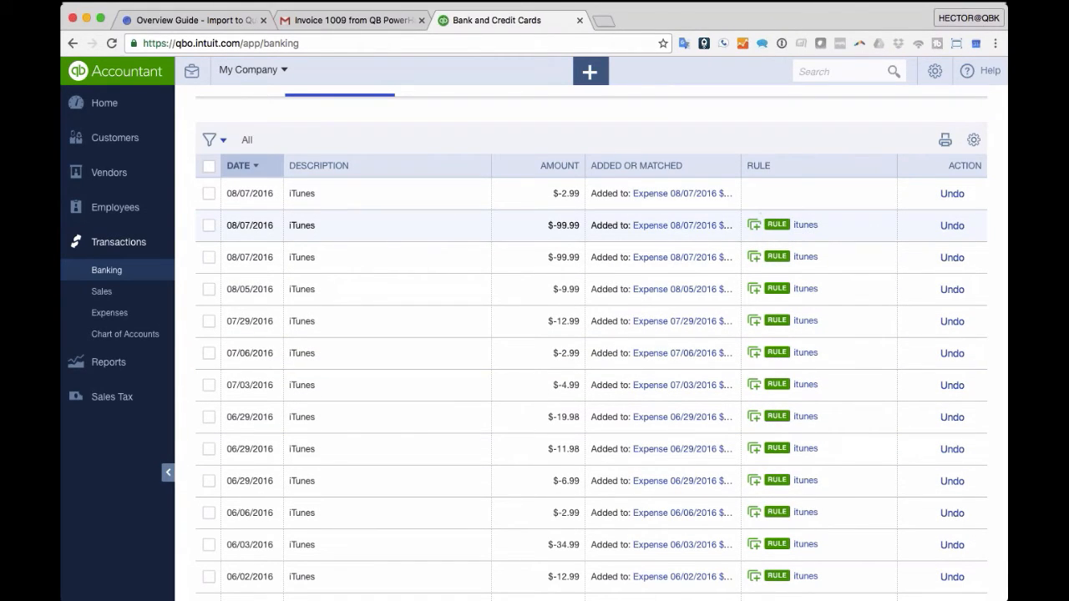
click(211, 139)
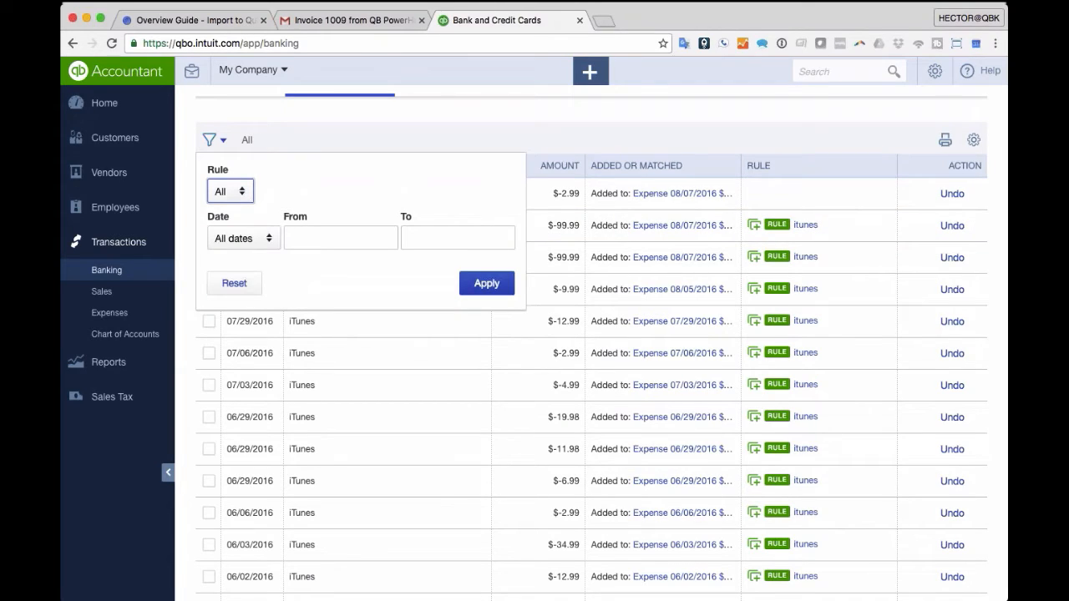
click(230, 191)
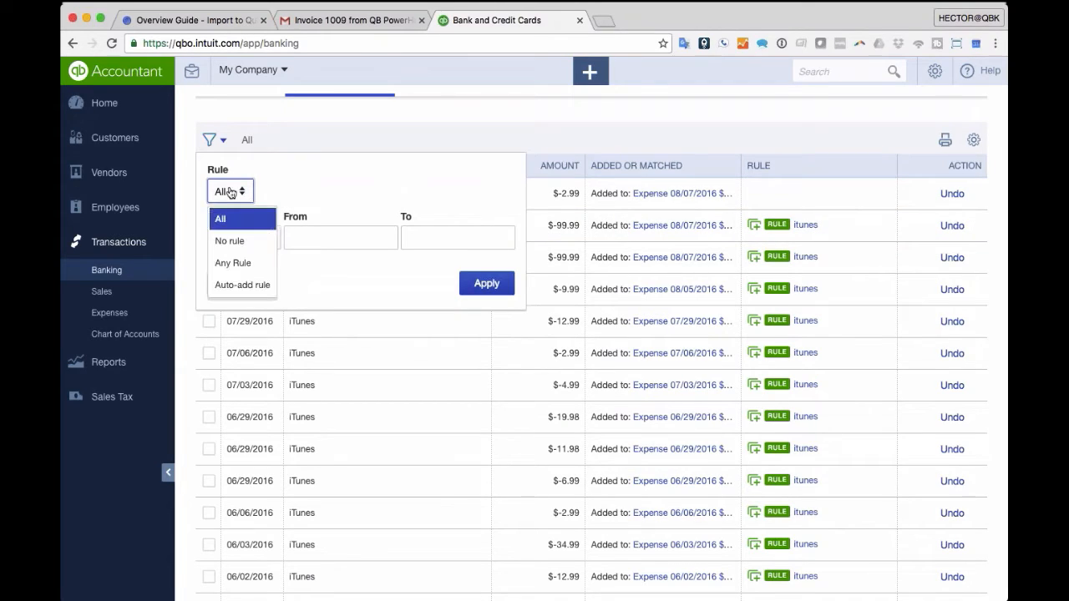
click(236, 242)
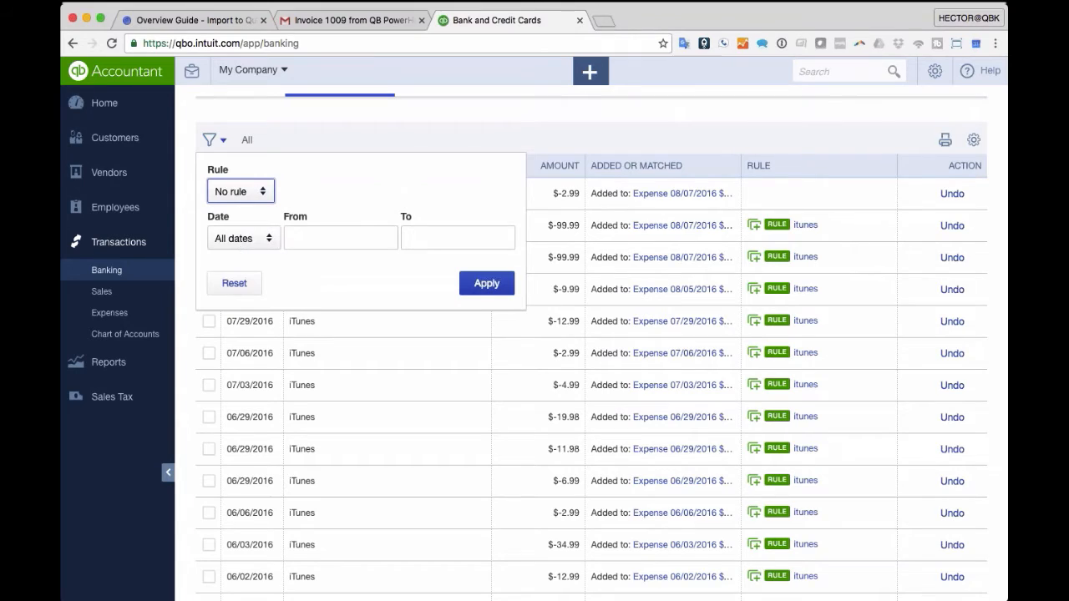
click(487, 284)
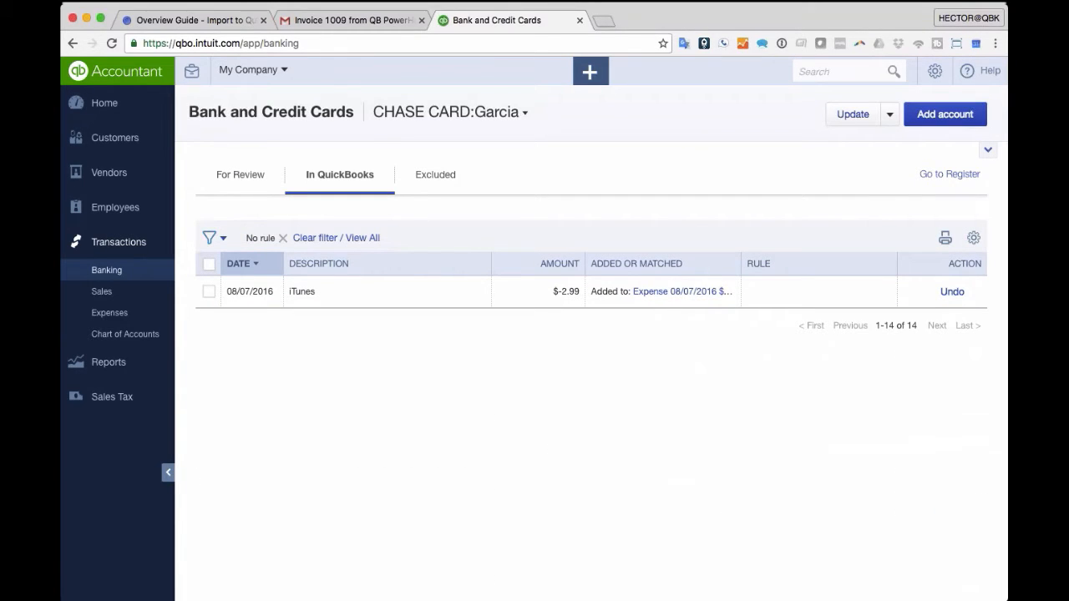
click(212, 237)
click(241, 289)
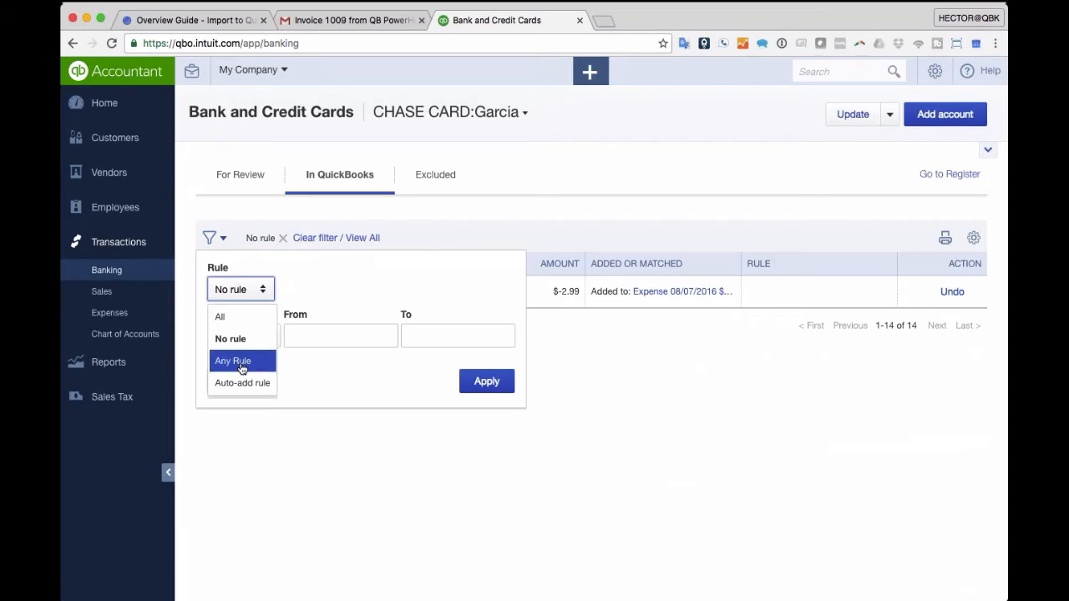
click(242, 383)
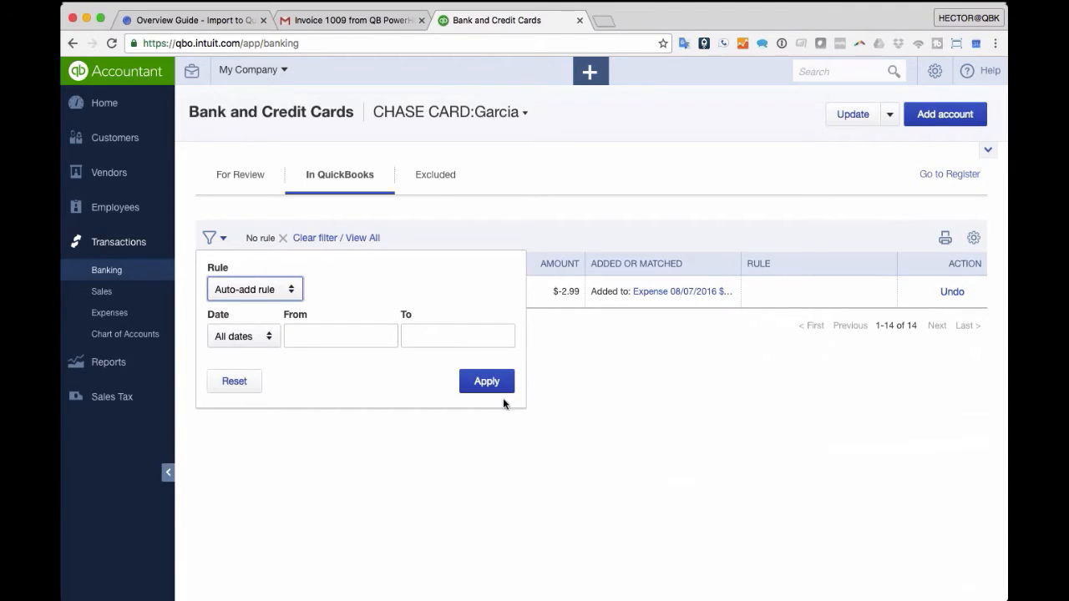
click(493, 384)
scroll(448, 420, down, 2)
scroll(449, 420, up, 2)
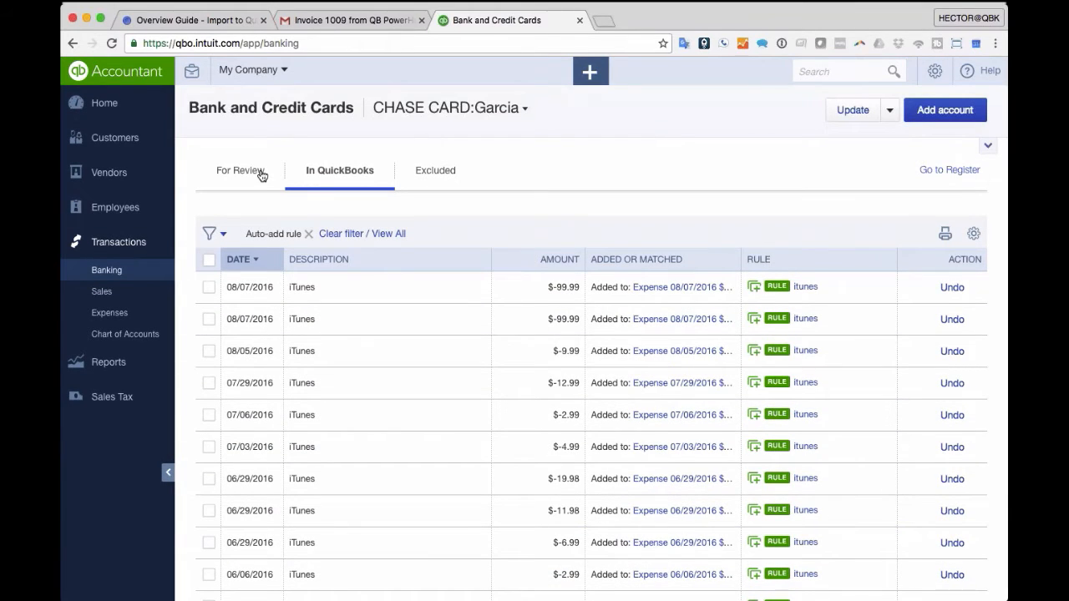
click(261, 175)
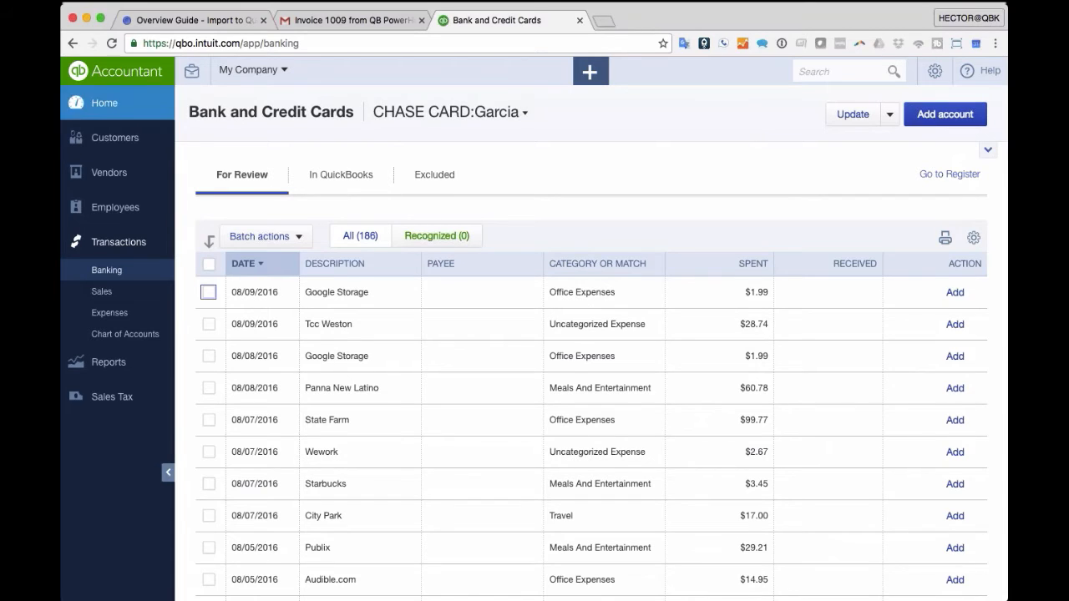
- Start a new estimate for customer Amy's Bird Sanctuary
click(591, 72)
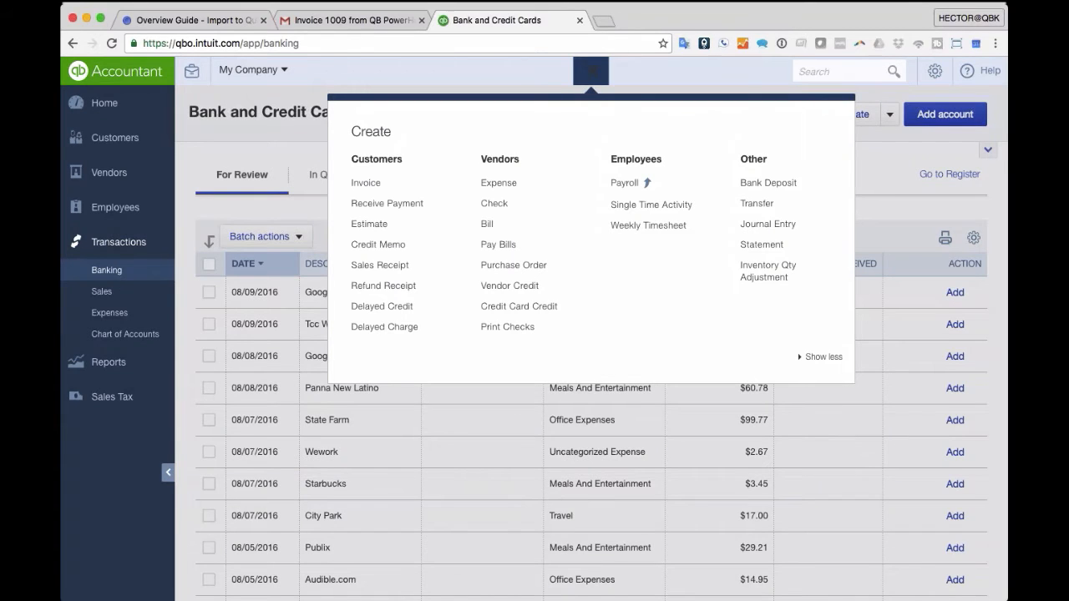
click(380, 230)
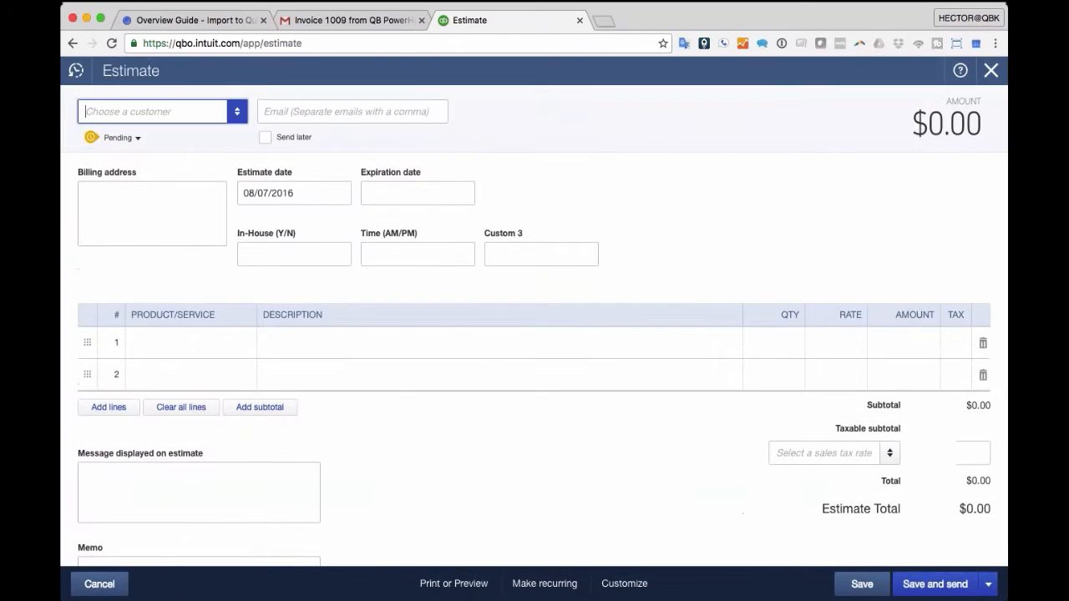
click(237, 112)
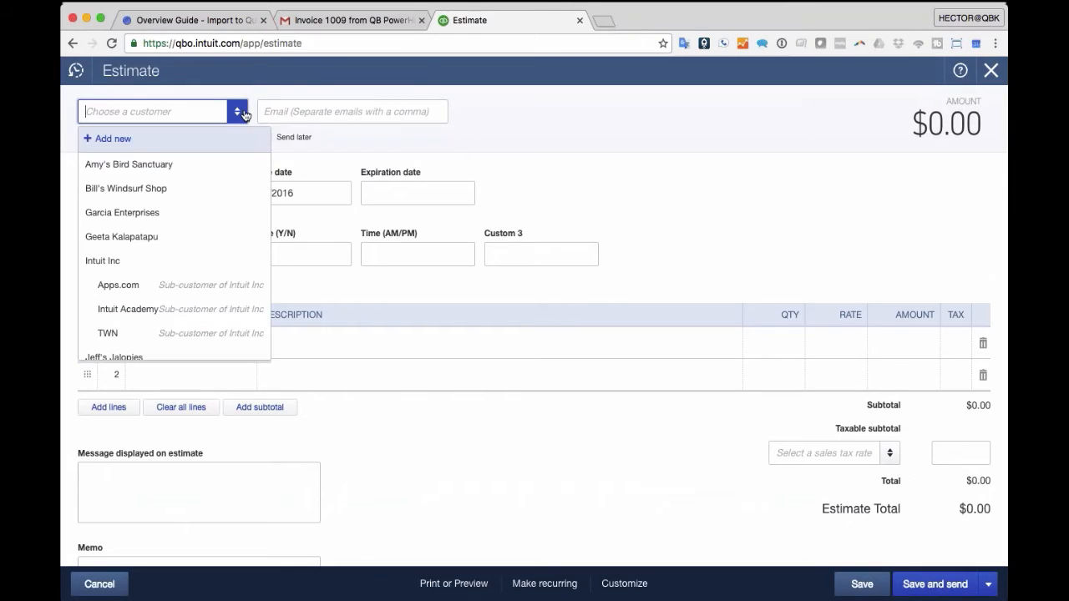
click(144, 168)
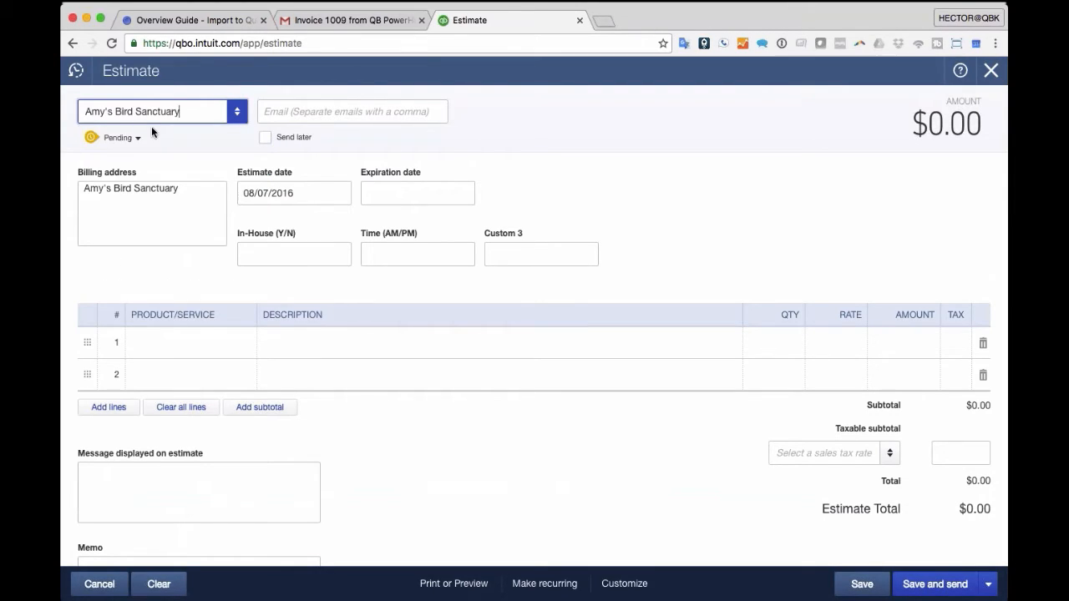
- Add a Field Trip line at rate 500, save the estimate and close it
click(226, 343)
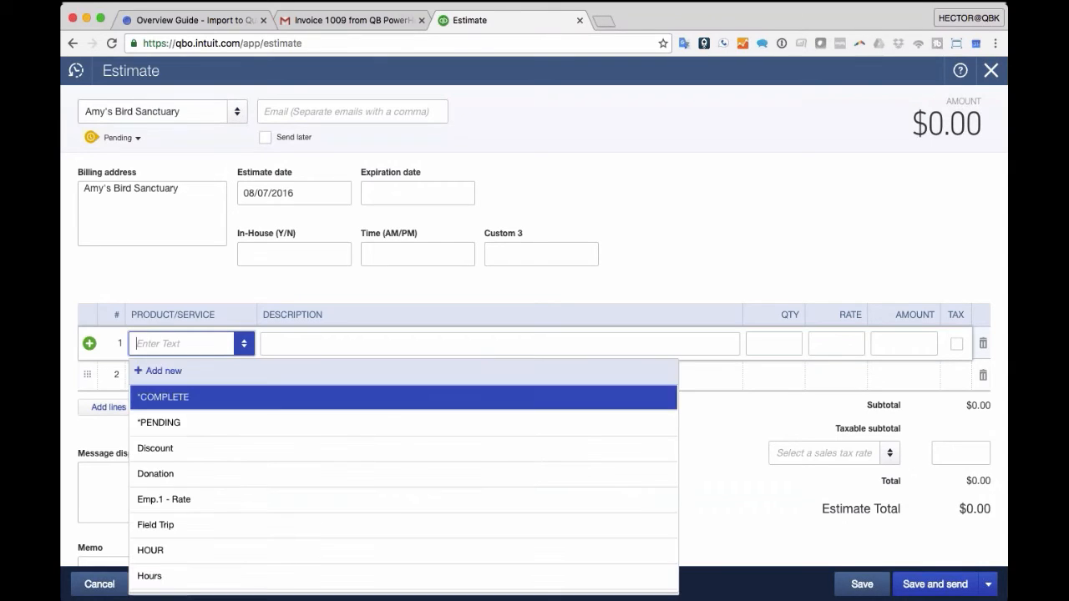
click(172, 524)
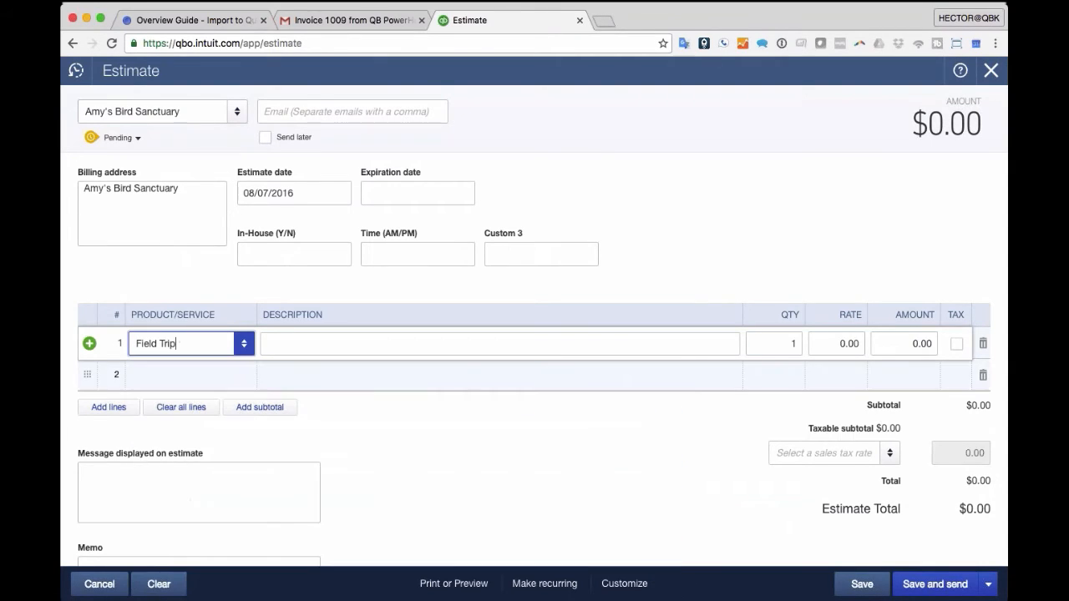
click(836, 343)
text(500)
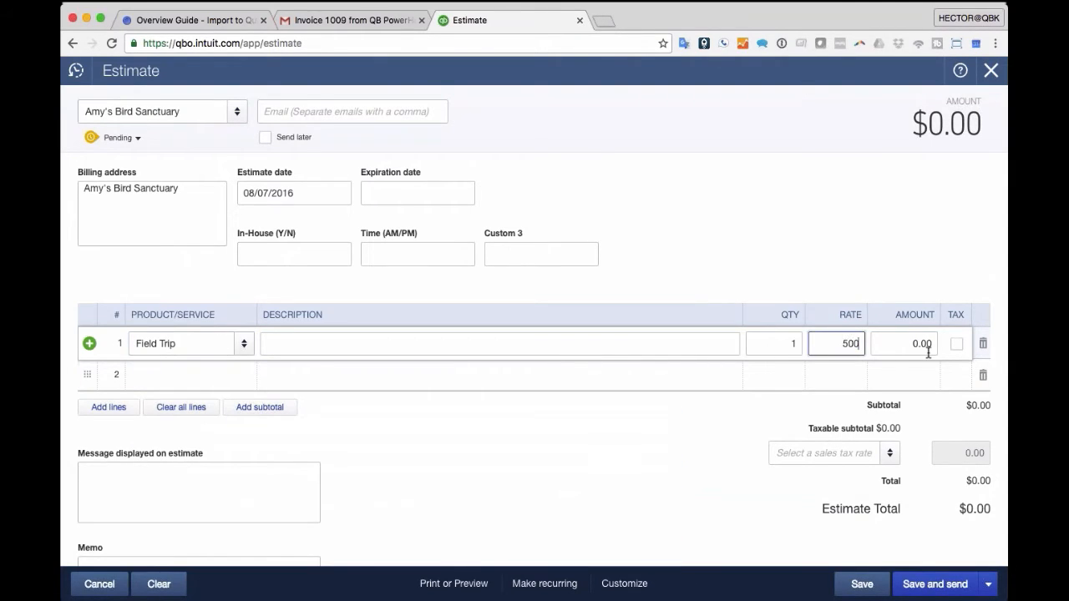
key(Tab)
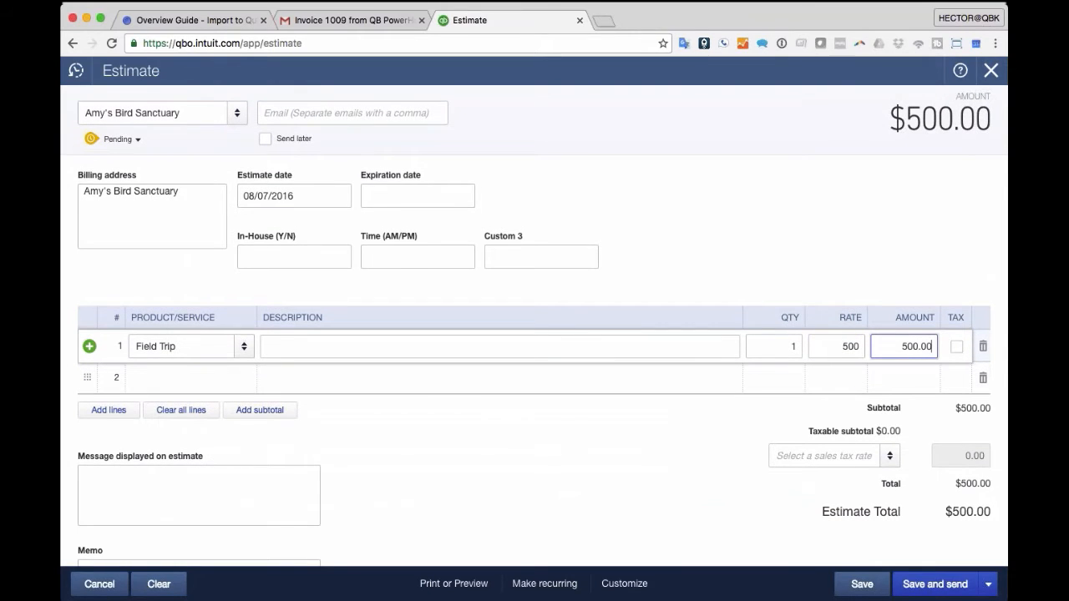
click(192, 345)
click(193, 346)
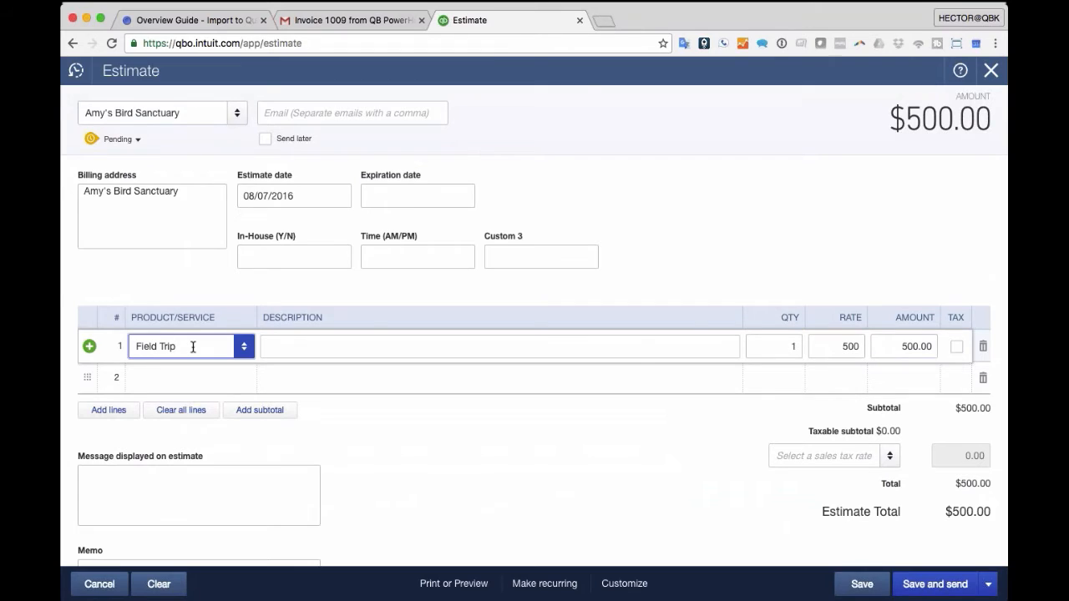
click(862, 585)
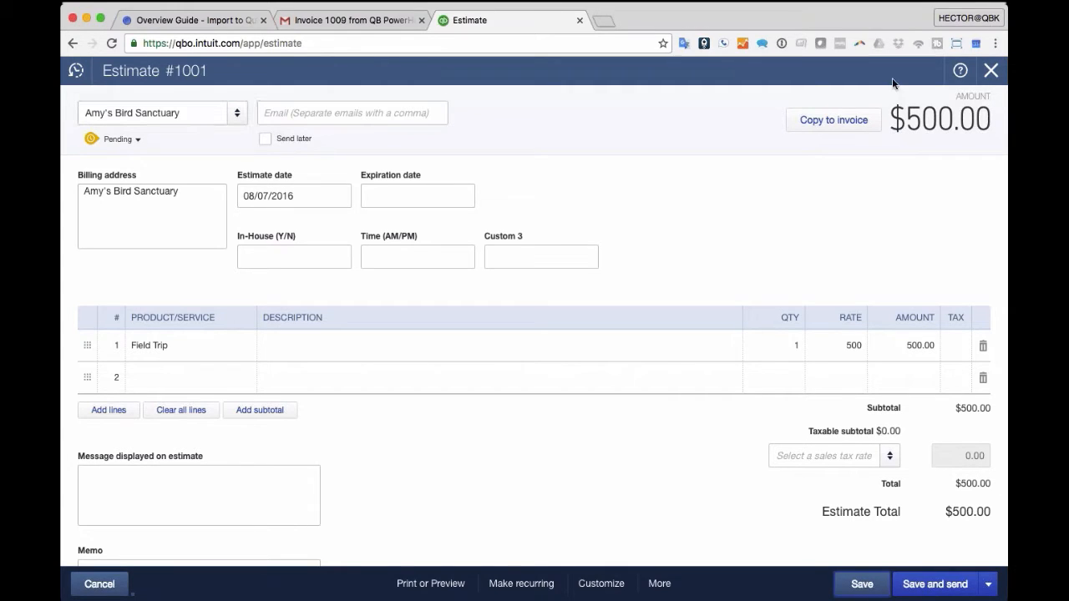
click(991, 72)
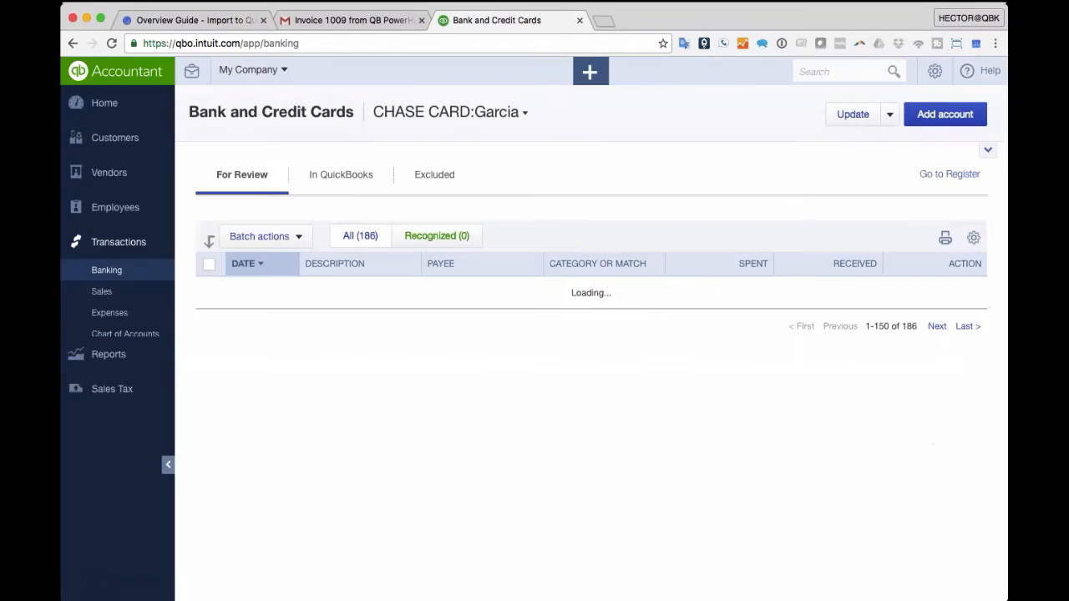
- Go to the Expenses purchase order settings in Account and Settings
click(936, 77)
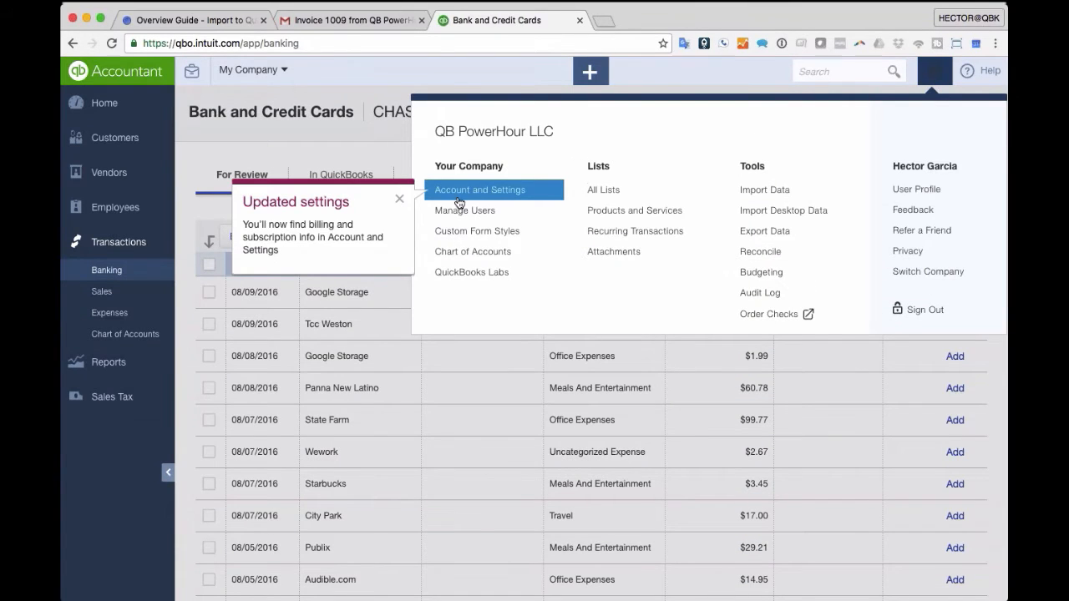
click(486, 193)
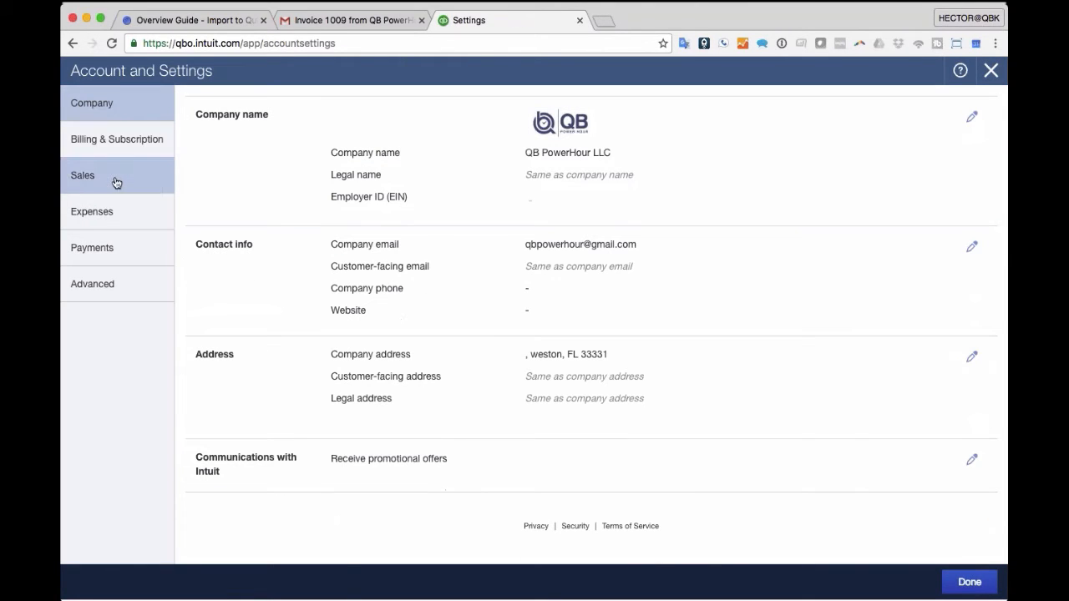
click(116, 183)
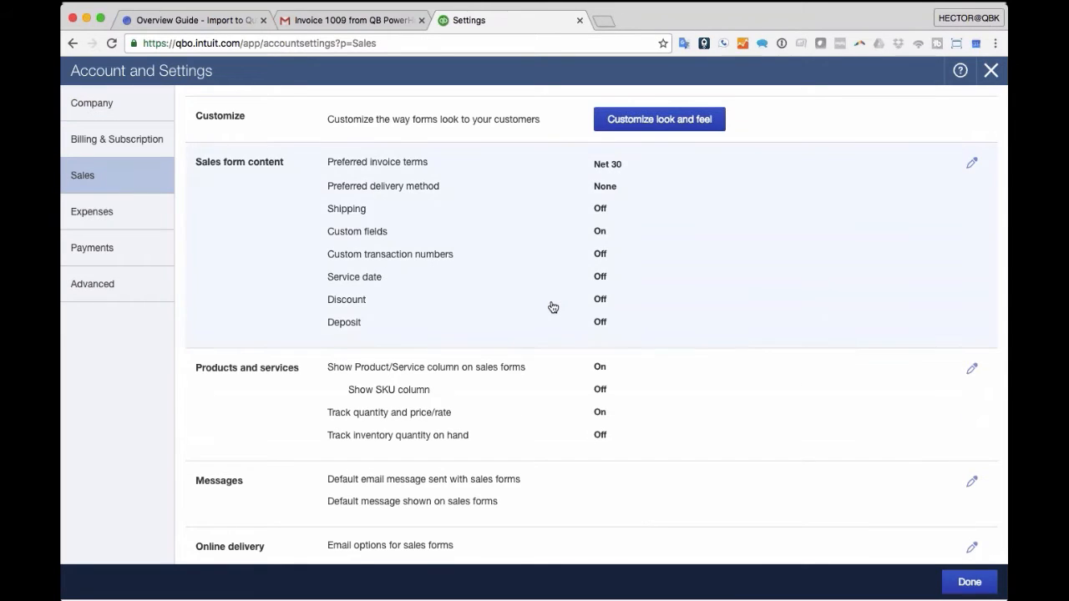
scroll(551, 308, down, 3)
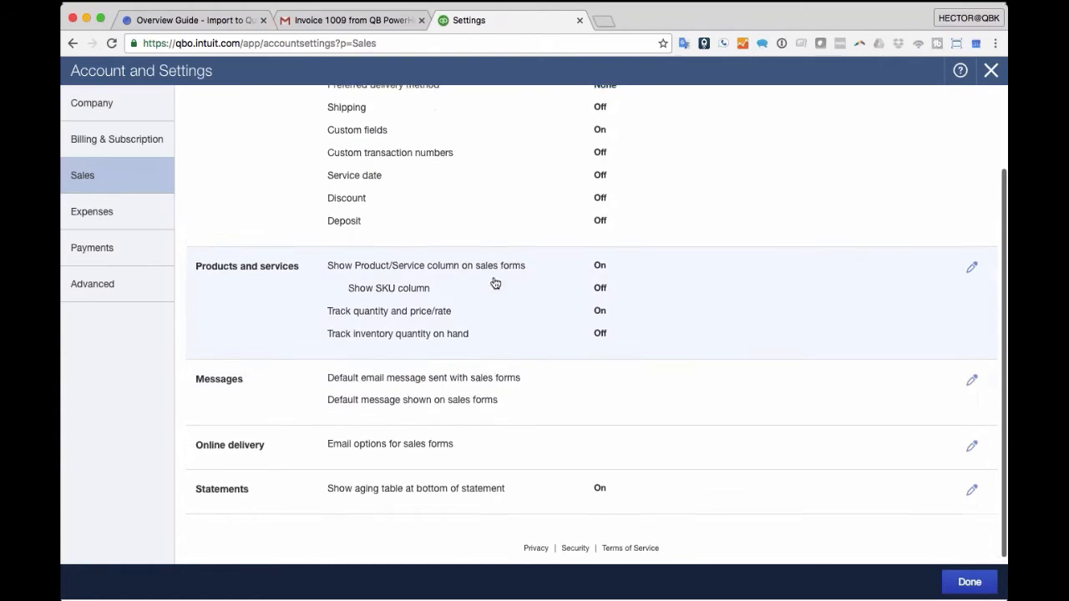
click(94, 210)
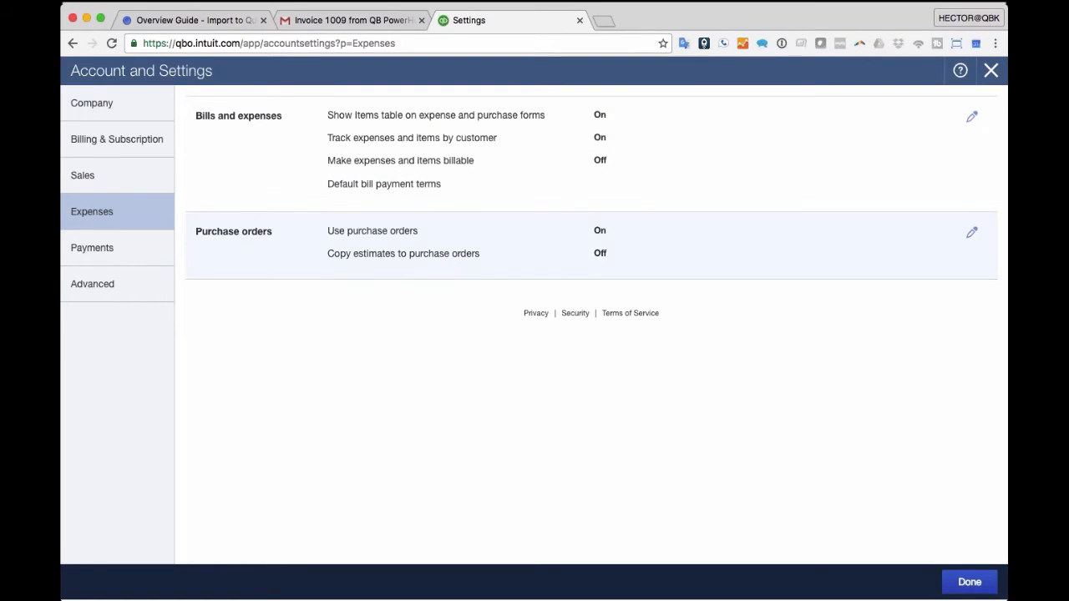
click(246, 242)
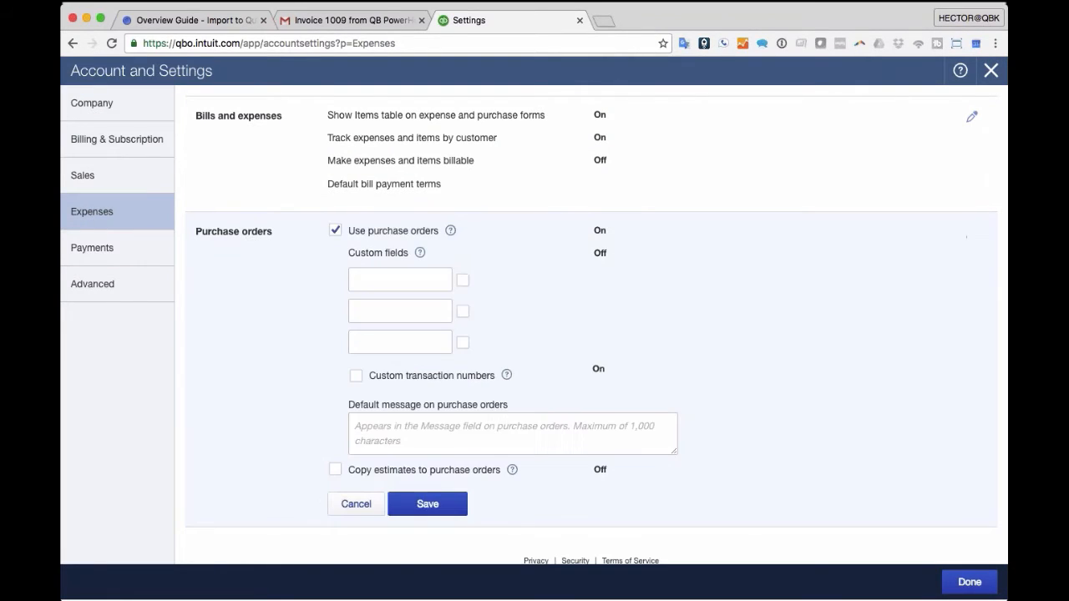
- Switch on Copy estimates to purchase orders, save the settings, and show recent transactions
scroll(348, 270, down, 1)
click(334, 451)
click(334, 451)
drag(489, 453, 334, 450)
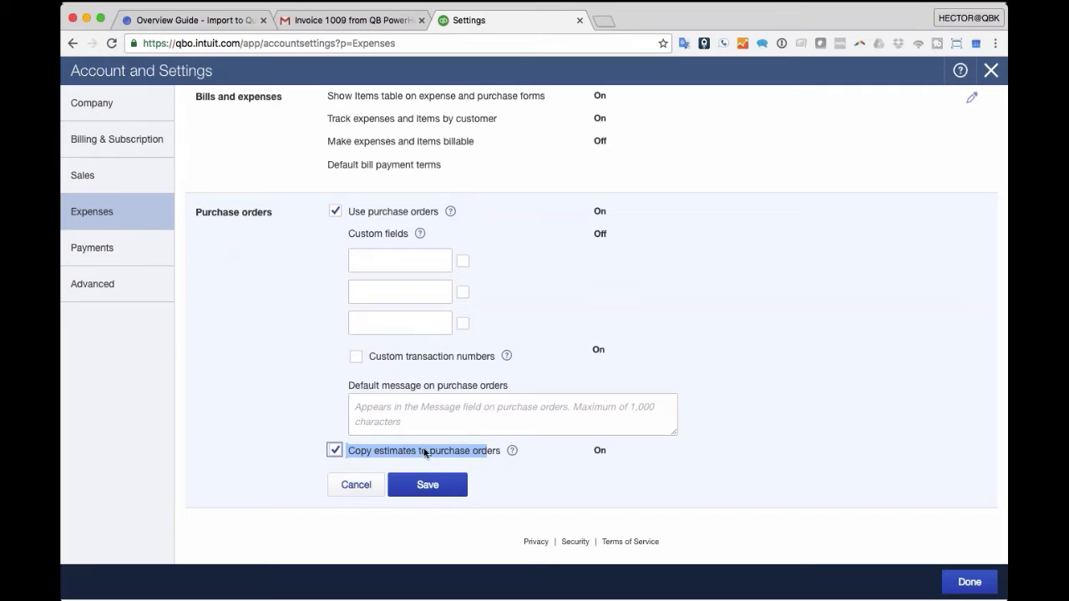
click(439, 485)
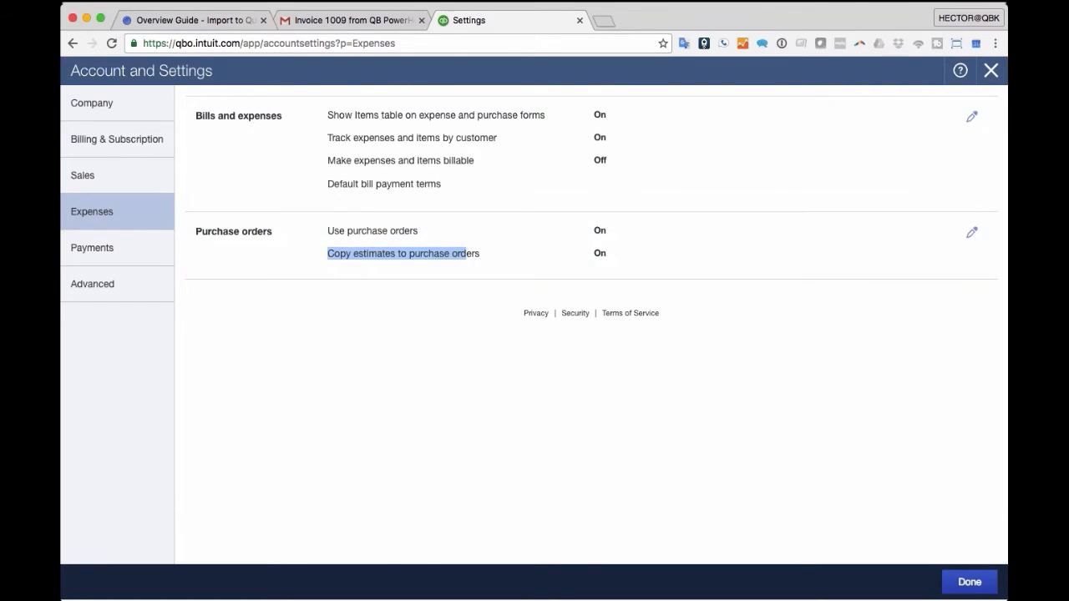
click(970, 582)
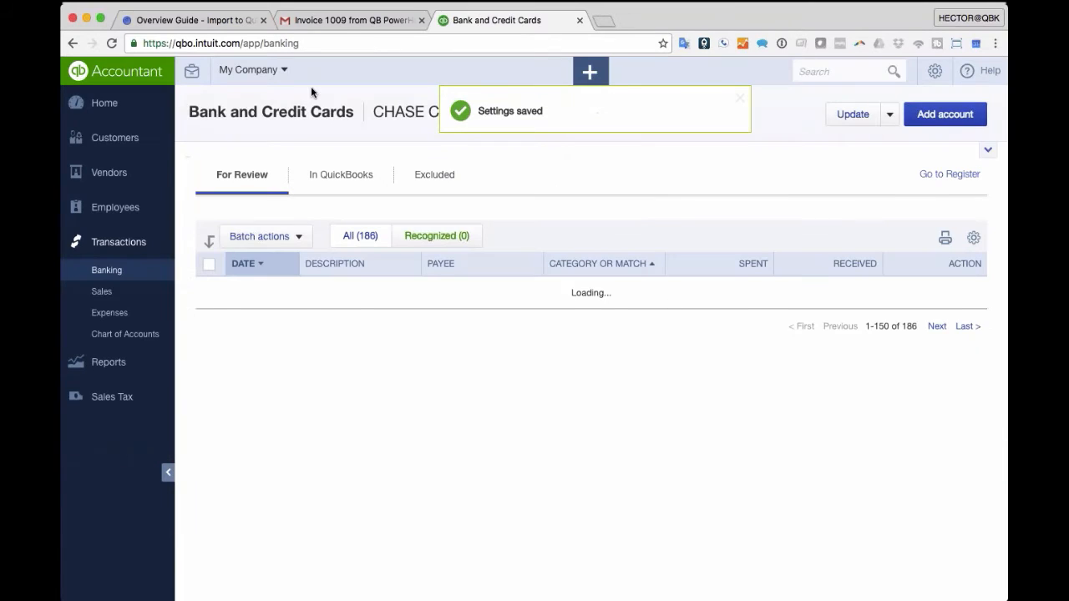
click(852, 71)
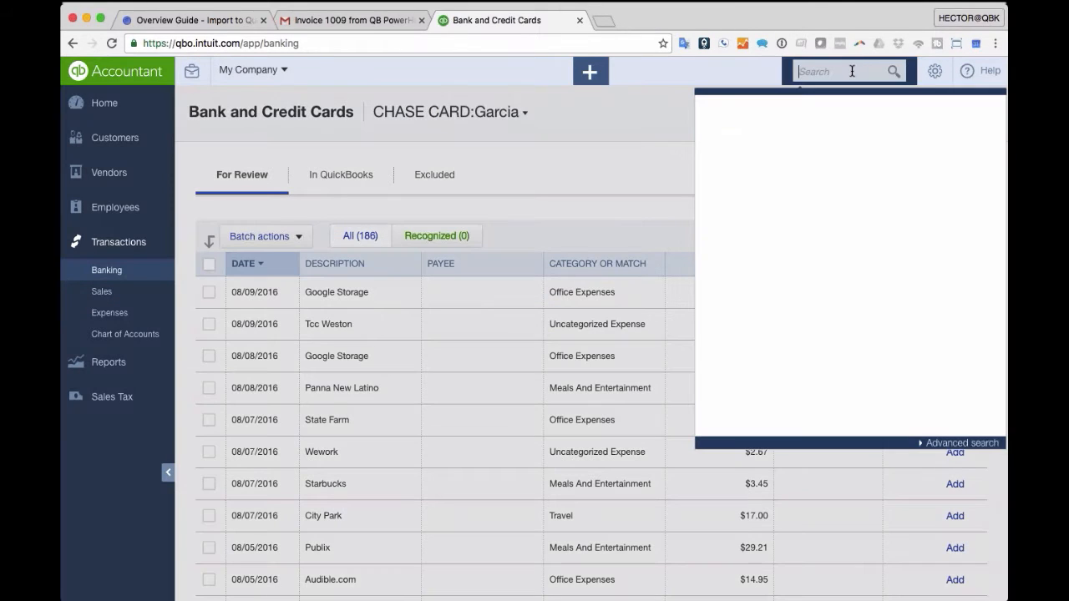
- Open Estimate No.1001 and show the product choices for its Field Trip line
click(791, 132)
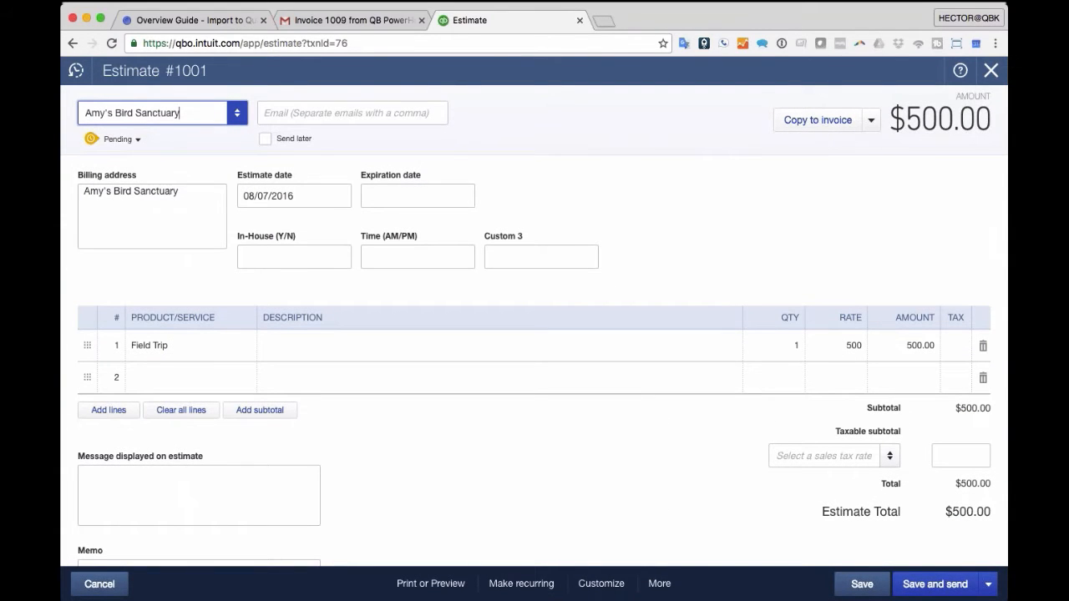
click(870, 122)
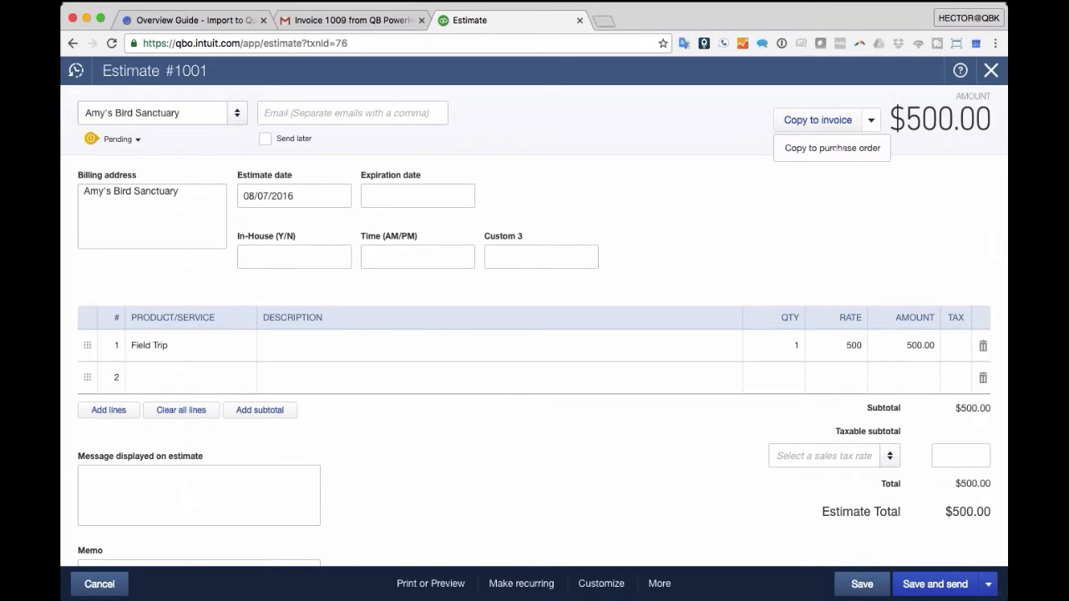
click(209, 351)
click(243, 346)
scroll(193, 387, up, 3)
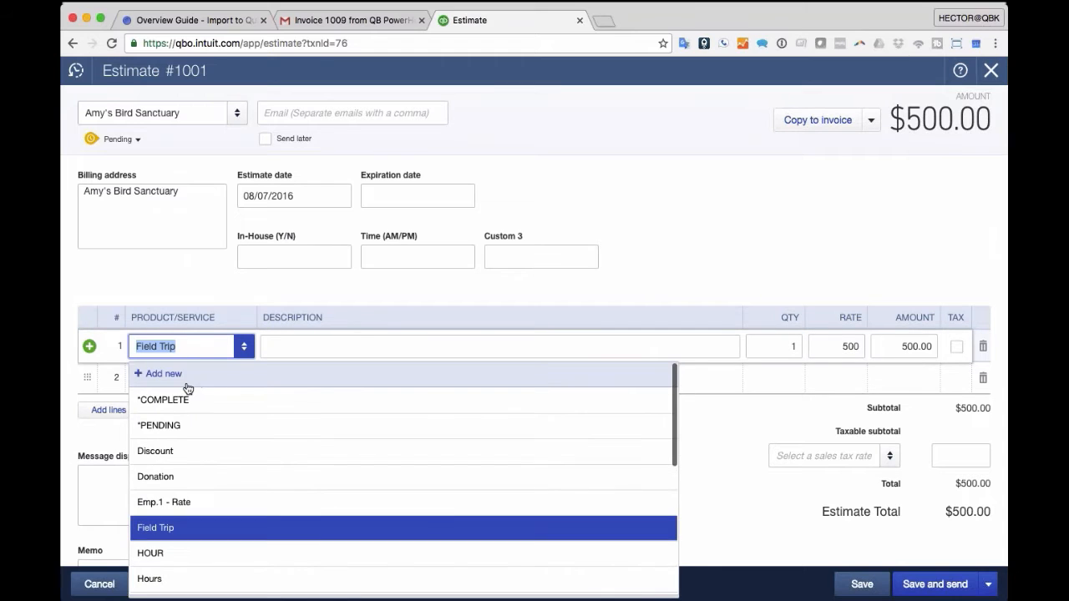
- Turn on inventory tracking and save inventory item Widget with 0 on hand as of 08/11/2016
click(191, 373)
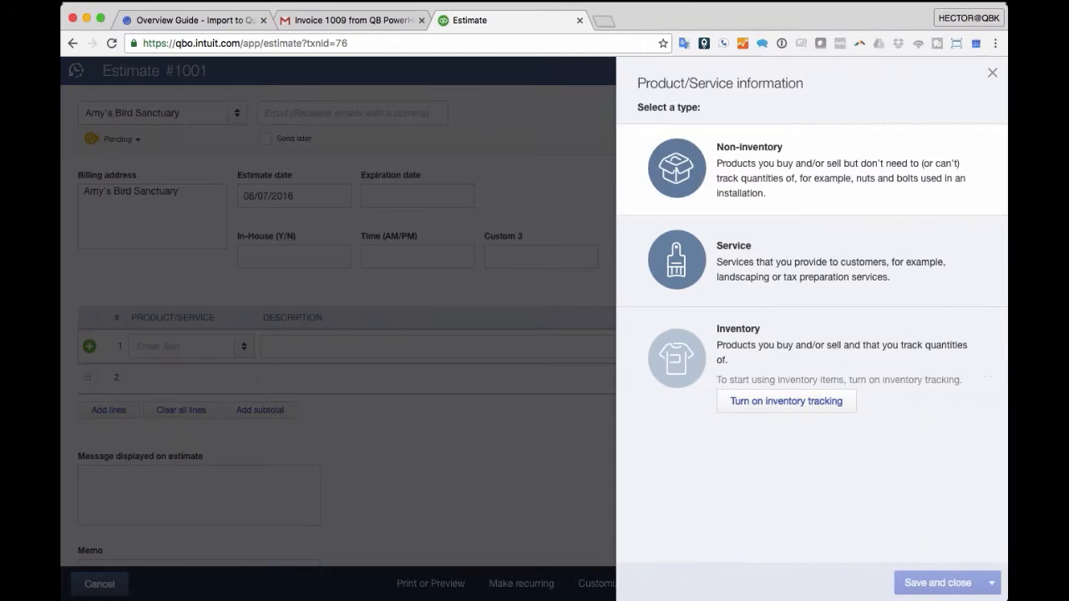
click(794, 403)
click(749, 158)
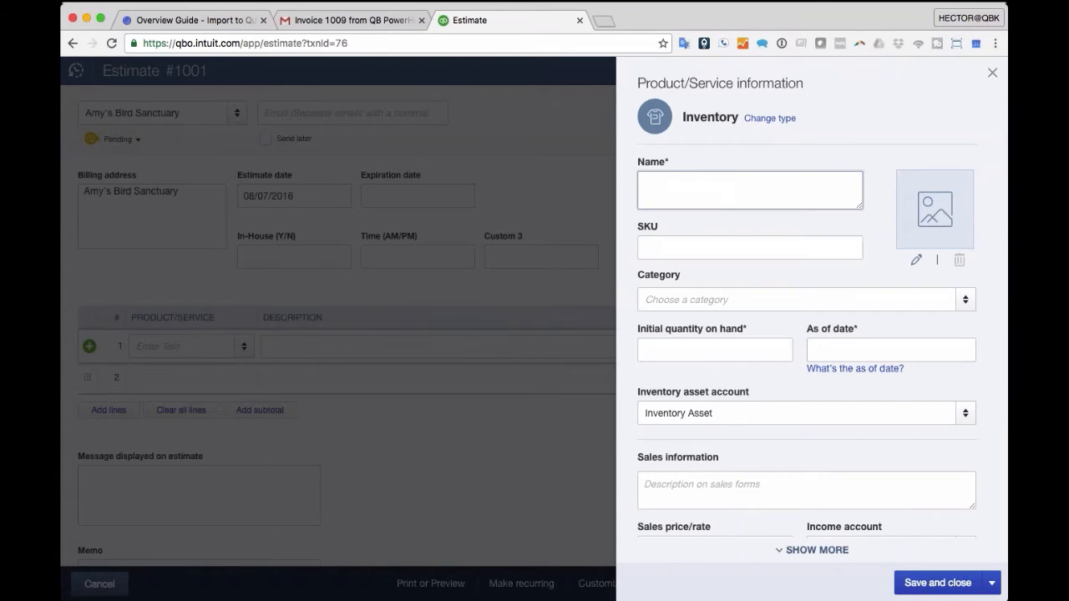
text(Widget)
key(Tab)
key(Tab)
click(698, 342)
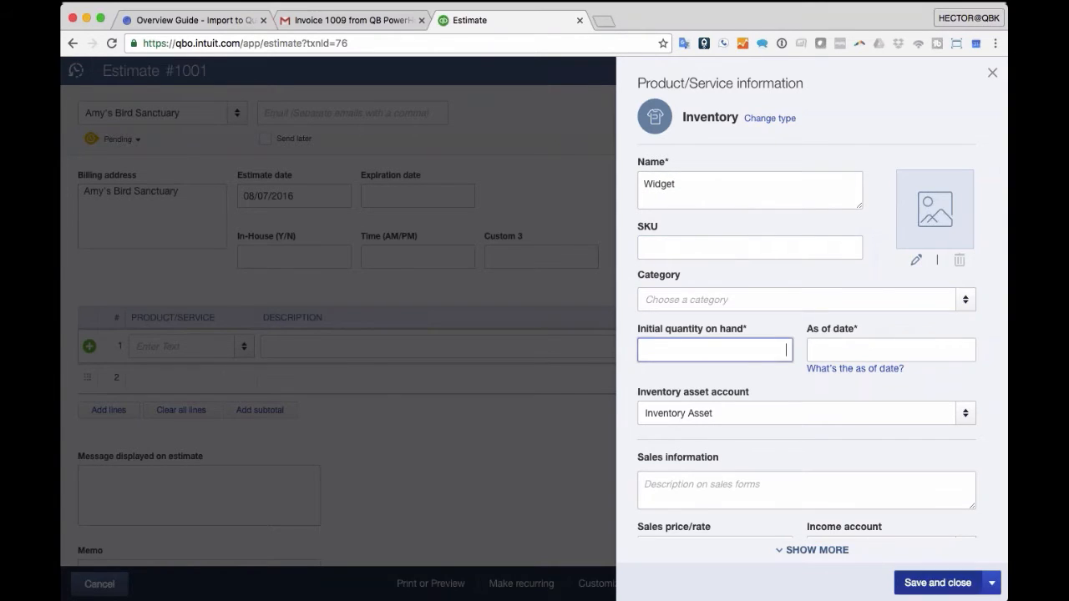
click(937, 583)
scroll(781, 440, down, 1)
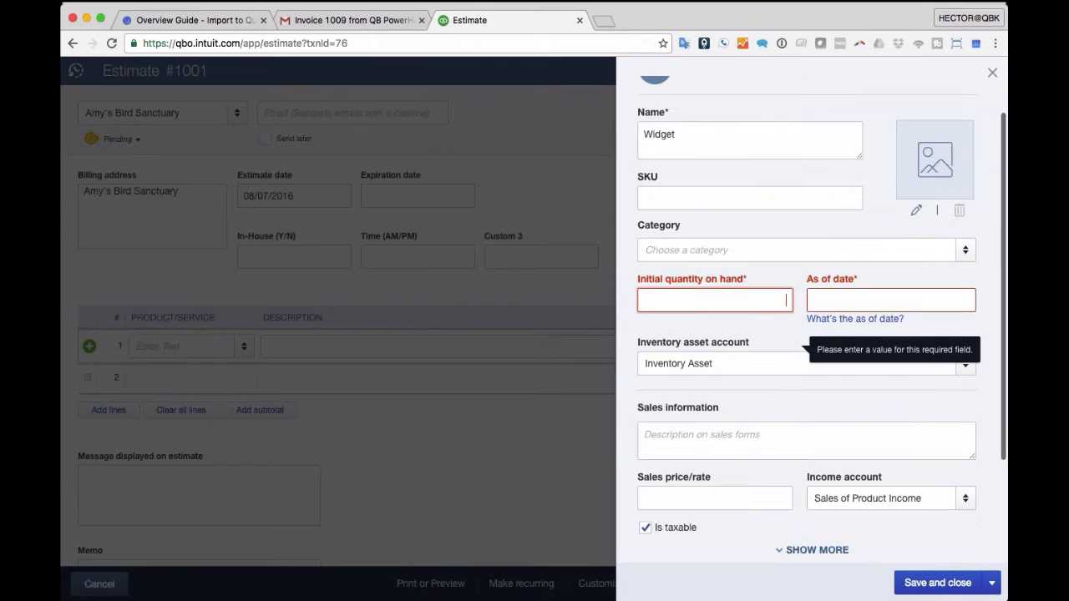
text(0)
key(Tab)
key(t)
click(938, 583)
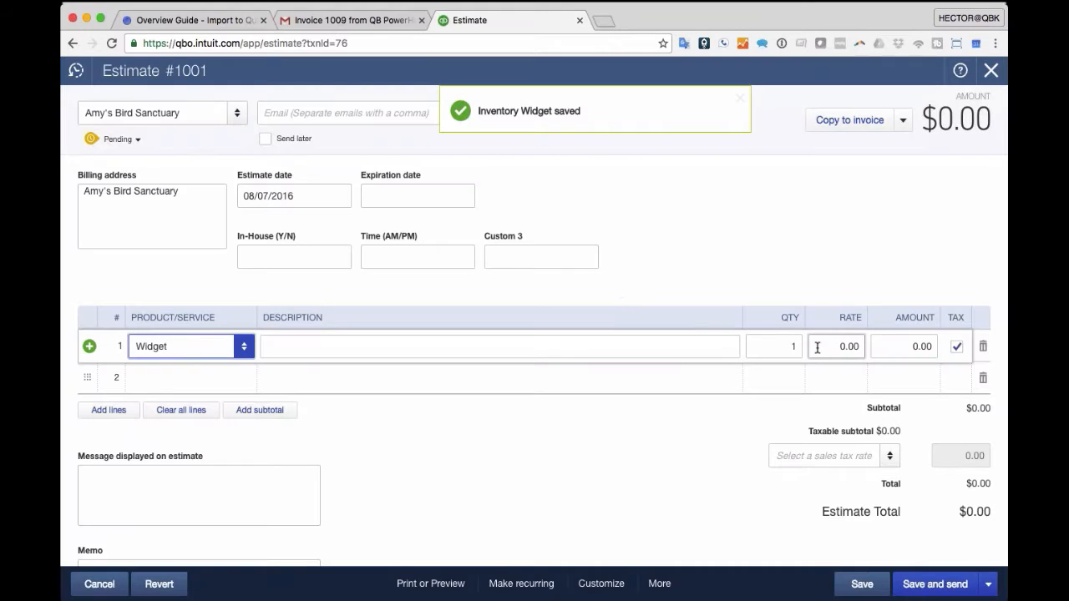
- Give the Widget line quantity 50 and rate 10, then try saving the estimate
click(795, 348)
text(50)
click(815, 350)
text(10)
key(Tab)
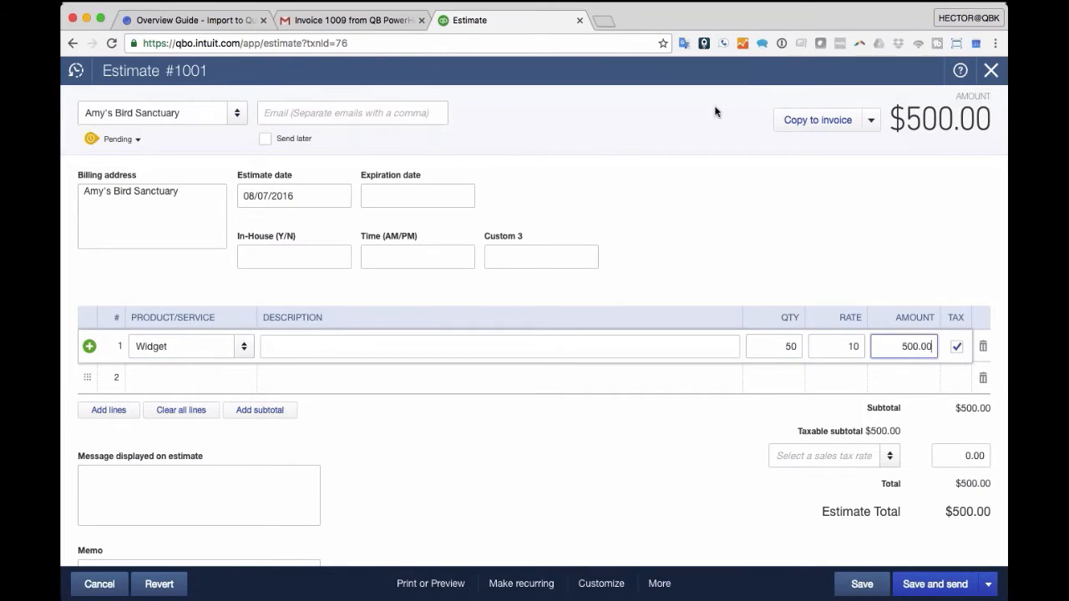
click(859, 583)
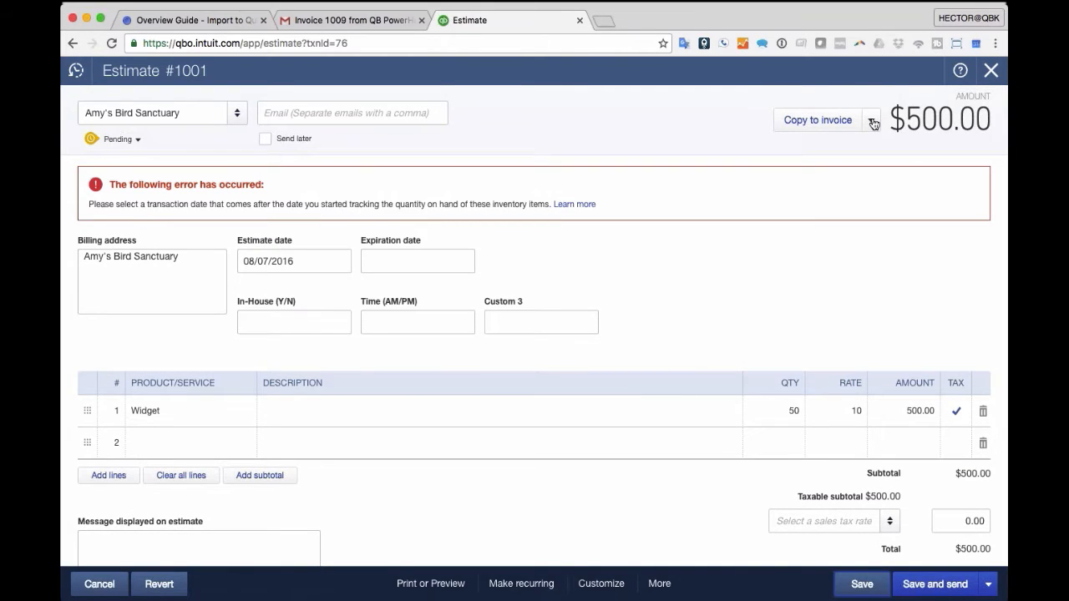
- Copy the estimate to a purchase order without saving it, then close the purchase order
click(873, 126)
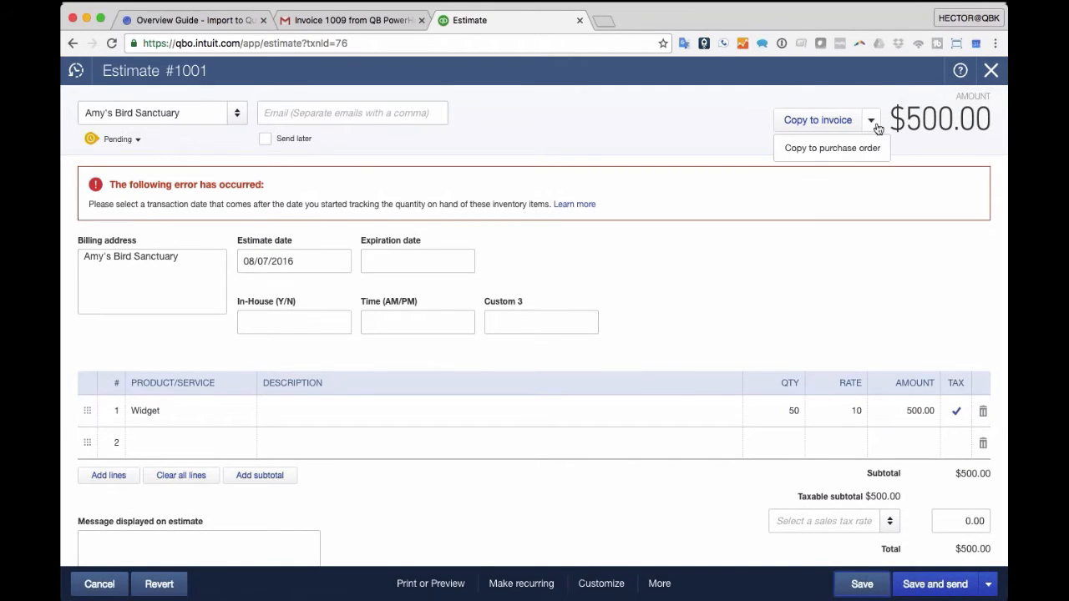
click(819, 148)
click(585, 358)
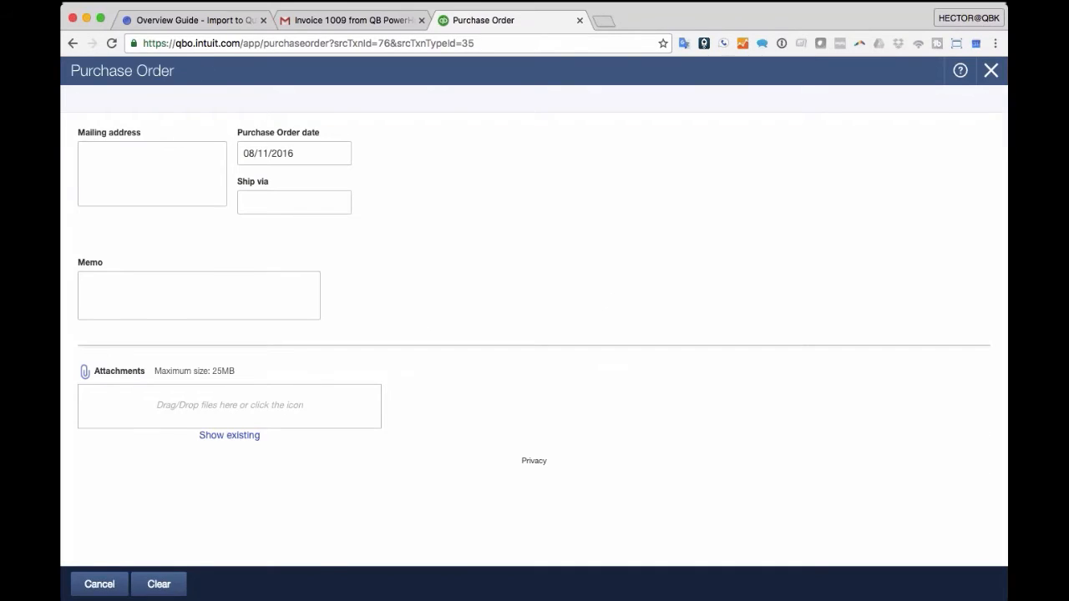
click(991, 71)
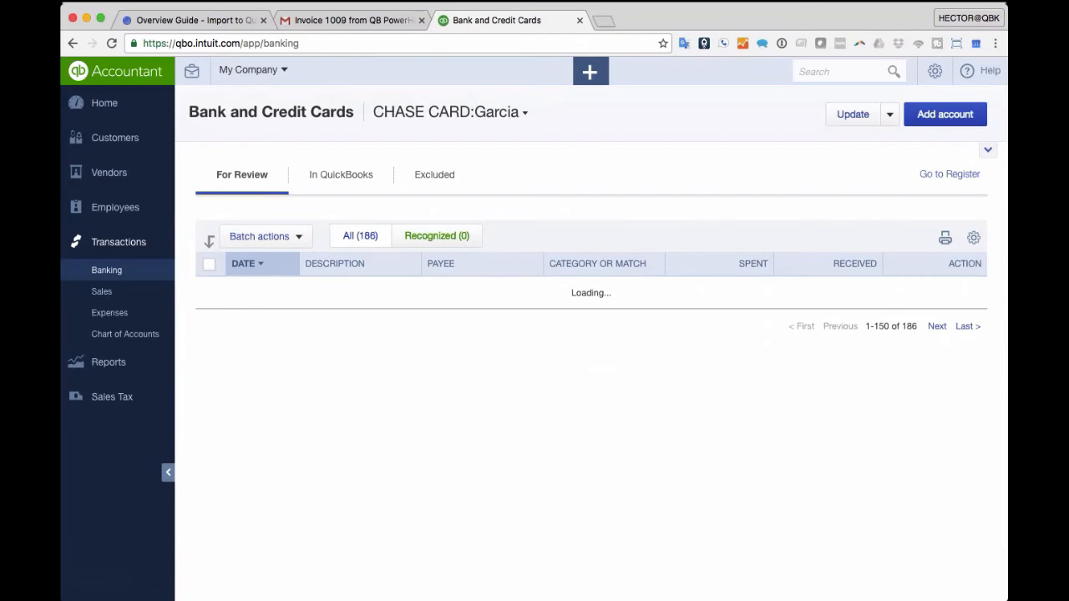
- Find Estimate No.1001 in recent transactions and reopen it, after checking Inventory Starting Value
click(835, 72)
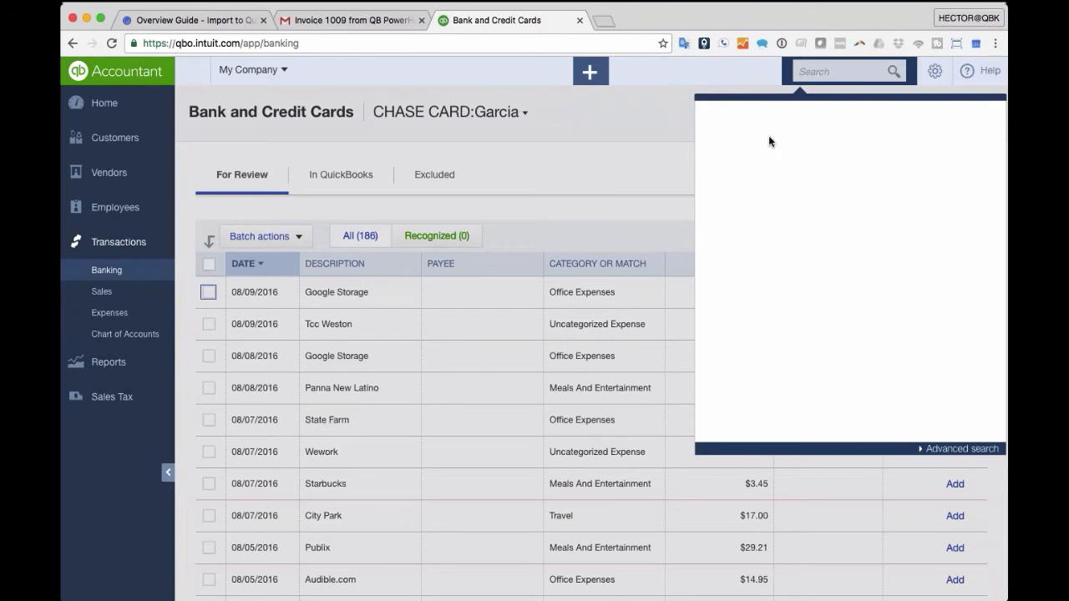
click(827, 71)
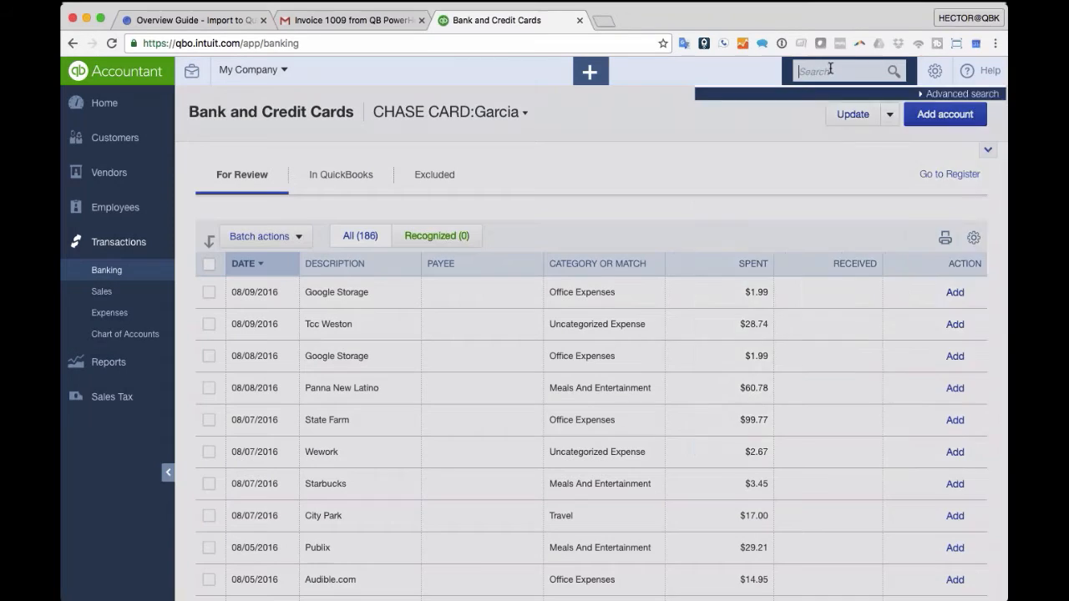
click(798, 131)
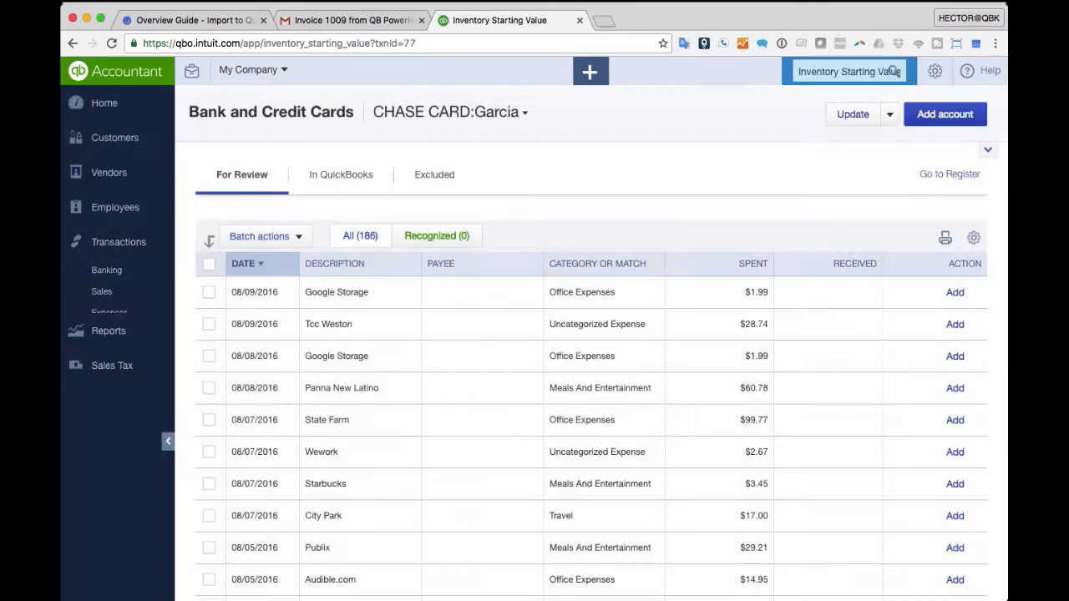
click(990, 70)
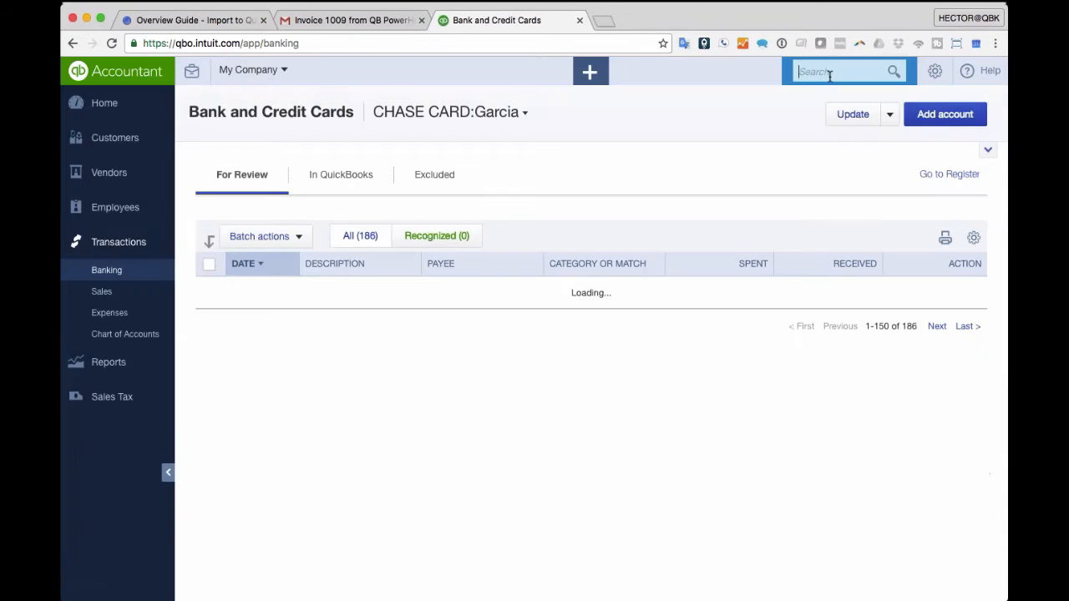
click(830, 73)
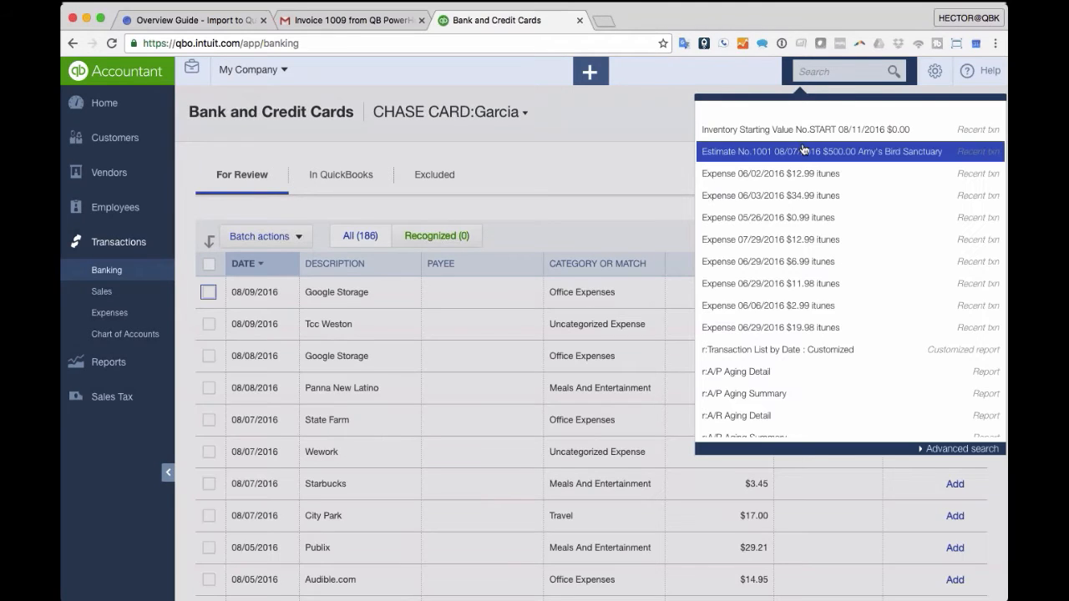
click(803, 150)
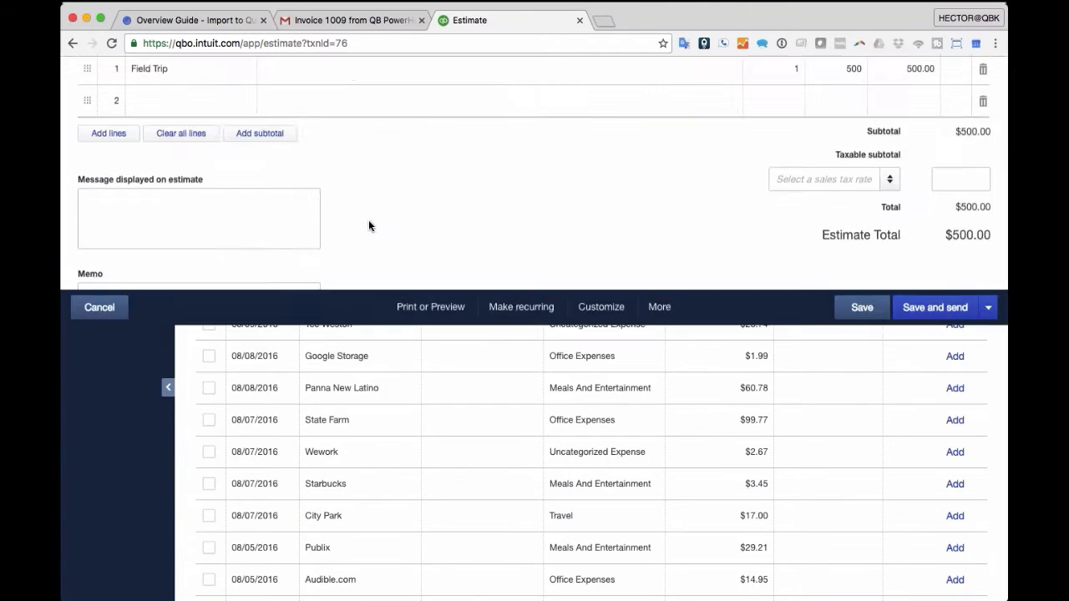
- Set line 1 to Widget, 50 at rate 10, date 08/11/2016, and save
click(189, 346)
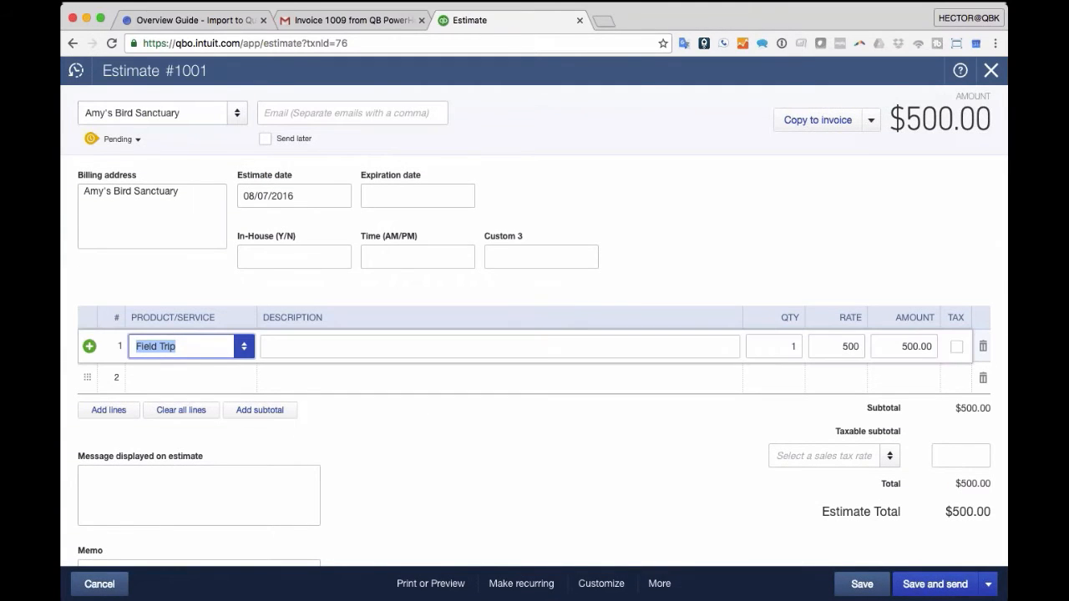
text(wid)
key(Tab)
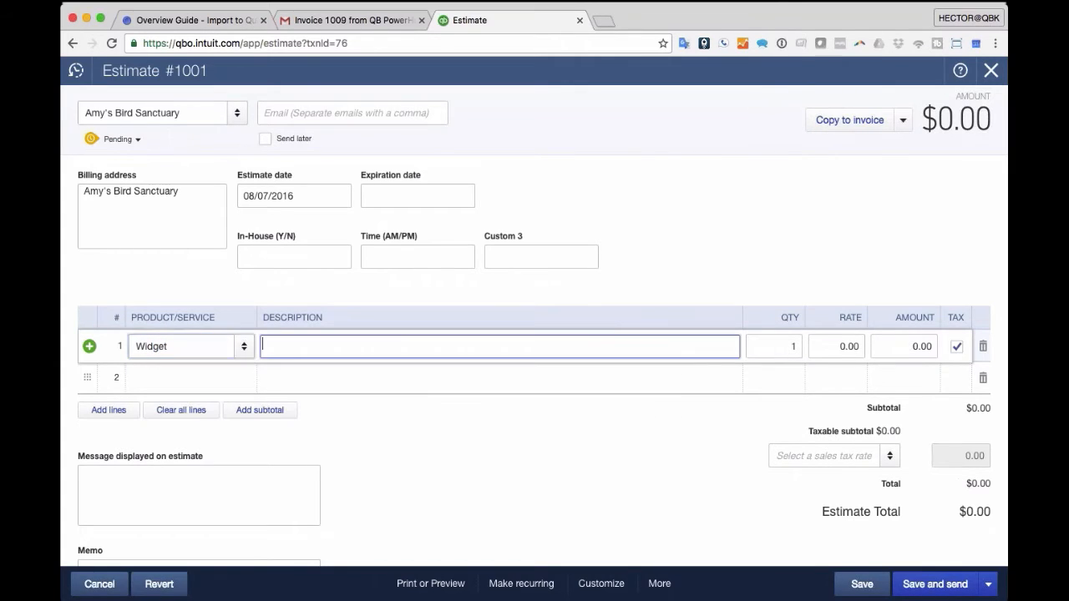
click(294, 195)
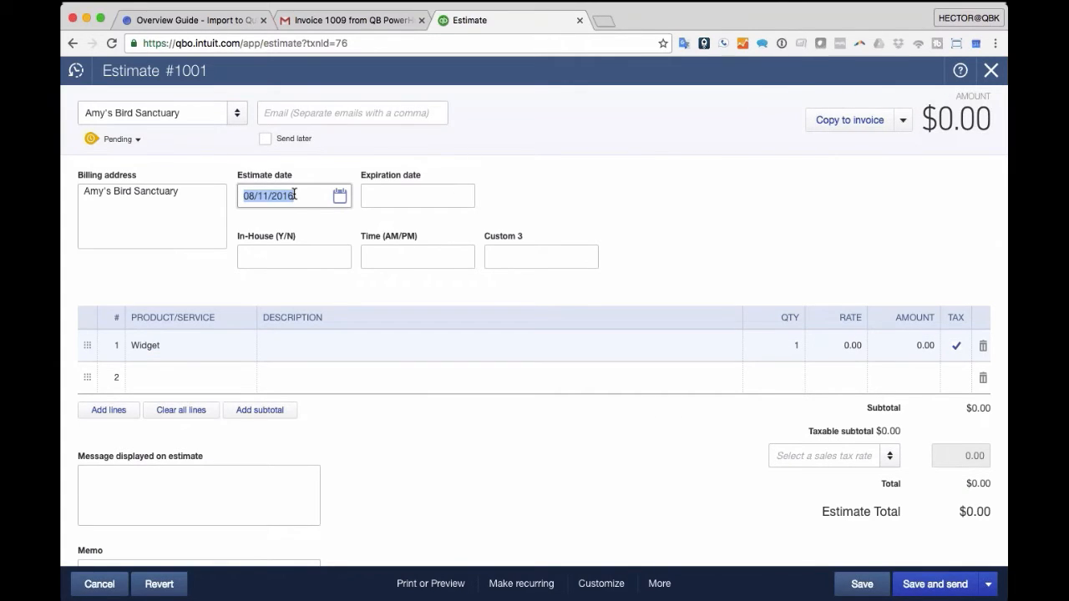
click(793, 345)
text(50)
key(Tab)
text(10)
key(Tab)
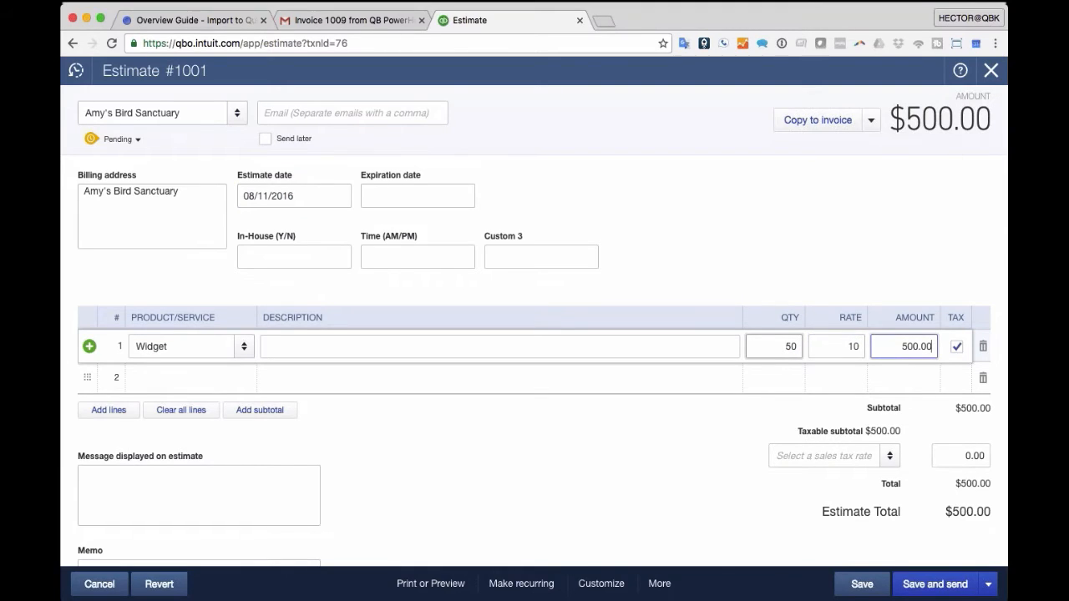
click(862, 584)
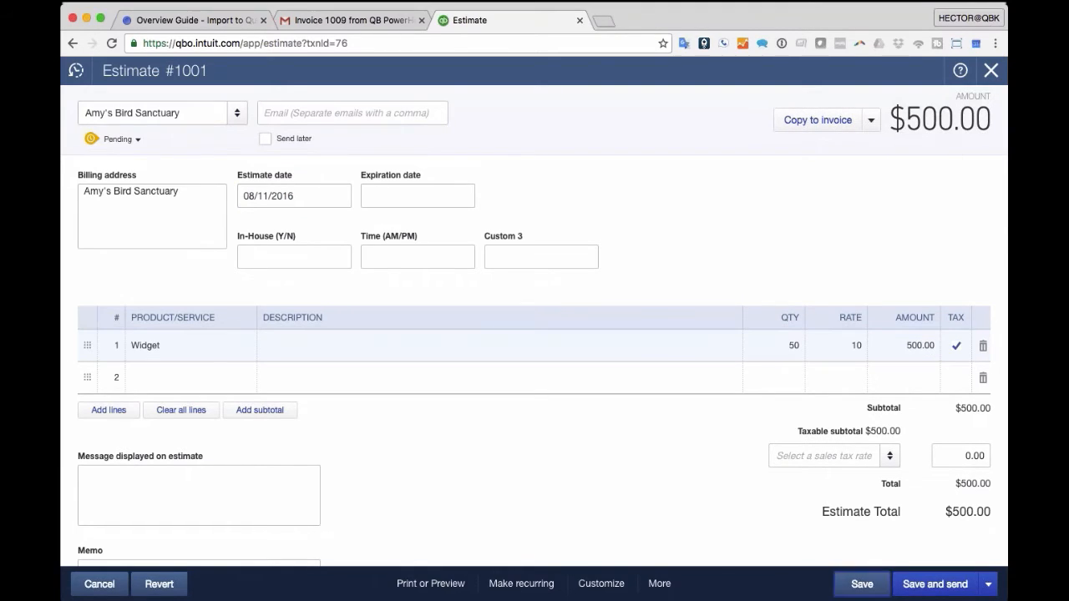
- Copy Estimate 1001 to a purchase order, inspect its Widget line, then discard it unsaved
click(872, 120)
click(824, 148)
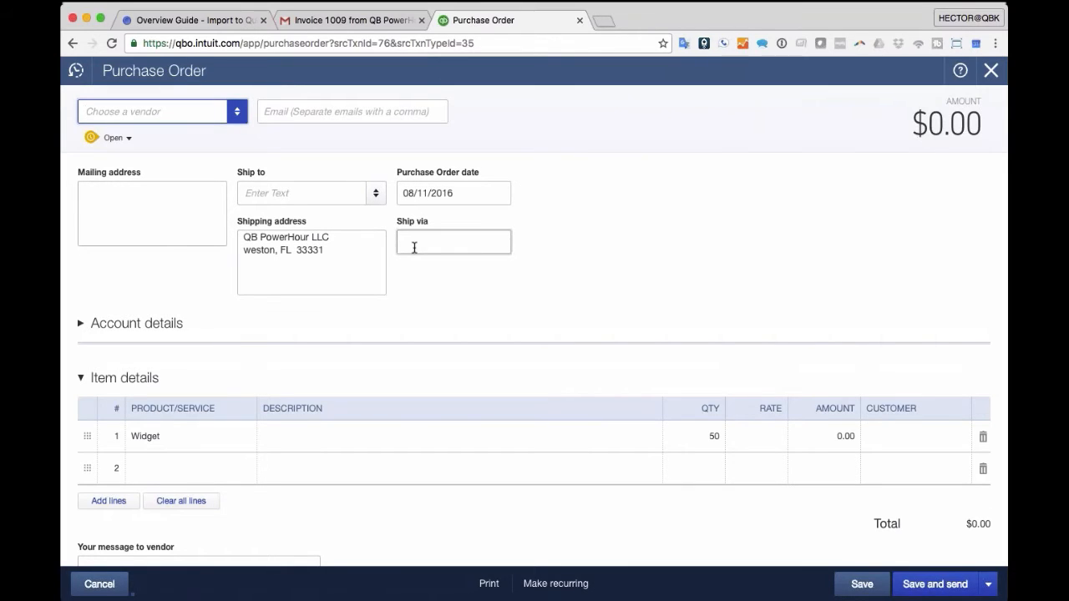
click(170, 438)
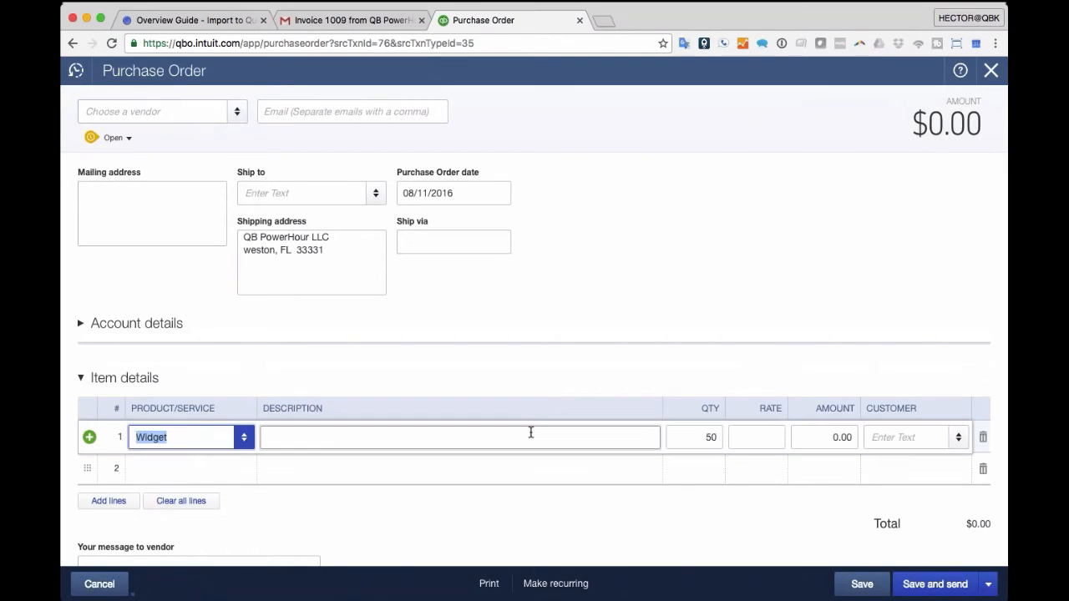
click(692, 437)
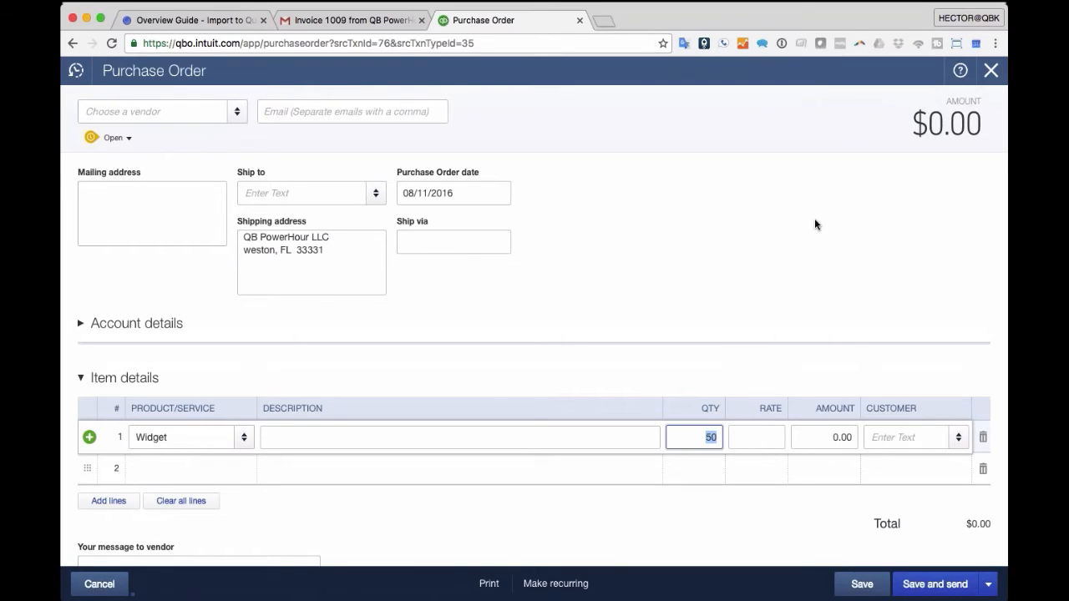
click(958, 437)
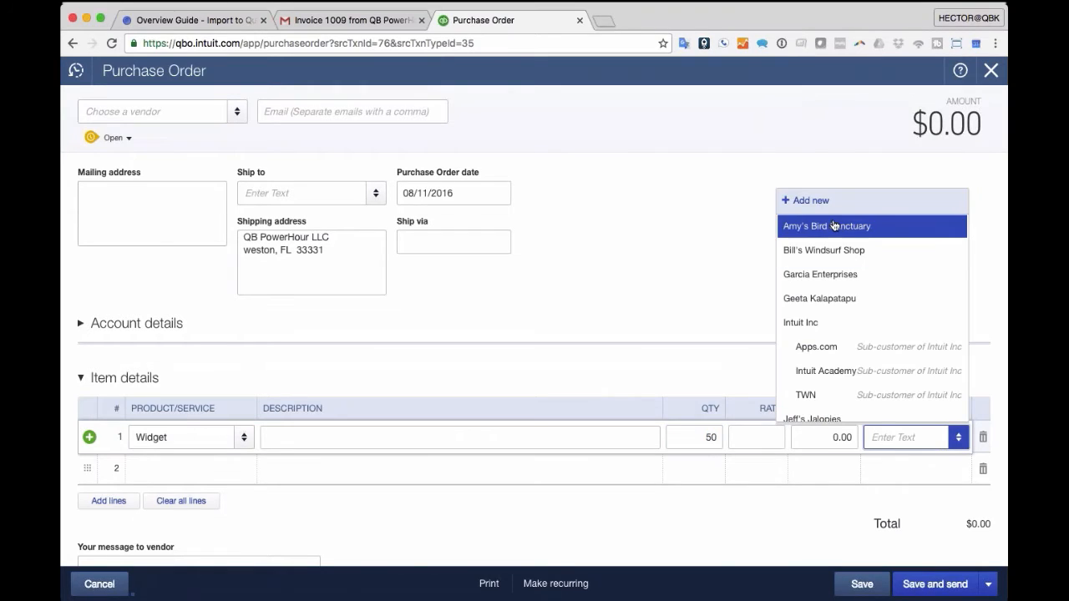
click(701, 266)
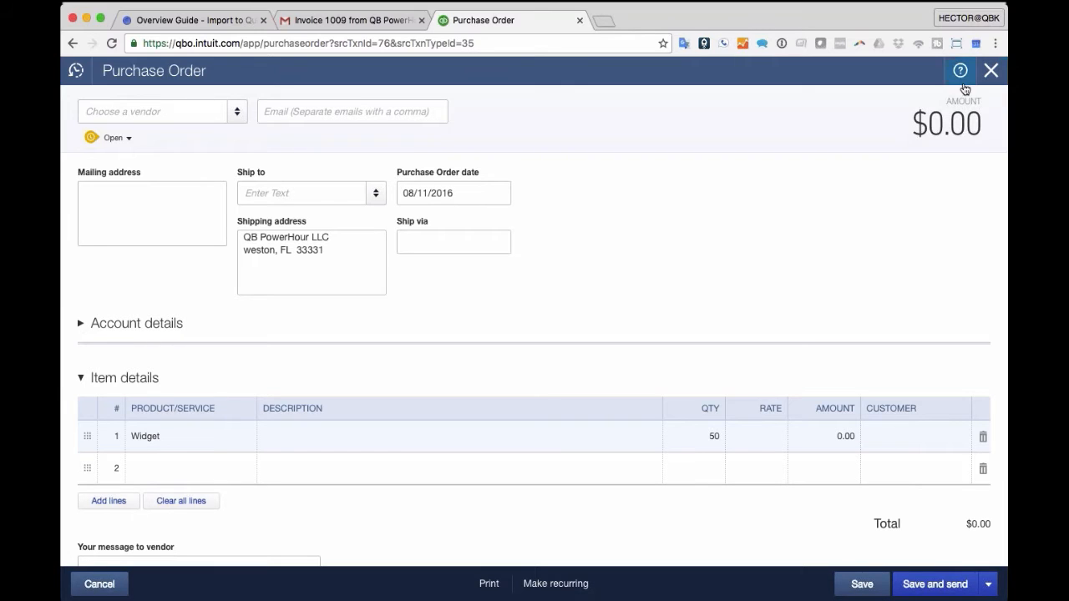
click(991, 70)
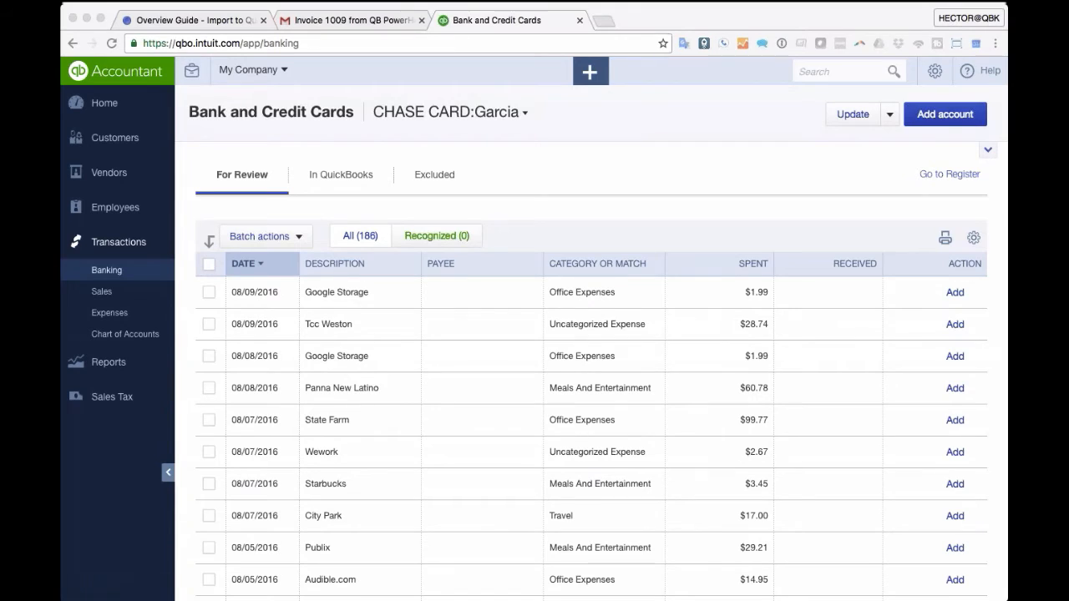
- Bring the browser forward and open Customers from the left navigation bar
click(567, 6)
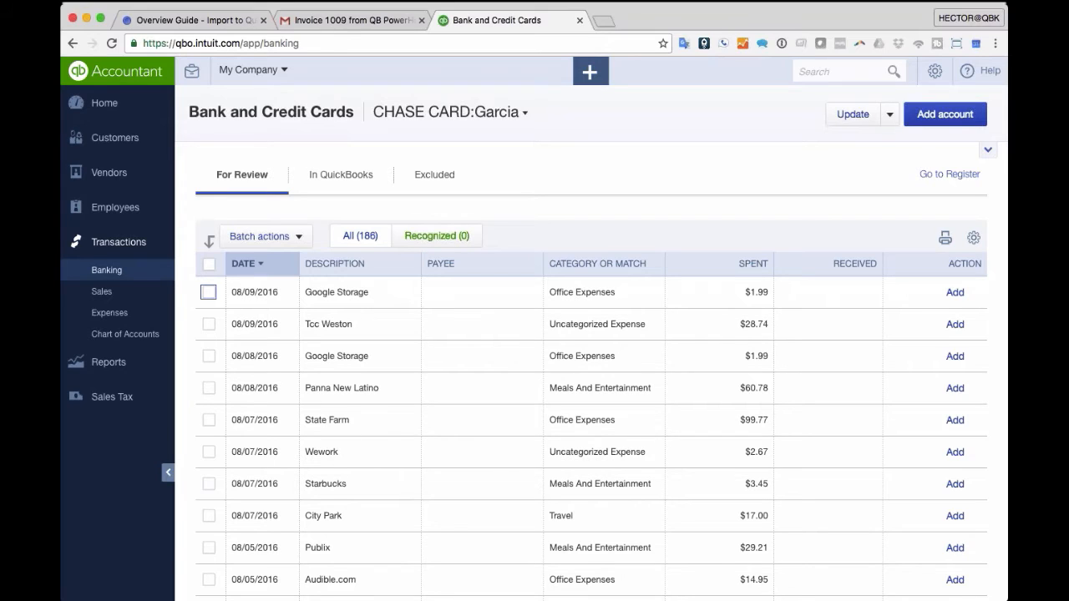
click(114, 141)
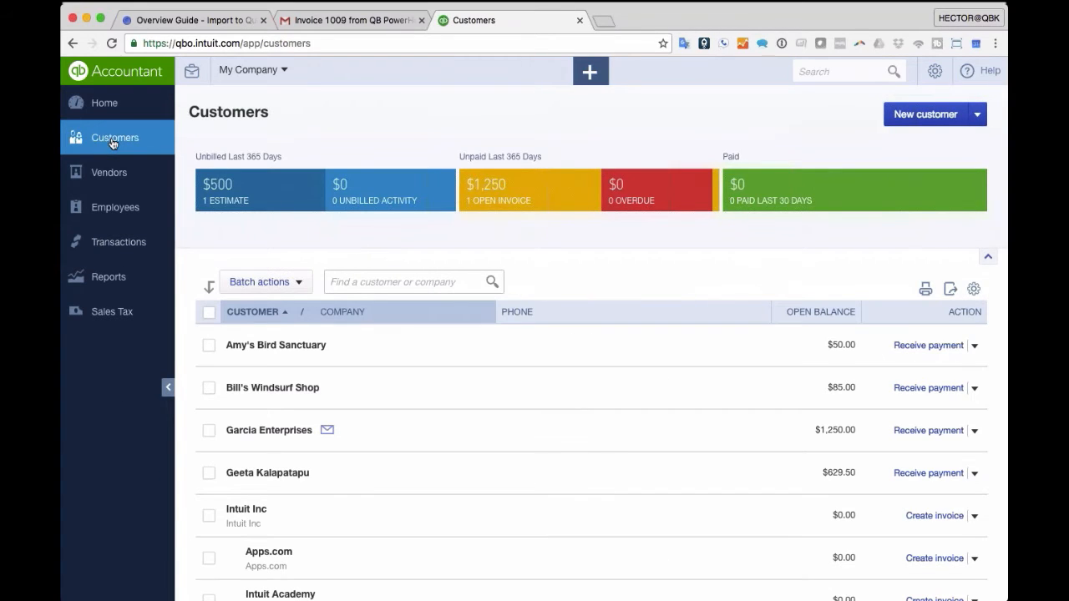
- Open Garcia Enterprises' Customer Details and drop 95591.jpg into the Attachments box
scroll(276, 359, down, 2)
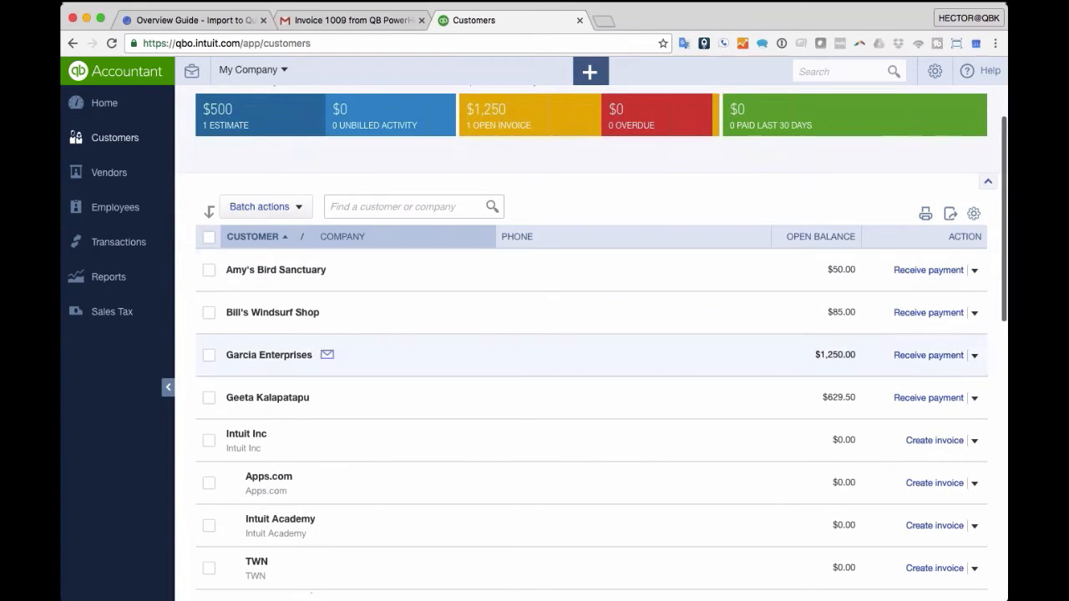
click(262, 359)
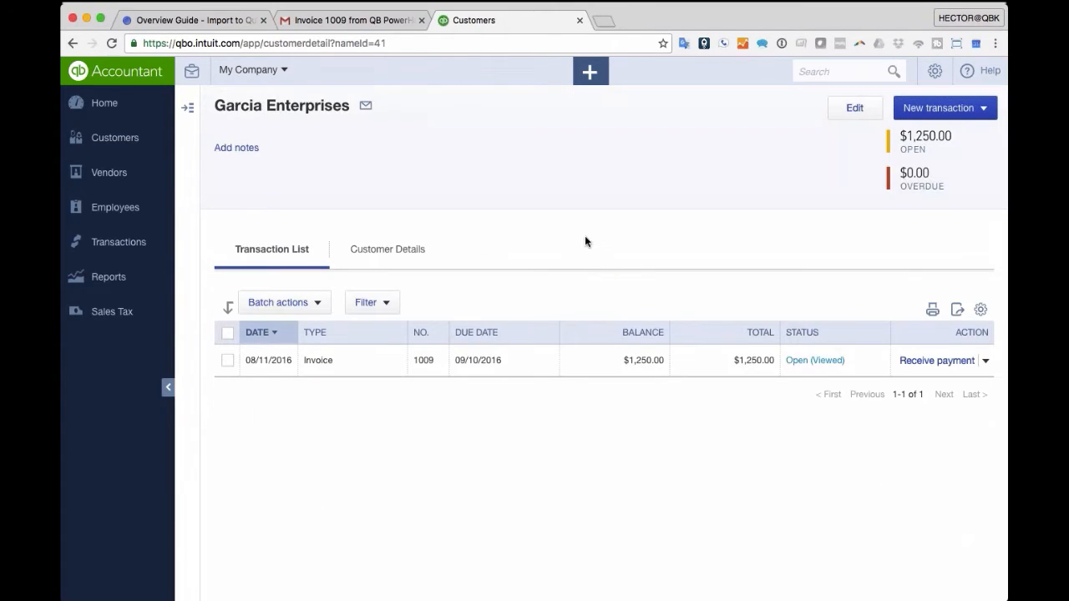
click(388, 250)
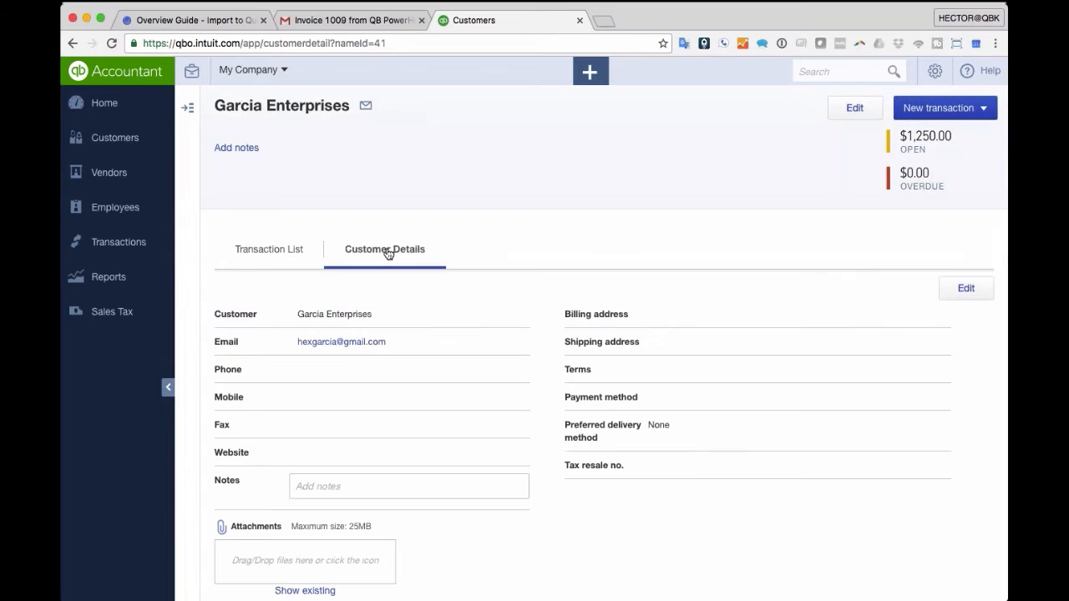
scroll(491, 246, down, 1)
drag(389, 564, 473, 543)
click(440, 545)
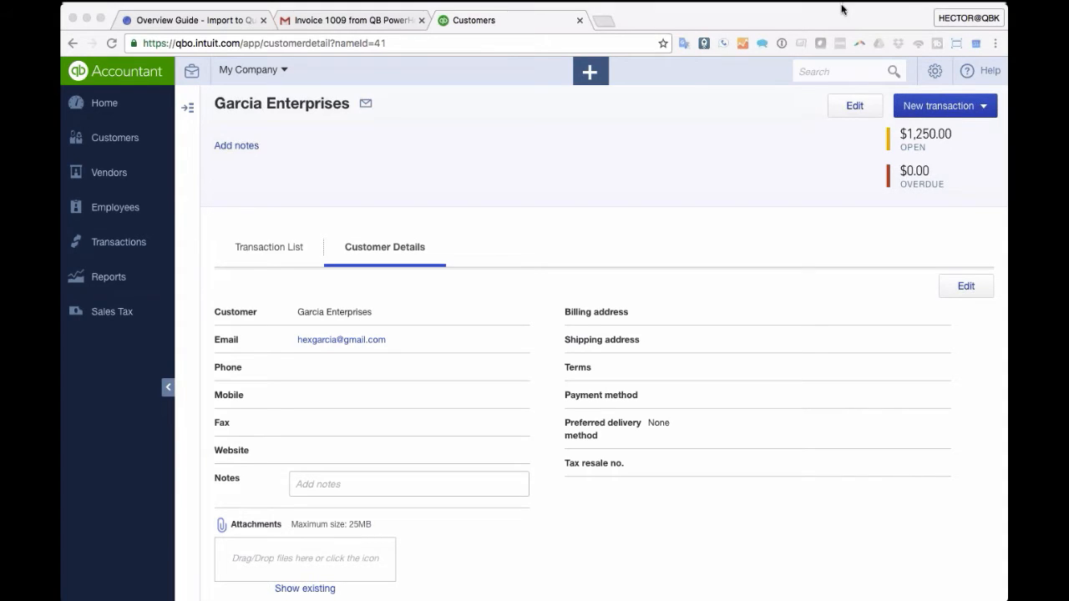
drag(928, 434, 266, 571)
scroll(543, 546, down, 1)
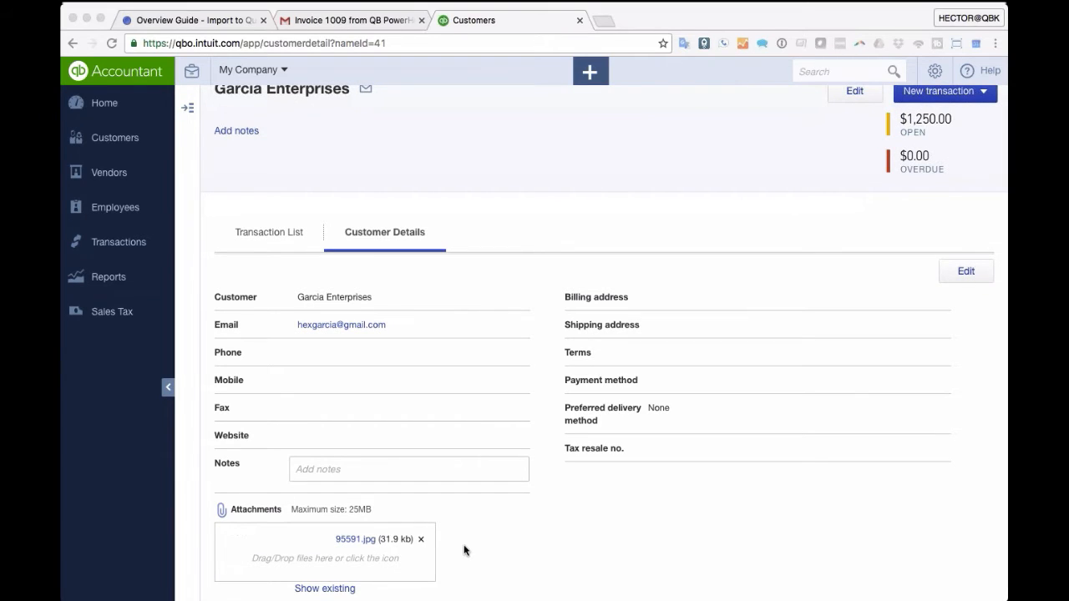
scroll(464, 546, up, 1)
scroll(463, 552, down, 1)
click(106, 139)
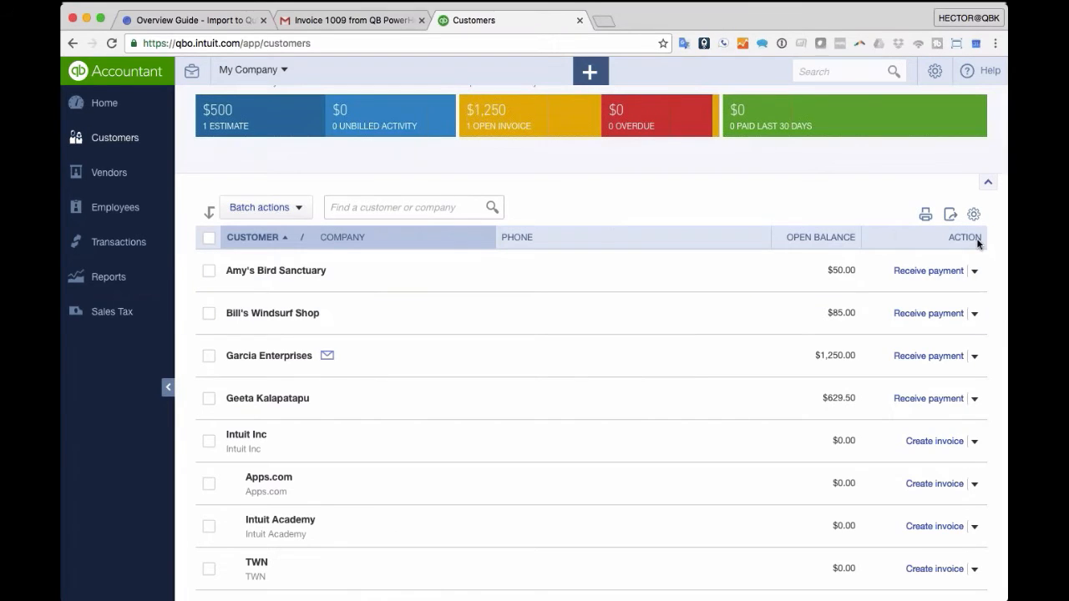
- Open Garcia Enterprises and choose Share invoice link from invoice 1009's actions menu
click(975, 216)
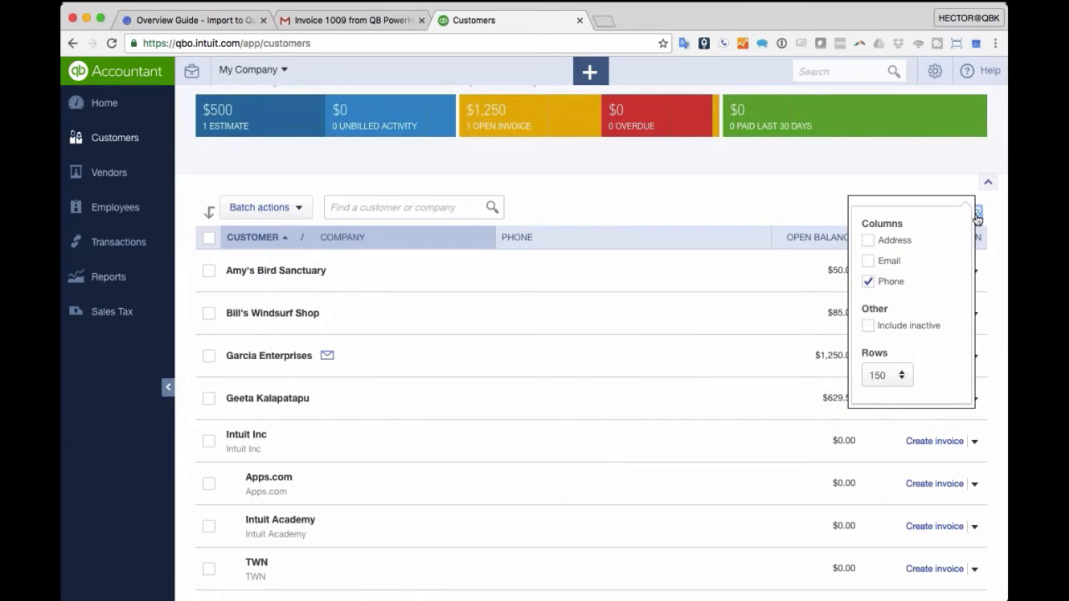
click(978, 218)
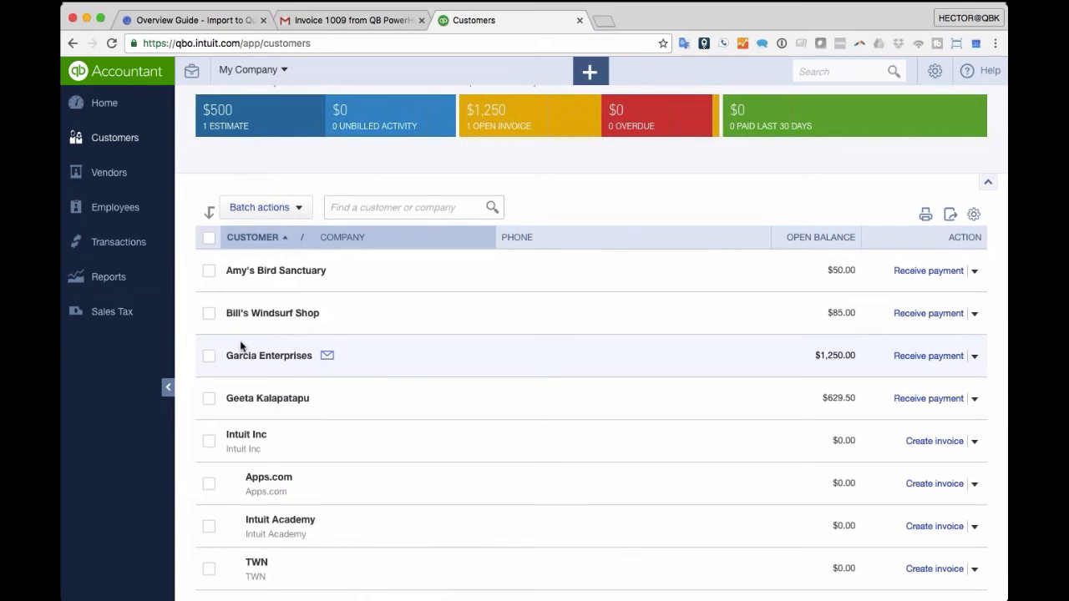
click(269, 356)
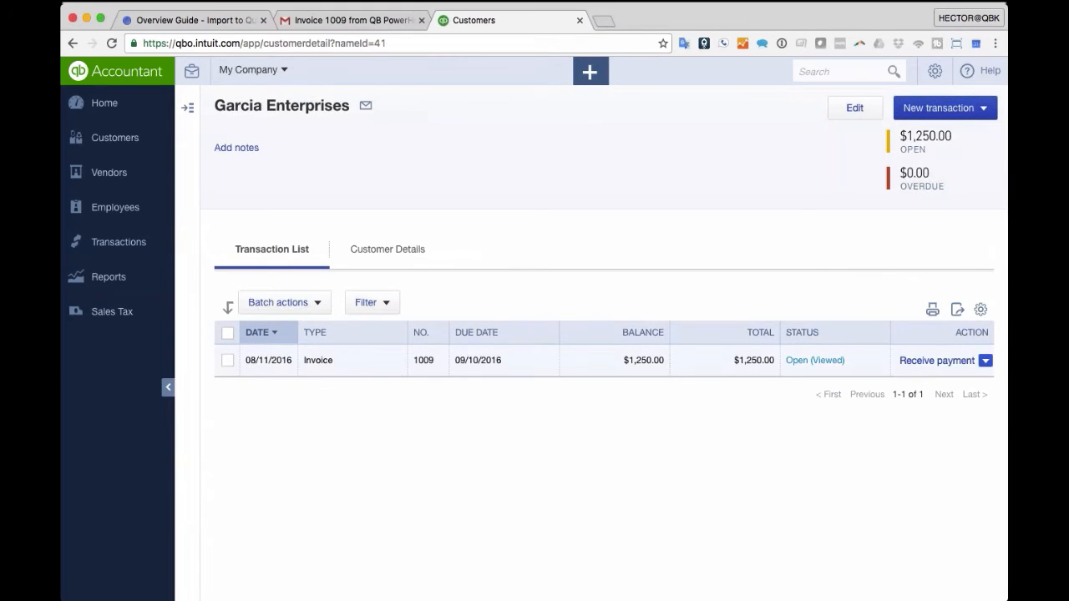
click(985, 362)
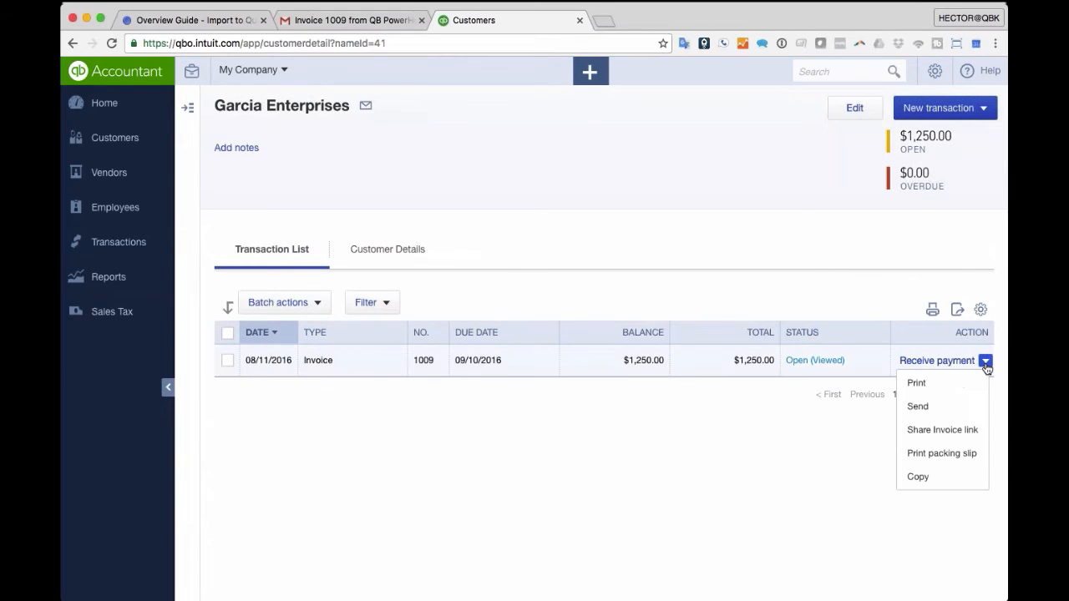
click(939, 431)
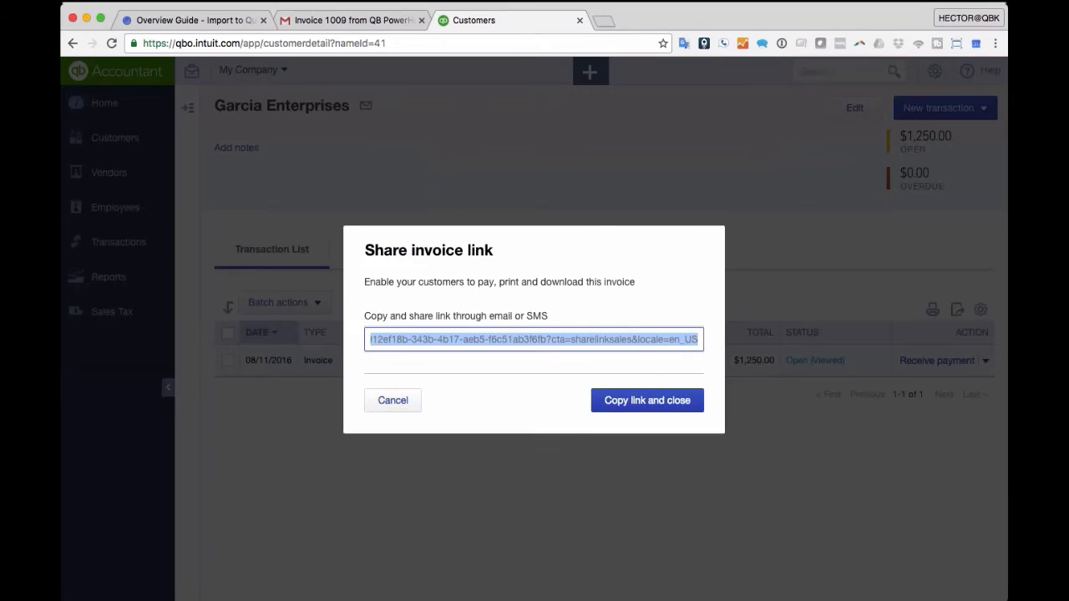
- Close the Share invoice link dialog and open invoice 1009 showing $1,250.00 due
click(392, 401)
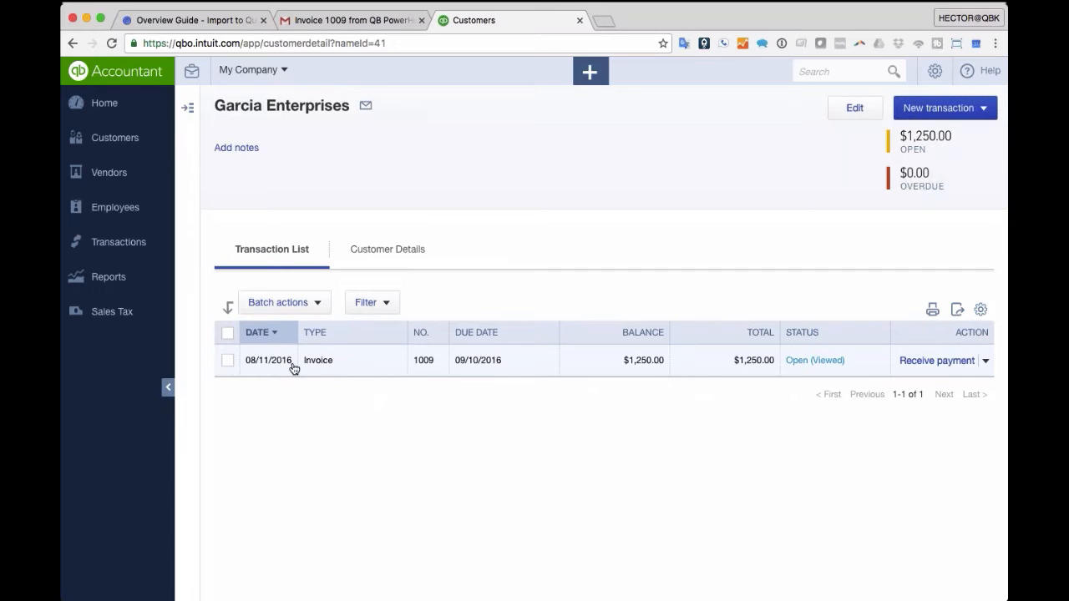
click(338, 363)
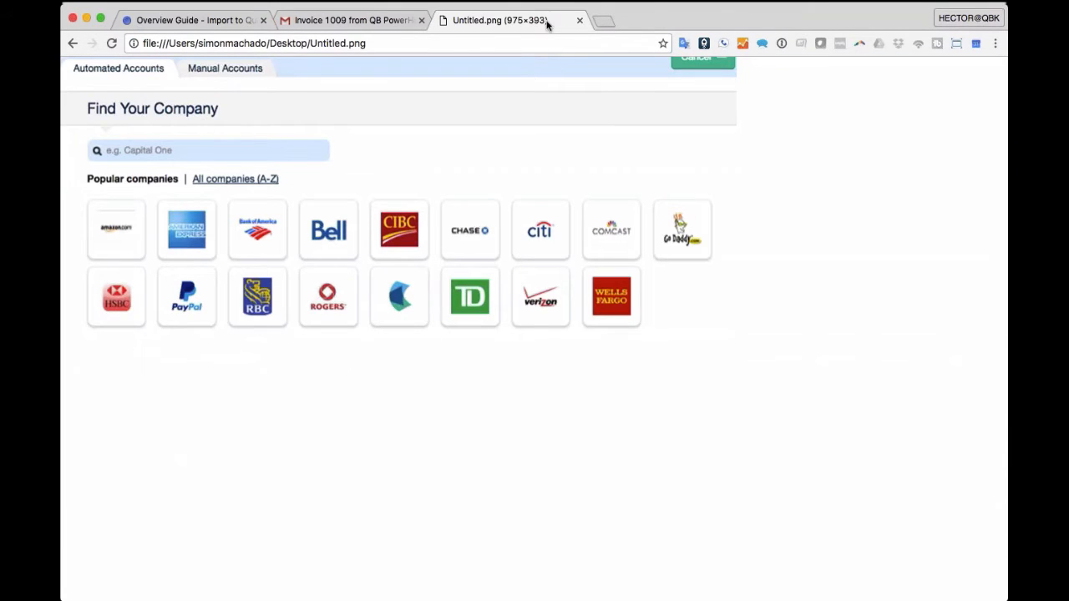
click(69, 44)
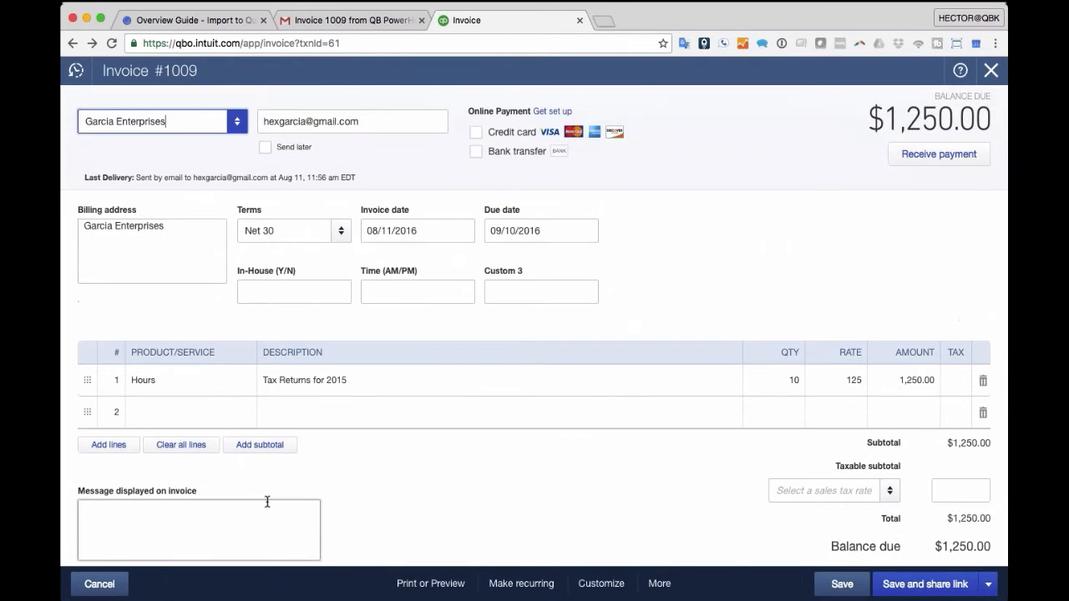
- Attach Untitled.png to invoice 1009 and confirm saving the updated invoice
scroll(265, 501, down, 5)
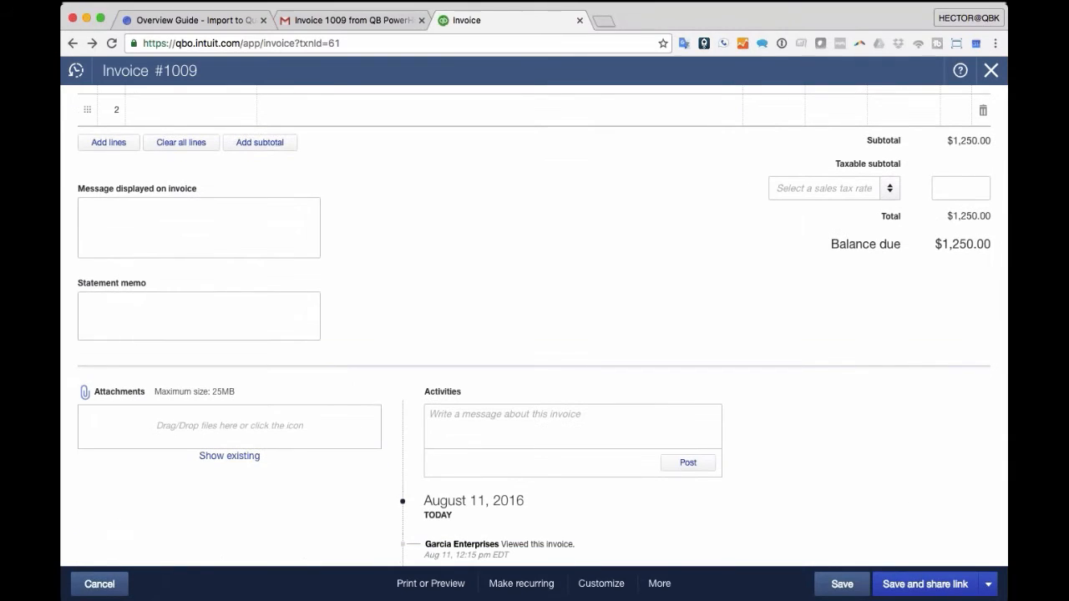
drag(446, 404, 235, 431)
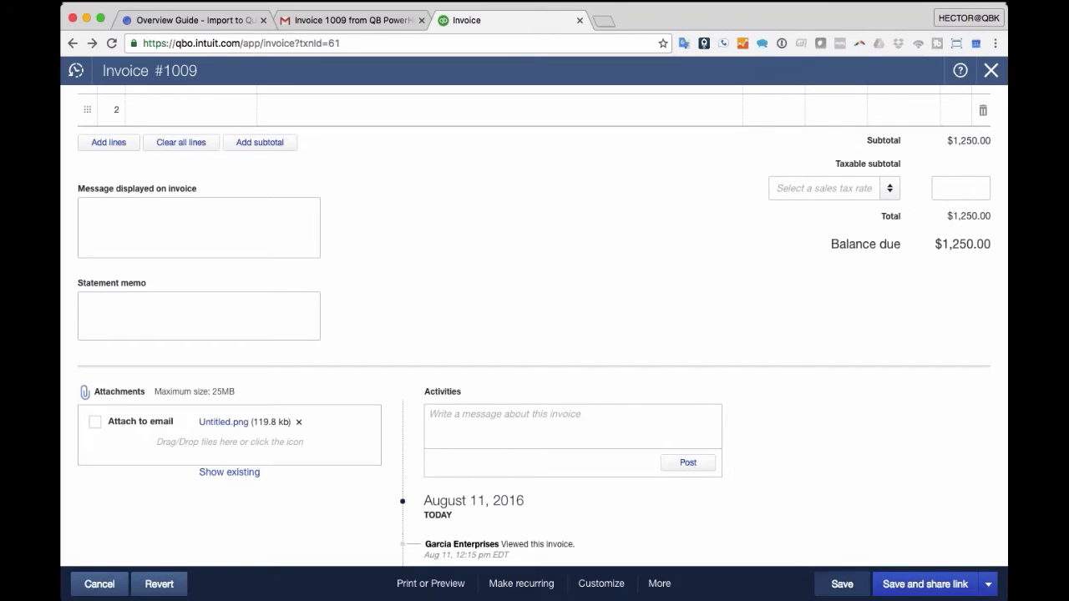
click(843, 584)
click(662, 372)
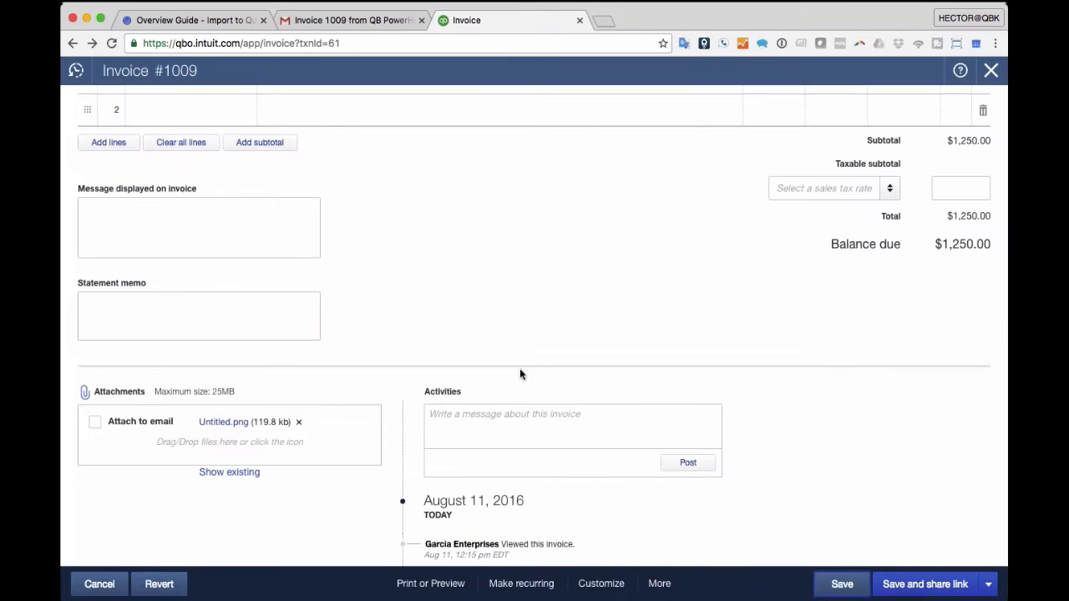
- Review the saved invoice 1009, then close it to return to the home dashboard
scroll(691, 312, down, 5)
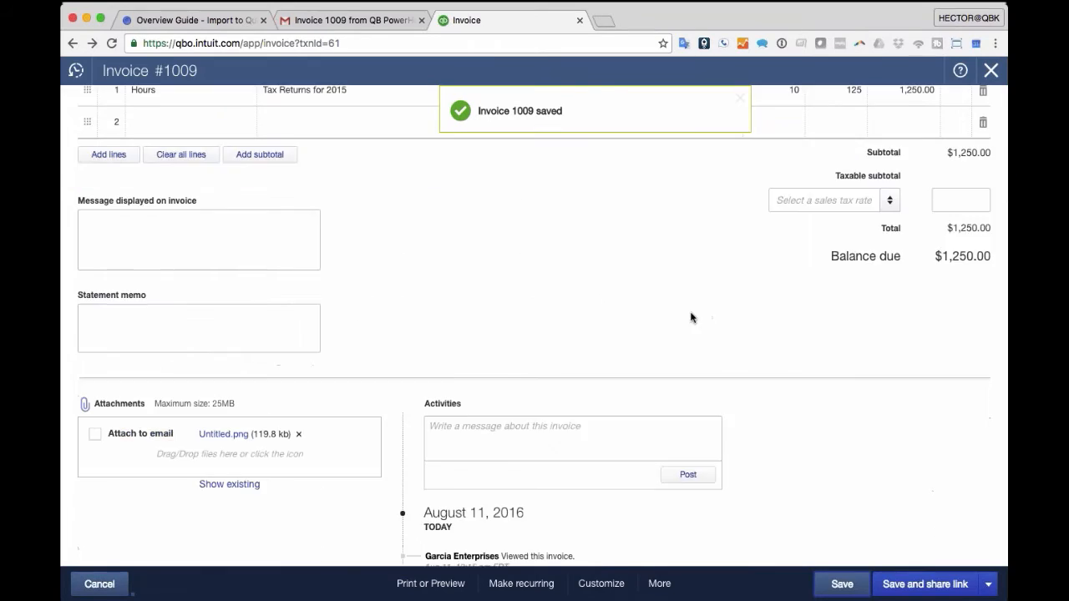
scroll(691, 317, down, 3)
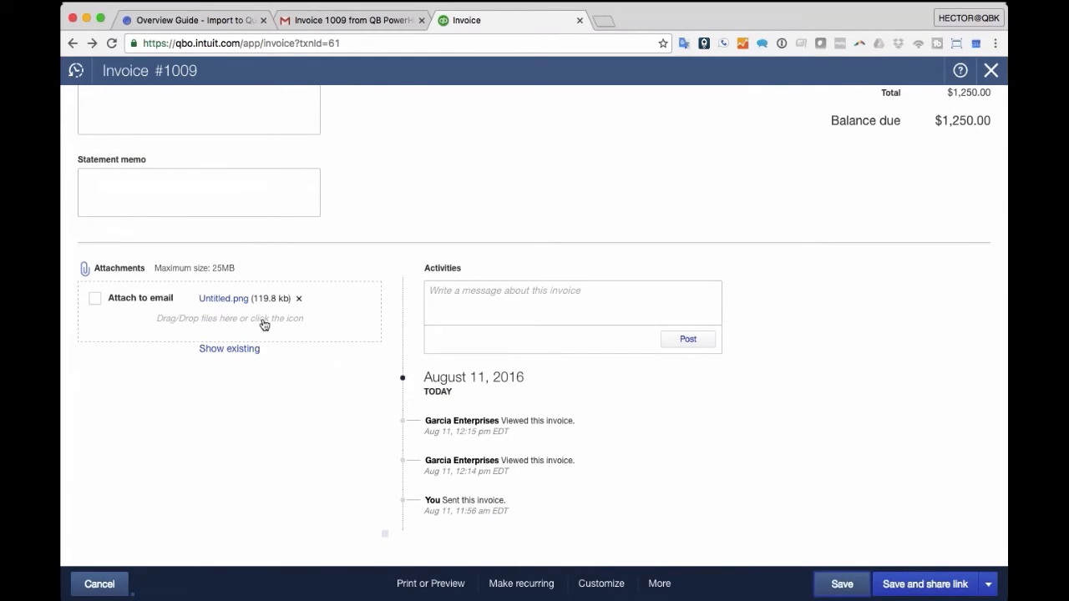
scroll(264, 324, up, 3)
scroll(264, 324, down, 3)
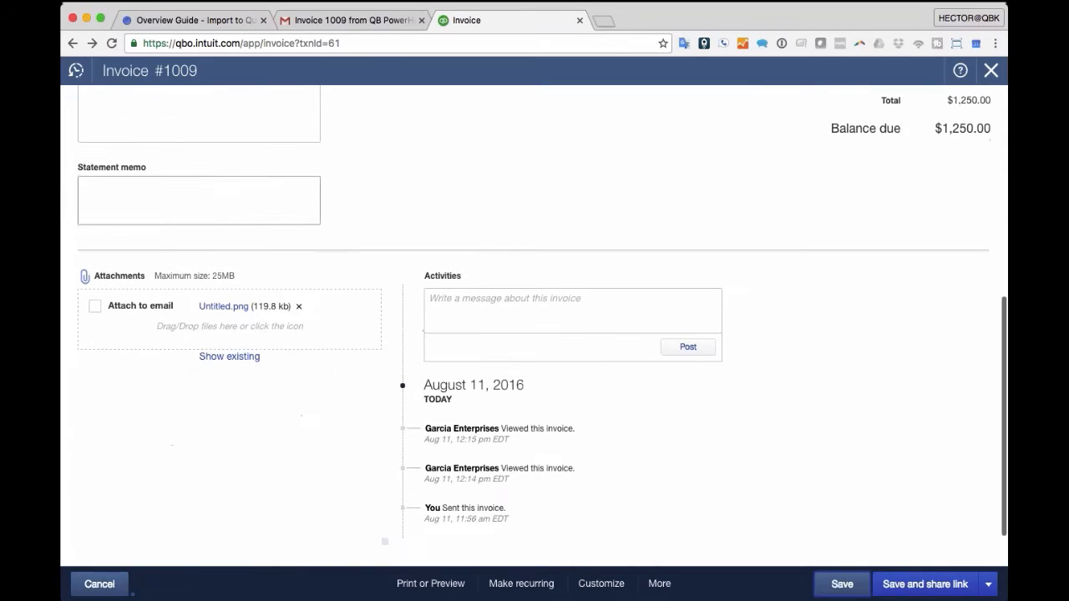
click(991, 71)
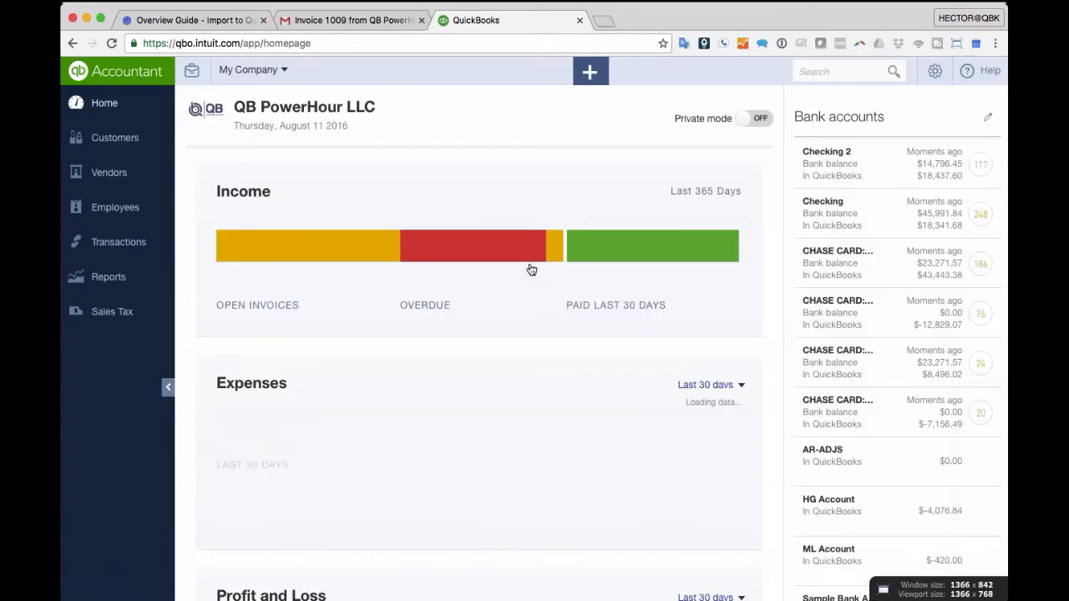
- In Sales transactions, review the column settings, preview invoice 1009's attachment, and open estimate 1001
click(116, 248)
click(109, 293)
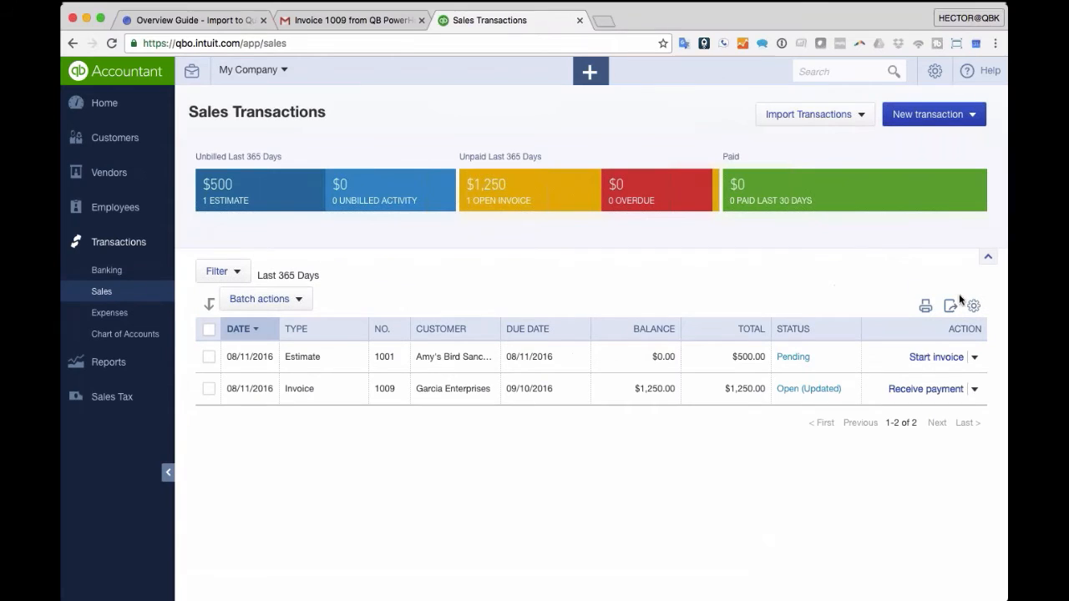
click(975, 307)
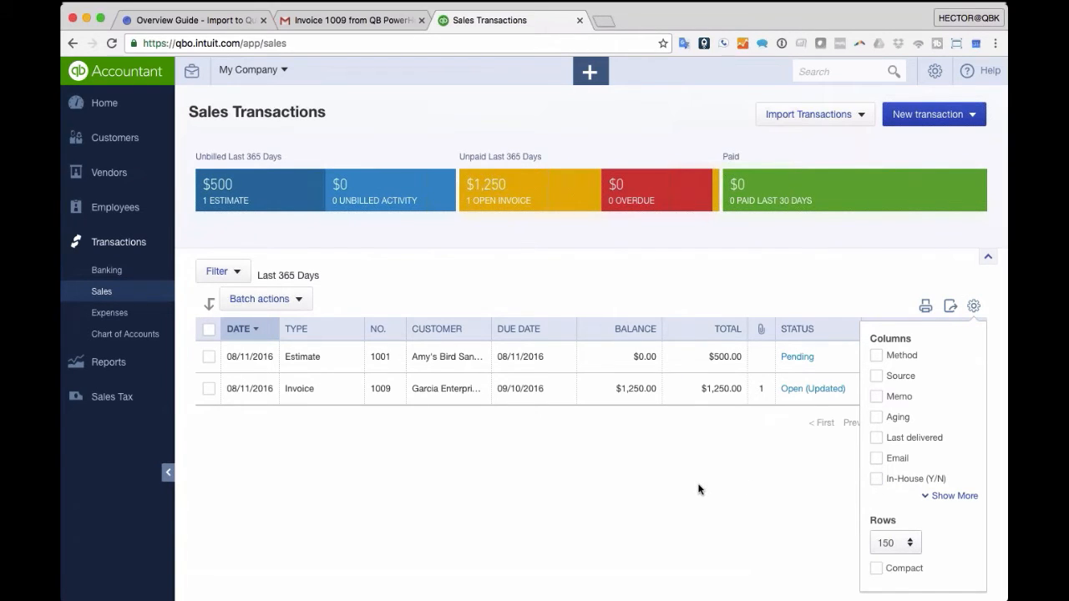
click(944, 496)
scroll(920, 531, down, 4)
scroll(890, 499, up, 4)
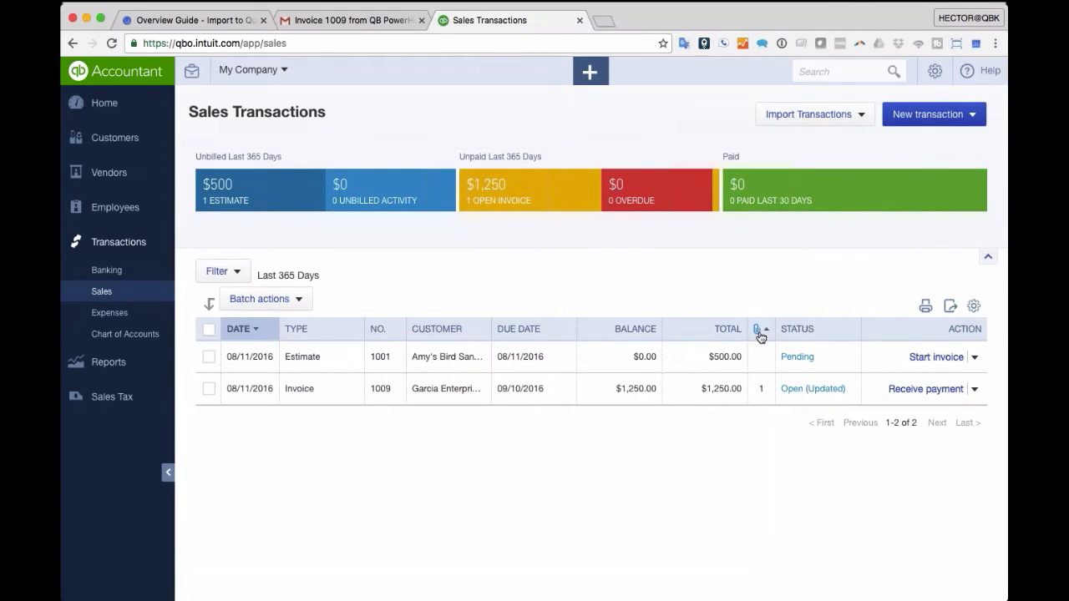
click(763, 393)
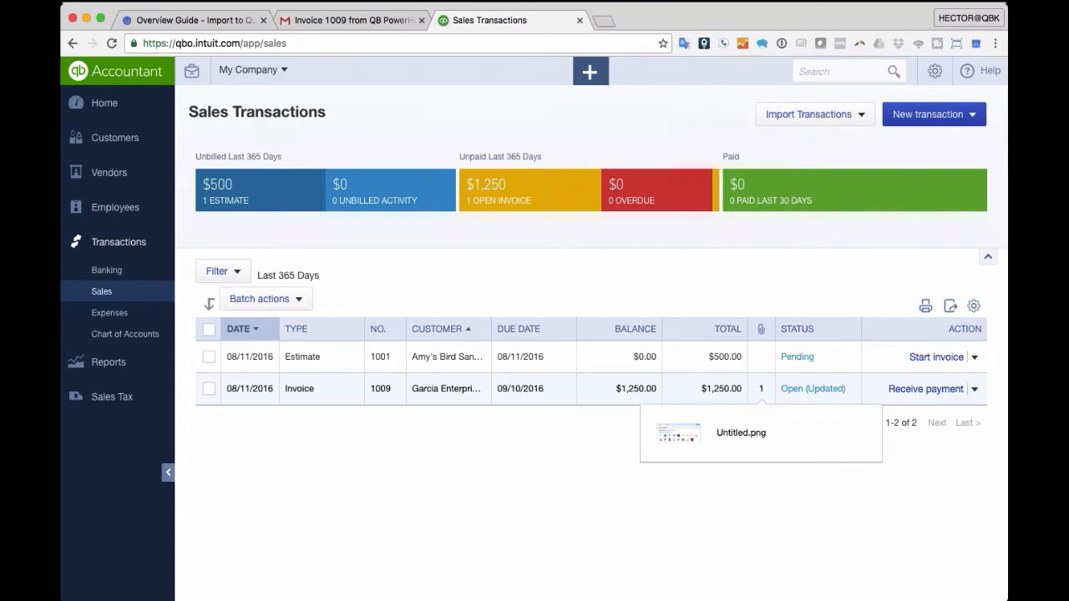
click(300, 365)
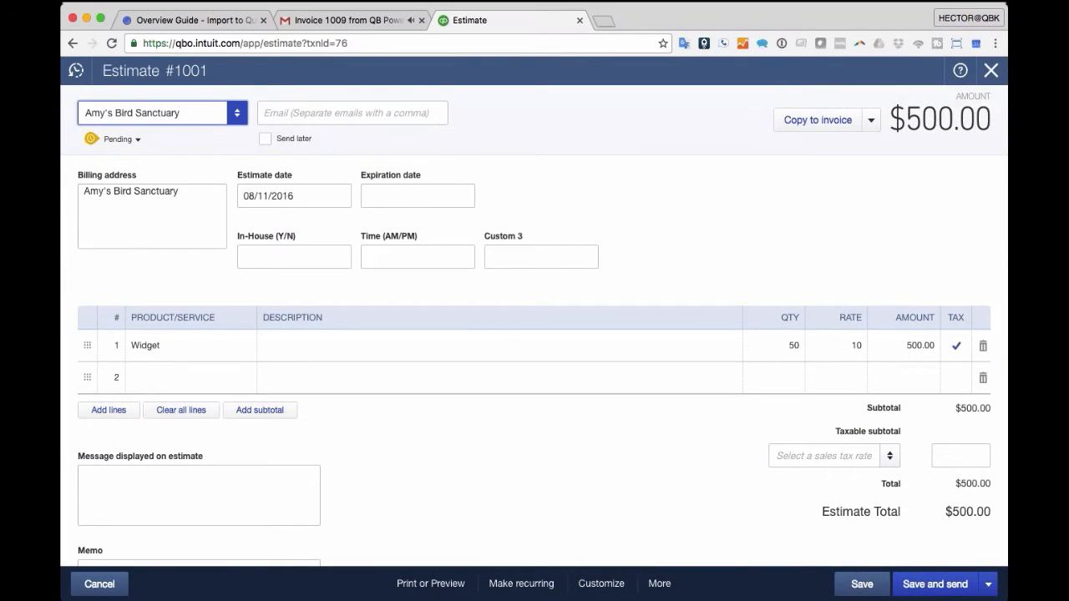
- Attach 95591.jpg to estimate 1001, dismiss the upload warning, and save and close the estimate
scroll(535, 334, down, 5)
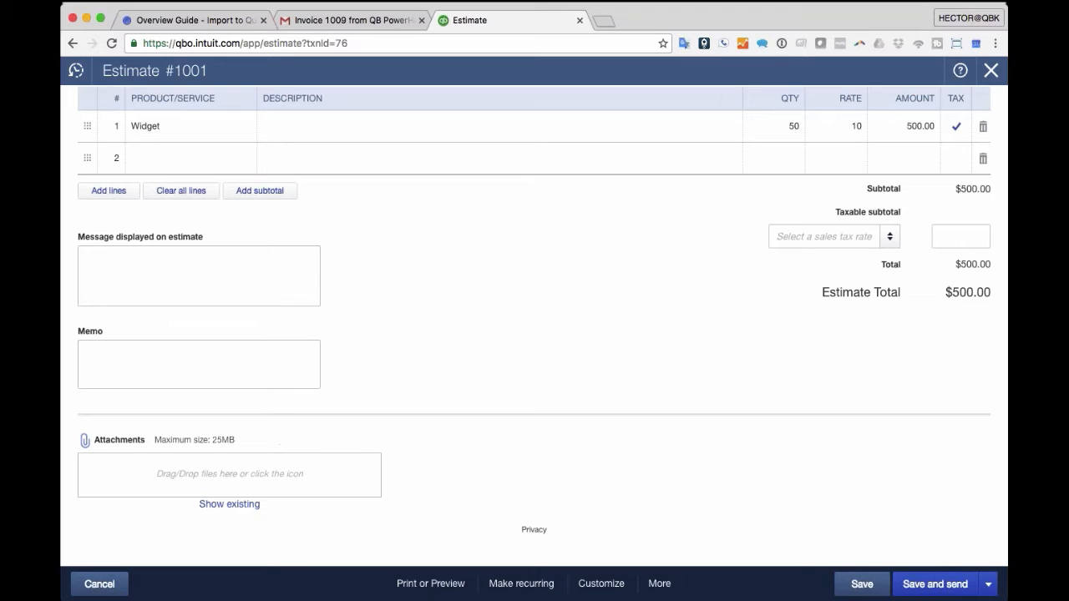
drag(155, 487, 156, 482)
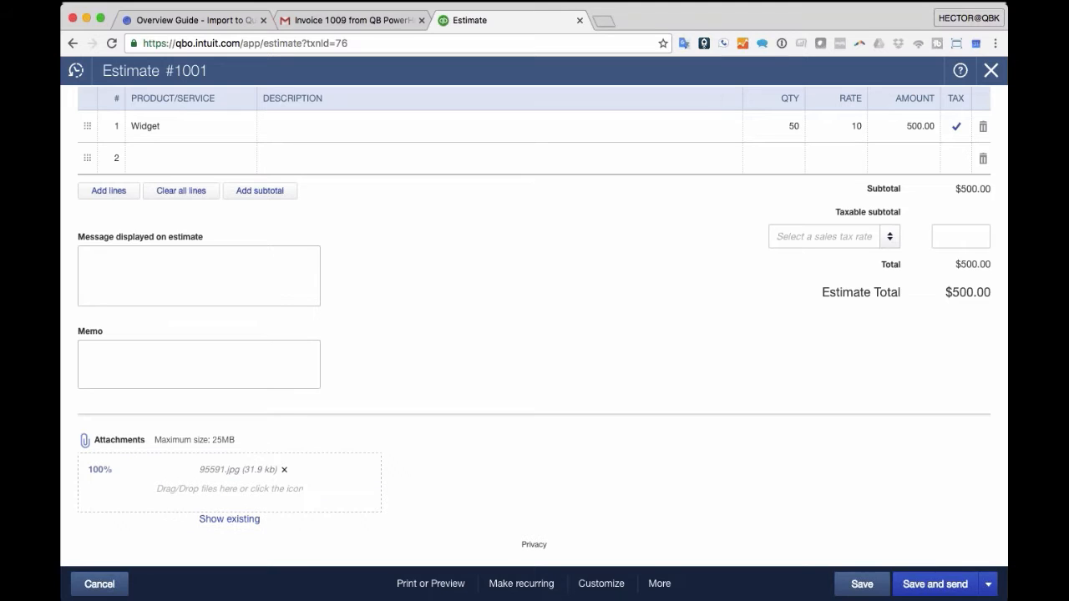
click(862, 584)
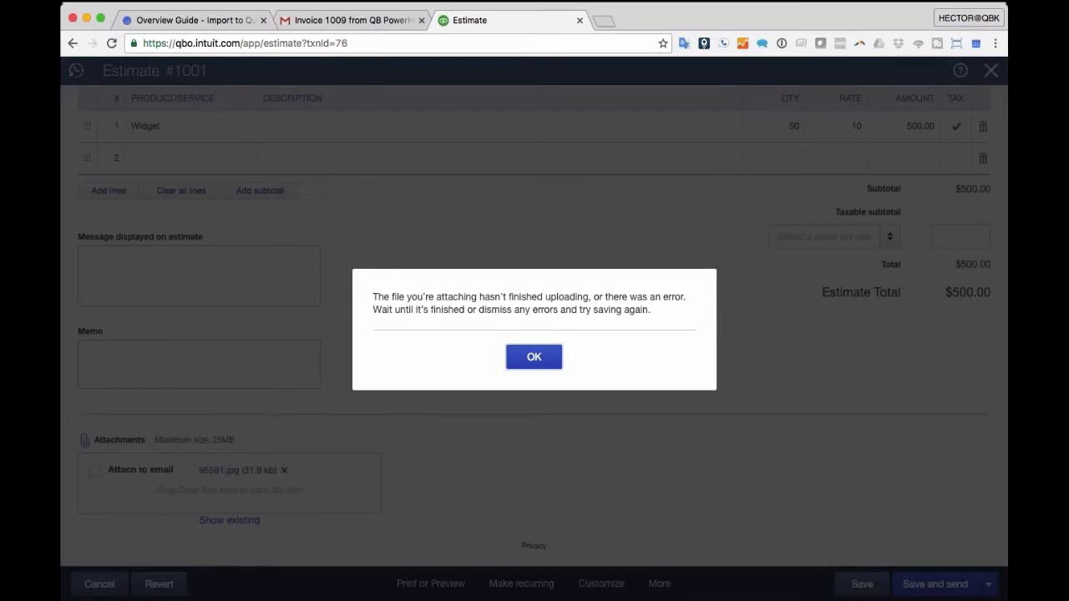
click(528, 359)
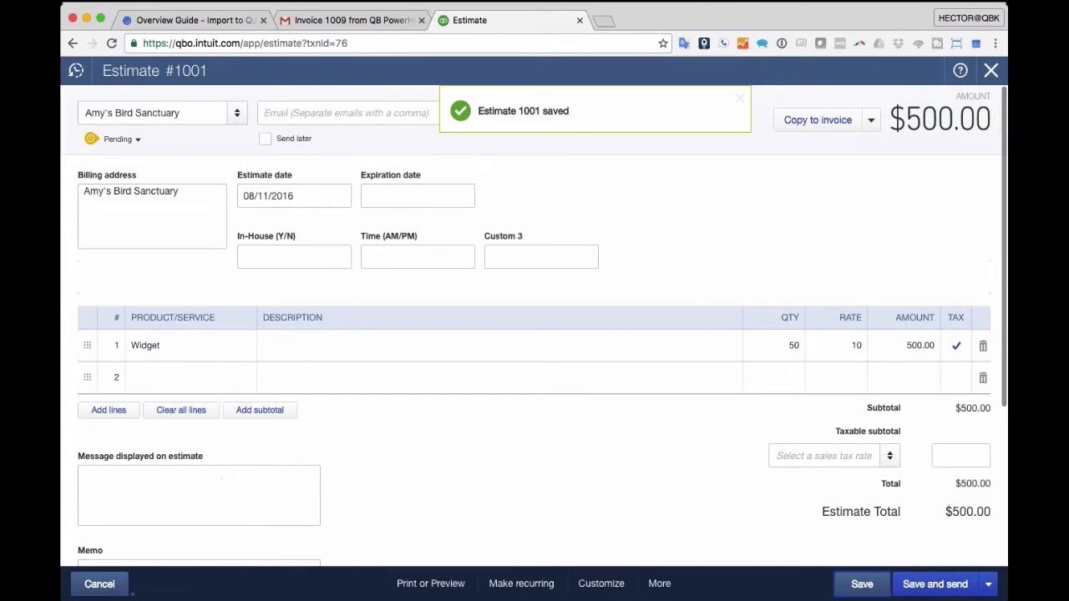
click(991, 71)
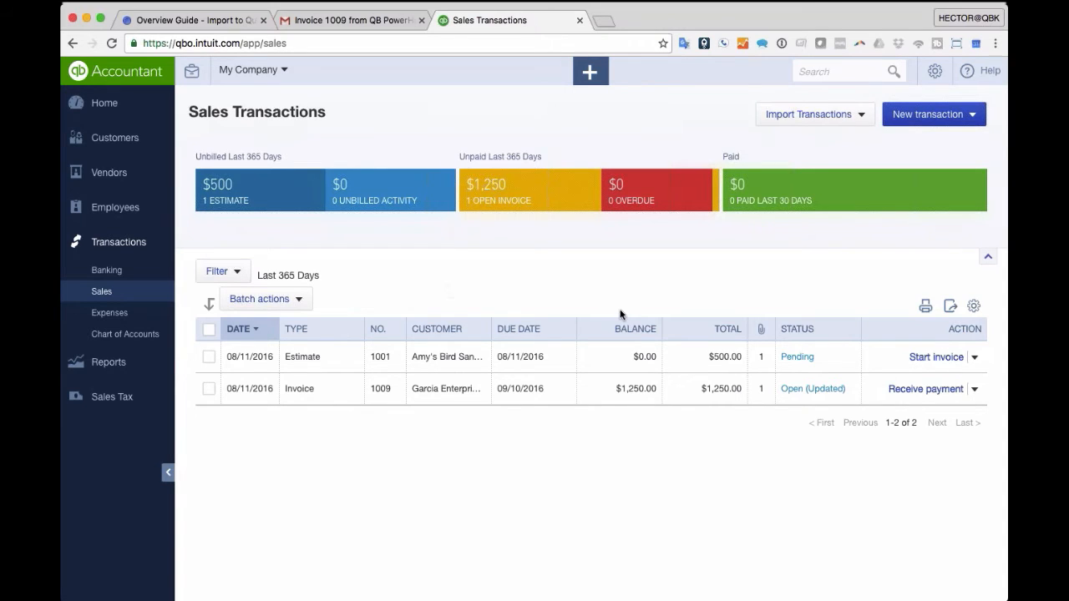
- Print the sales transactions list, then open Garcia Enterprises' invoice 1009 from the list
click(237, 273)
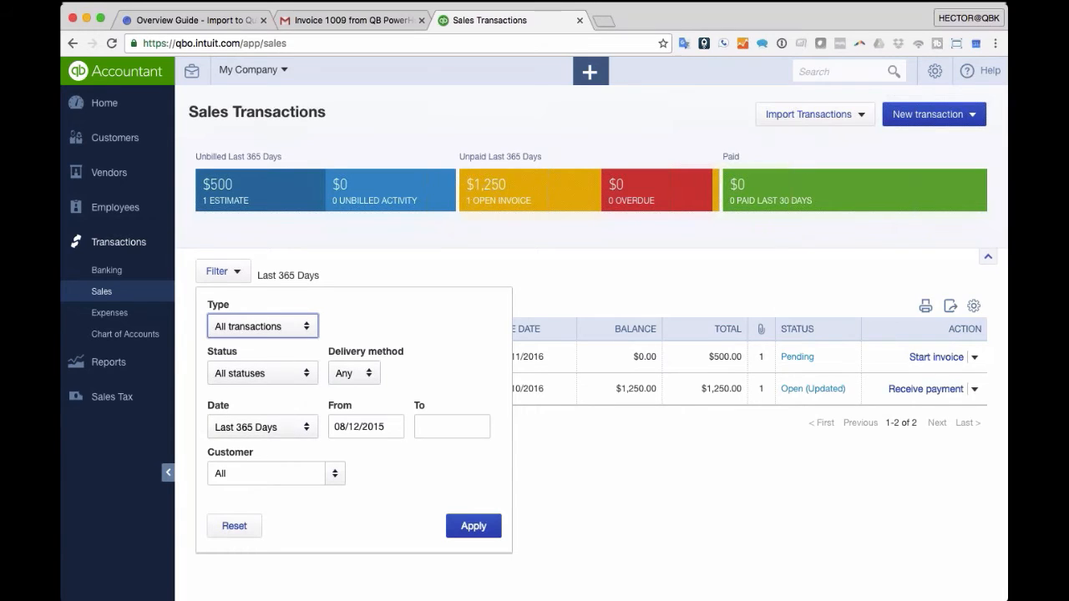
click(927, 508)
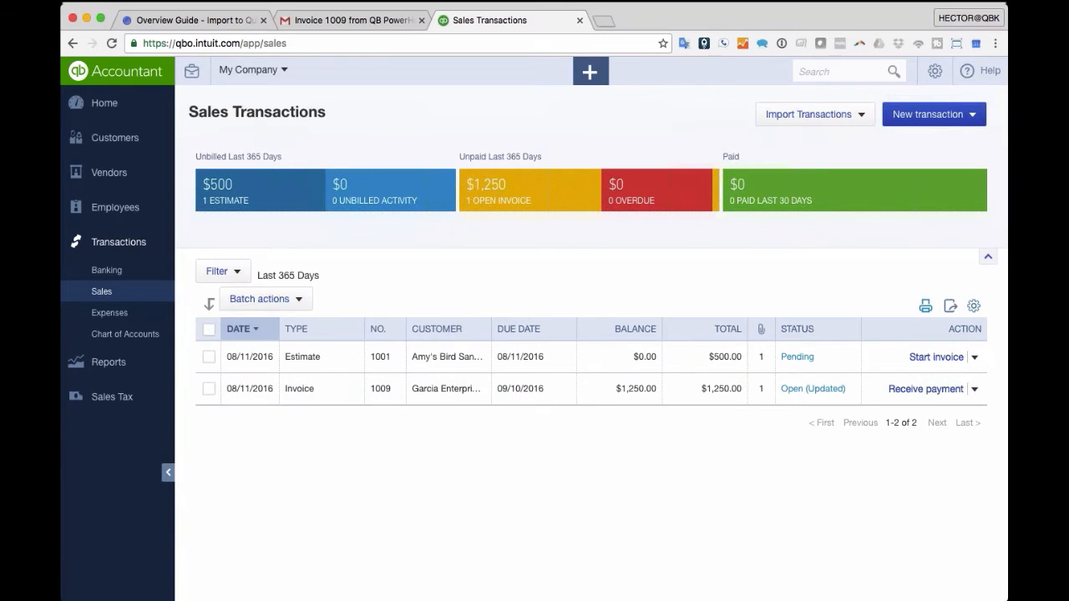
click(925, 305)
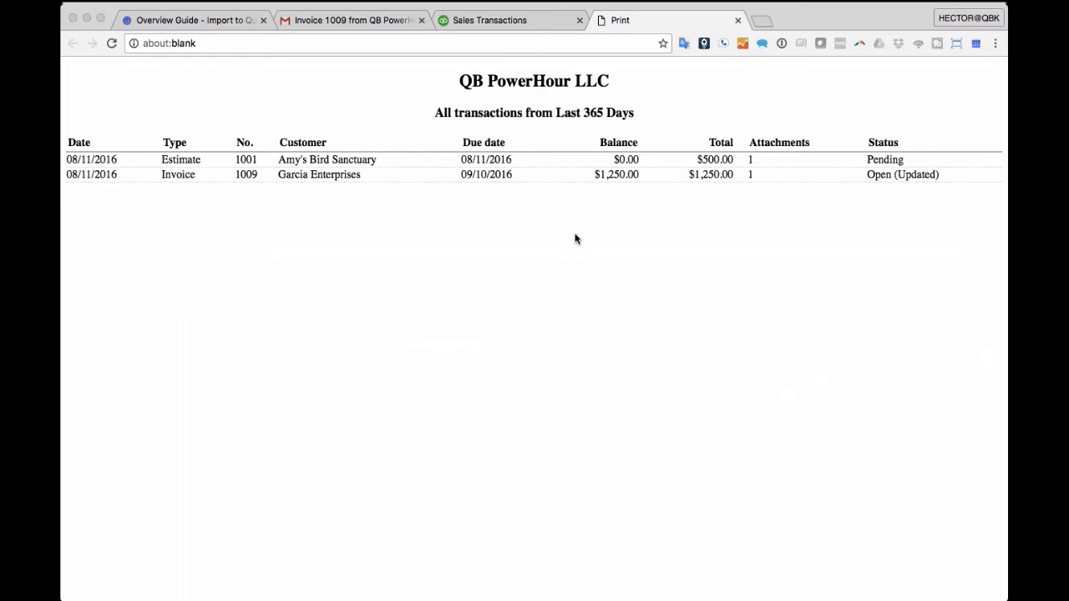
click(737, 20)
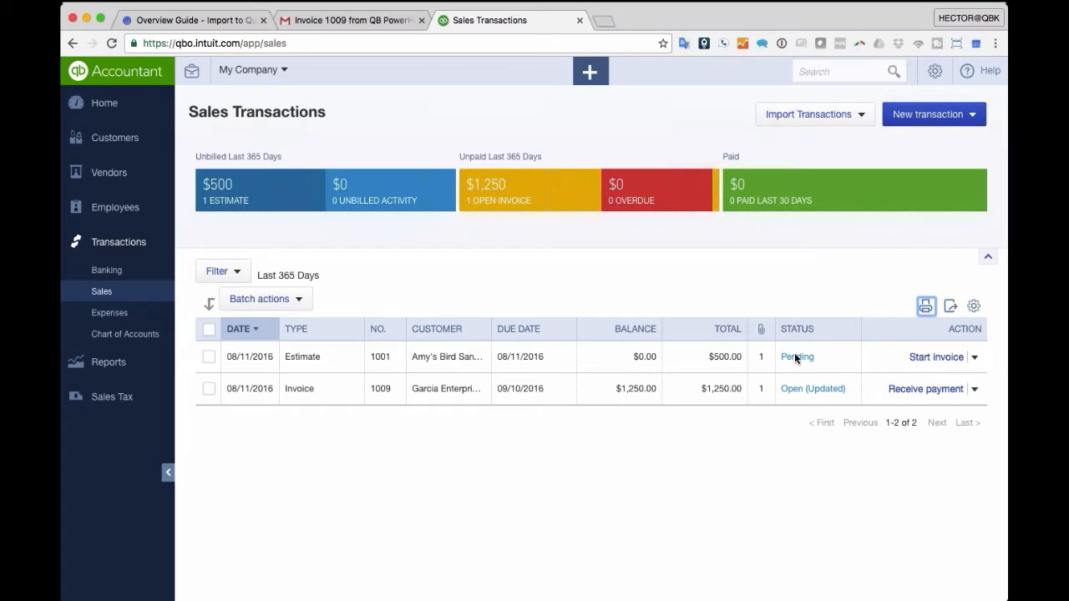
click(449, 390)
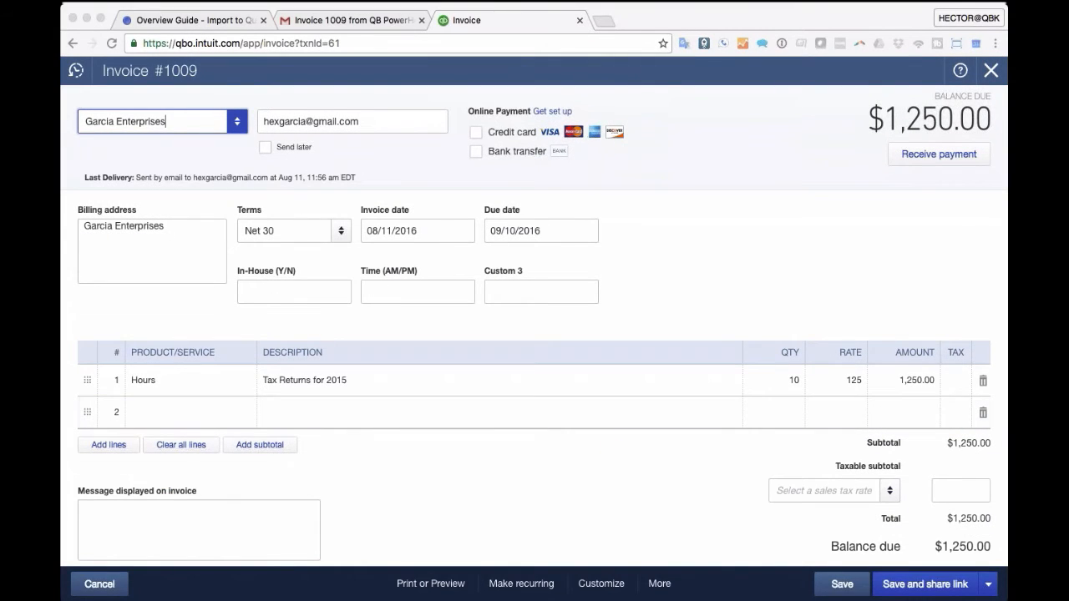
- Add 95591.jpg and Form1095a (1).pdf to invoice 1009, confirm the save, and close it
scroll(756, 364, down, 8)
drag(215, 267, 215, 267)
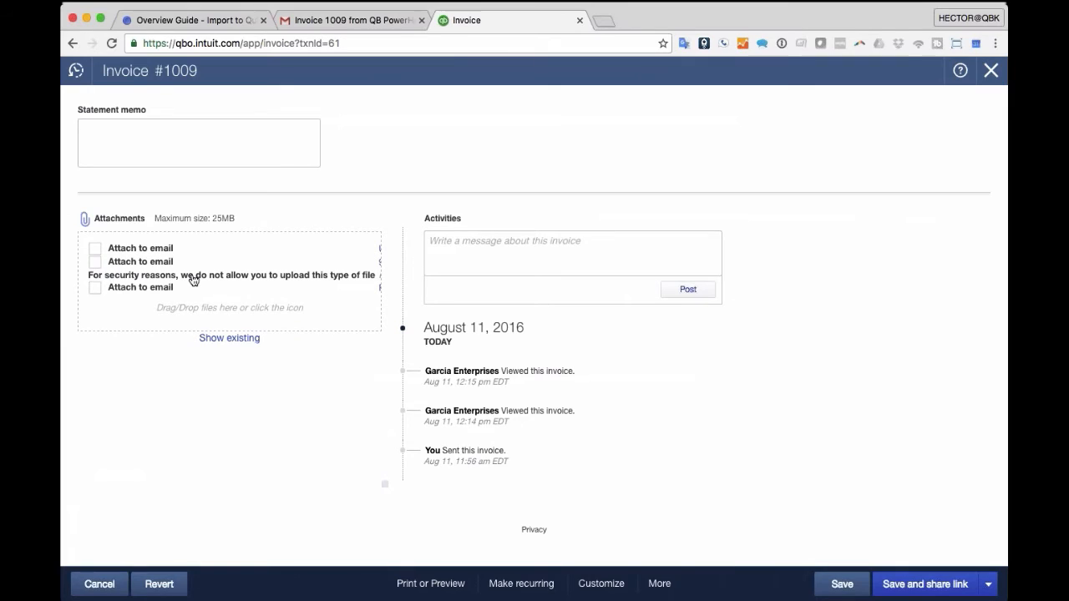
click(842, 584)
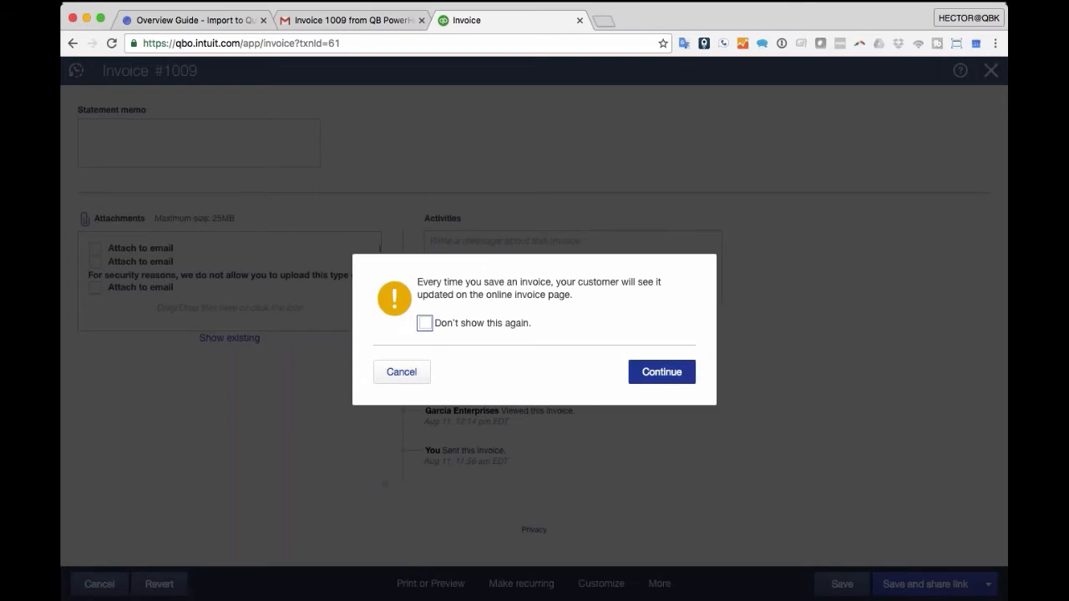
click(661, 371)
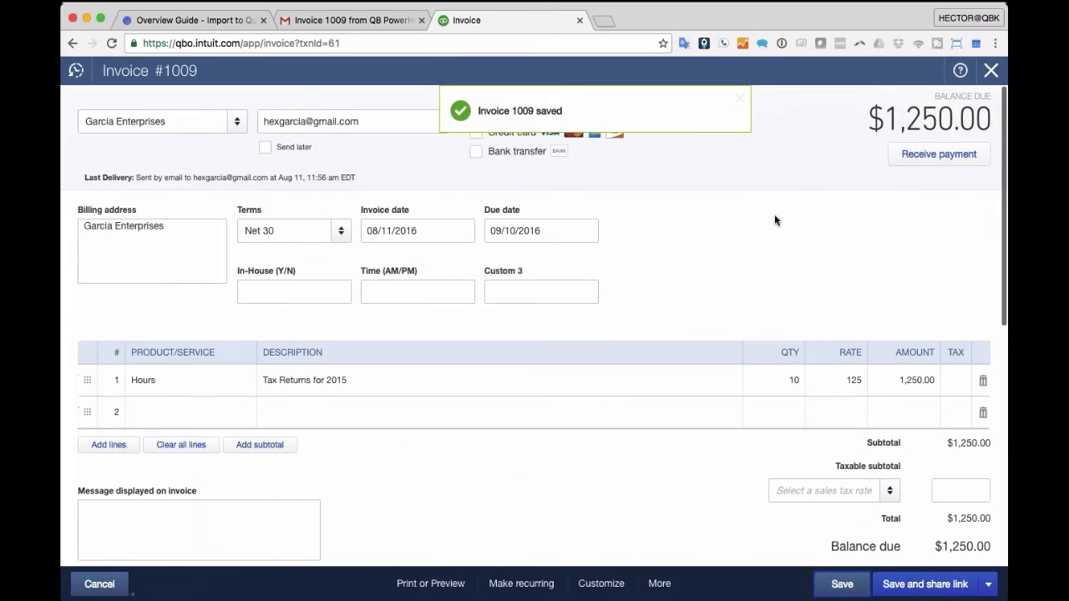
click(992, 71)
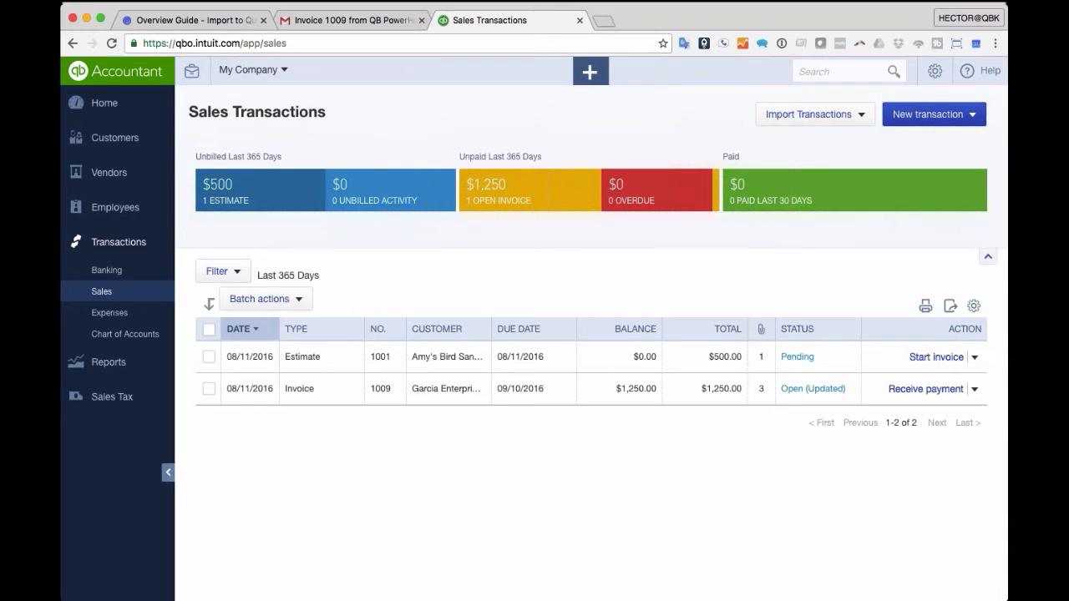
click(222, 271)
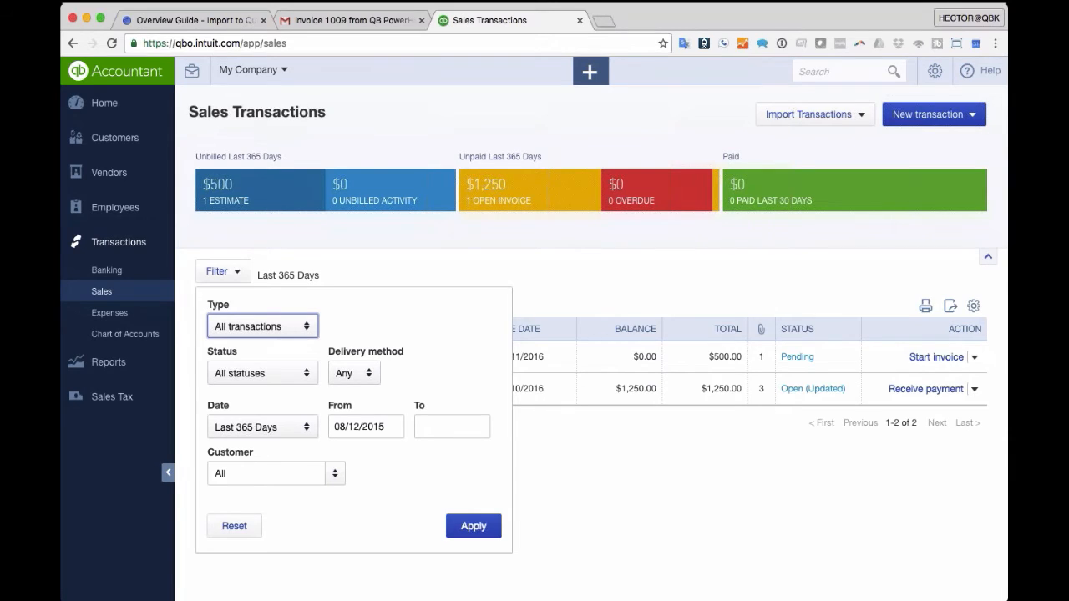
click(228, 273)
click(229, 274)
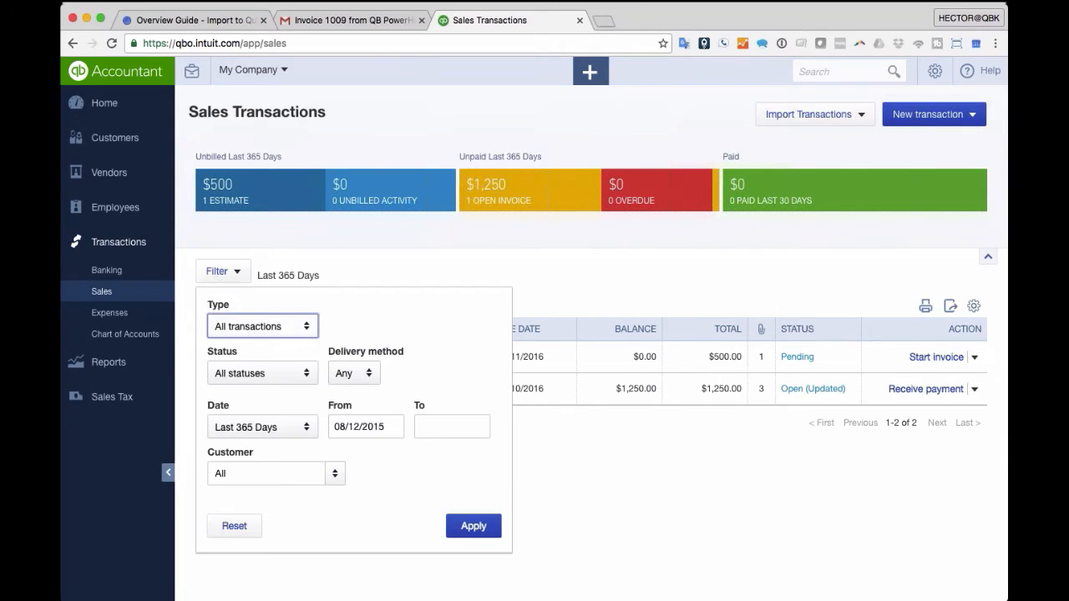
click(794, 282)
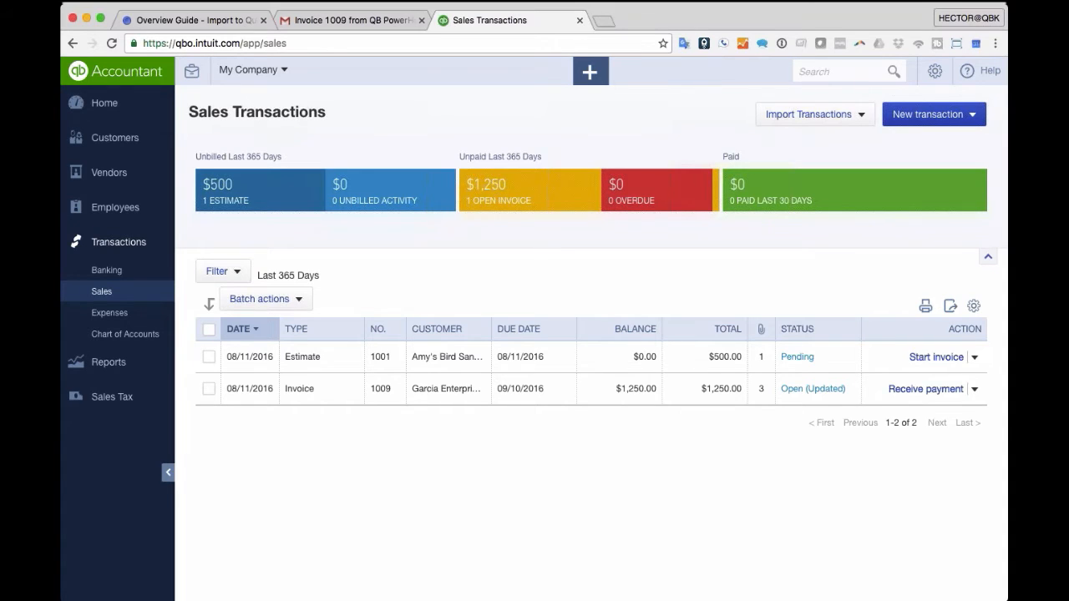
click(306, 388)
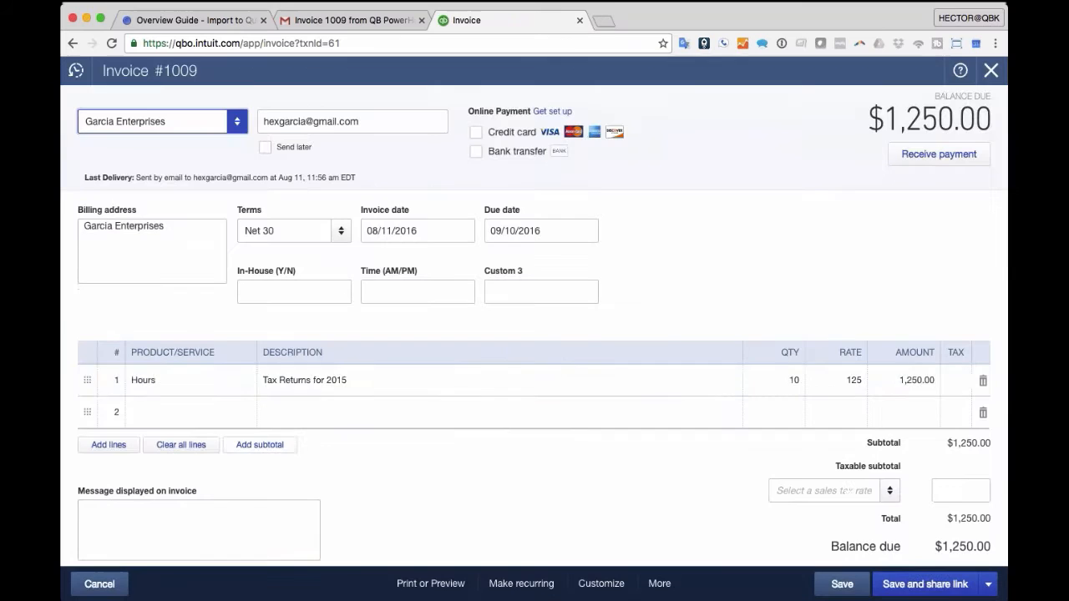
- Mark Form1095a (1).pdf and 95591.jpg as email attachments on invoice 1009
scroll(351, 352, down, 5)
scroll(465, 396, down, 5)
scroll(102, 408, down, 2)
click(94, 382)
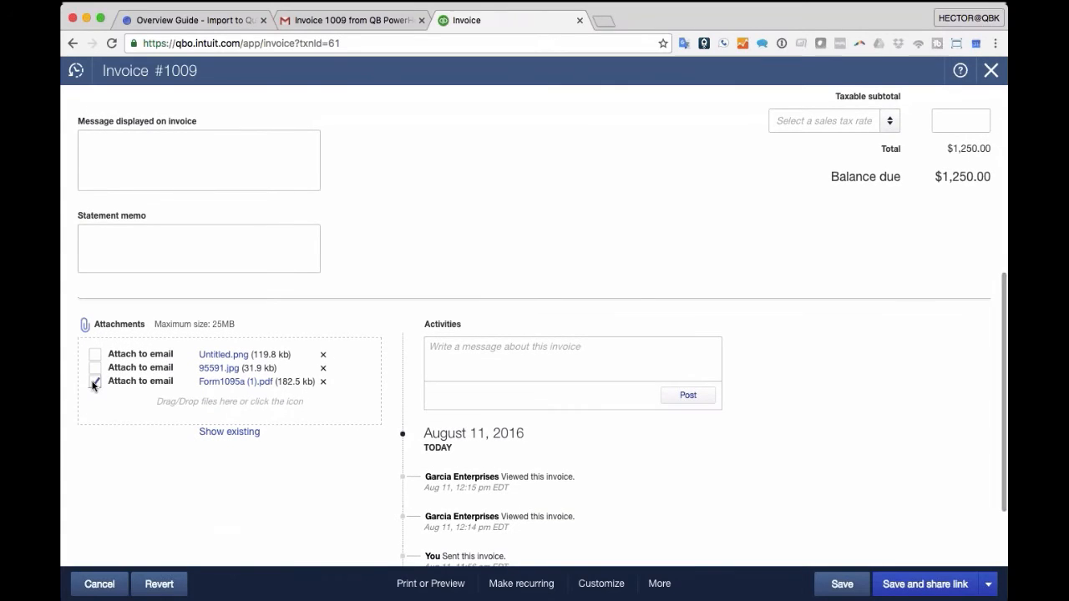
click(94, 368)
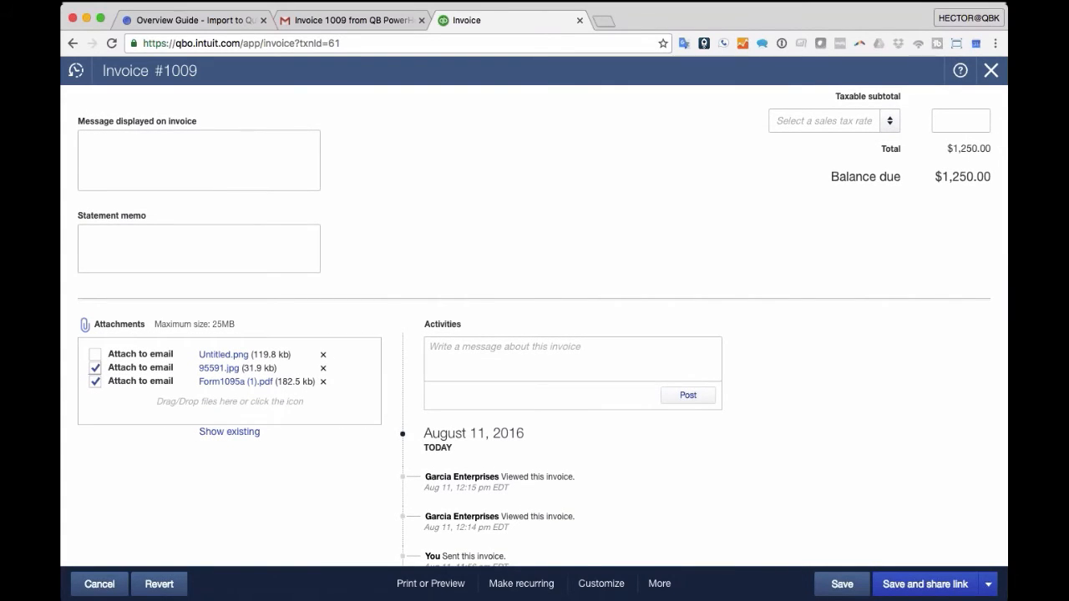
- Save and send invoice 1009 by email, confirming the customer-visible update
click(988, 584)
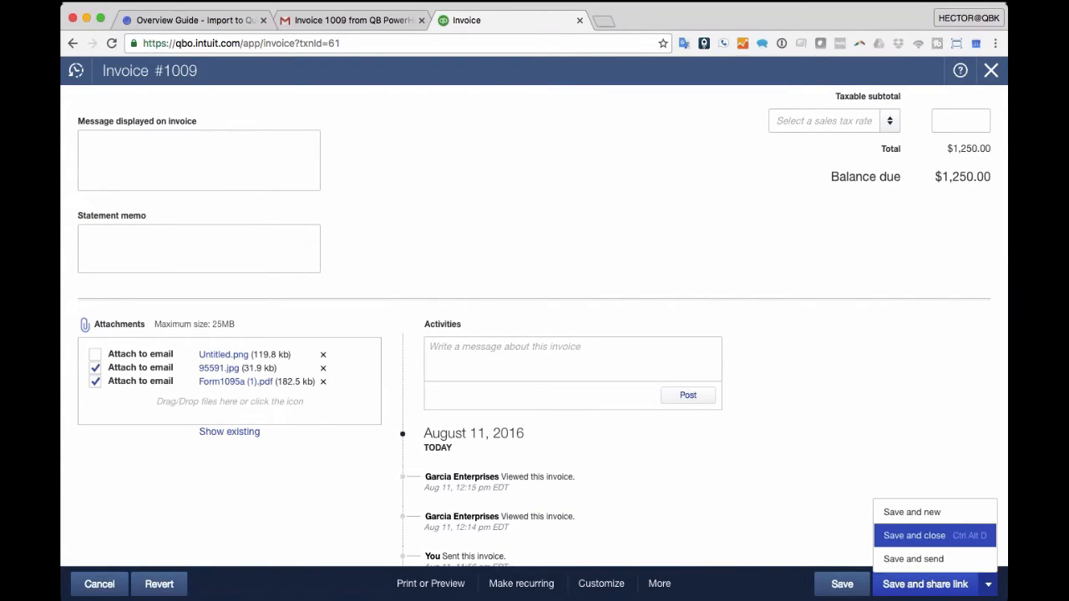
click(915, 558)
click(662, 373)
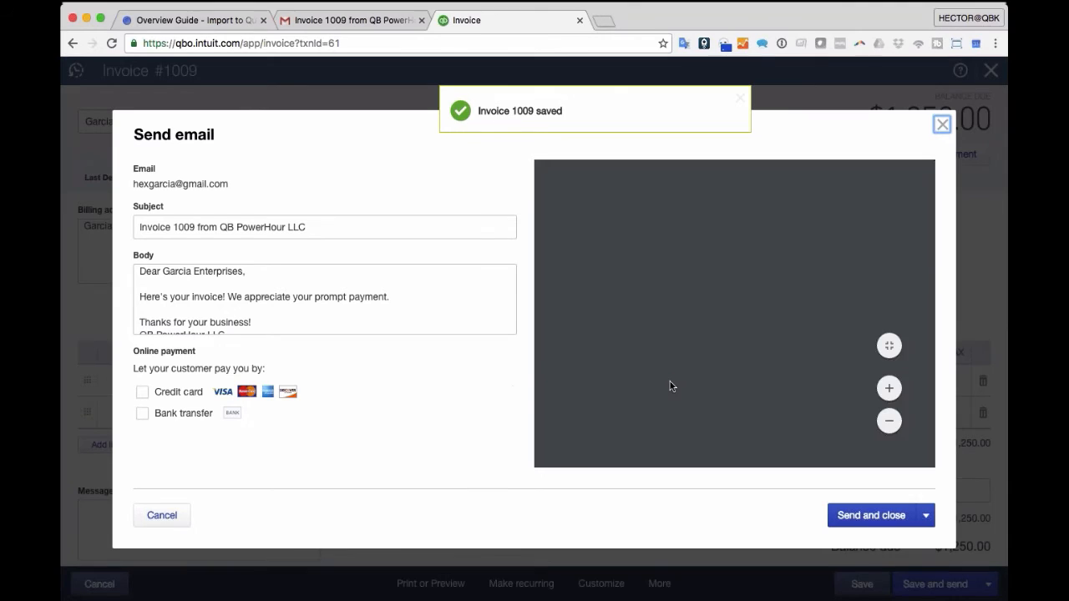
click(893, 516)
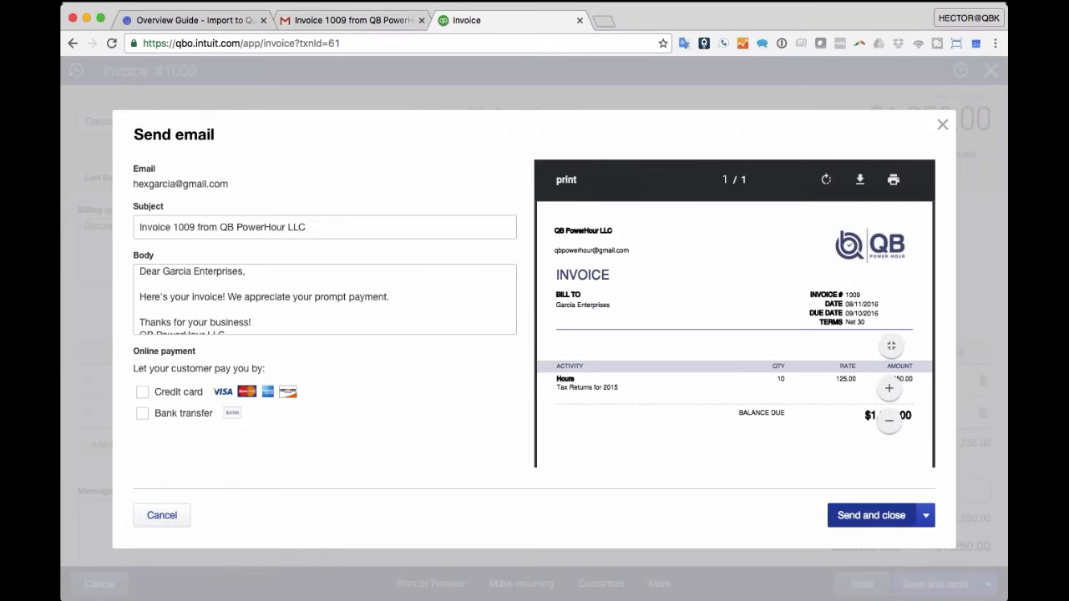
click(871, 515)
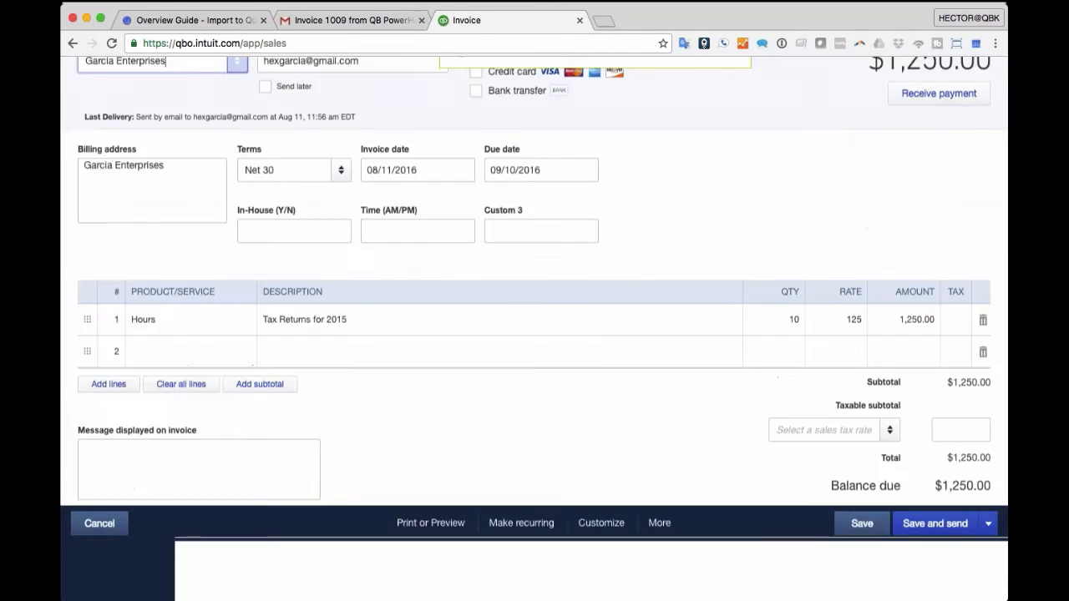
- In Gmail, discard the invoice-link draft and go back to the Inbox
click(364, 20)
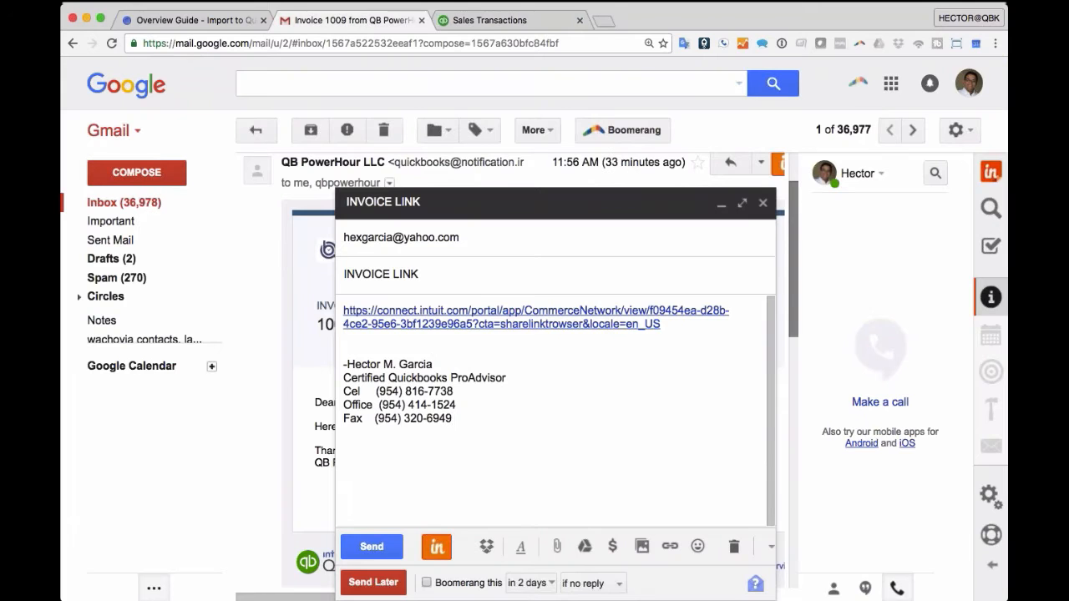
click(763, 202)
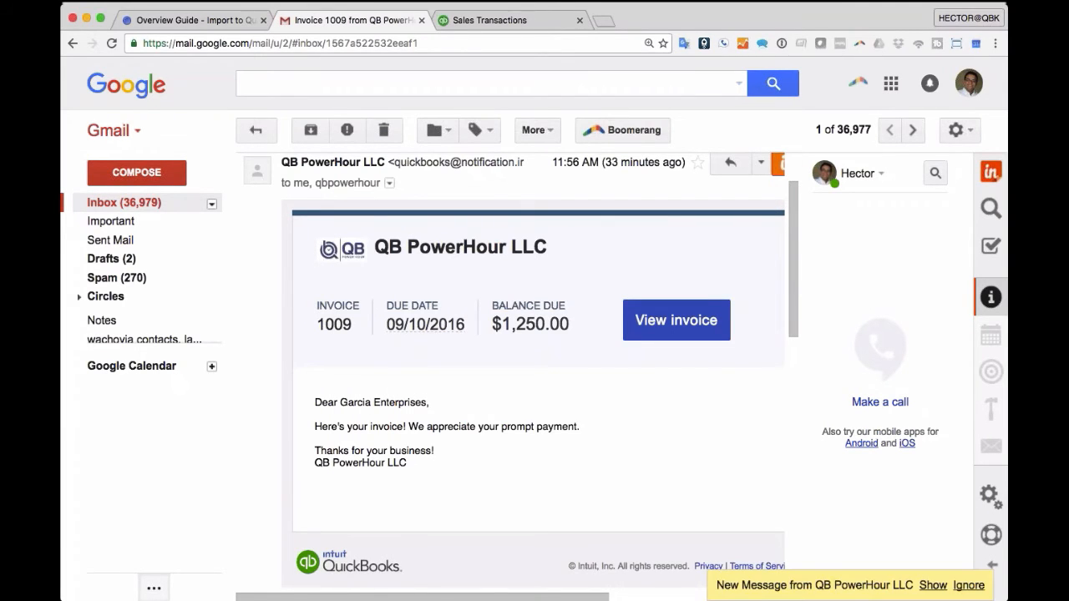
click(125, 203)
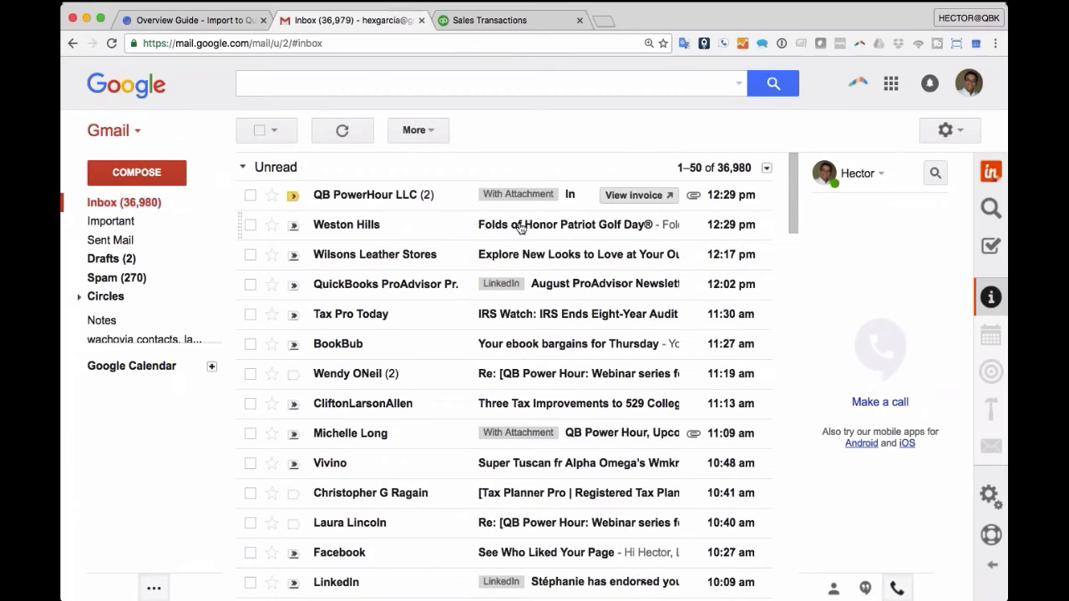
- Read the new Invoice 1009 email with its two attachments, then return to QuickBooks
click(380, 201)
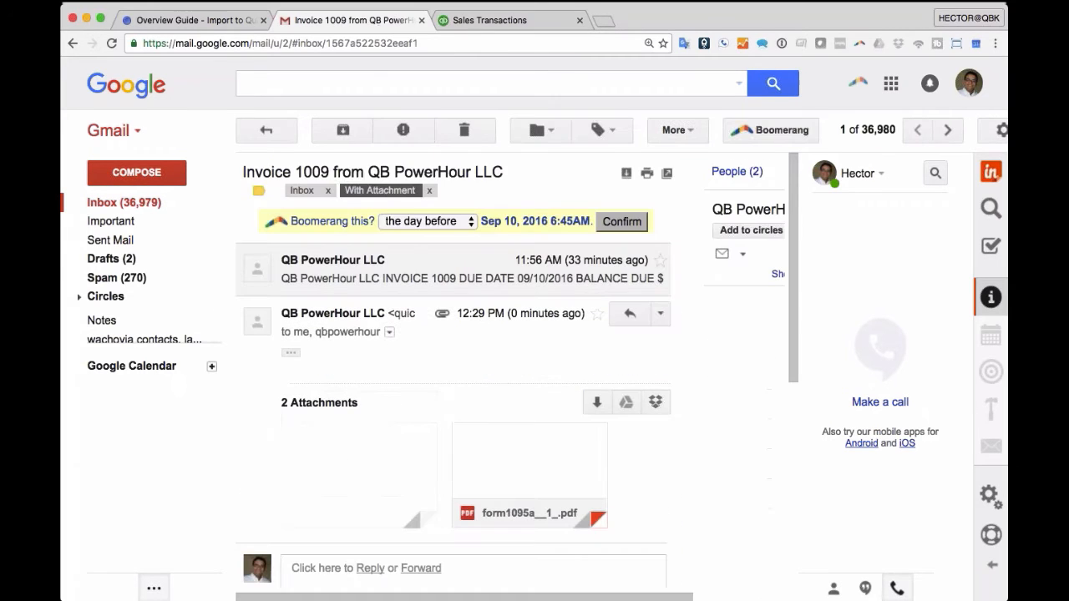
scroll(376, 401, down, 2)
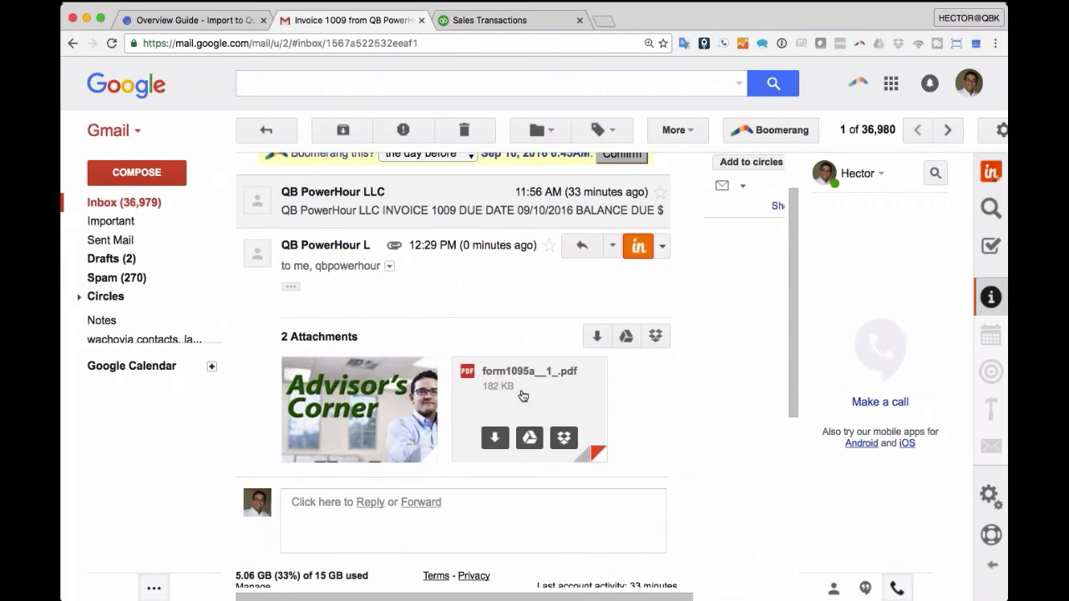
click(476, 21)
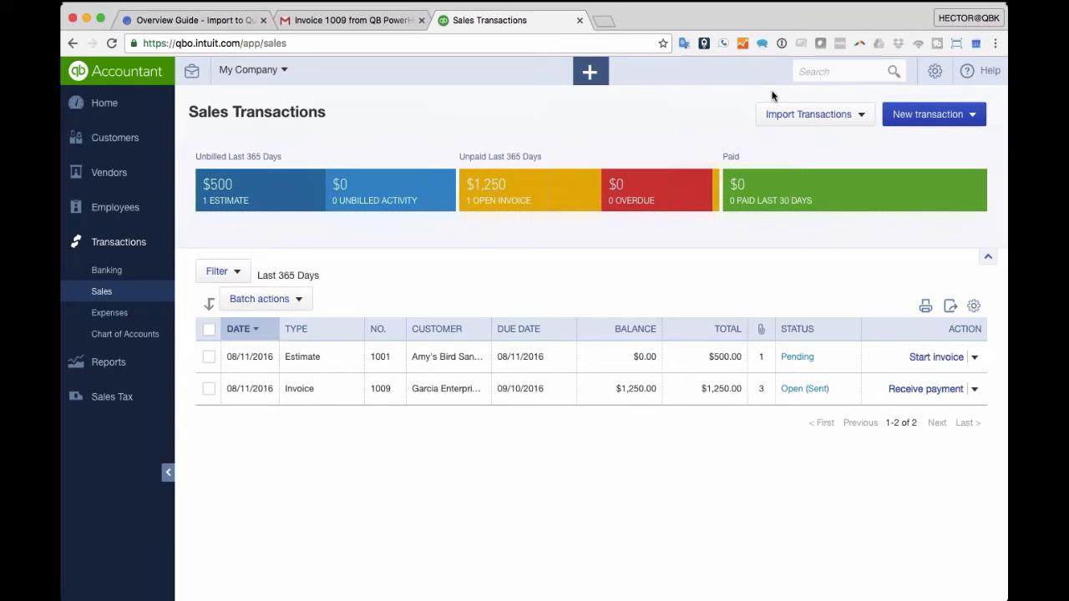
- From the Home dashboard, open Lists > Products and Services via the gear menu
click(107, 115)
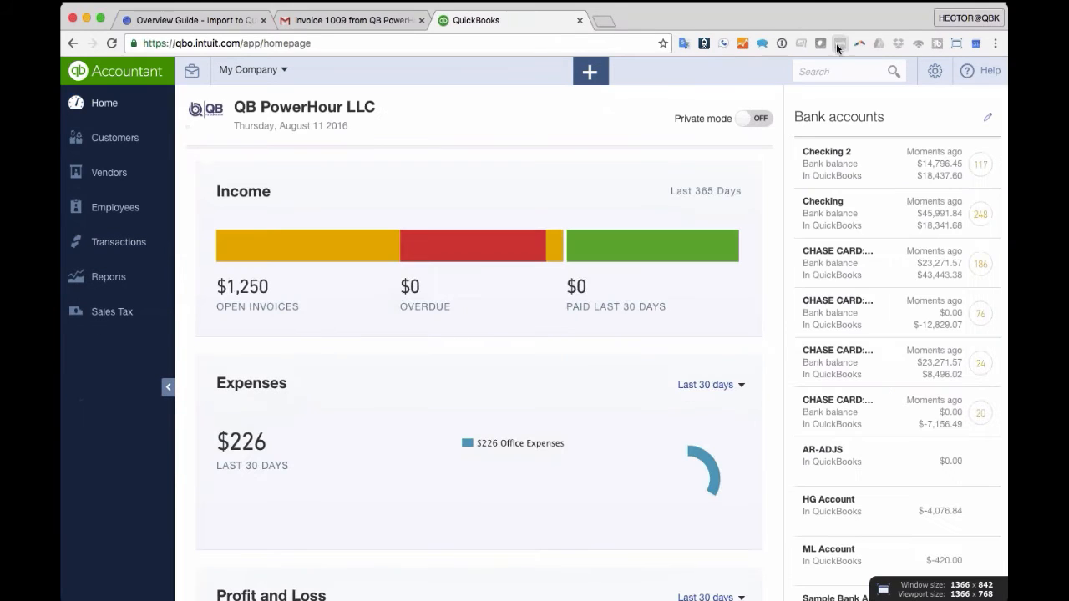
click(939, 74)
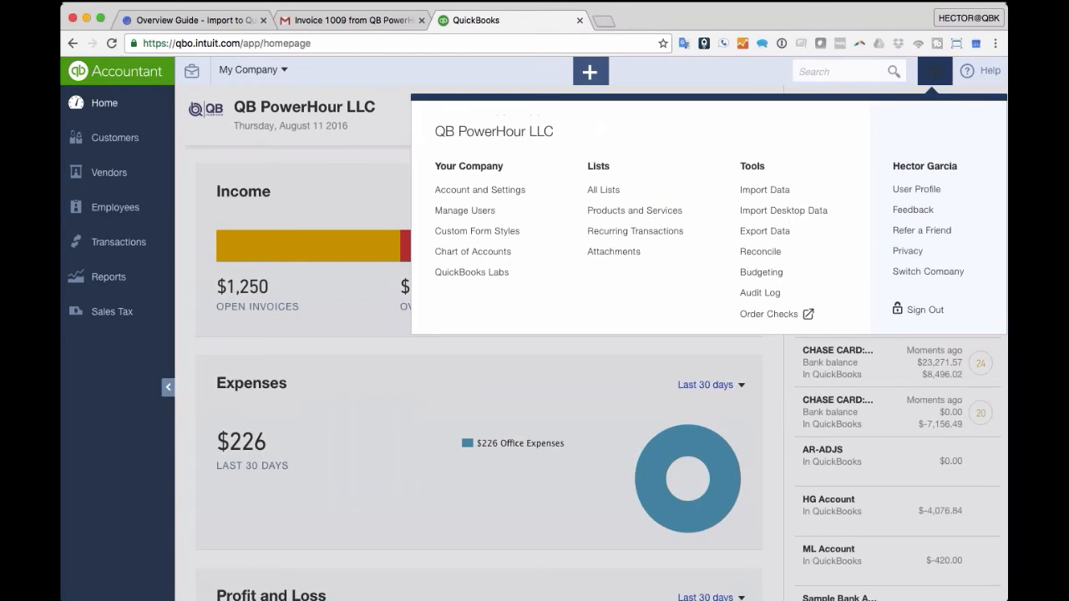
click(673, 210)
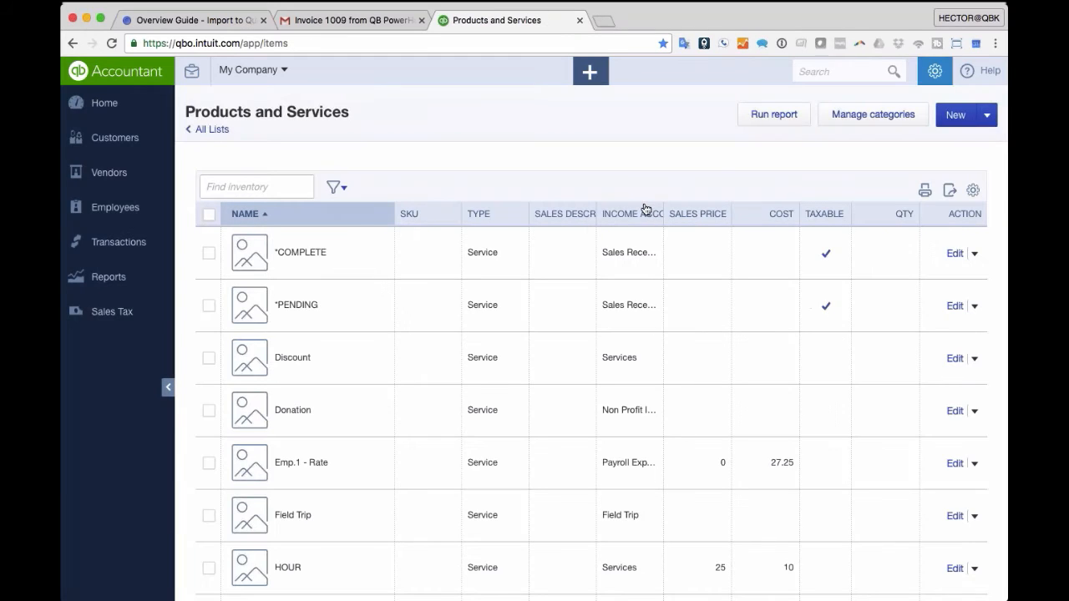
scroll(644, 210, down, 1)
scroll(644, 209, up, 1)
mouse_move(960, 118)
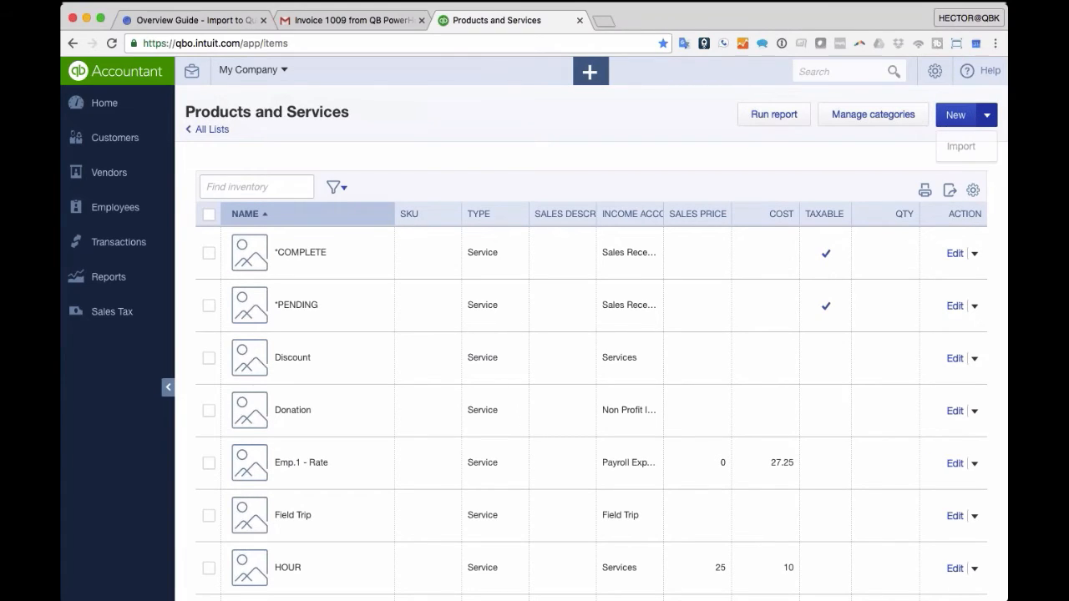
- Start a new product/service, cancel the information panel, and bring up the gear settings menu
click(961, 117)
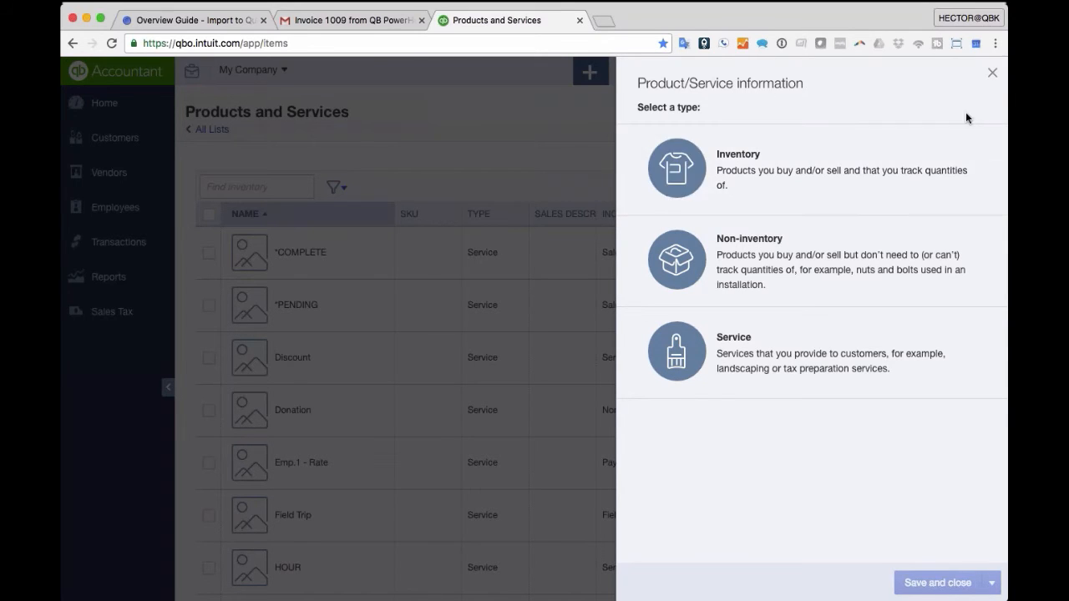
click(993, 72)
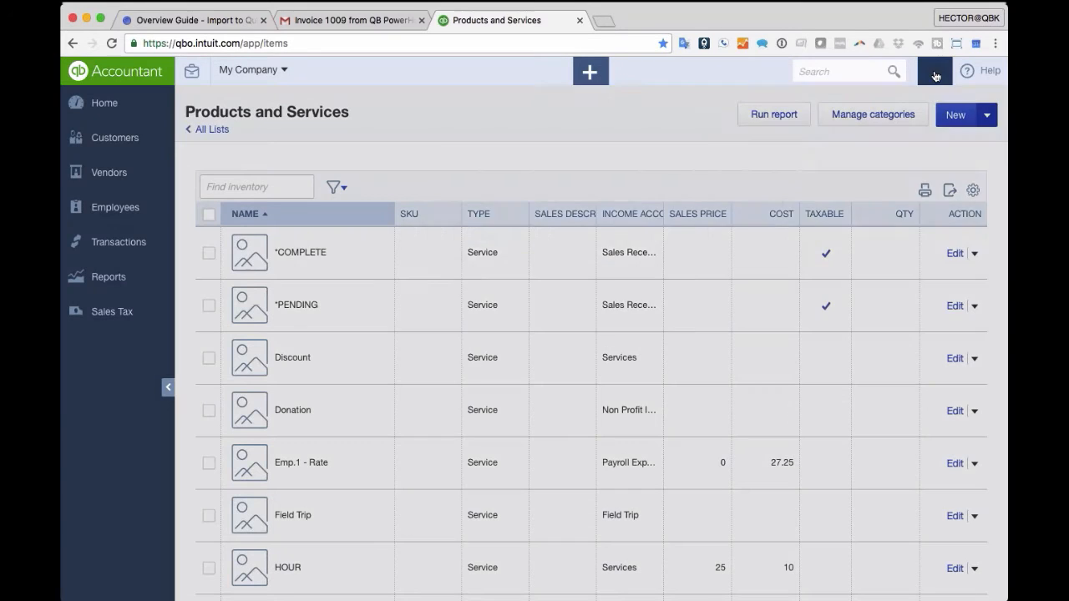
click(934, 72)
- In Account and Settings > Sales, uncheck Track inventory quantity on hand, save, and close settings
click(491, 190)
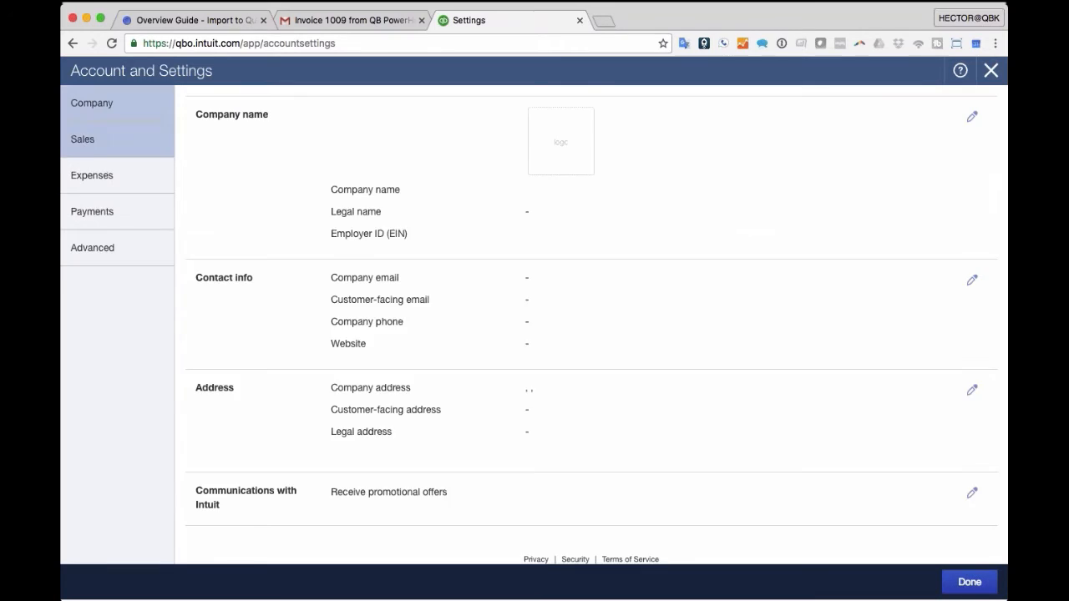
click(98, 176)
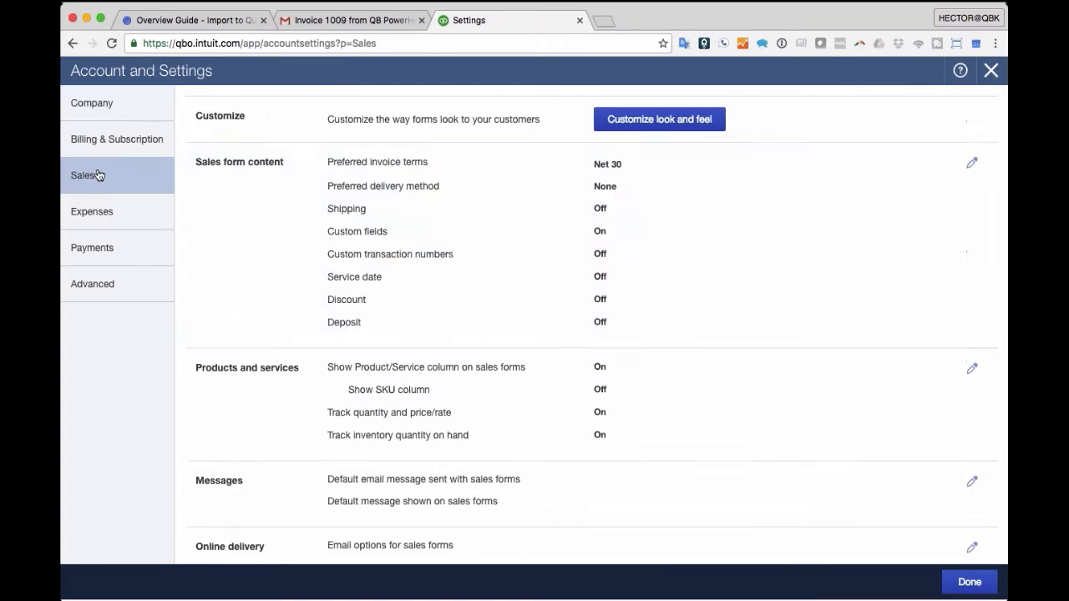
scroll(969, 265, down, 3)
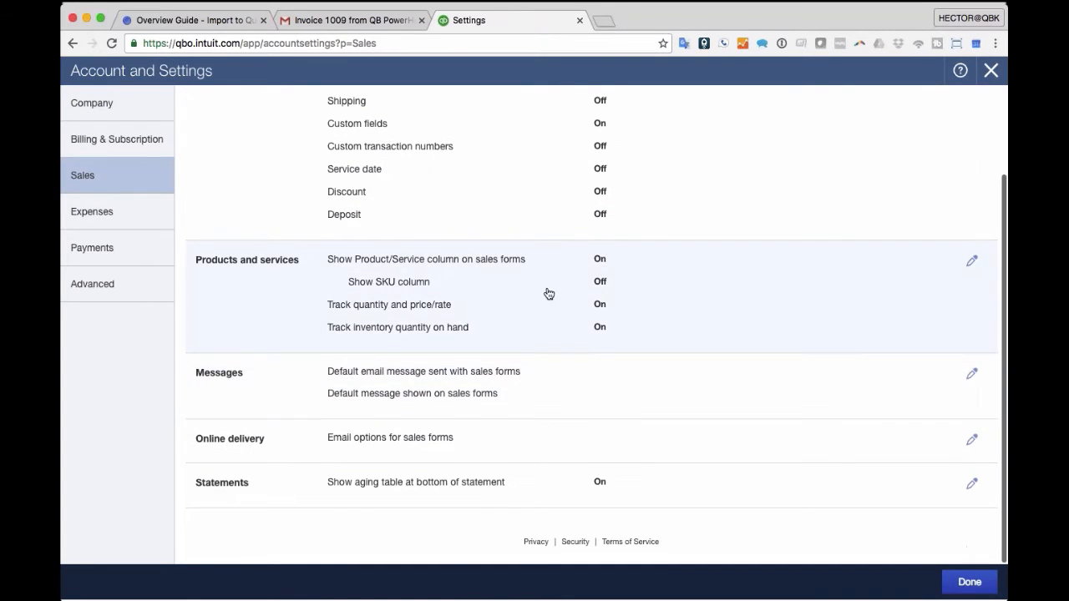
click(971, 261)
click(335, 328)
click(442, 370)
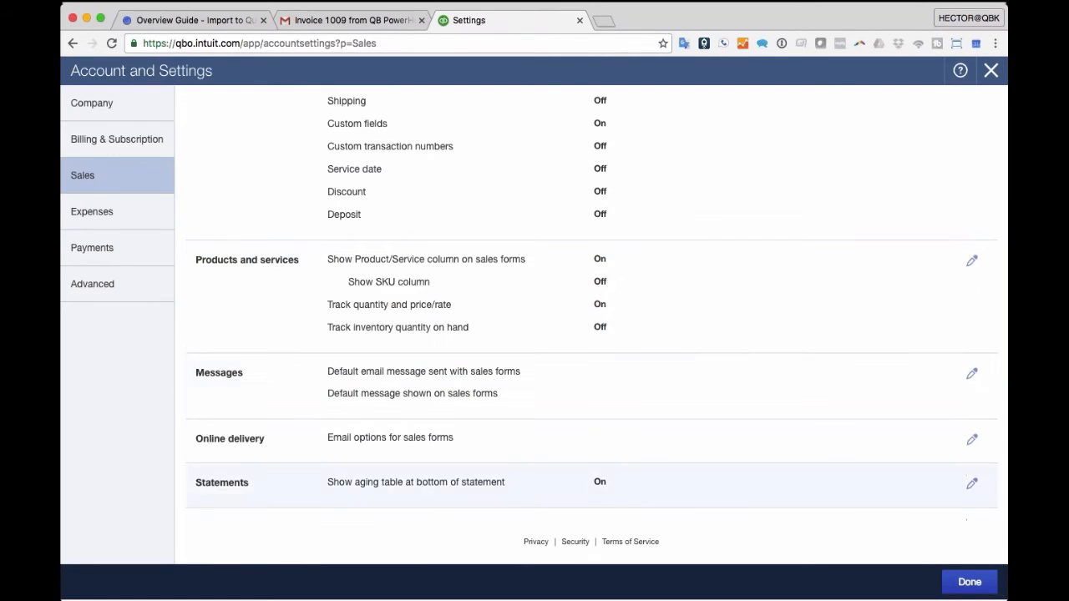
click(990, 70)
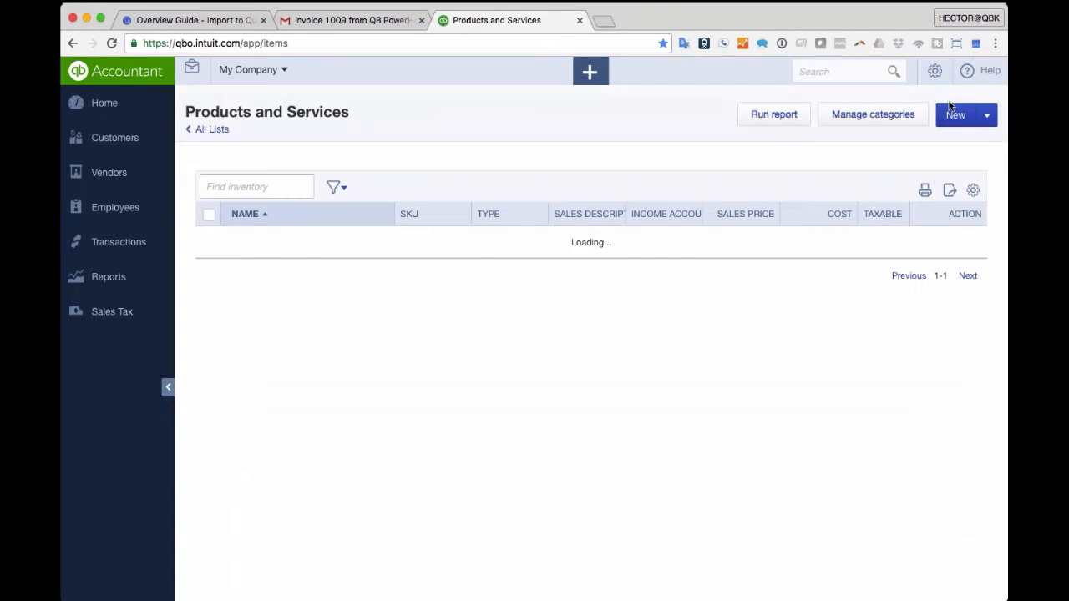
- Turn on inventory tracking and pick Inventory as the new product's type
click(954, 118)
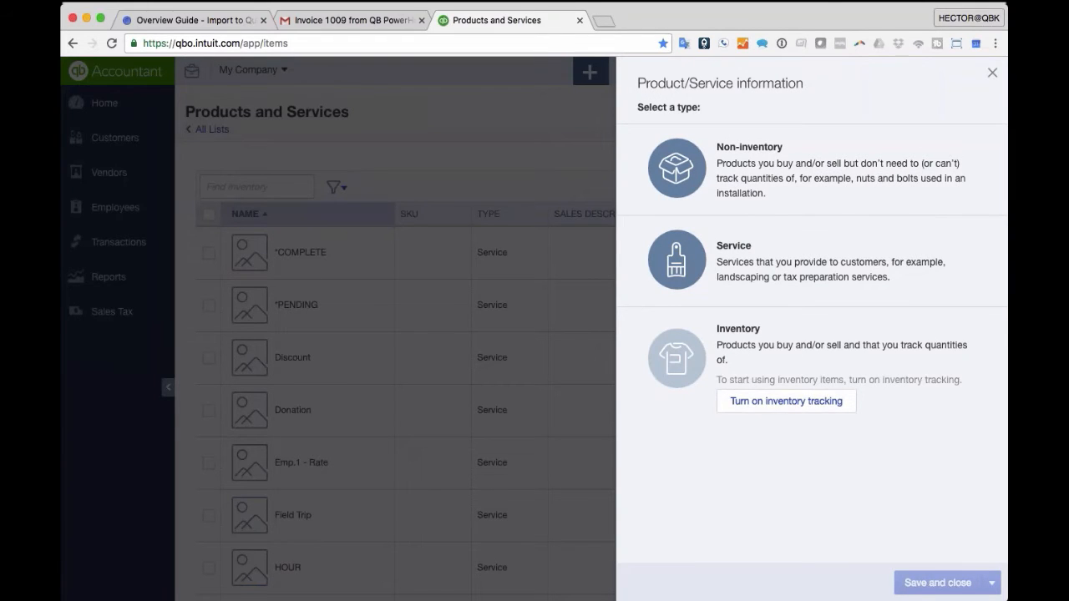
click(793, 406)
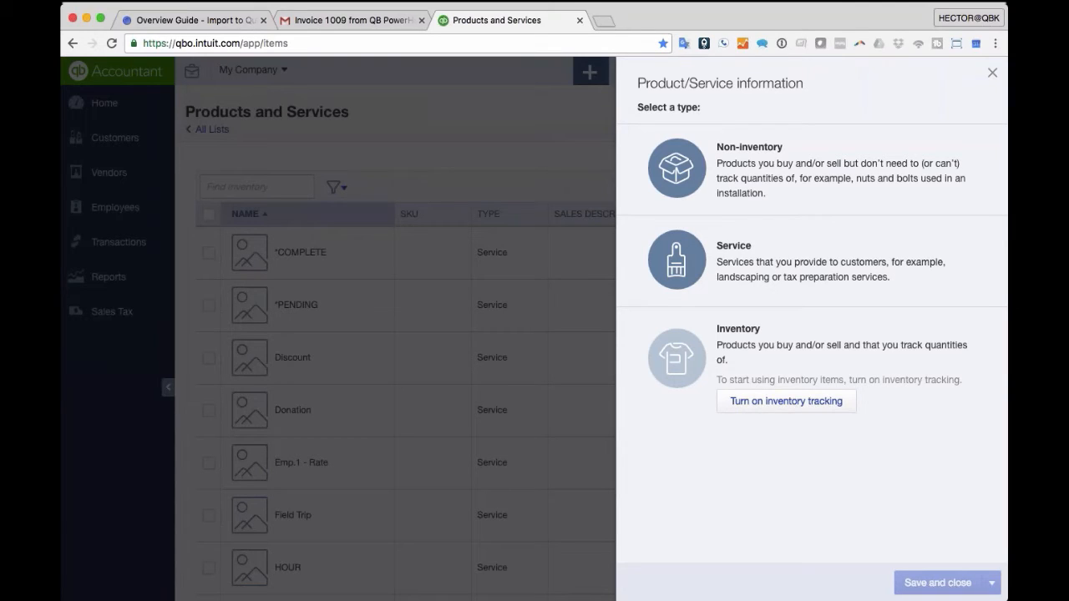
click(777, 402)
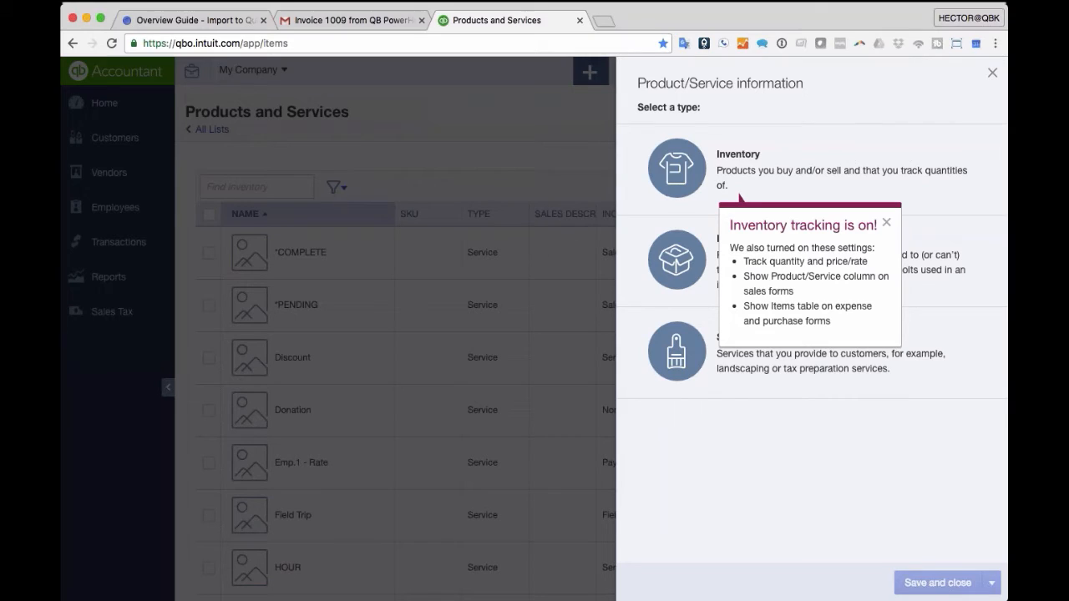
click(888, 223)
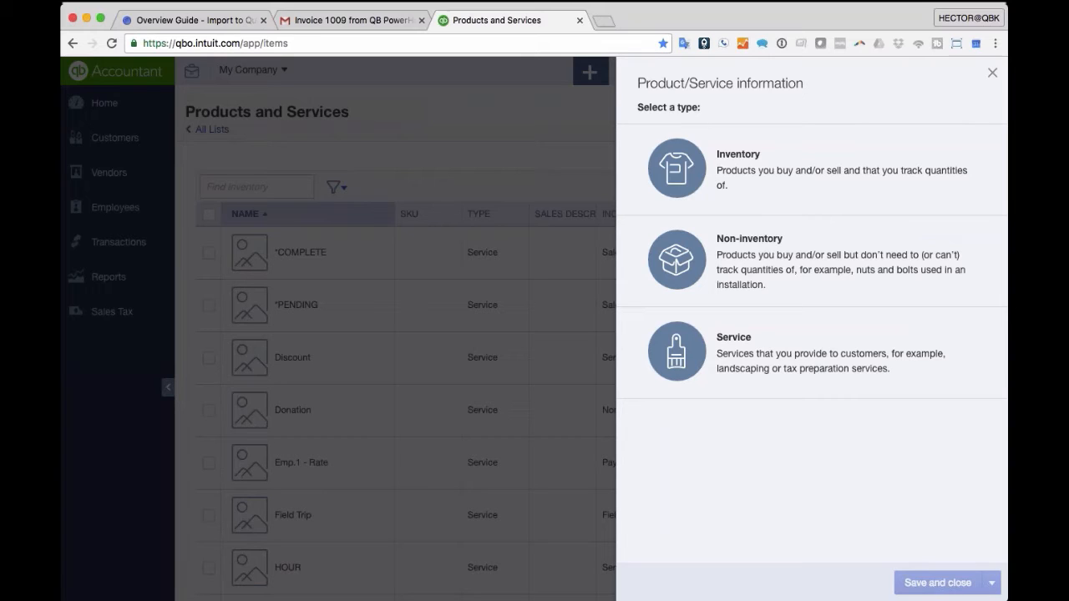
click(738, 171)
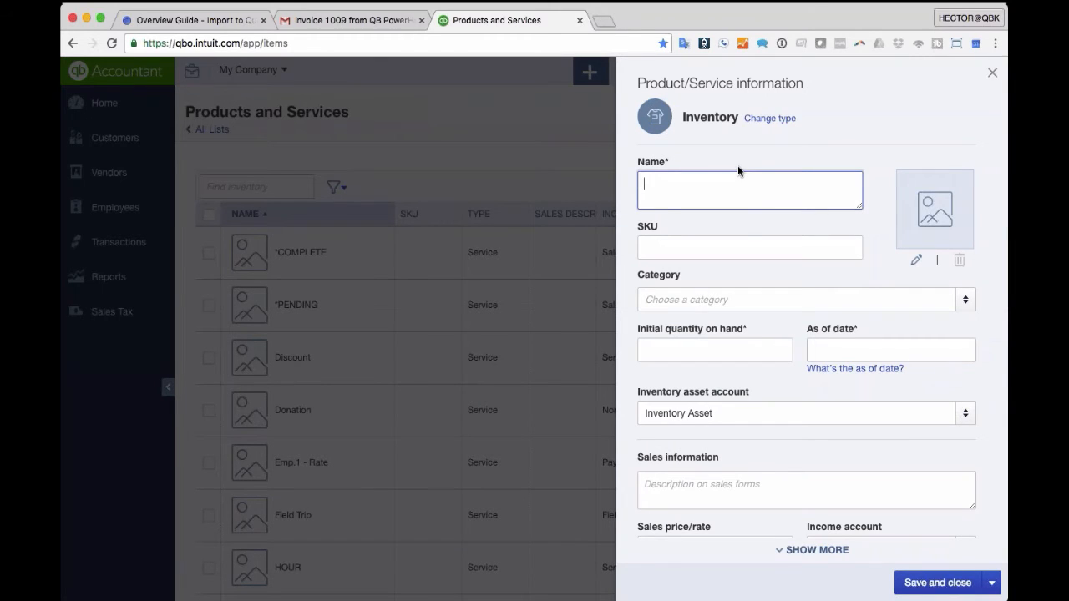
- Name the item L Shirt with SKU SHL in a new Shirts category
click(656, 245)
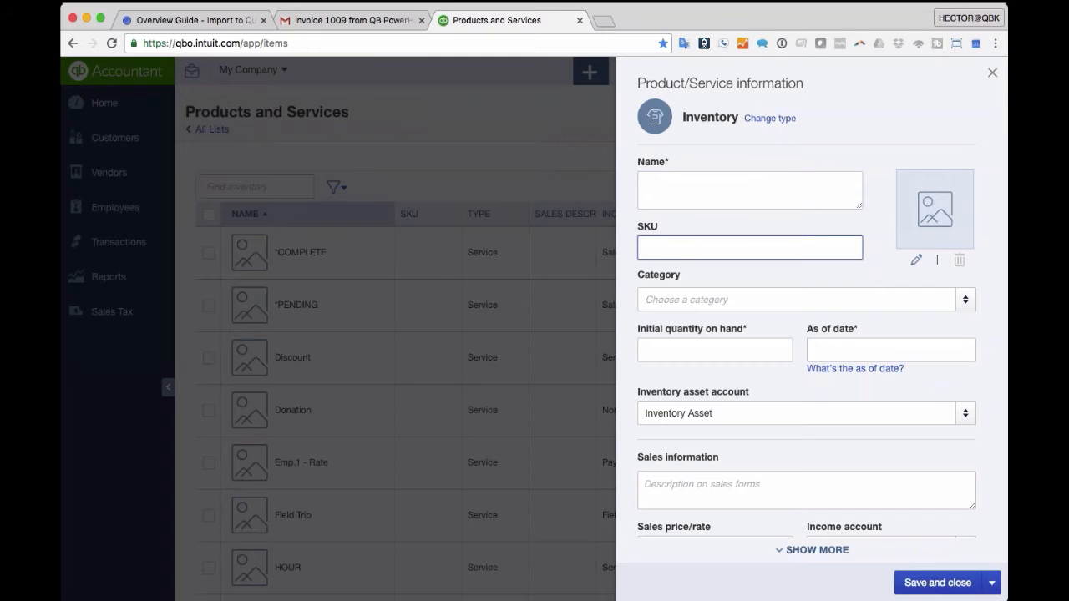
key(shift+Tab)
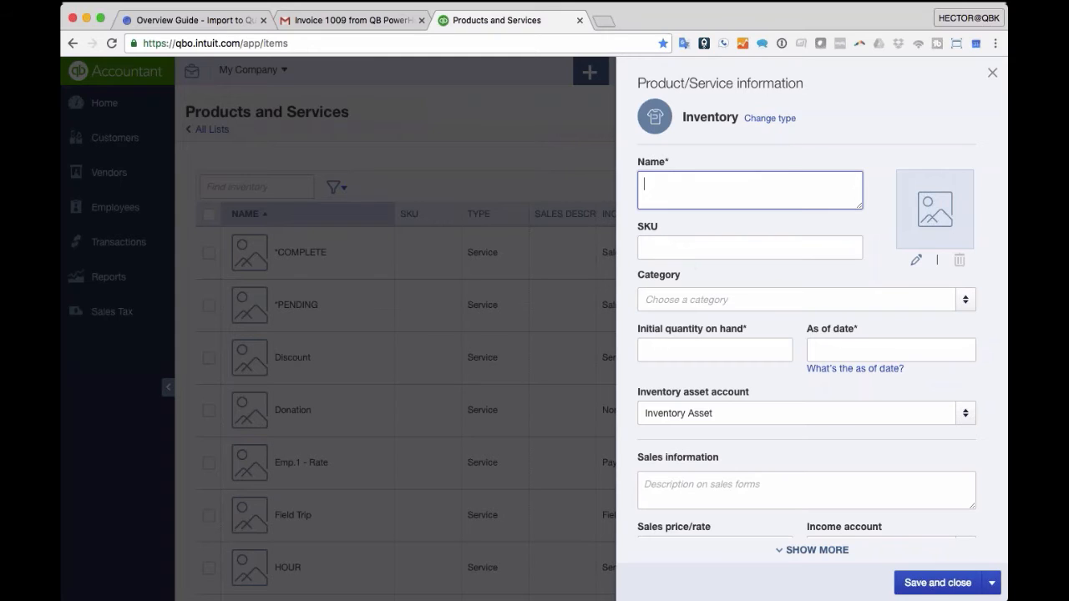
text(L Shi)
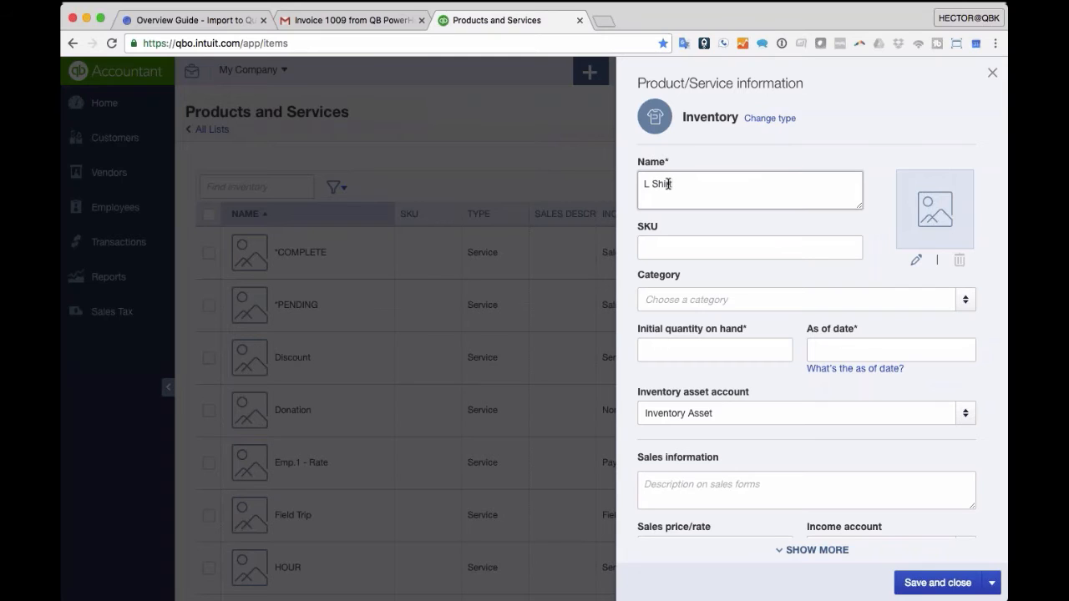
text(rt)
click(671, 243)
text(SHL)
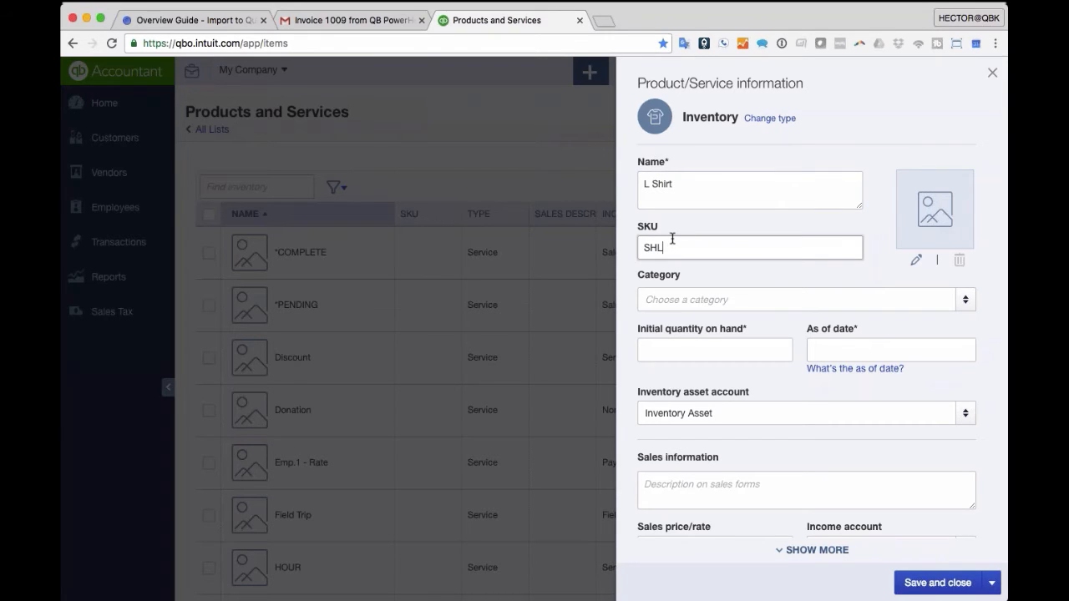
key(Tab)
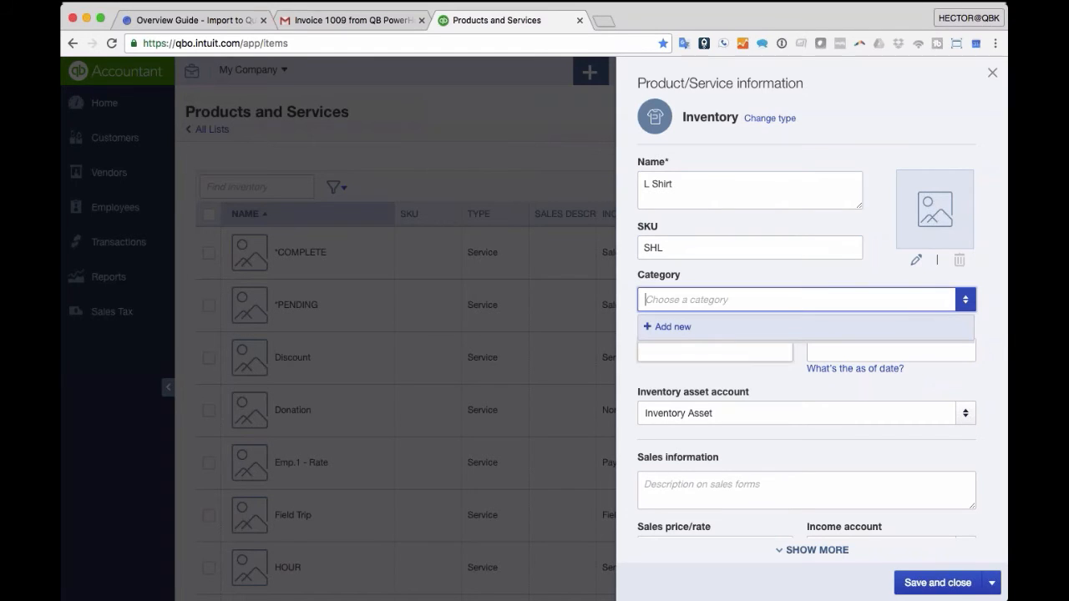
click(695, 334)
text(Shirts)
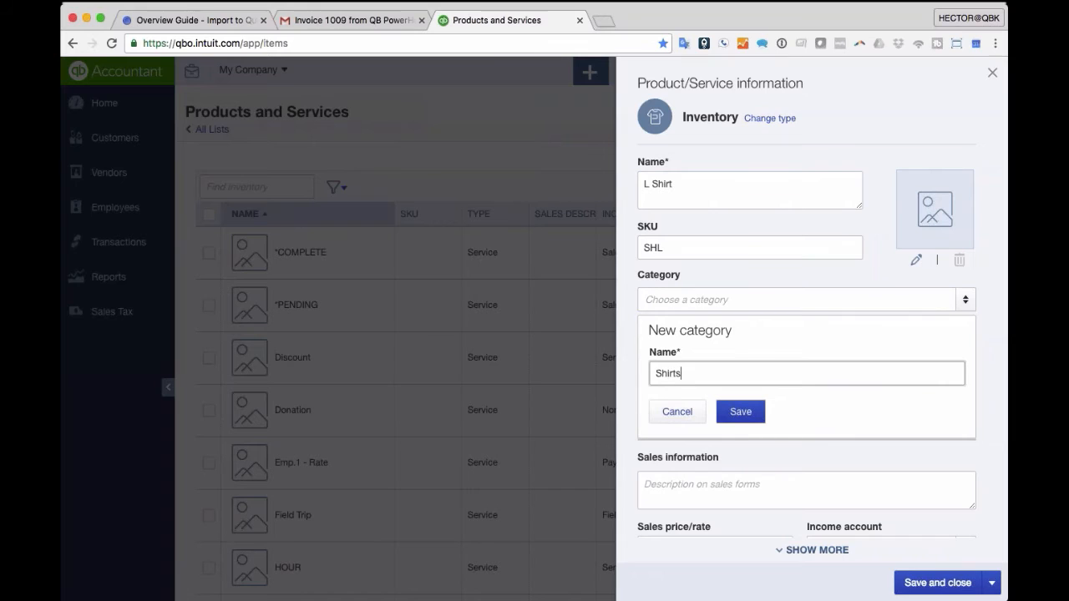
click(756, 418)
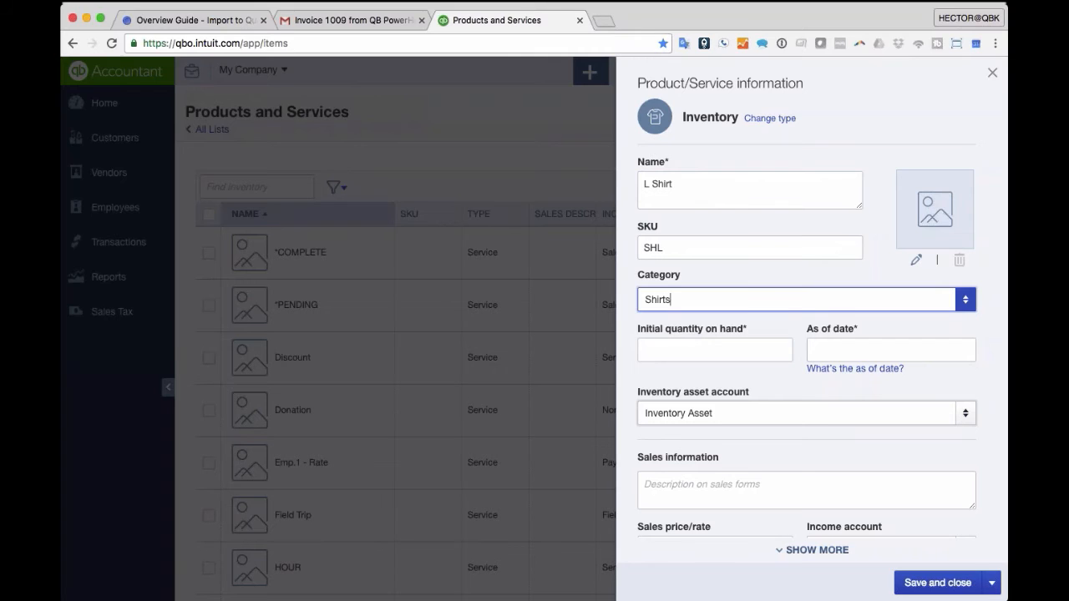
- Add description Large Shirt and initial quantity 0, then save the item
scroll(786, 417, down, 1)
click(752, 459)
text(Large Shirt)
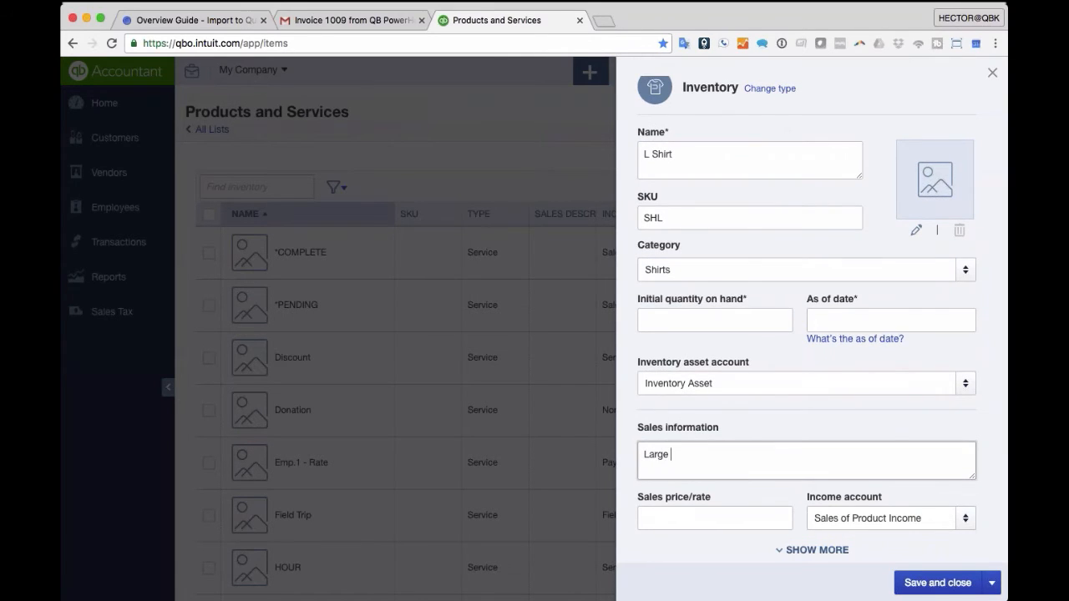
click(707, 317)
text(0)
key(Tab)
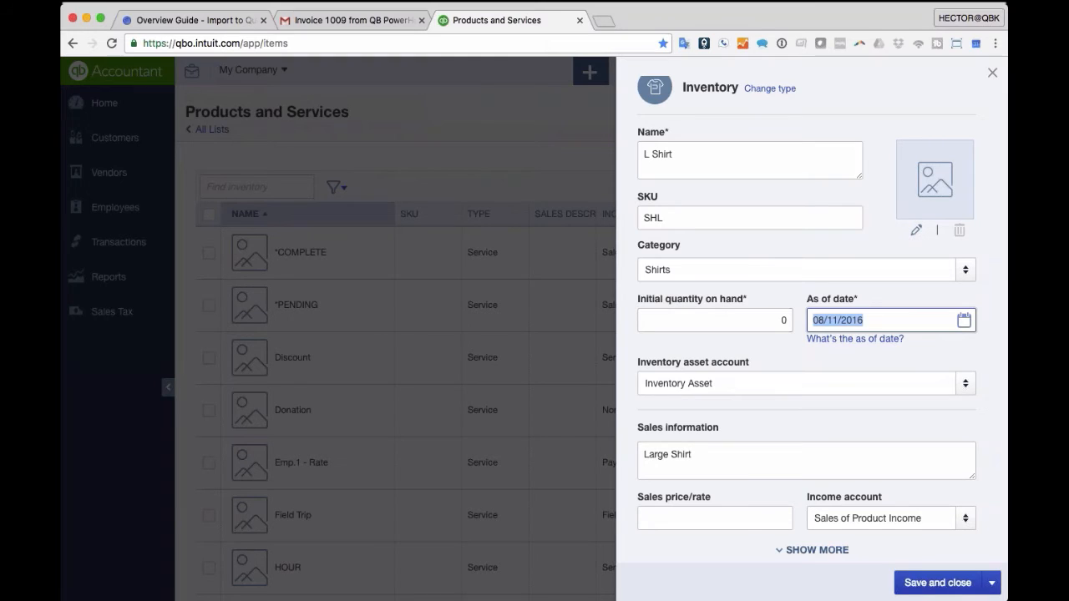
click(952, 582)
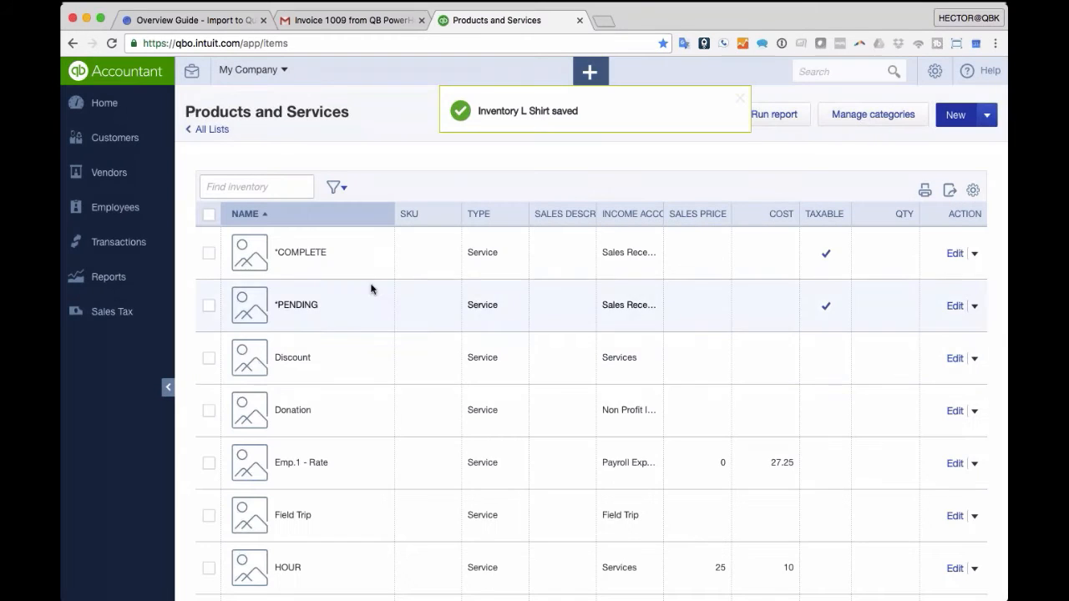
- Duplicate L Shirt as S Shirt with SKU SSHT
scroll(339, 297, down, 2)
scroll(343, 309, down, 6)
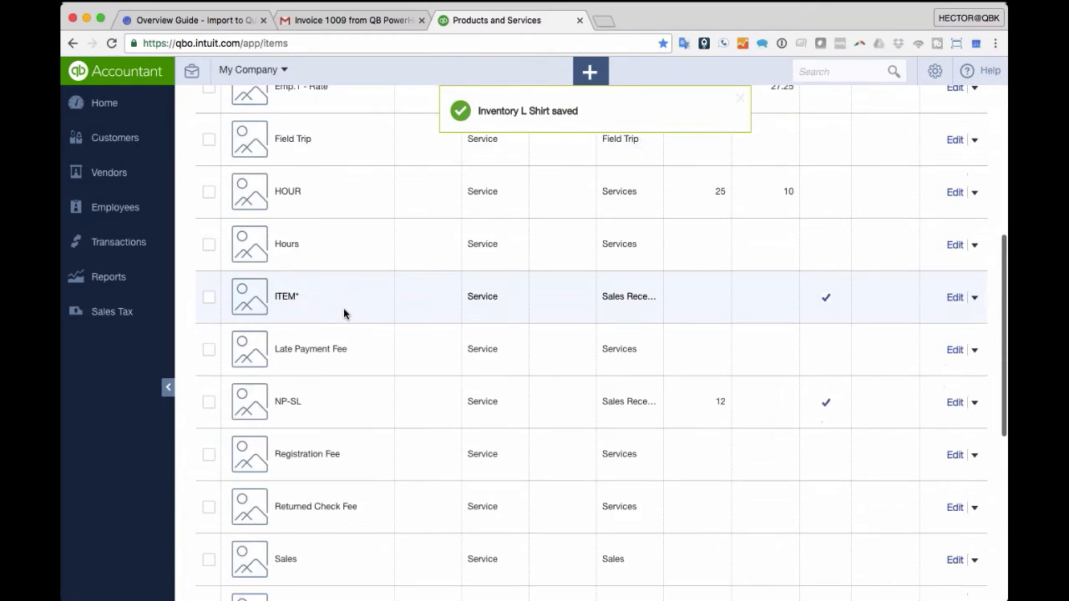
scroll(343, 309, down, 1)
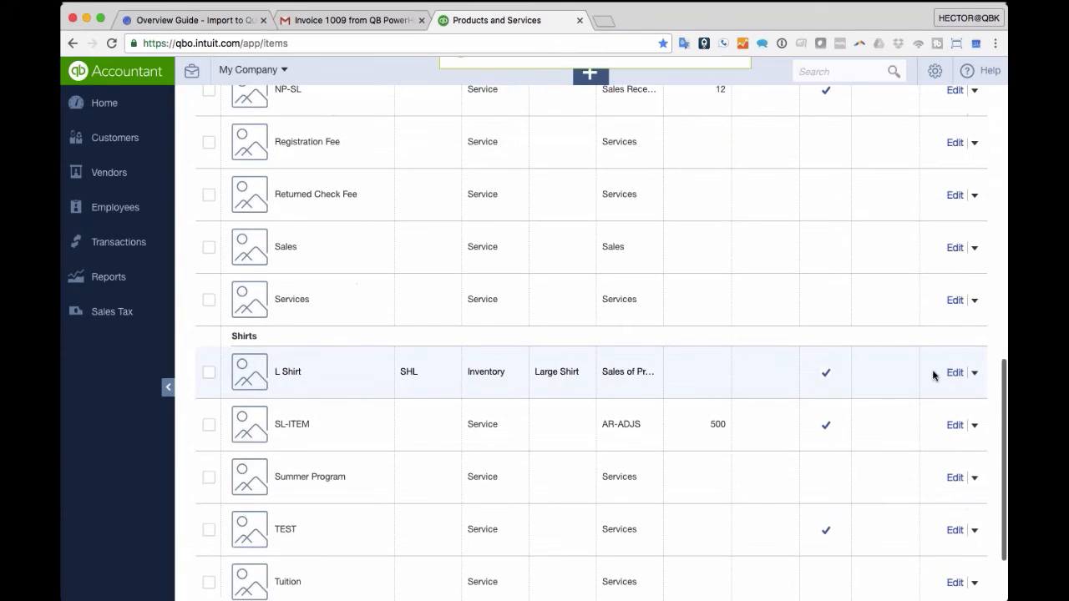
click(975, 374)
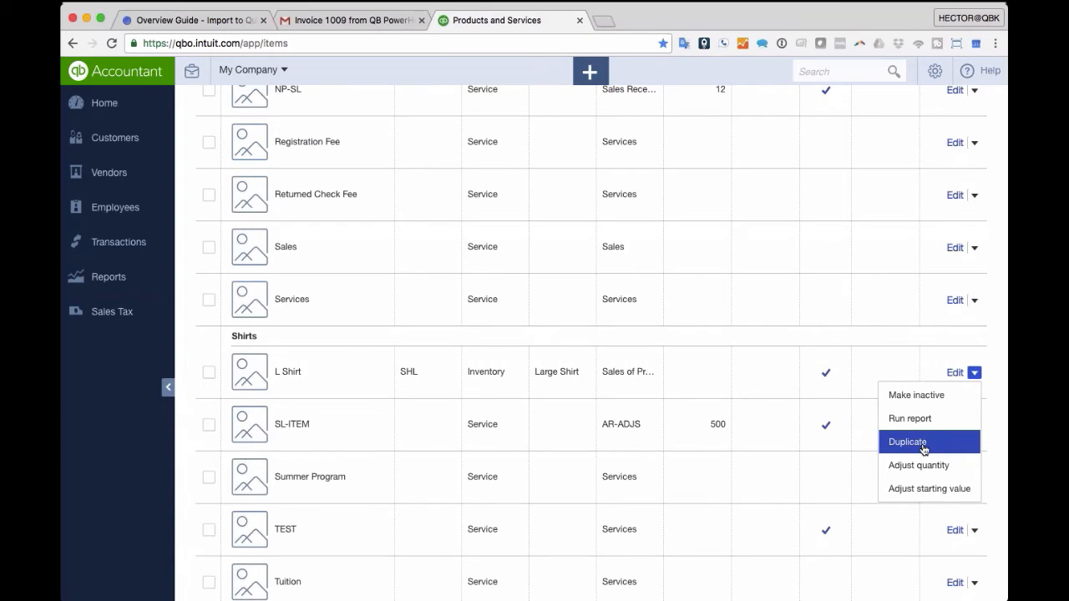
click(924, 450)
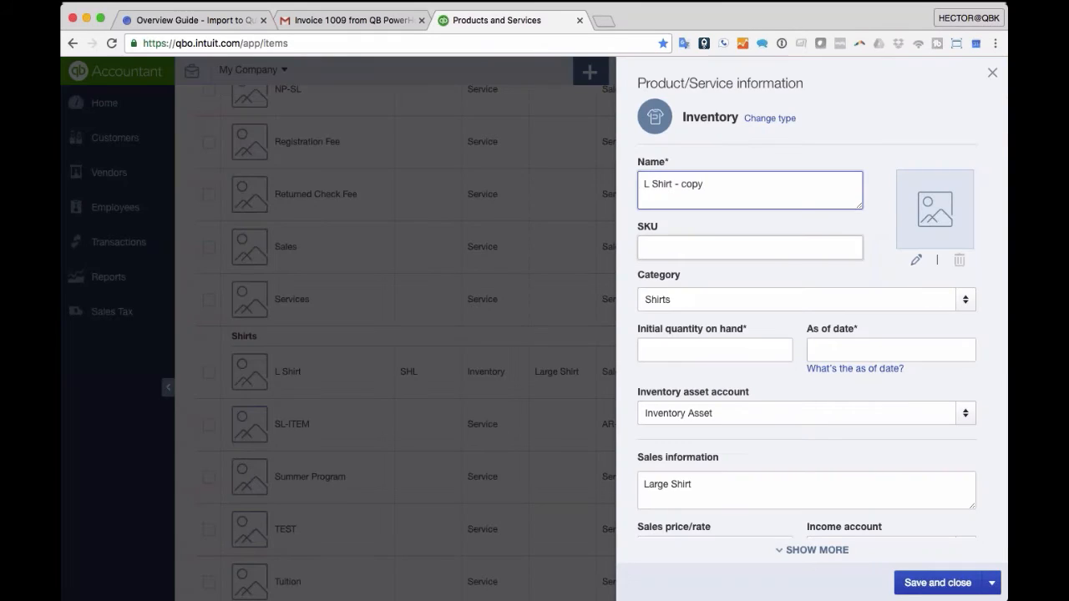
key(BackSpace)
key(BackSpace)
text(S)
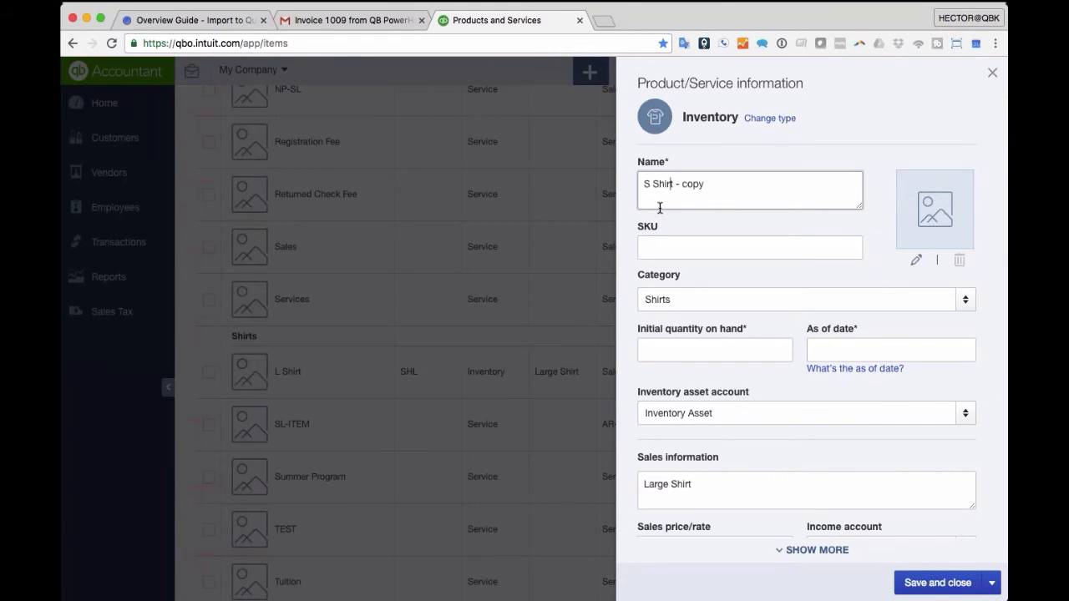
key(BackSpace)
key(BackSpace)
key(BackSpace)
key(BackSpace)
key(BackSpace)
key(BackSpace)
key(BackSpace)
key(Tab)
text(SSHT)
key(Tab)
key(Tab)
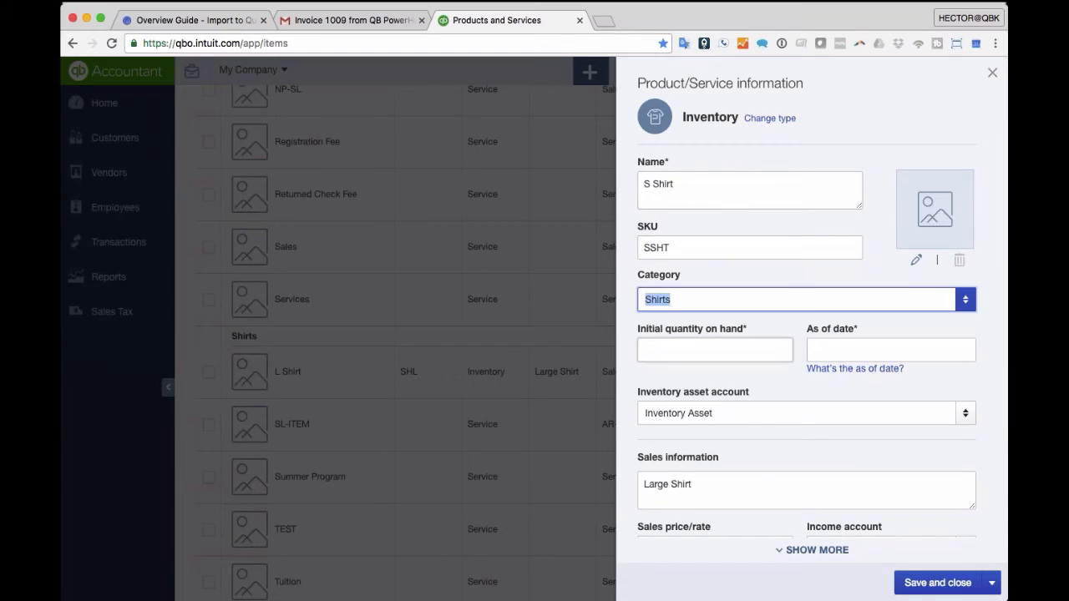
- Change the description to Small Shirt and save the item
click(665, 344)
key(Tab)
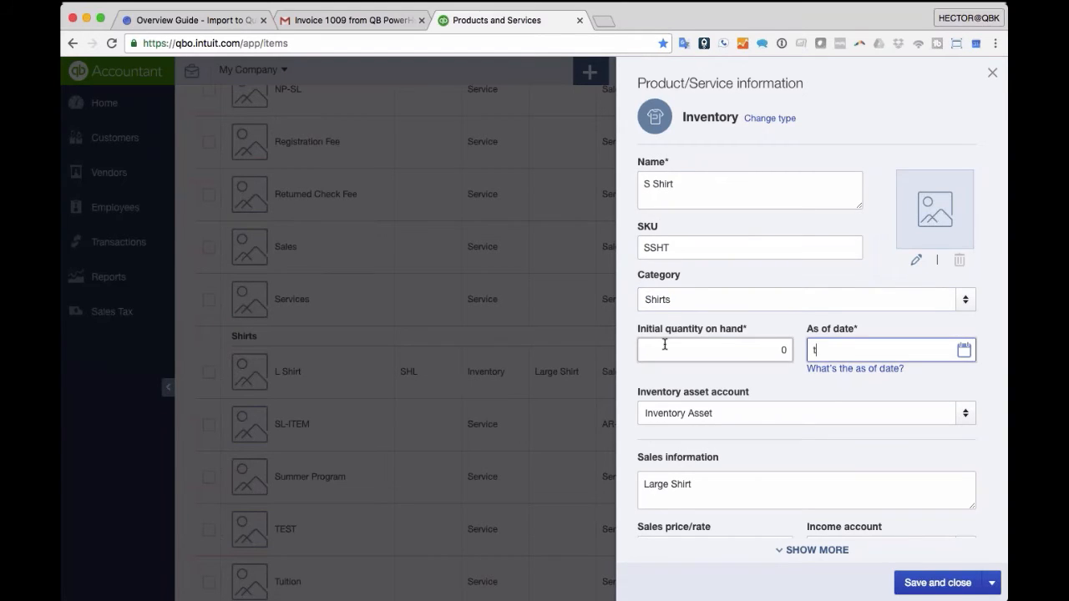
click(665, 484)
double_click(665, 484)
click(665, 484)
double_click(665, 483)
text(Small)
click(936, 582)
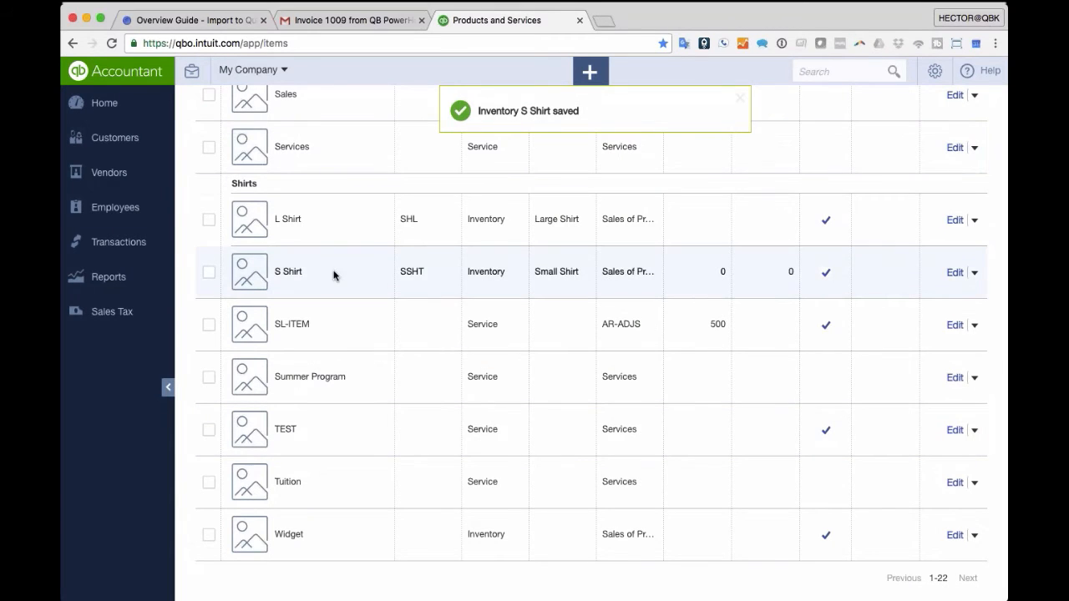
- Duplicate S Shirt as a new item named S Pants
scroll(335, 274, up, 1)
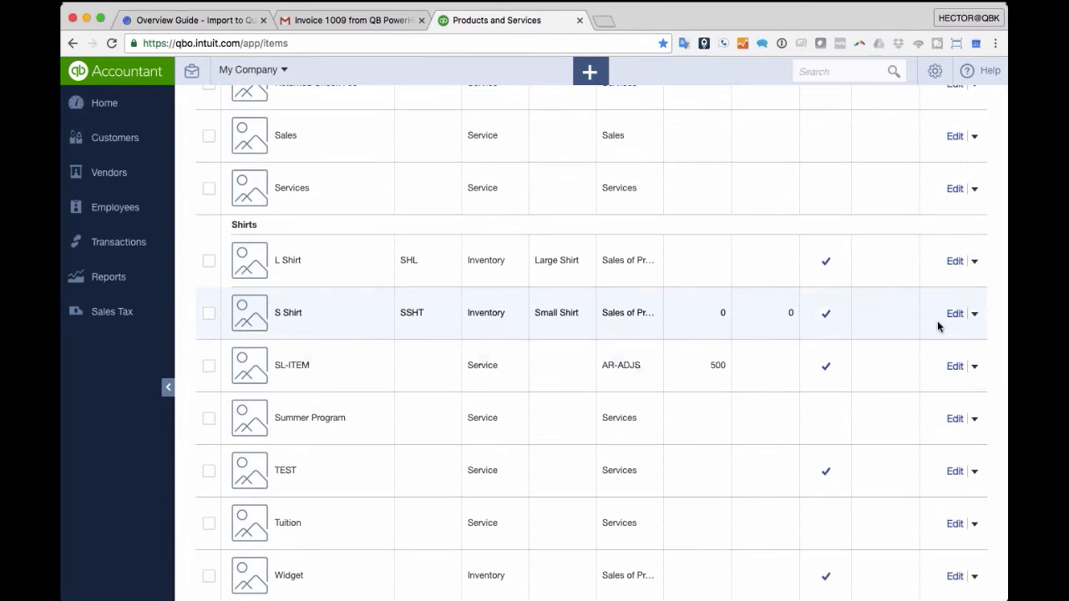
click(974, 315)
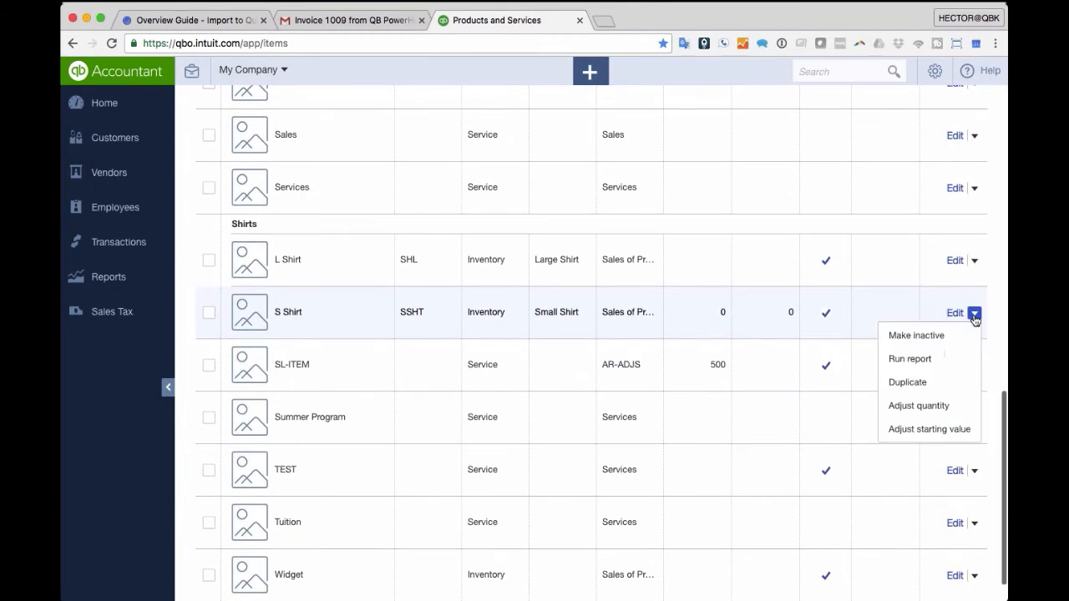
click(923, 377)
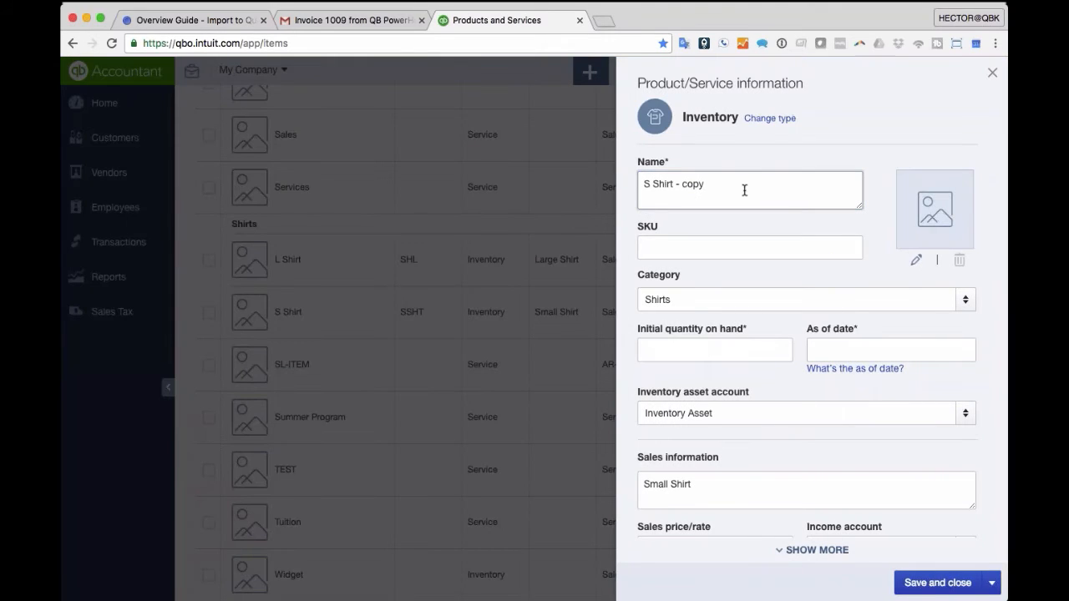
drag(745, 190, 506, 173)
text(S Pants)
key(Tab)
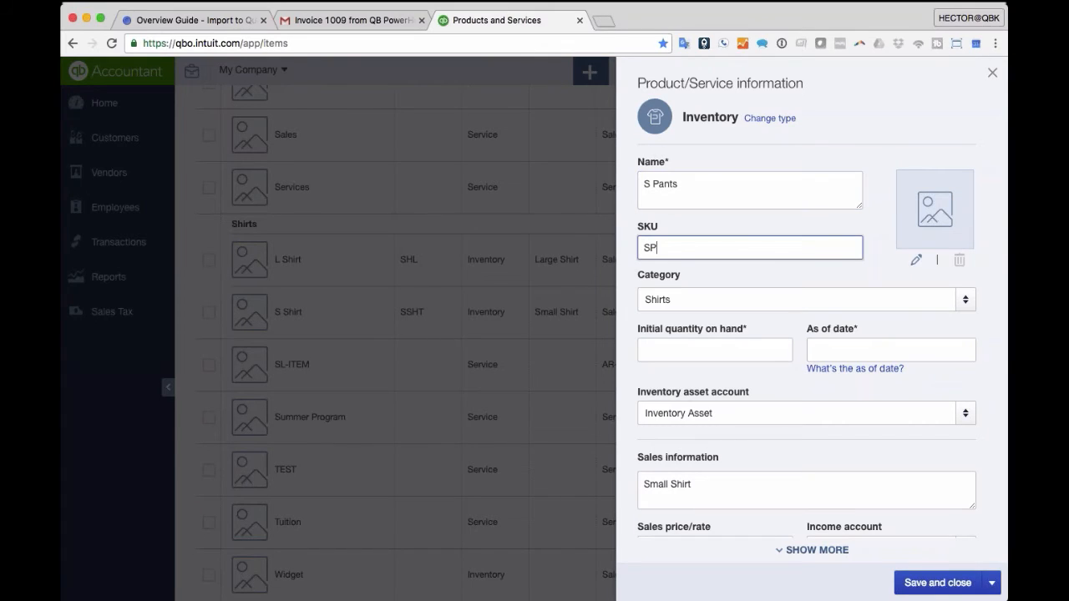
key(Tab)
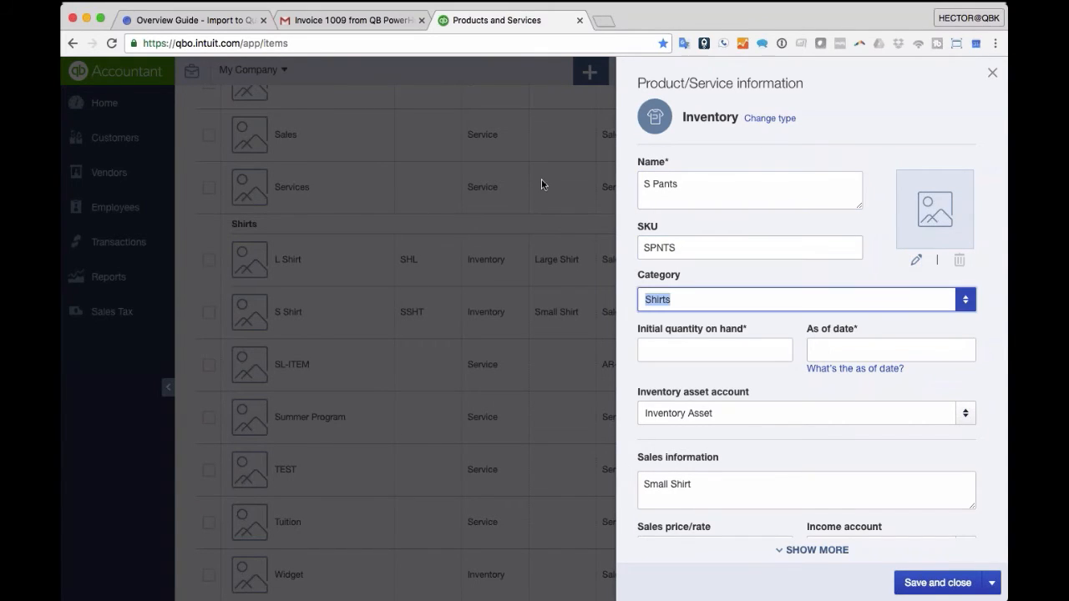
- Create a new Pants category and assign it to S Pants
click(966, 300)
click(674, 325)
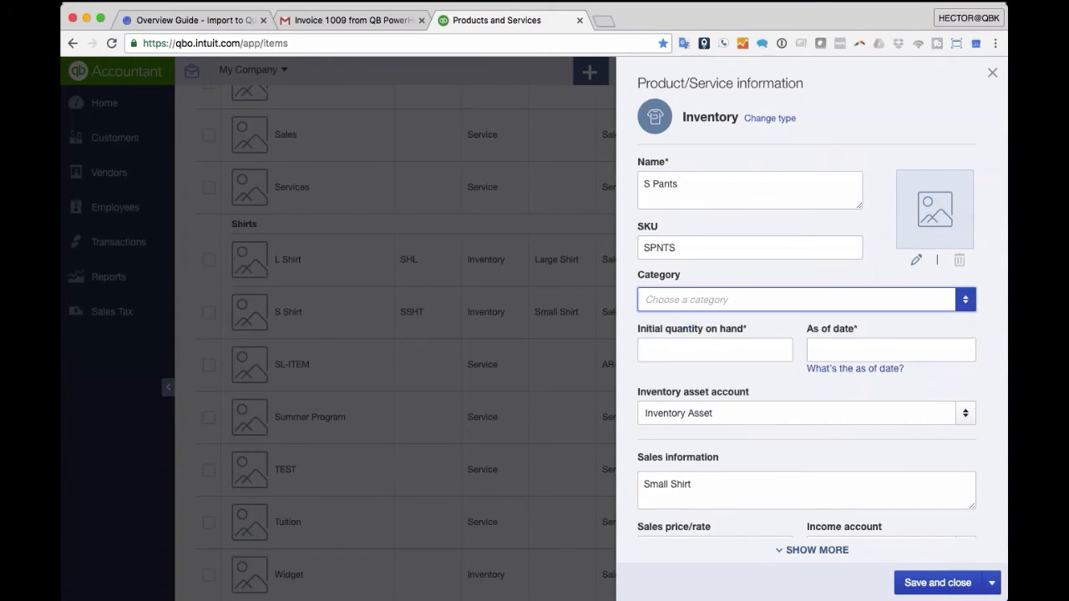
text(Pants)
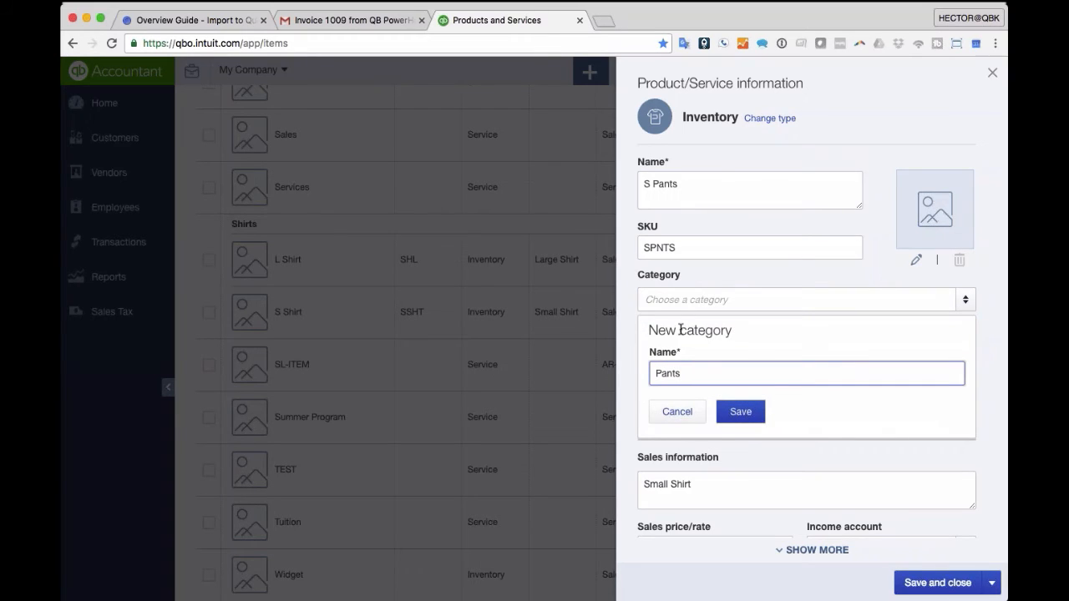
click(740, 413)
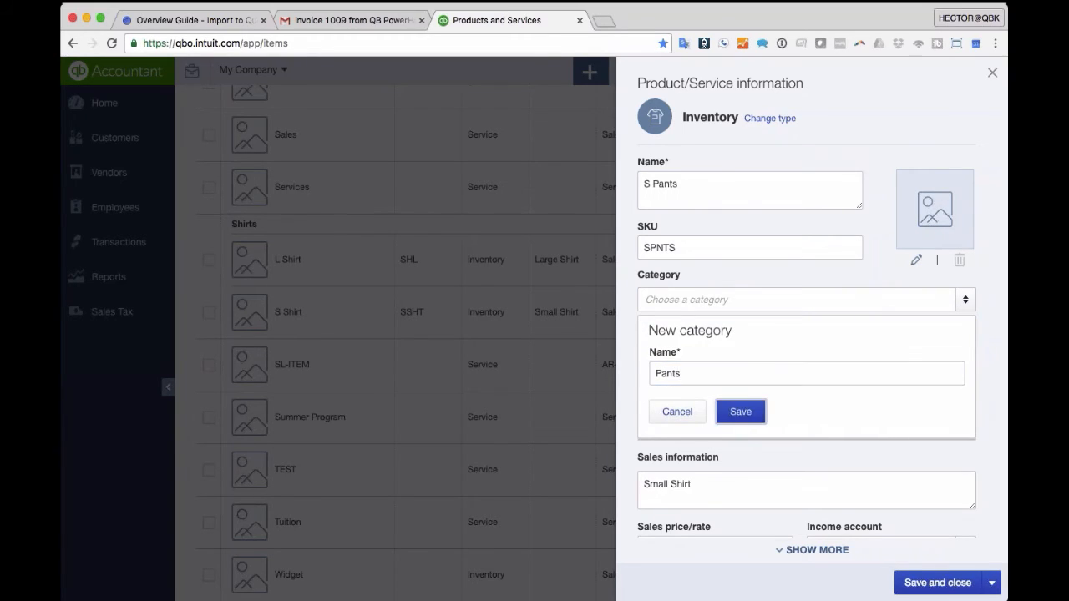
- Set description Small Pants and quantity 0, then save the item
click(701, 488)
text(Small Pabts)
key(BackSpace)
key(BackSpace)
click(692, 349)
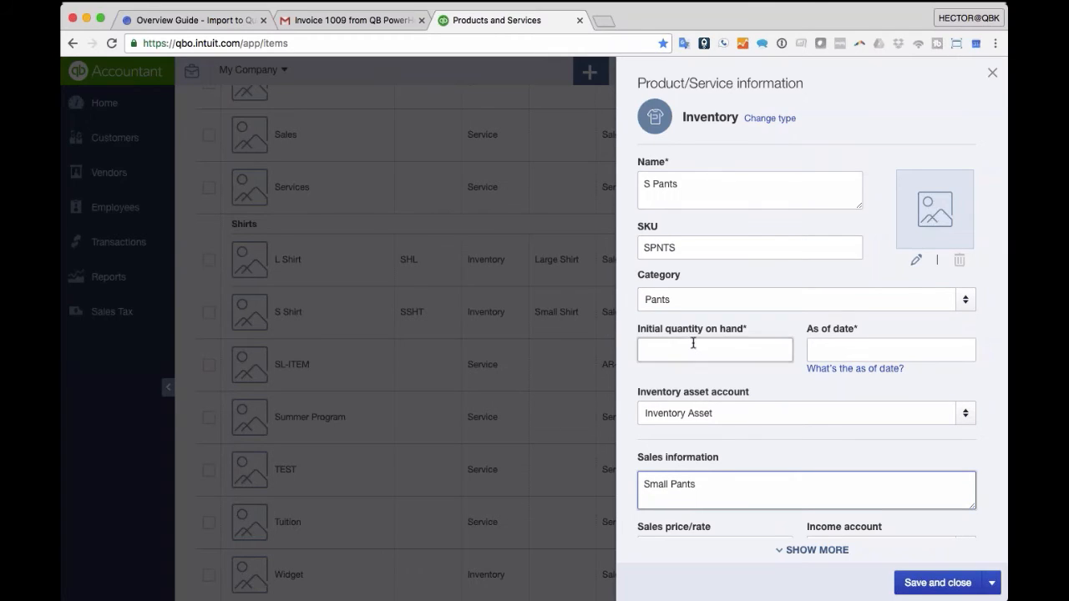
text(0)
key(Tab)
key(t)
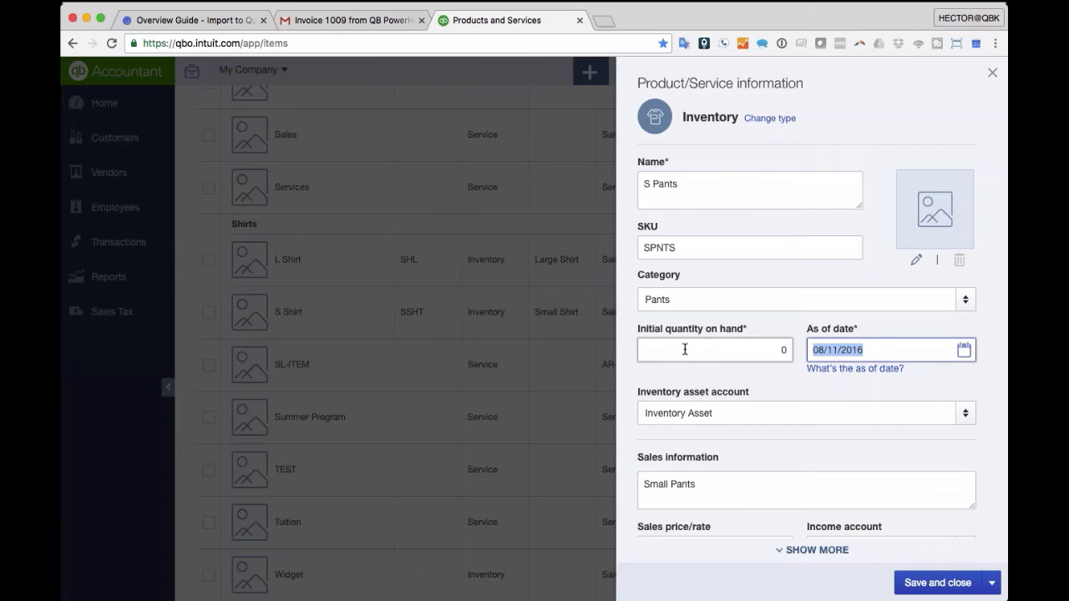
click(939, 586)
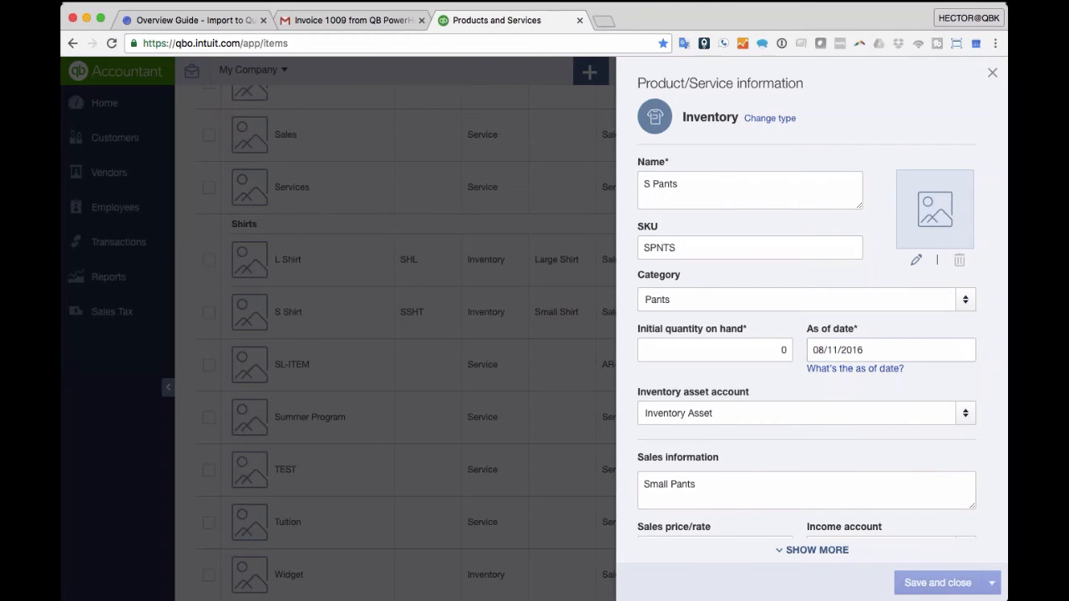
- Duplicate S Pants and rename the copy L Pants
scroll(392, 349, up, 15)
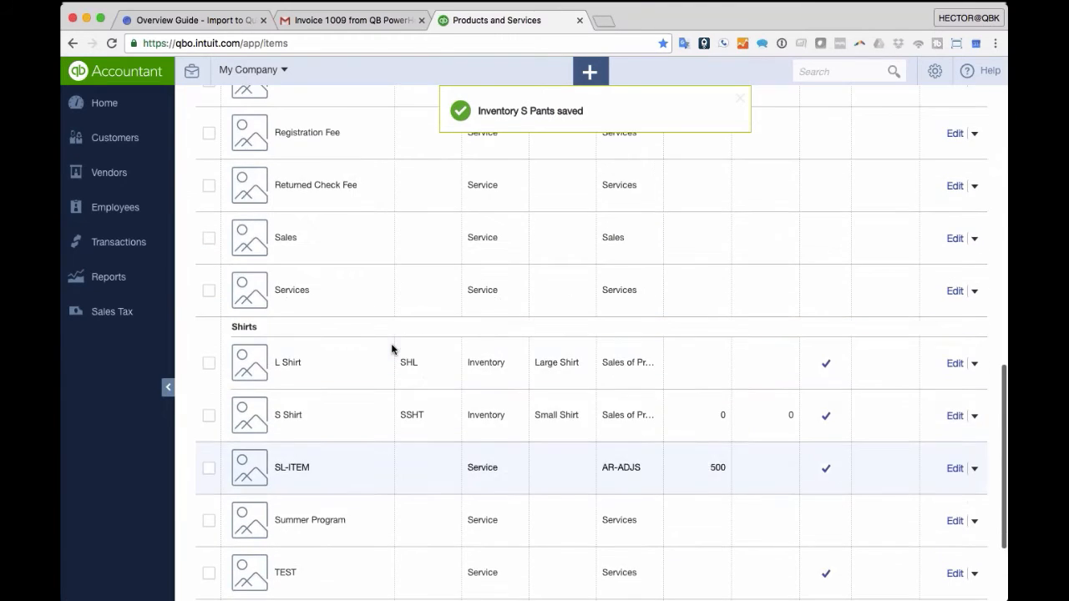
scroll(392, 349, down, 10)
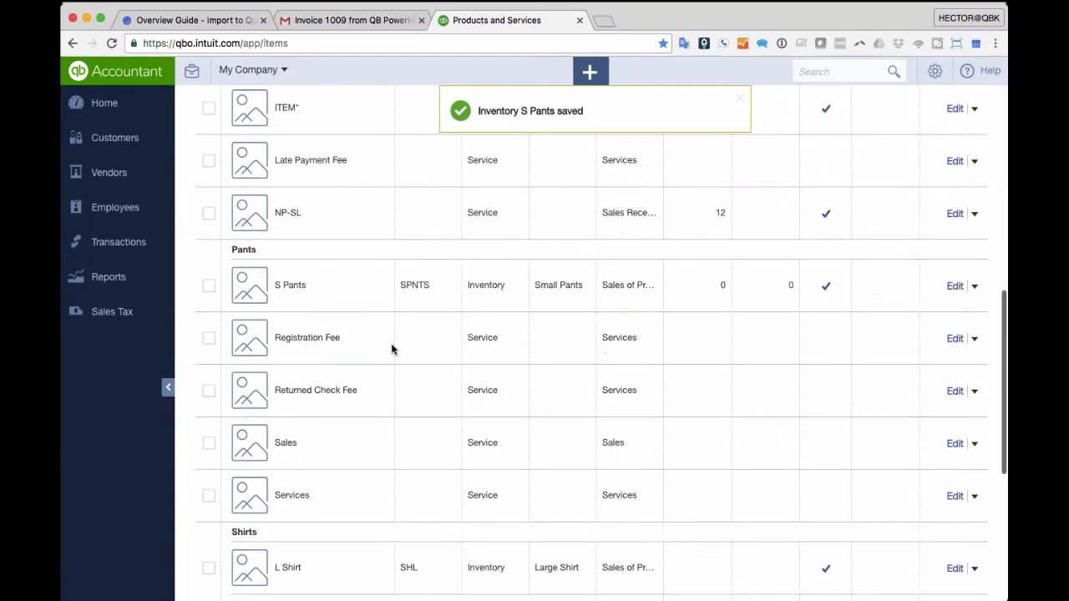
click(974, 282)
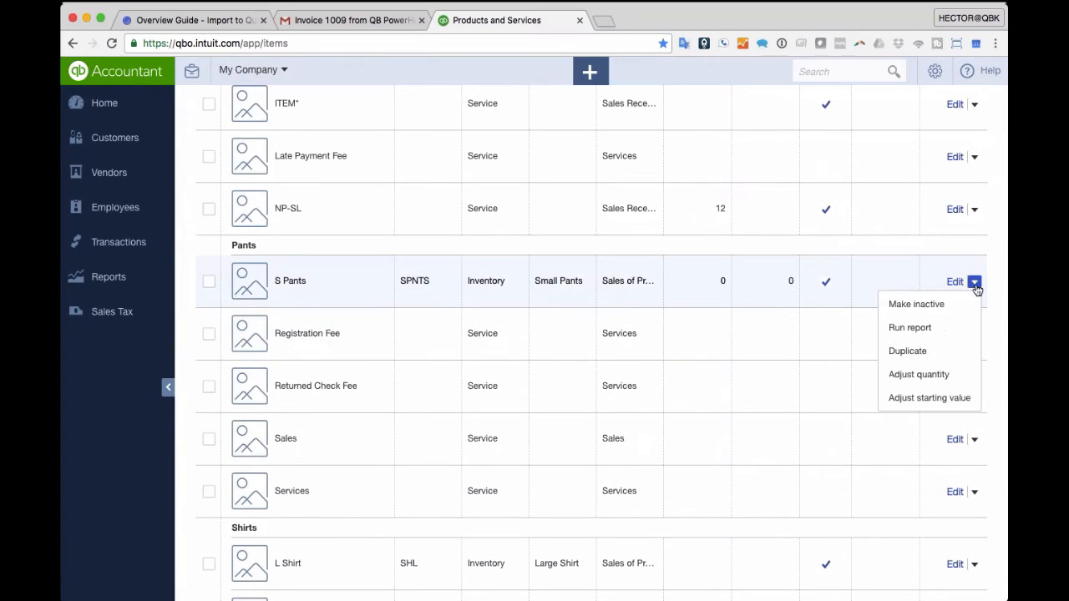
click(928, 351)
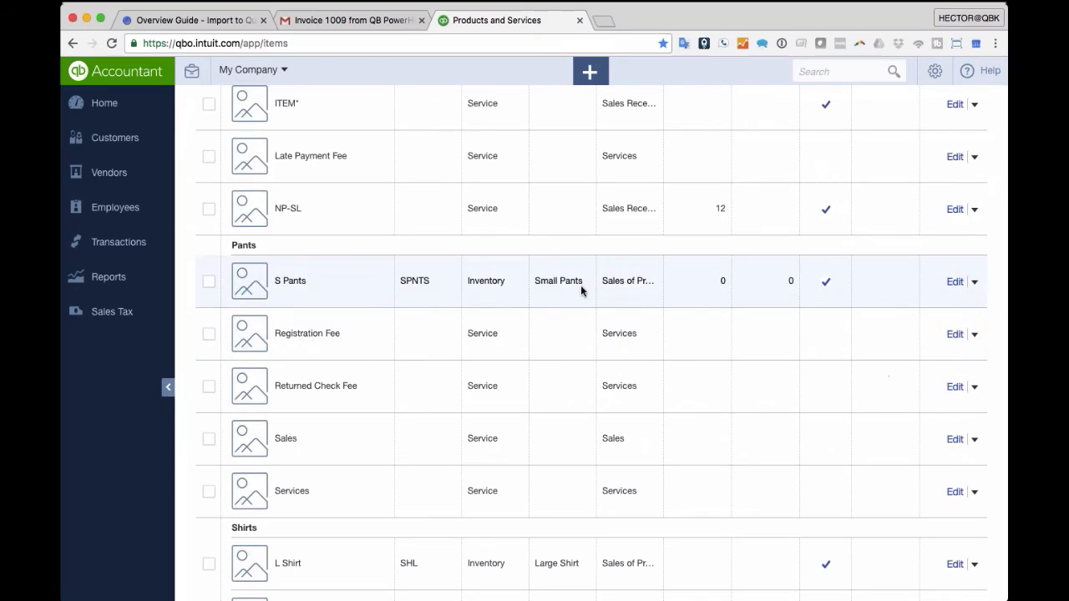
key(shift+Left)
text(L)
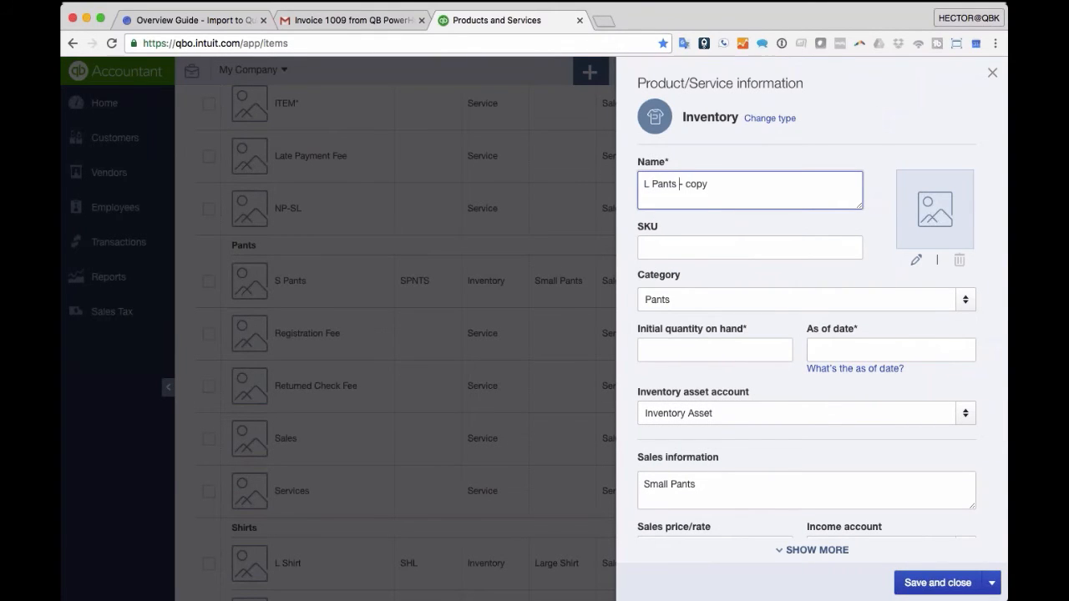
key(BackSpace)
key(BackSpace)
key(BackSpace)
key(BackSpace)
key(BackSpace)
key(BackSpace)
key(BackSpace)
- Give L Pants SKU LPNTS and quantity 0, then save it
key(Tab)
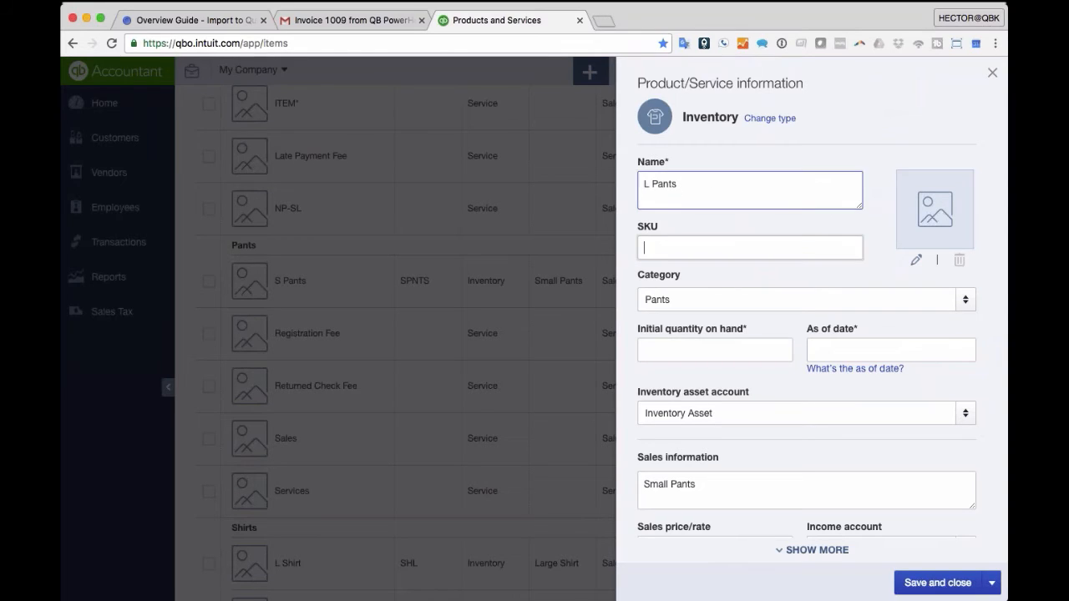
text(LPNTS)
key(Tab)
key(Tab)
key(Tab)
text(0)
key(Tab)
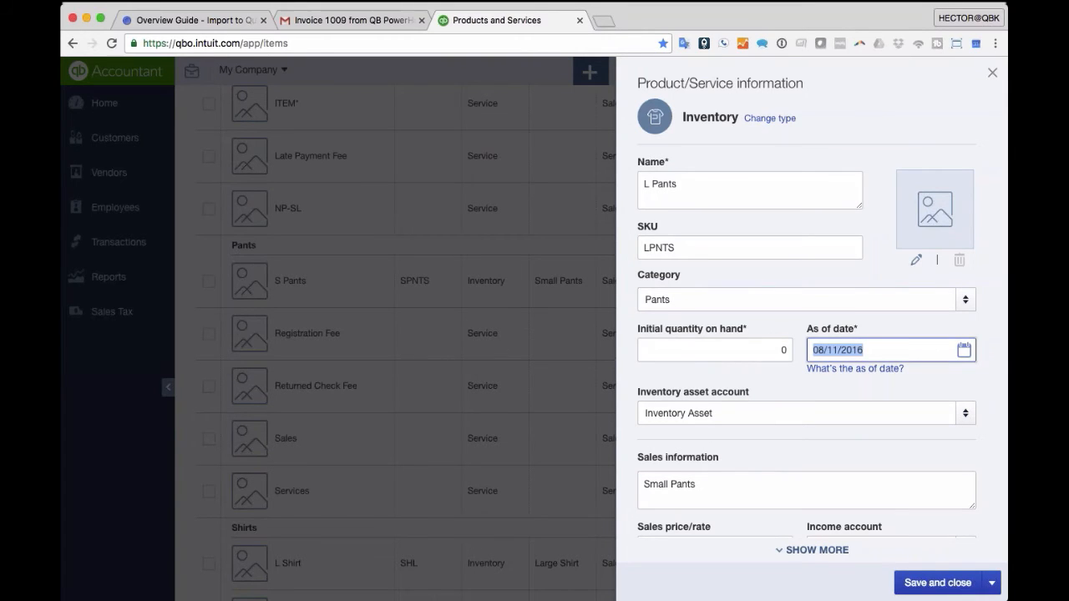
click(939, 583)
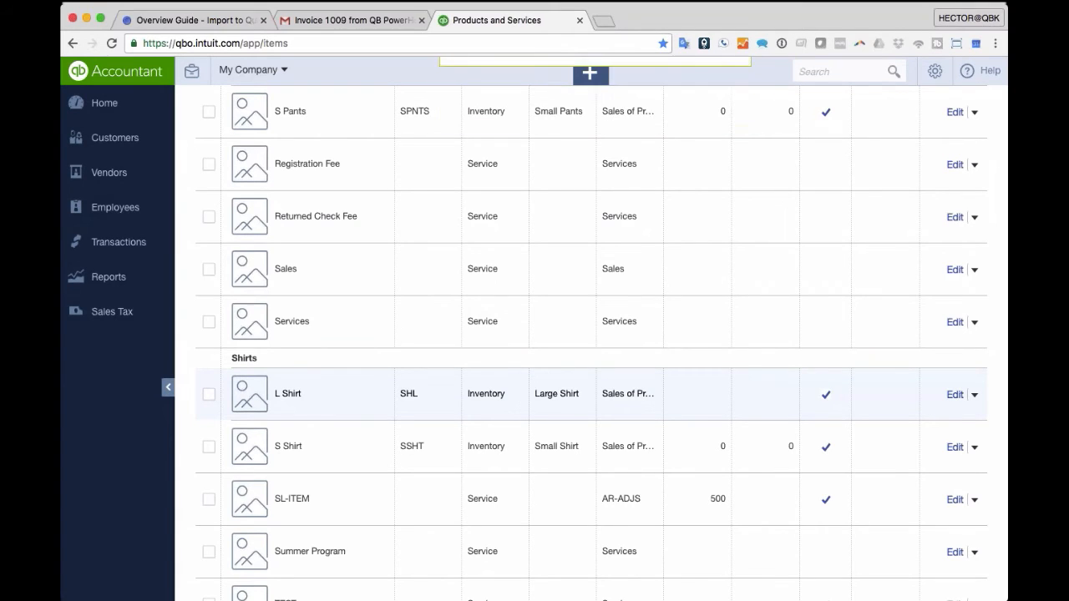
- Scroll to the top and bring up the Create menu
scroll(579, 308, up, 5)
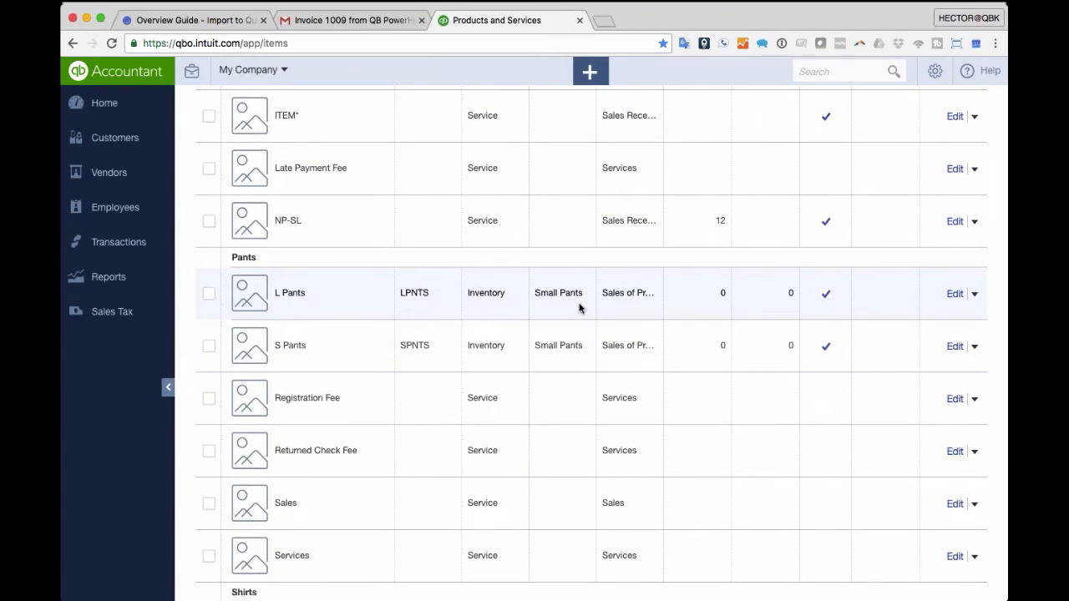
scroll(580, 308, up, 1)
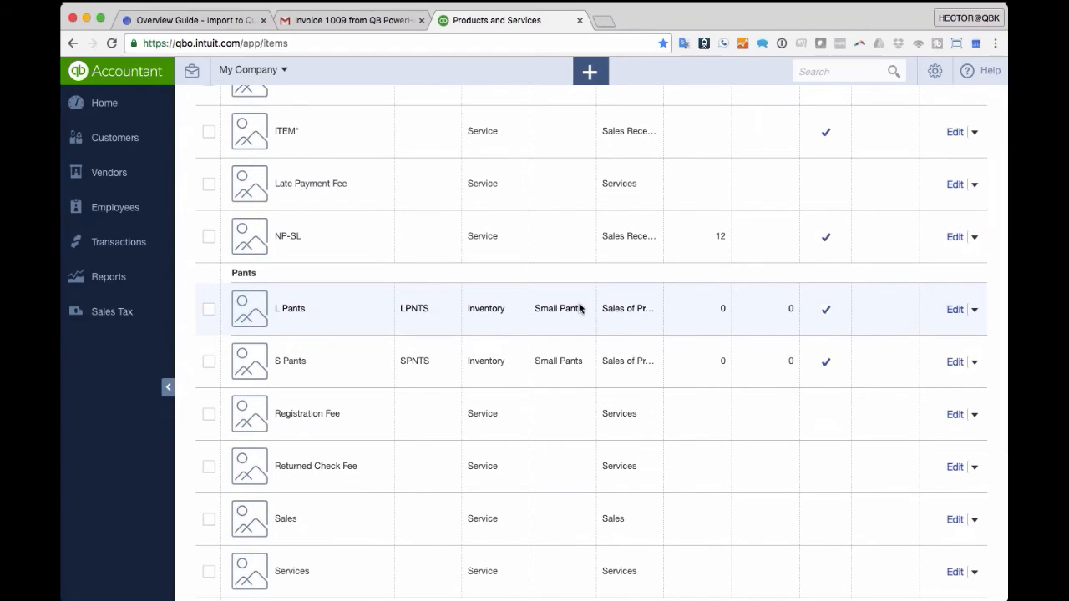
scroll(551, 282, up, 10)
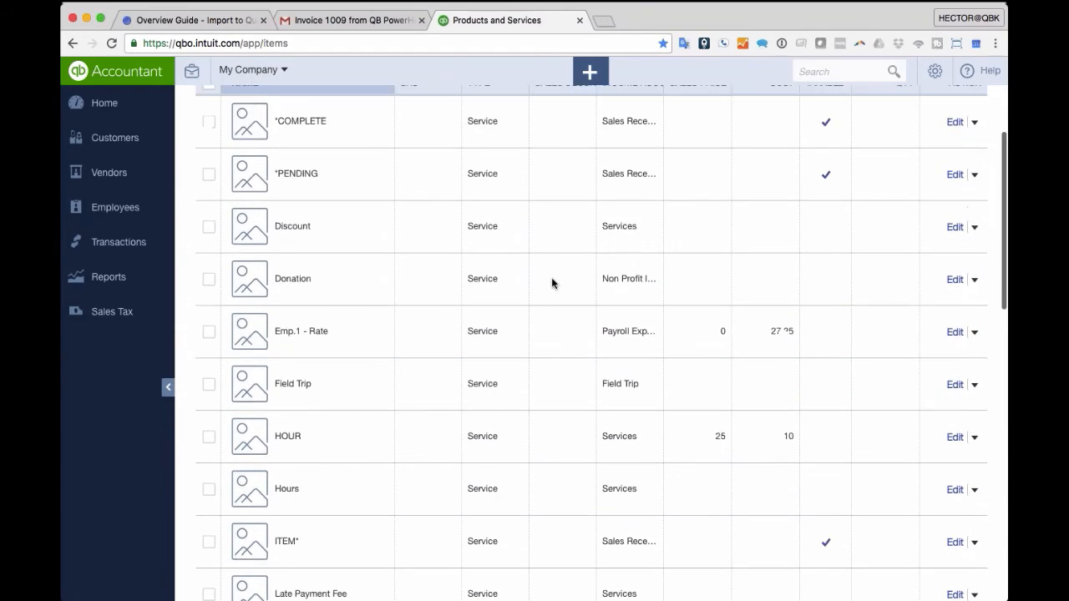
click(593, 73)
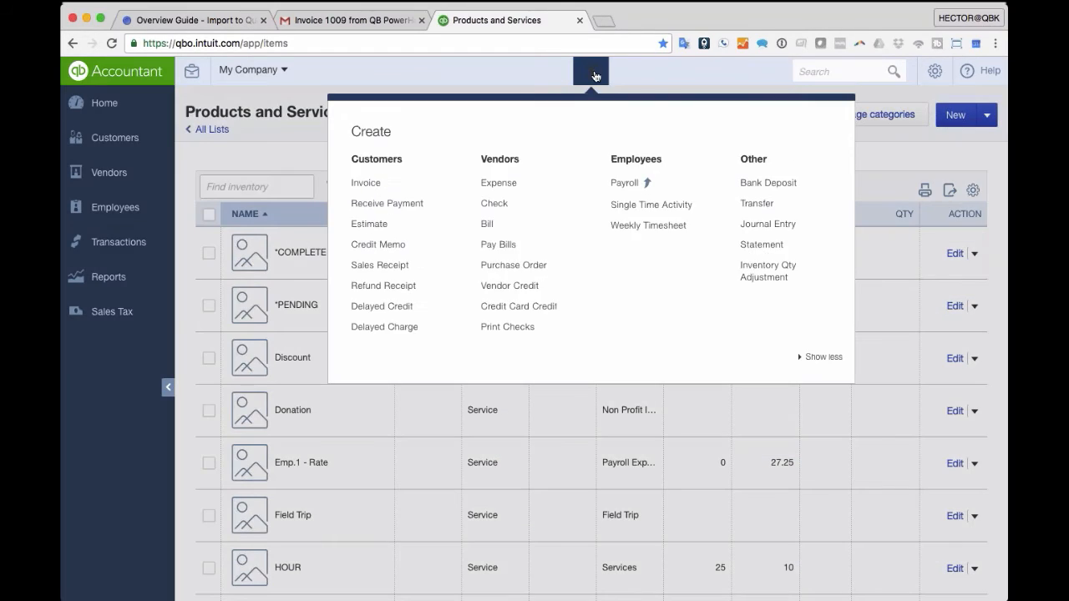
- Start a bill from Apple Developer Program using item detail lines, with extra lines added
click(492, 229)
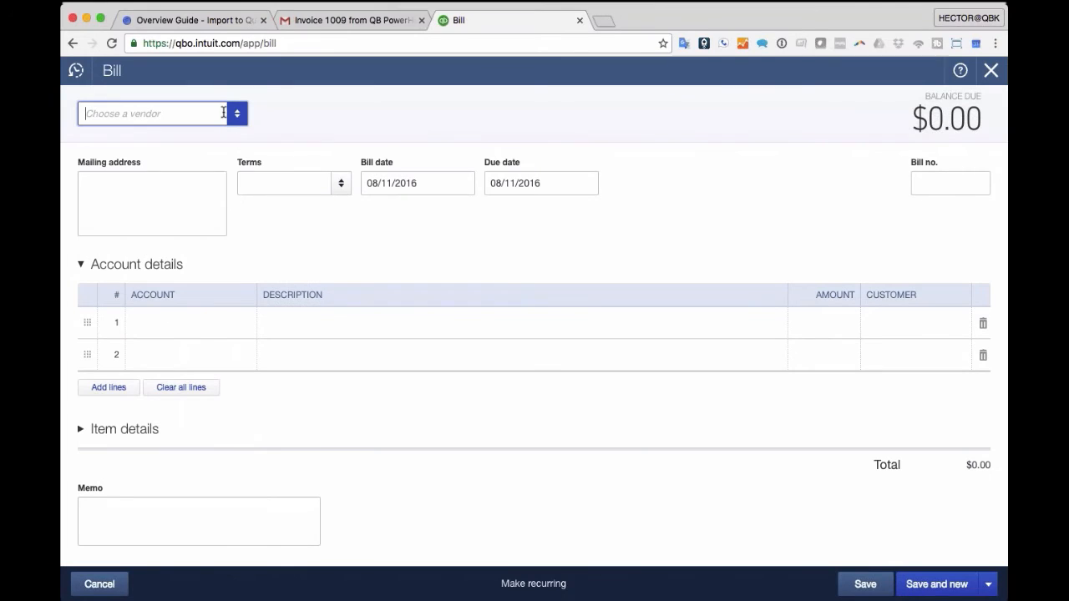
click(224, 114)
click(120, 216)
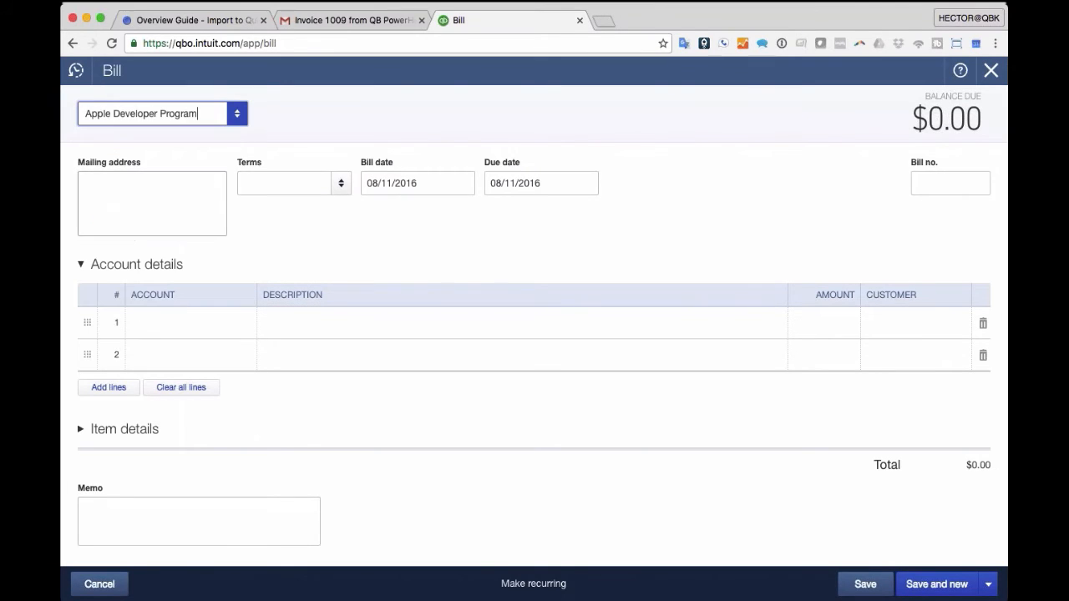
click(173, 326)
click(81, 264)
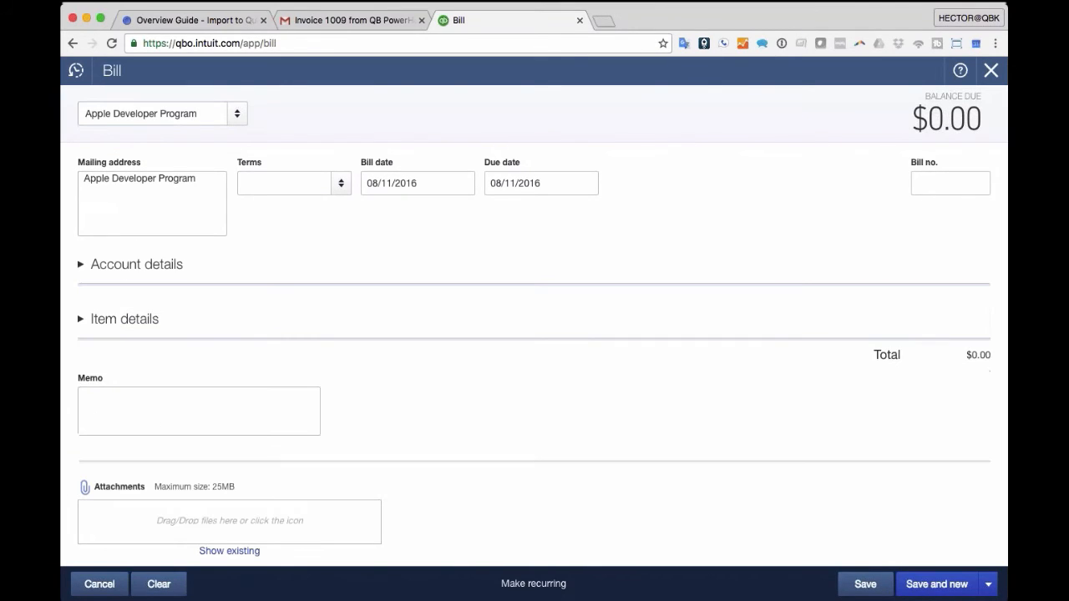
click(80, 319)
click(176, 377)
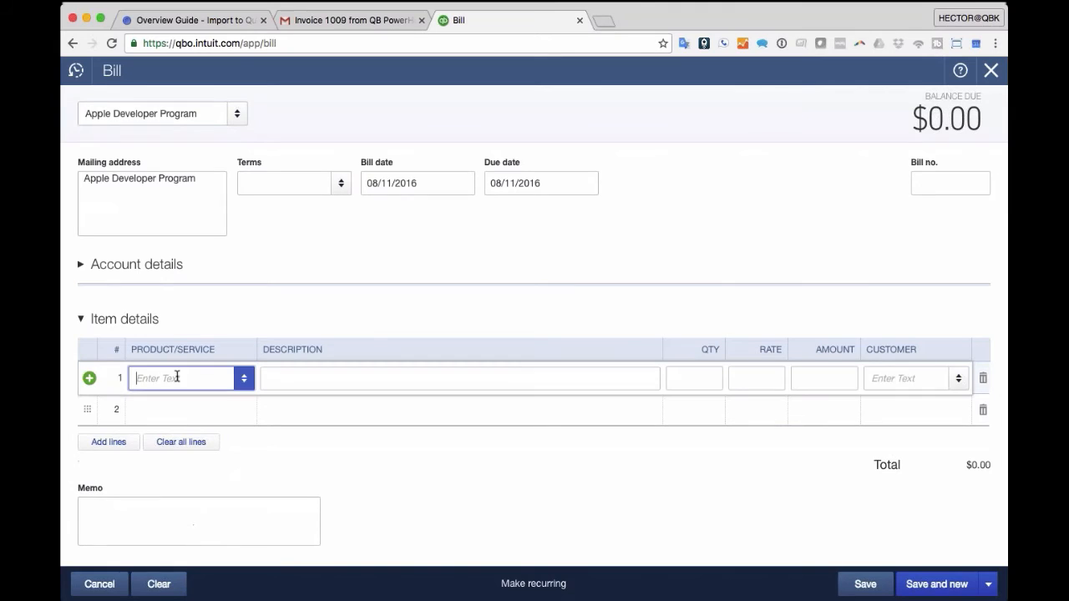
click(106, 443)
- Put L Pants on the bill's first item line
click(154, 378)
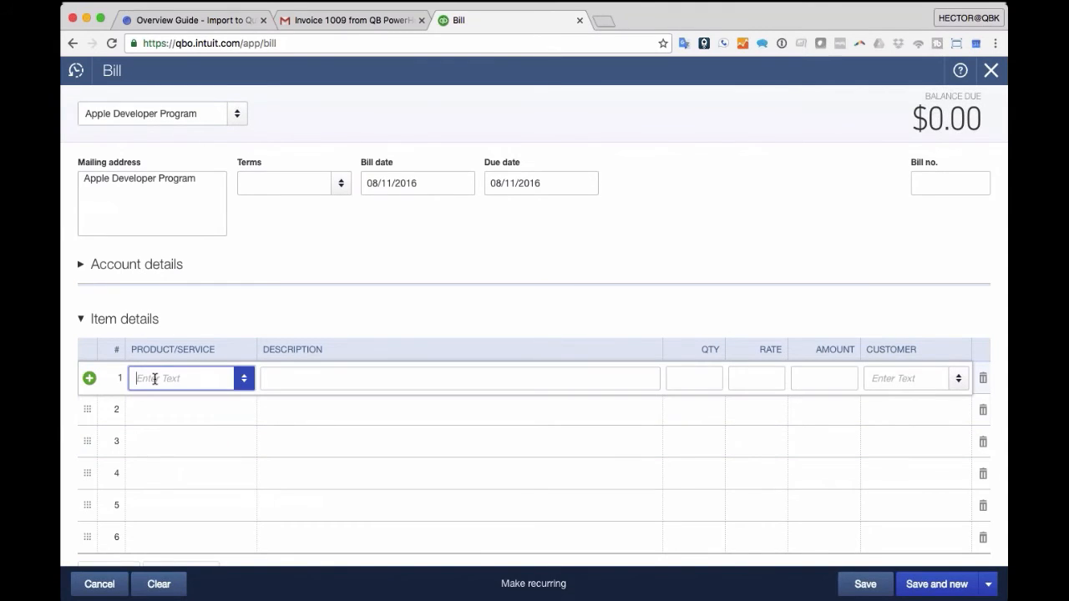
text(s)
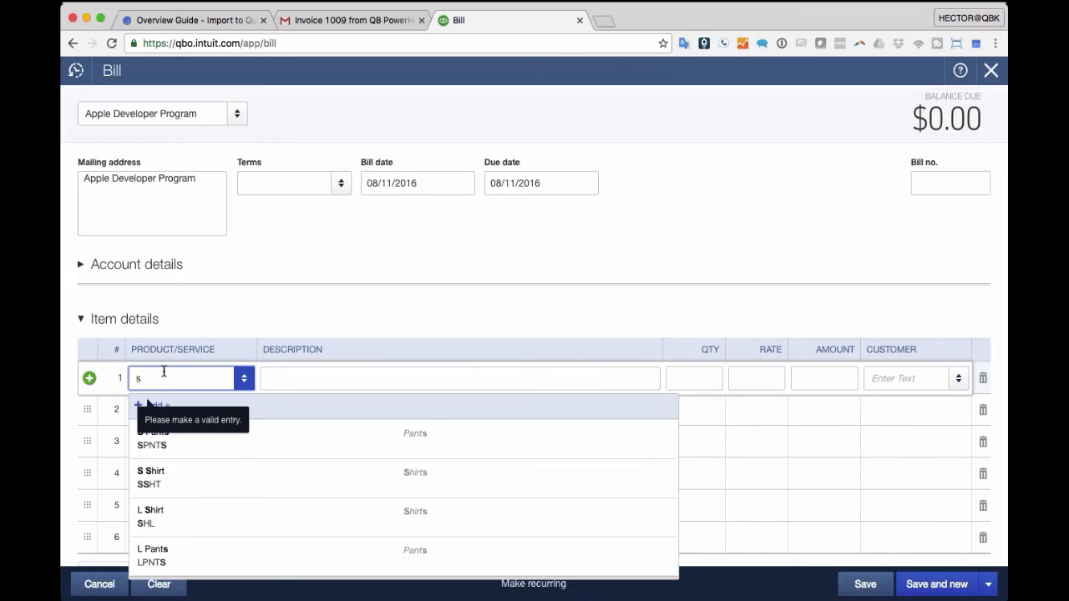
text(nts)
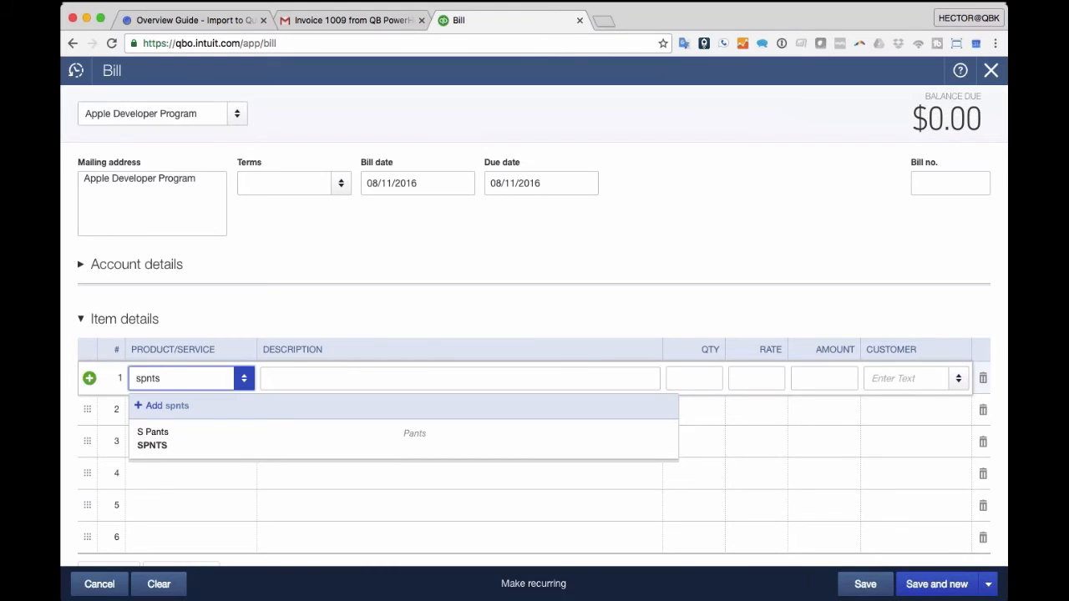
double_click(147, 379)
text(pants)
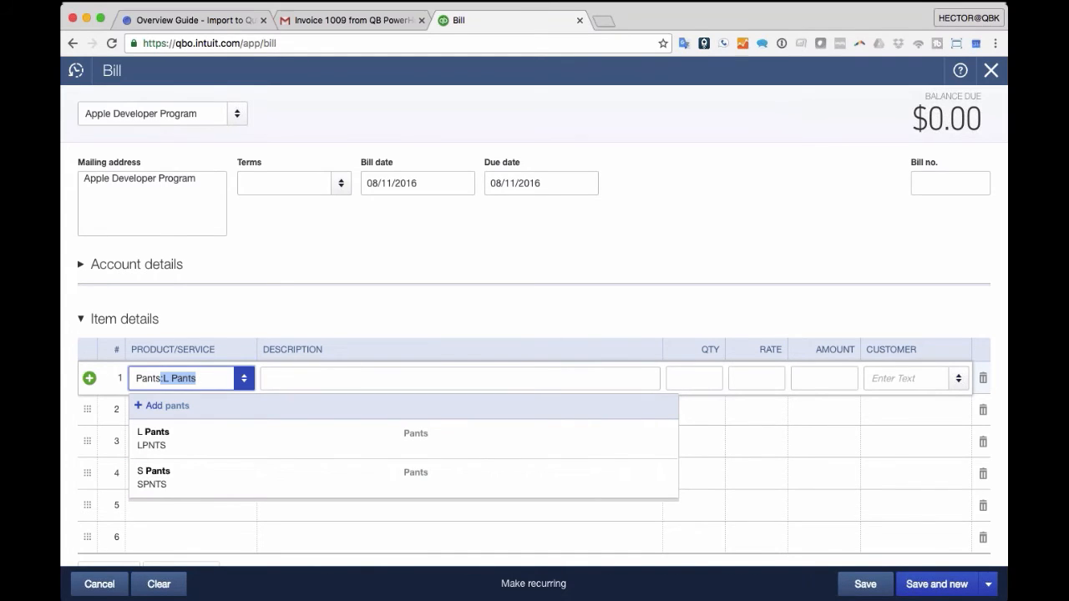
click(196, 380)
click(174, 437)
- Add S Pants, L Shirt and S Shirt on lines two through four
click(183, 410)
text(pans)
key(BackSpace)
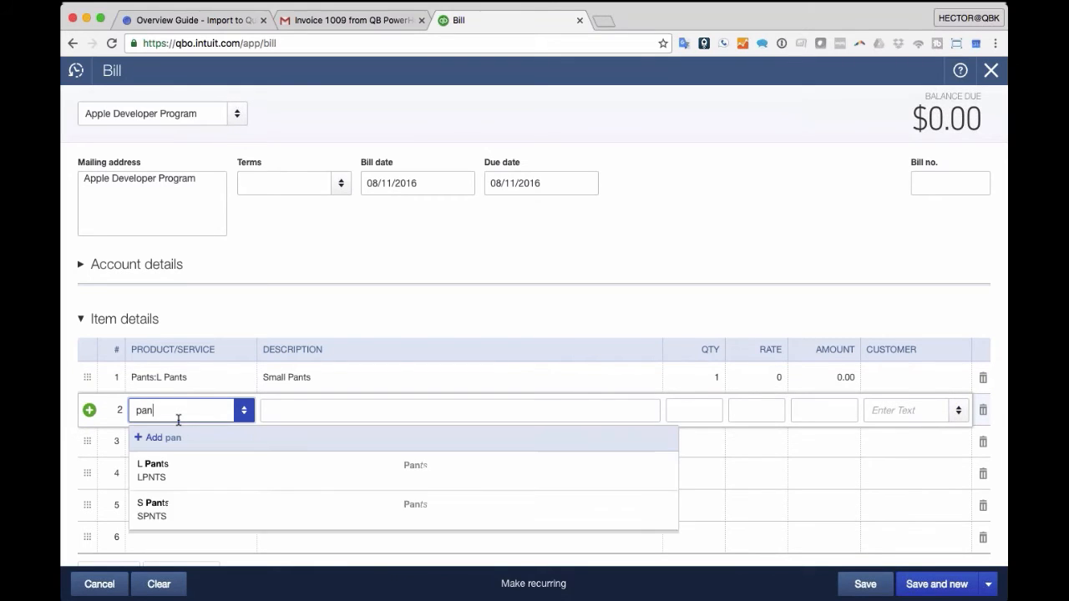
click(163, 505)
click(180, 442)
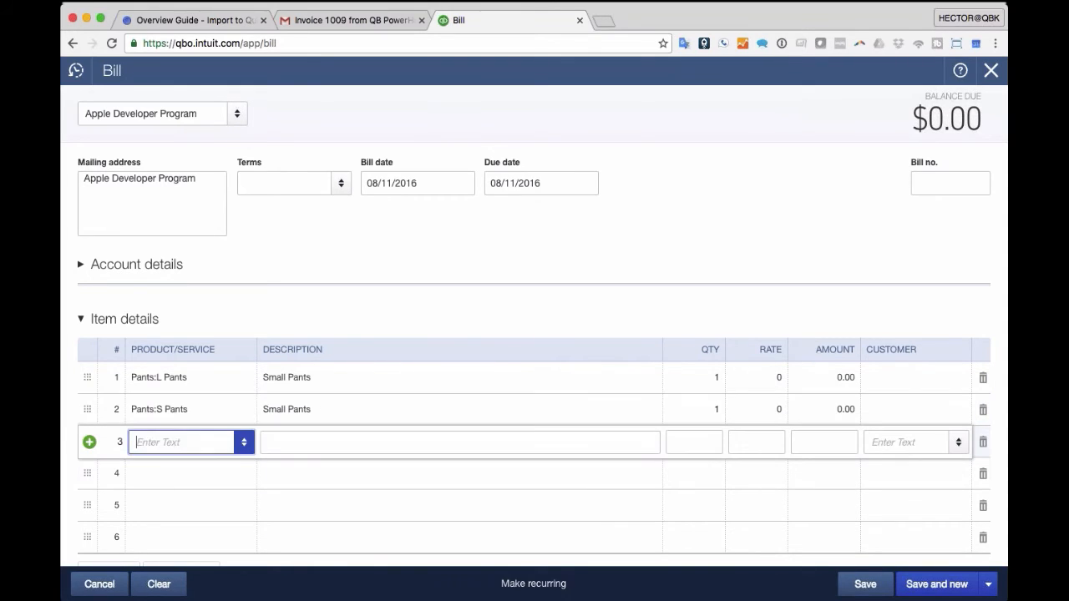
text(sh)
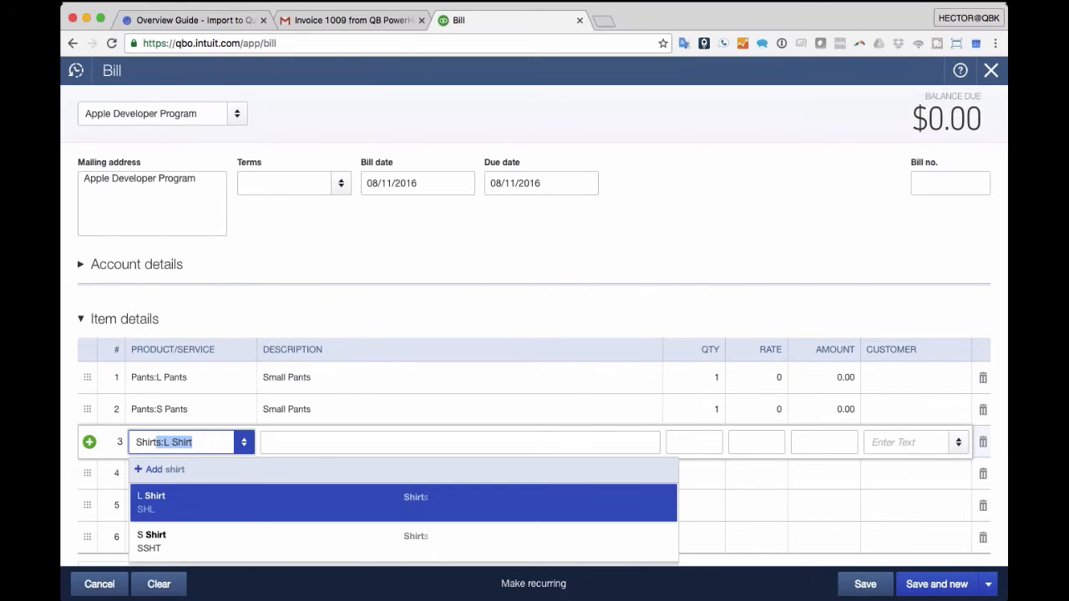
click(152, 495)
click(152, 474)
text(s:L Shi)
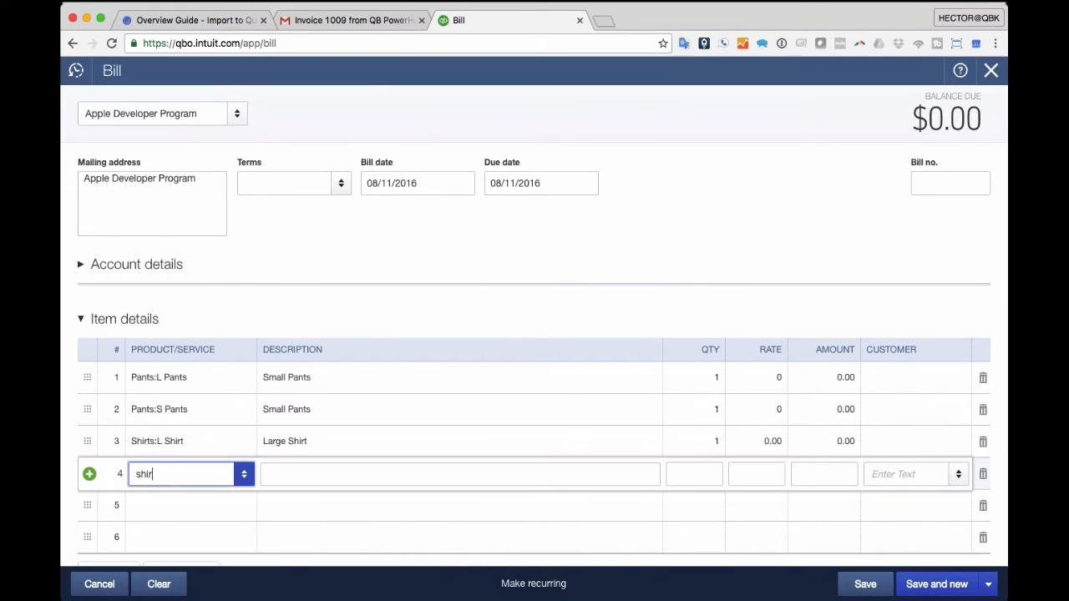
text(rt)
click(160, 576)
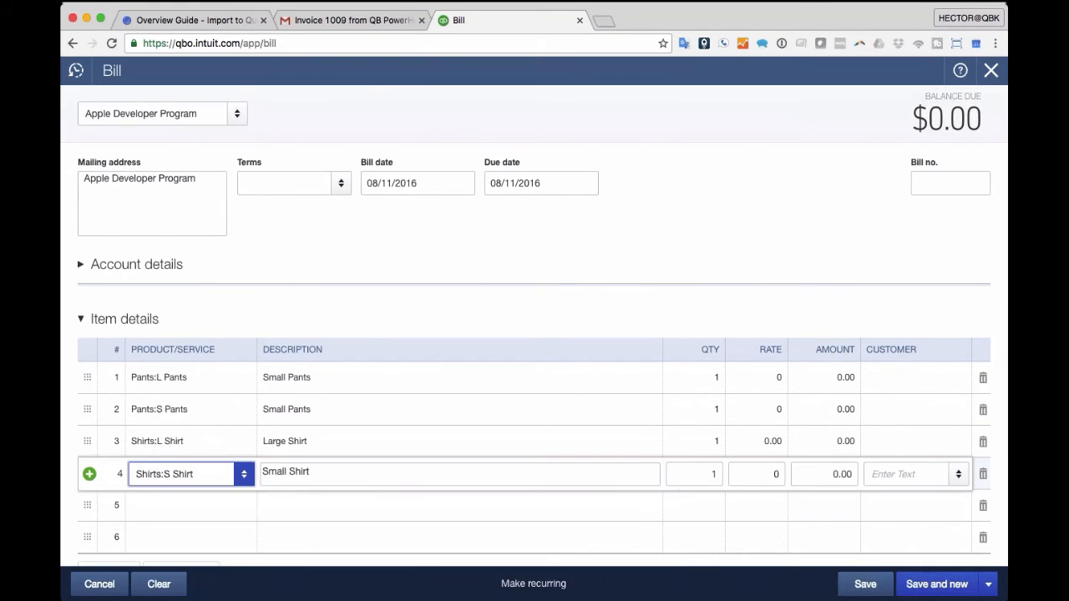
click(700, 379)
- Enter quantities and rates: 120 at 5, 256 at 6, 240 at 7, 300 at 9
text(120)
key(Tab)
text(5)
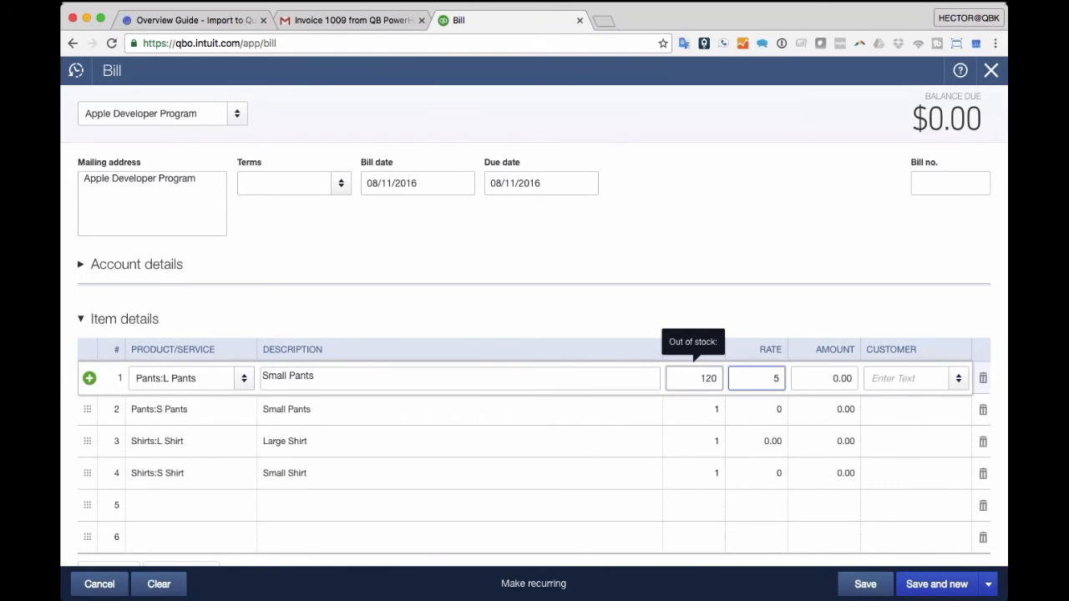
key(Tab)
key(Tab)
key(Tab)
key(Tab)
key(Tab)
text(256)
key(Tab)
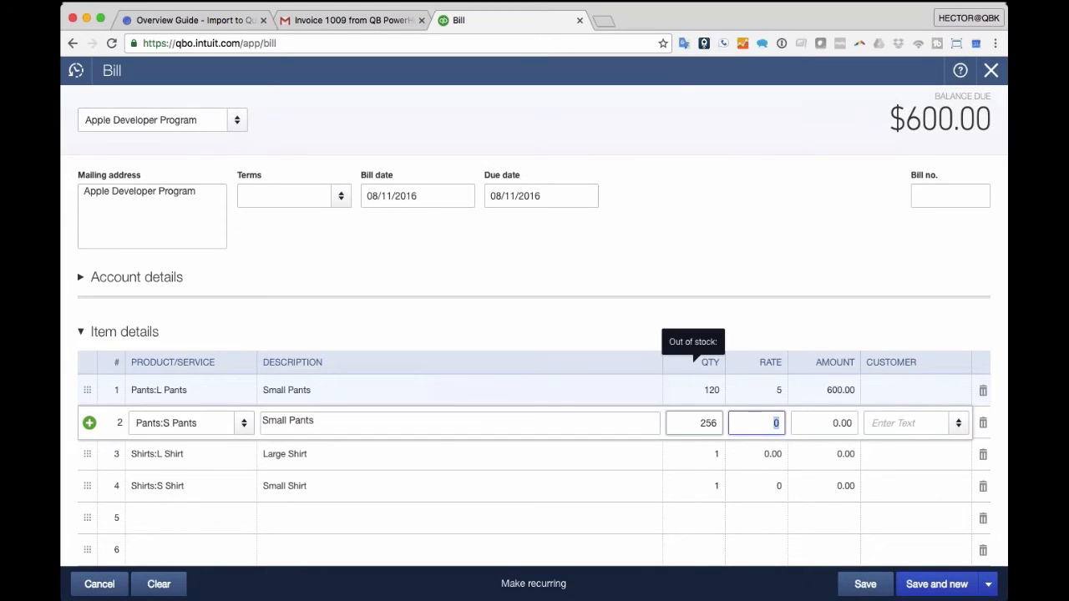
key(Tab)
key(Tab)
key(Tab)
key(Tab)
key(Tab)
text(240)
key(Tab)
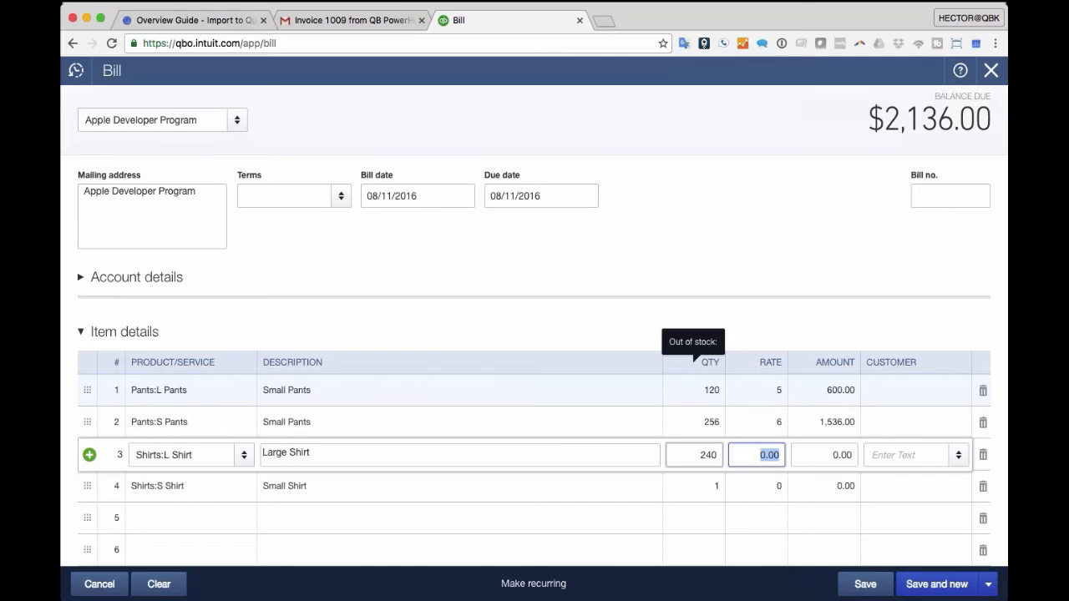
text(7)
key(Tab)
key(Tab)
key(Tab)
key(Tab)
key(Tab)
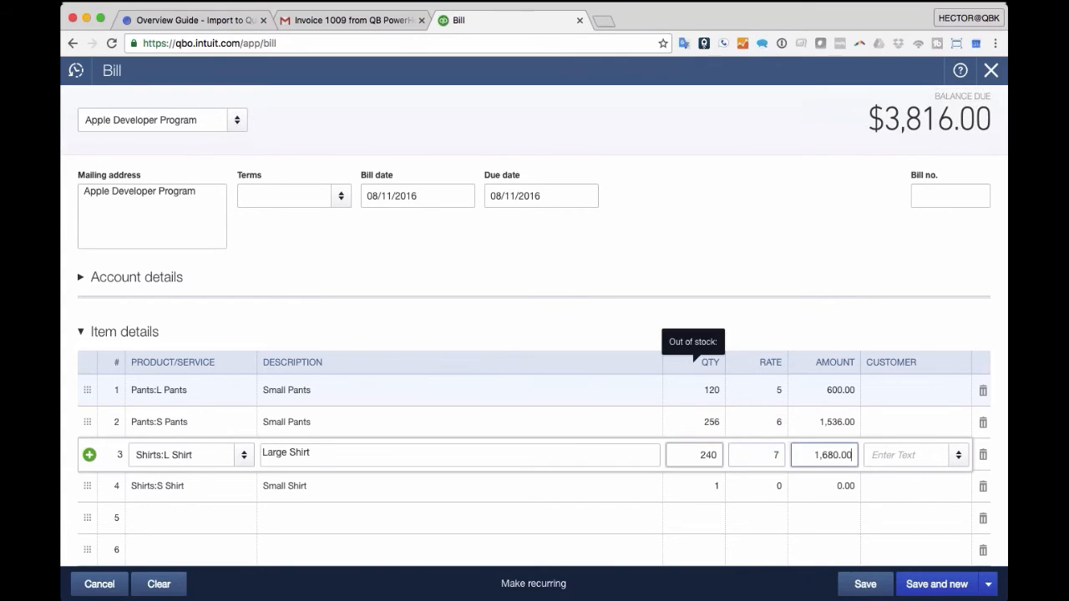
text(300)
key(Tab)
text(9)
key(Tab)
key(Tab)
key(Tab)
key(Tab)
key(Tab)
- Save and close the $6,516 bill
scroll(534, 335, down, 2)
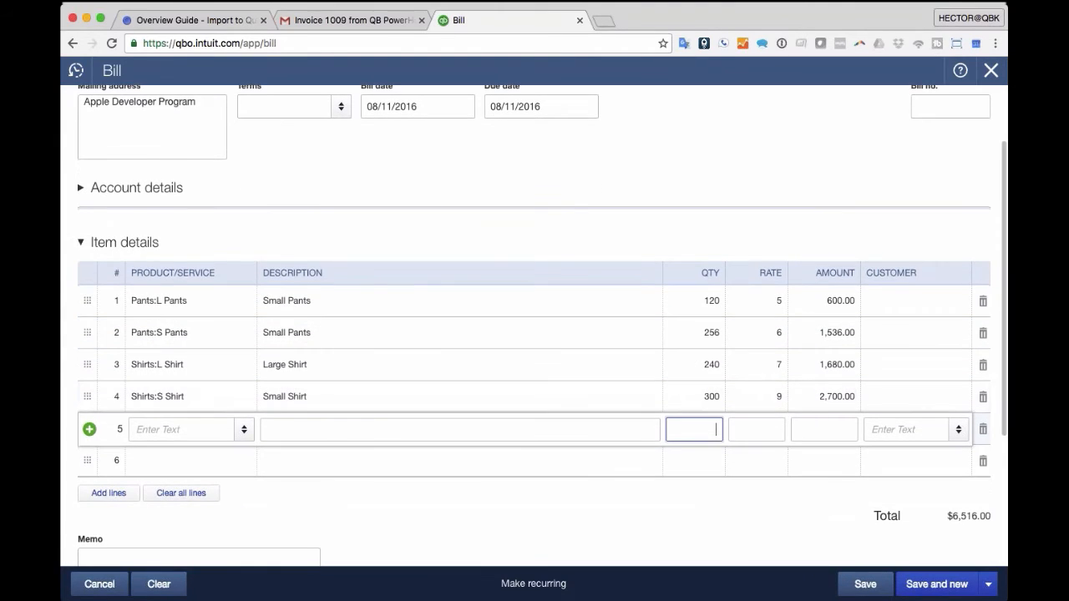
click(989, 584)
click(927, 558)
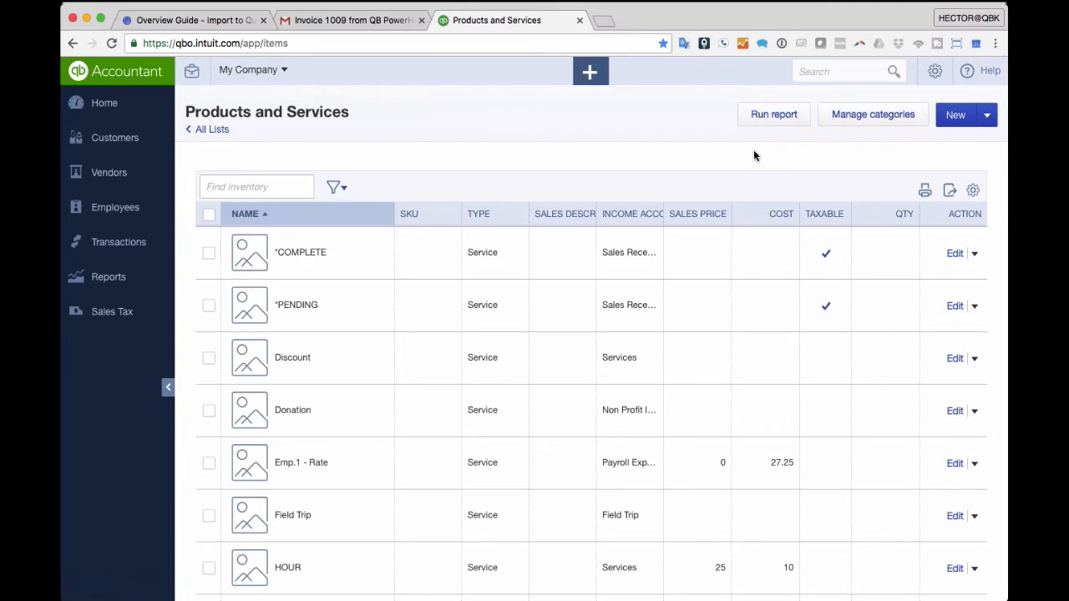
- Run the Inventory Valuation Summary from the Manage Products and Inventory reports
click(122, 277)
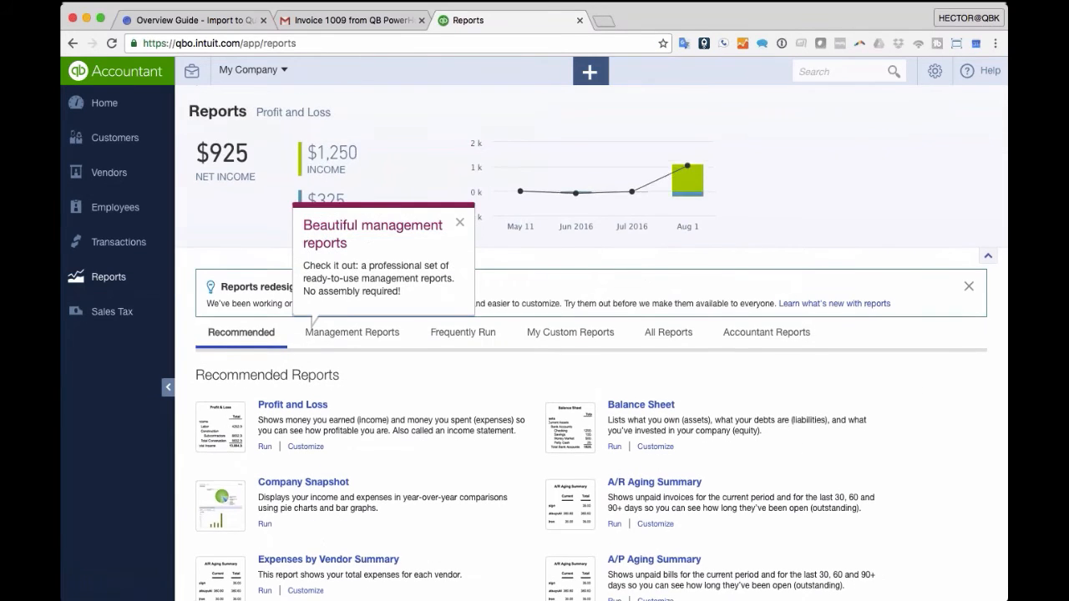
scroll(591, 343, down, 3)
click(668, 223)
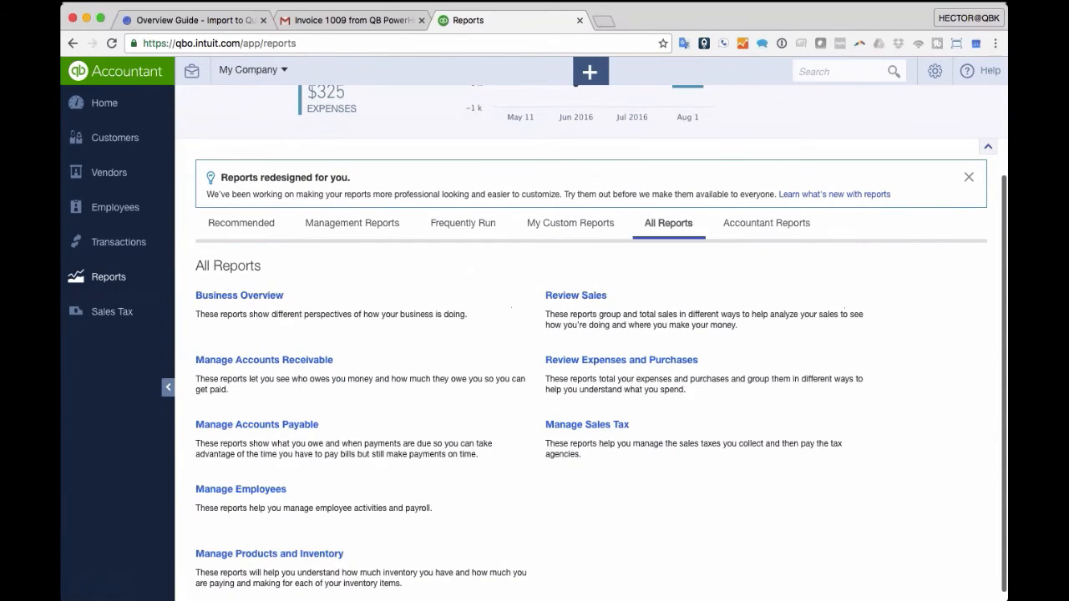
scroll(339, 482, down, 1)
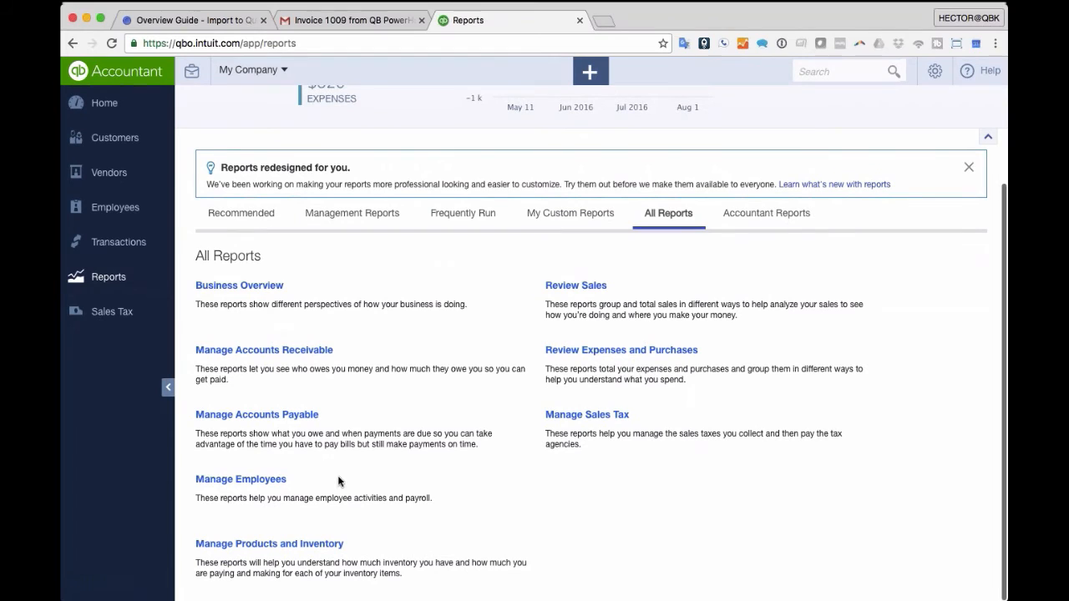
click(270, 545)
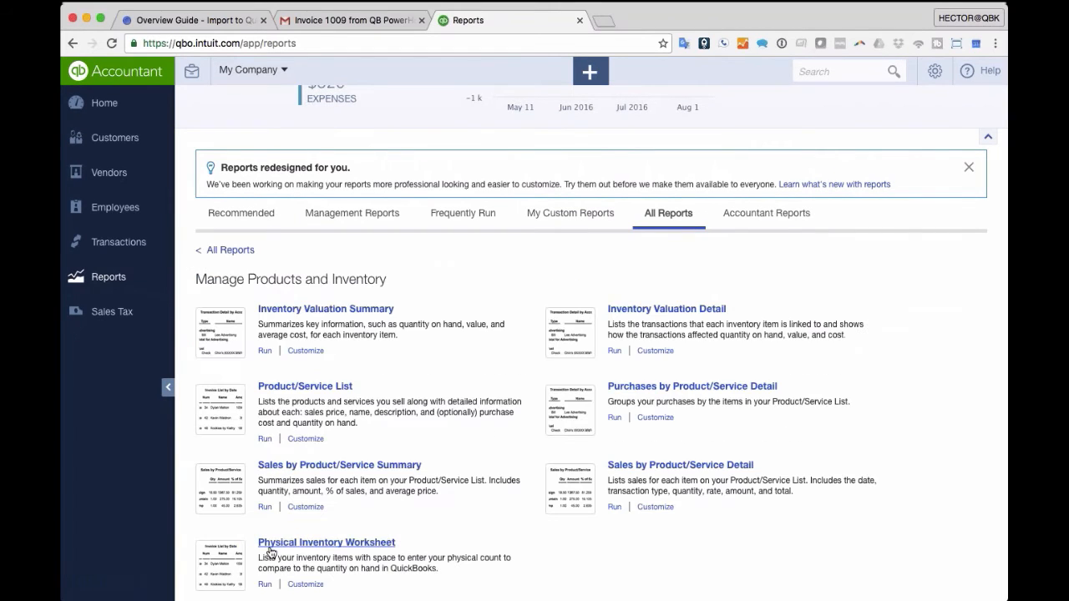
scroll(573, 531, down, 1)
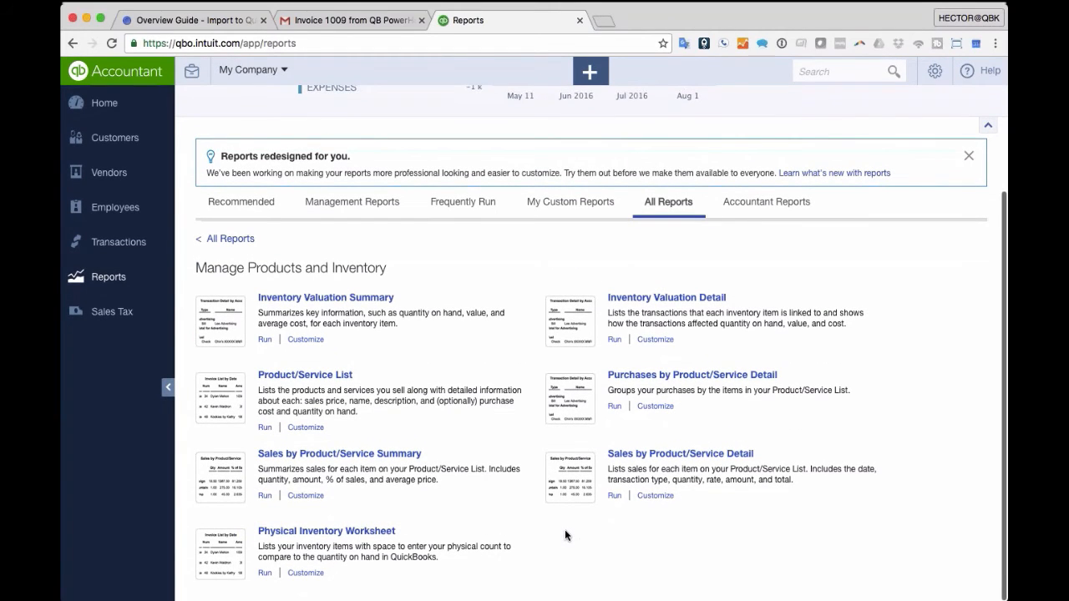
click(326, 298)
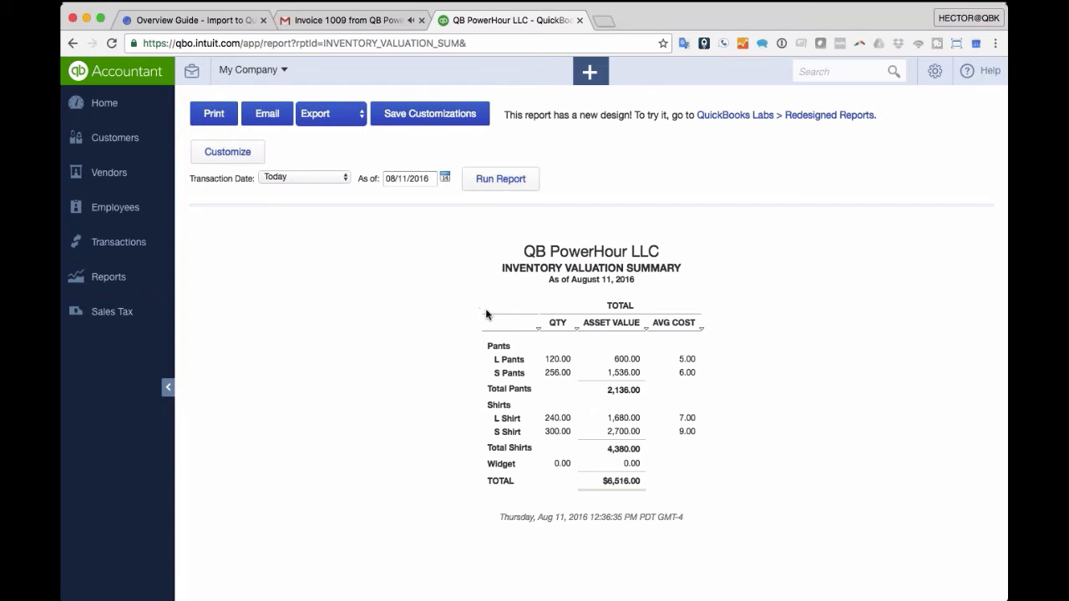
- Return to Reports and run the Physical Inventory Worksheet
click(92, 283)
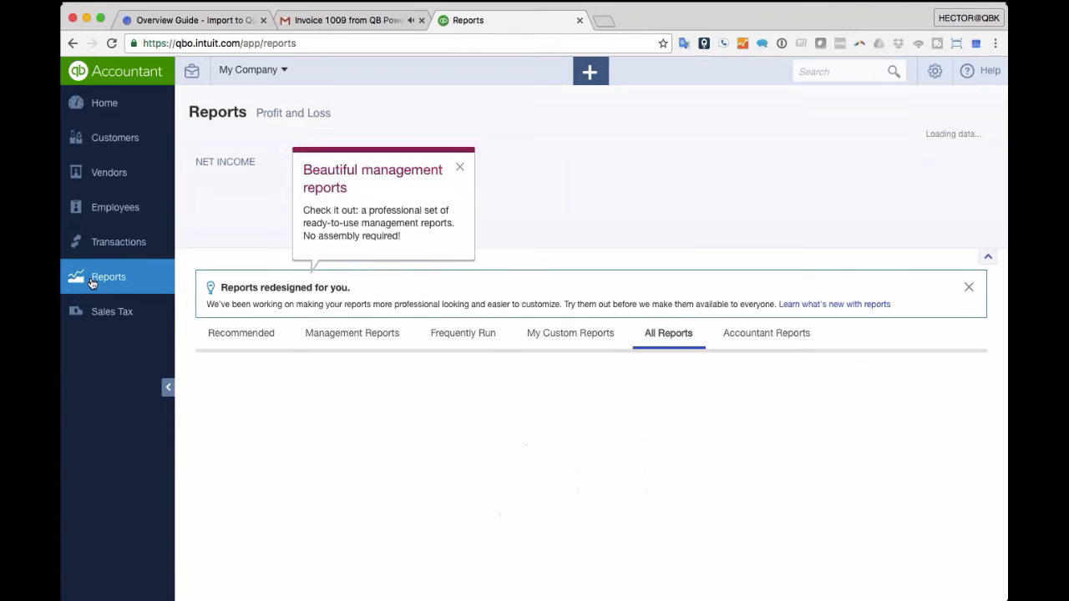
scroll(613, 386, down, 2)
scroll(614, 386, down, 1)
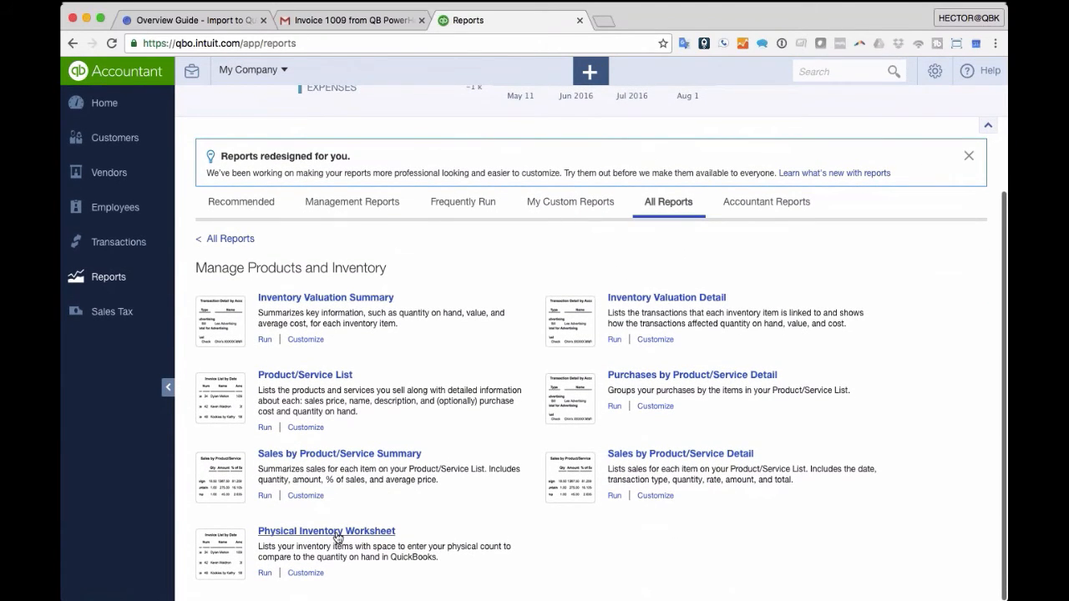
click(337, 535)
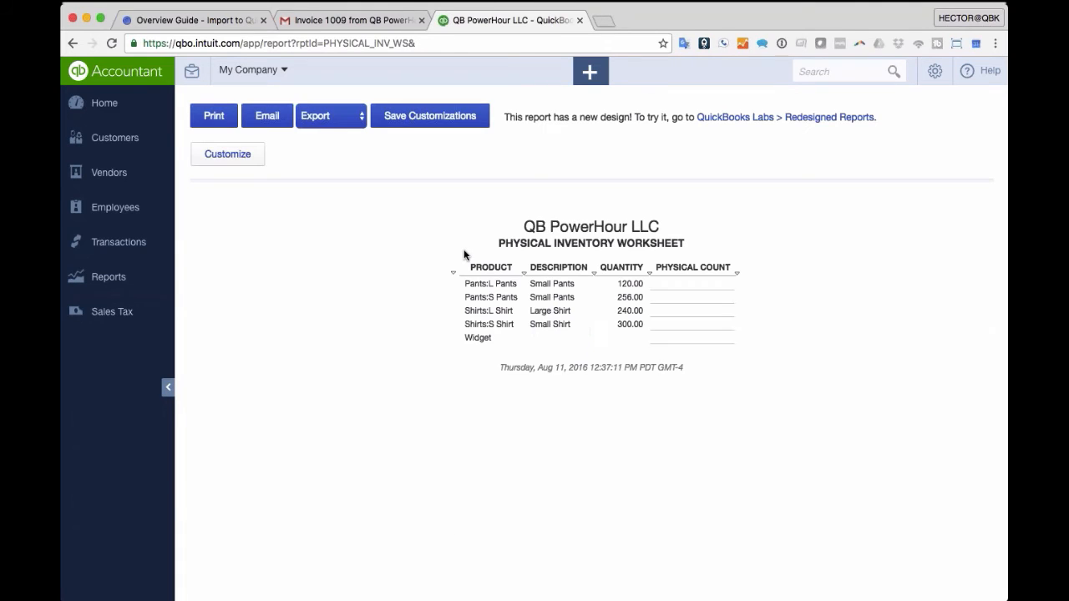
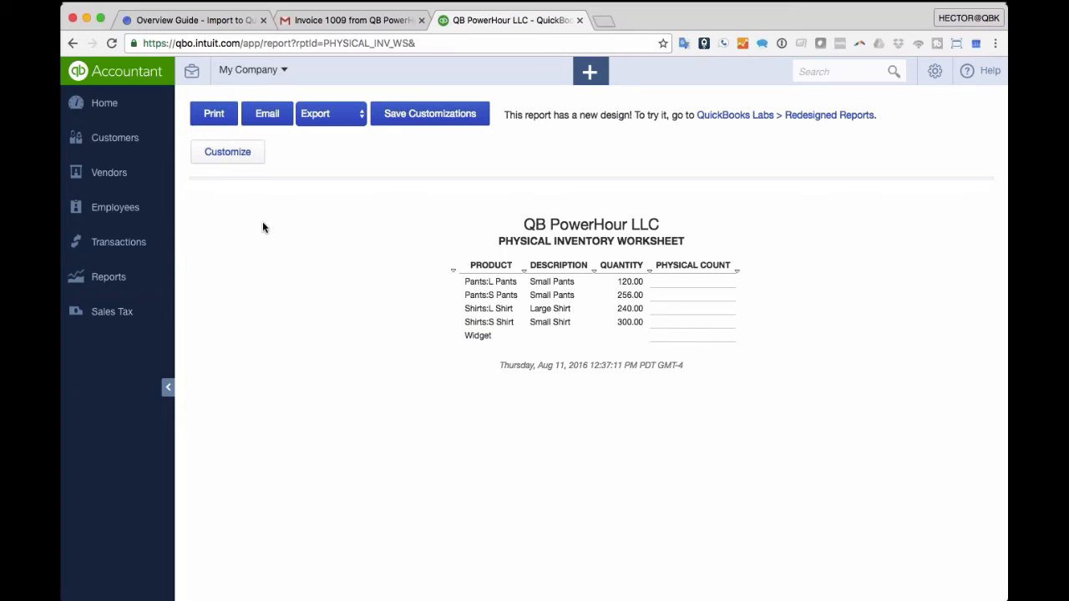
- In the report's customization options, set Sort By to SKU
click(224, 153)
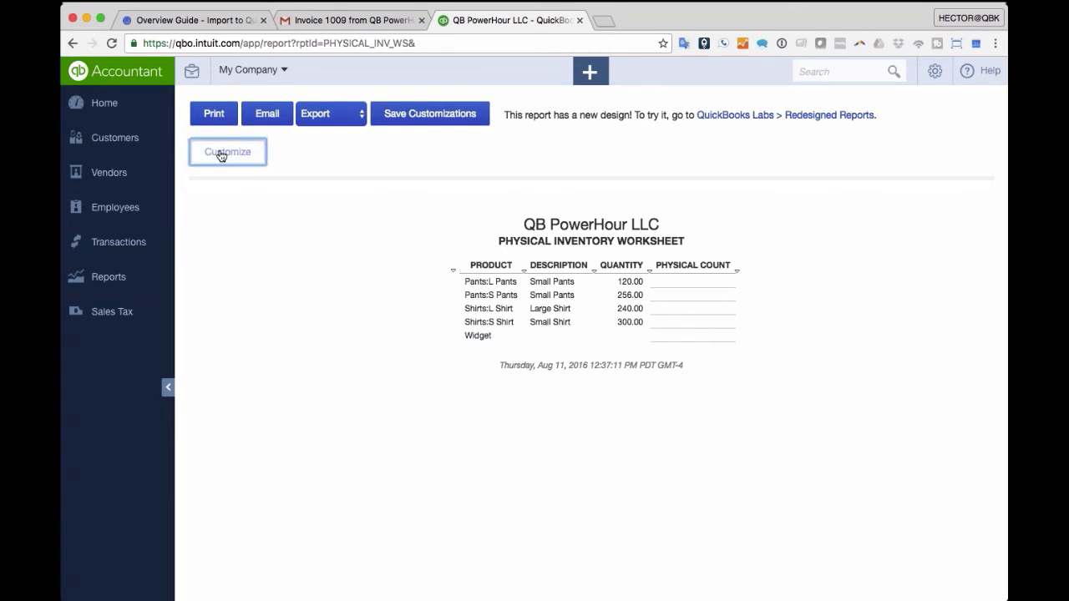
scroll(459, 316, down, 10)
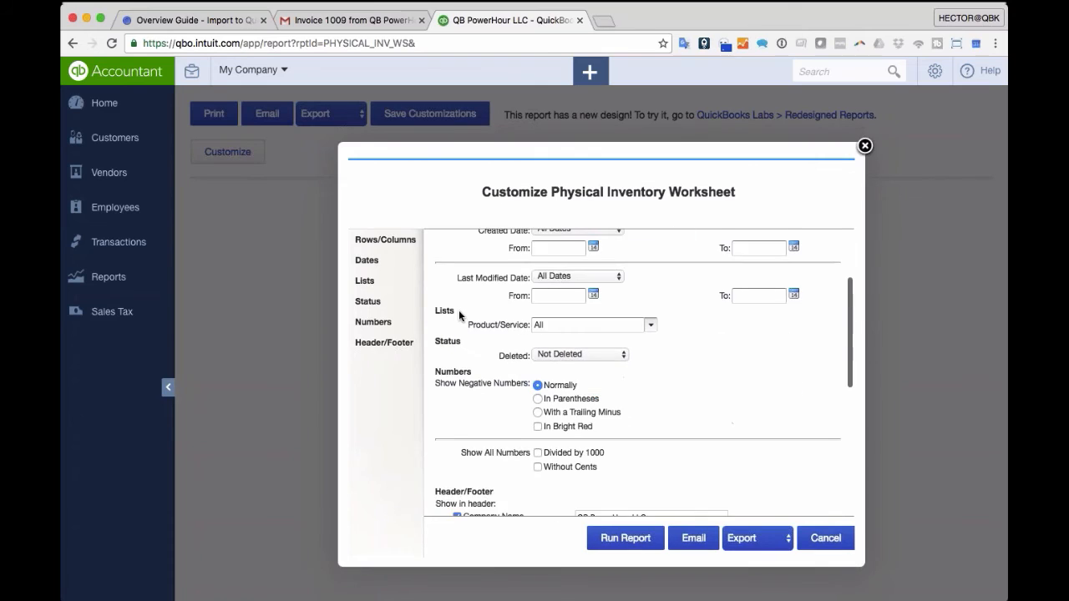
scroll(465, 311, up, 10)
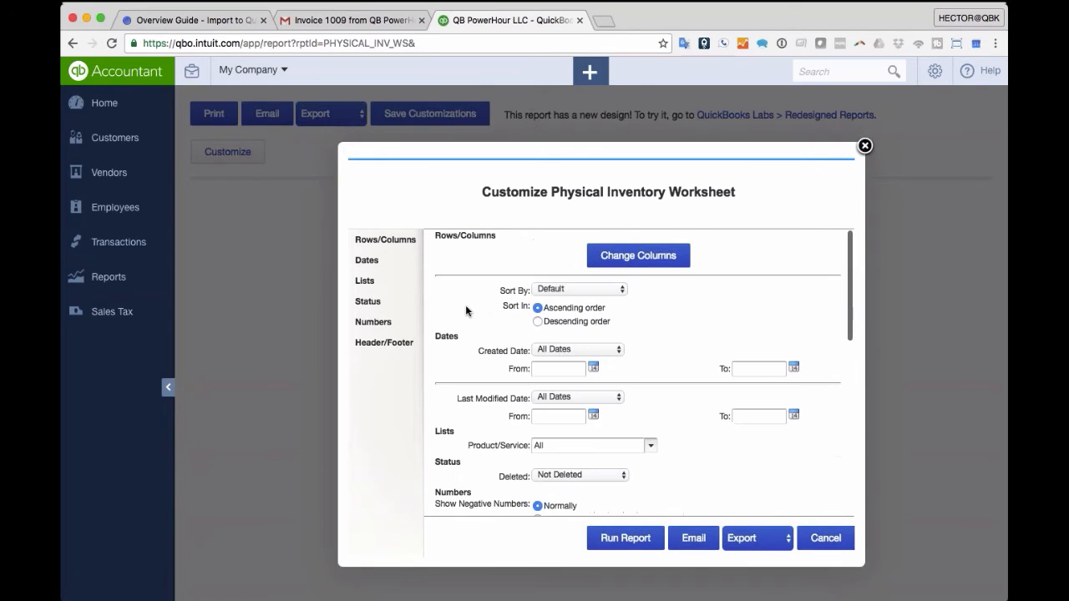
click(365, 281)
scroll(511, 347, down, 5)
scroll(511, 347, up, 10)
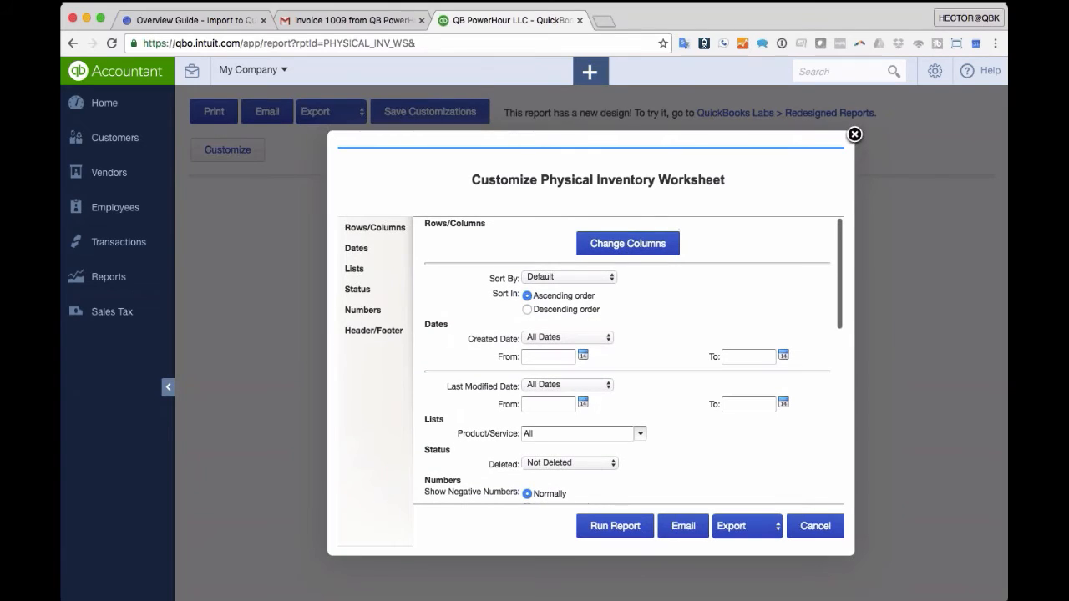
click(570, 277)
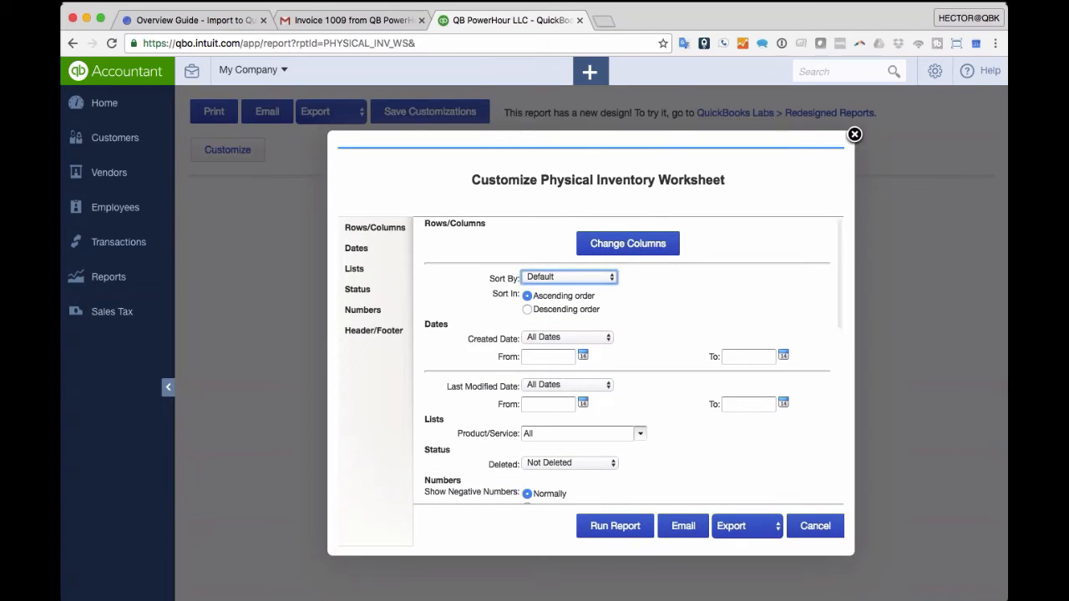
click(548, 424)
- Add an SKU column after Product and rerun the Physical Inventory Worksheet
click(632, 243)
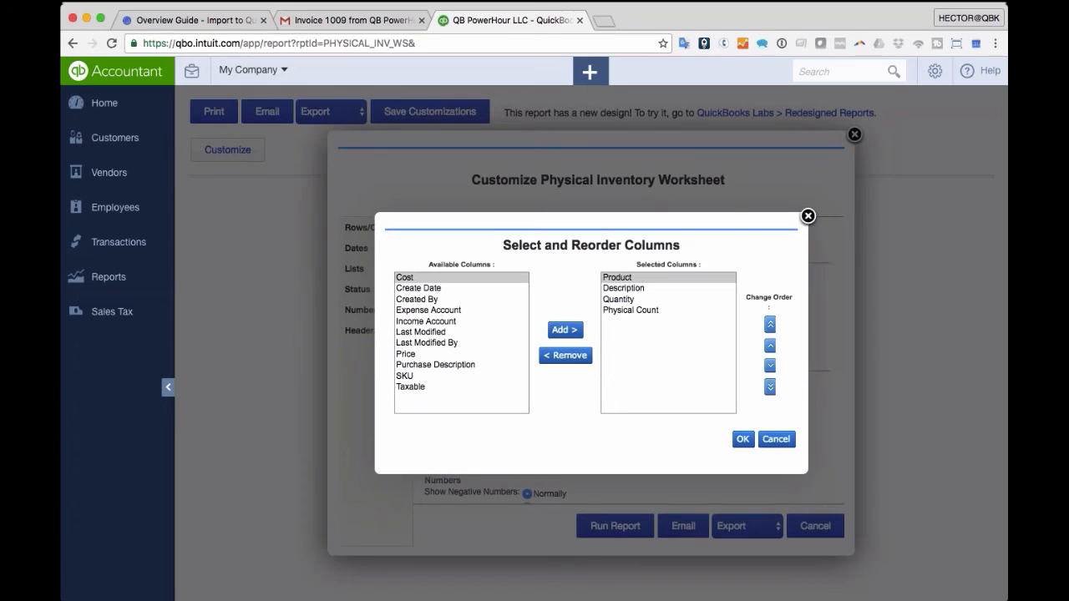
click(420, 377)
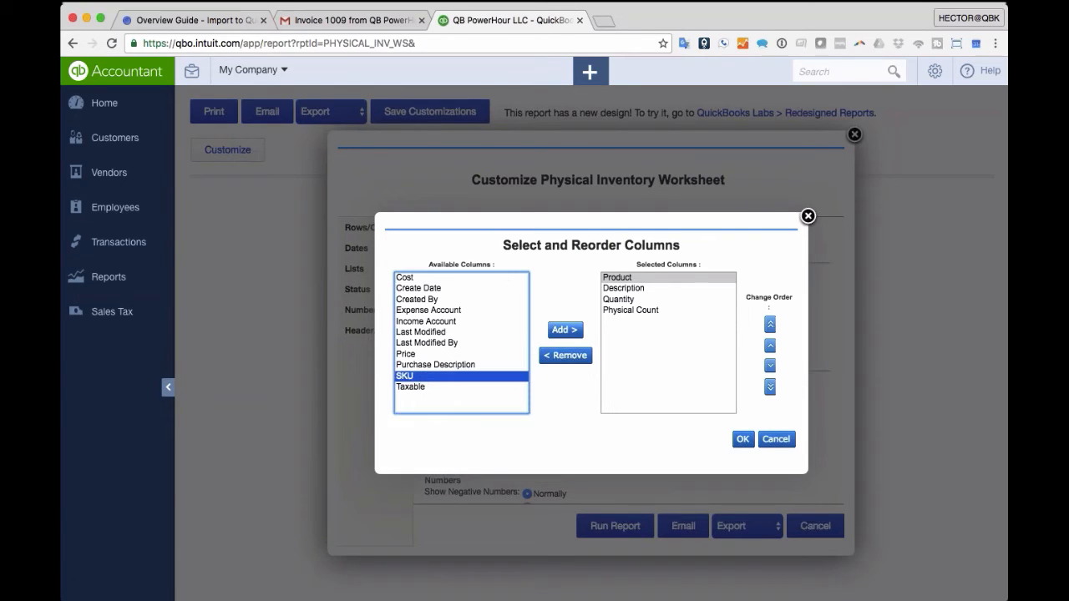
click(564, 331)
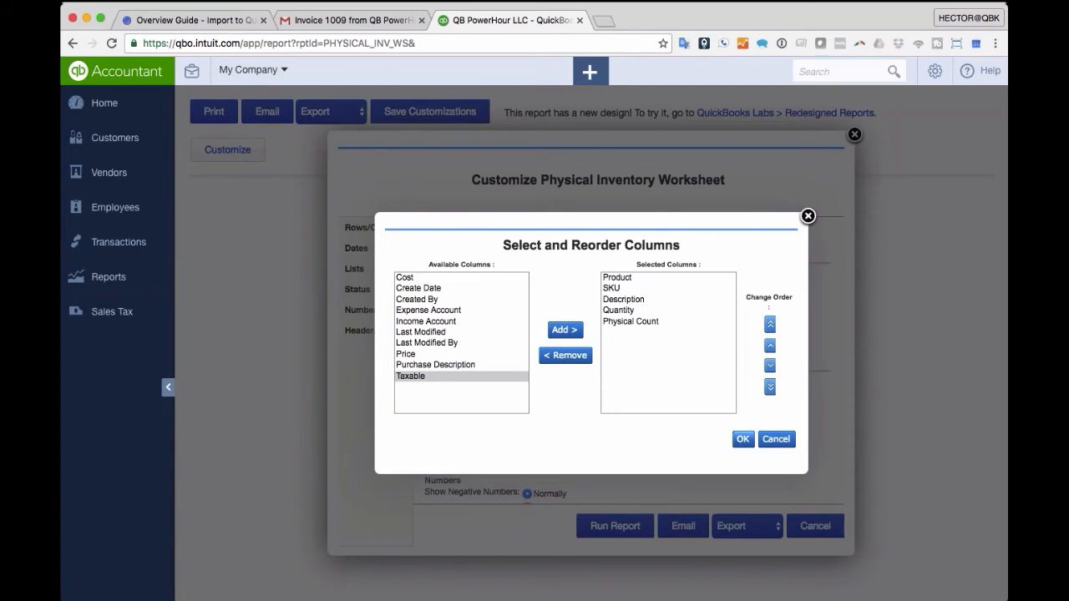
click(740, 442)
click(616, 526)
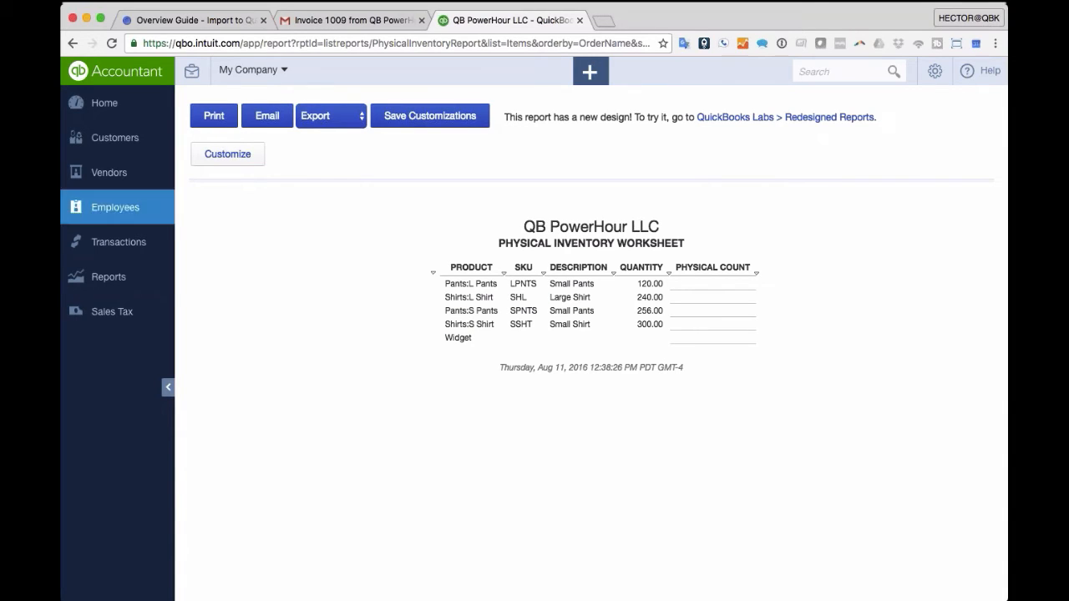
- Start a new invoice for the bird sanctuary customer
click(590, 71)
click(373, 184)
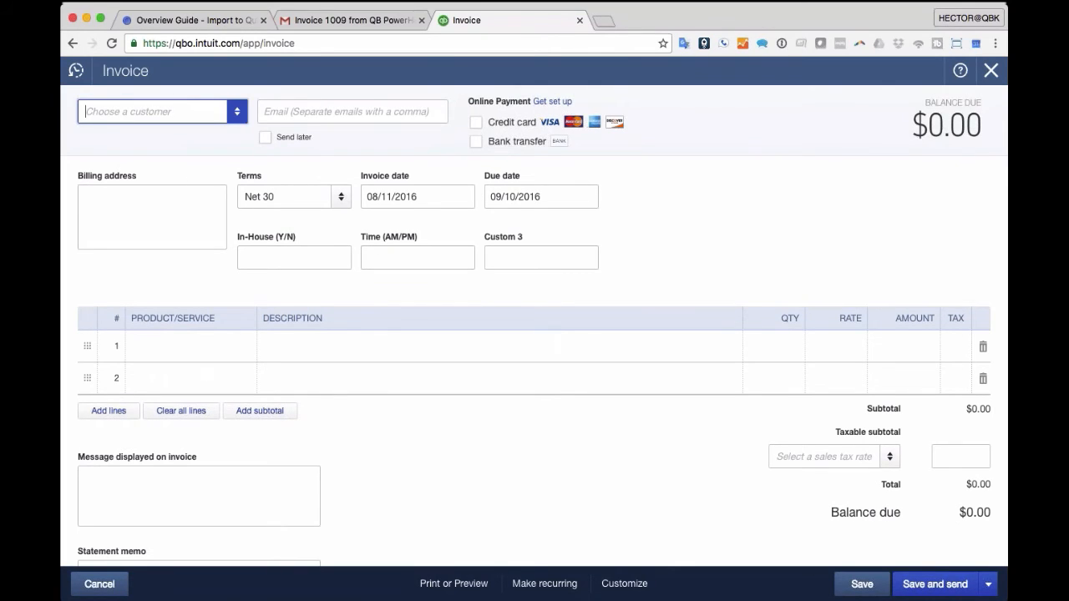
click(237, 112)
click(129, 164)
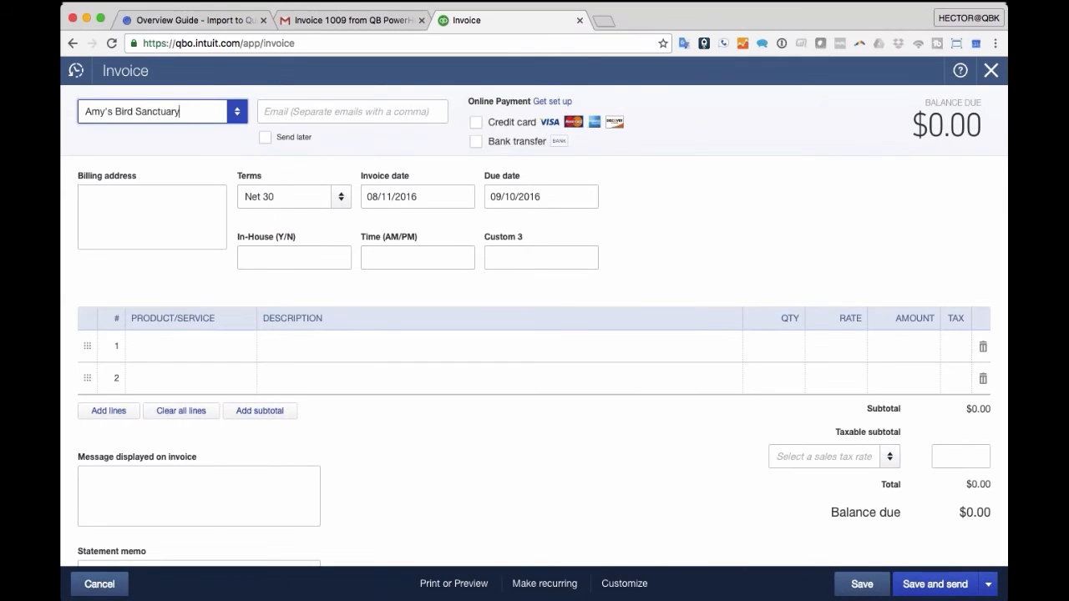
- Search line 1's product list for 'pants', 'small' and 'Pnts'
click(220, 343)
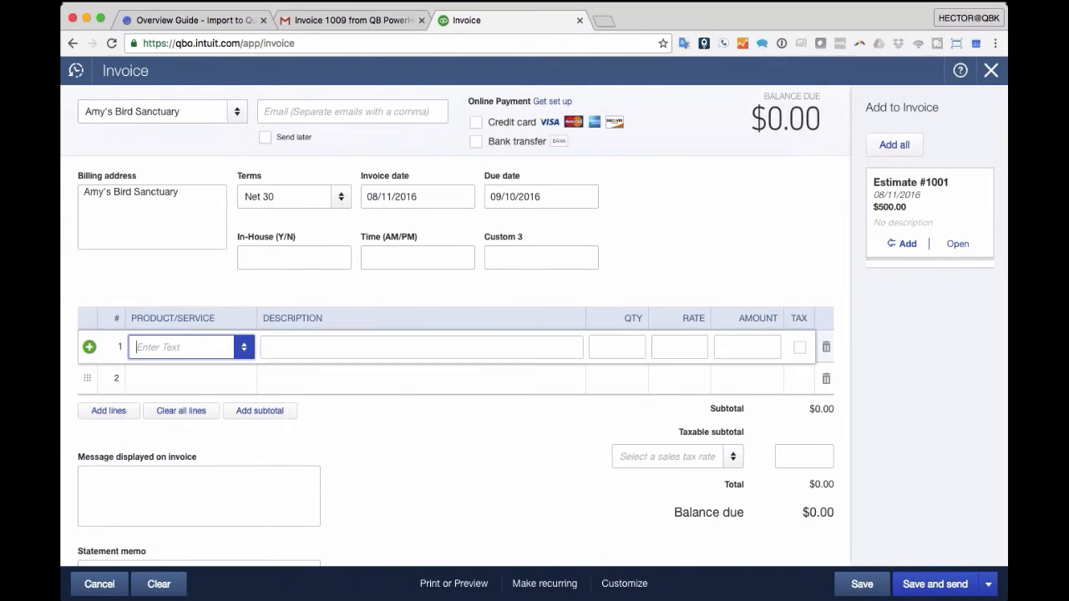
click(245, 349)
scroll(219, 392, down, 5)
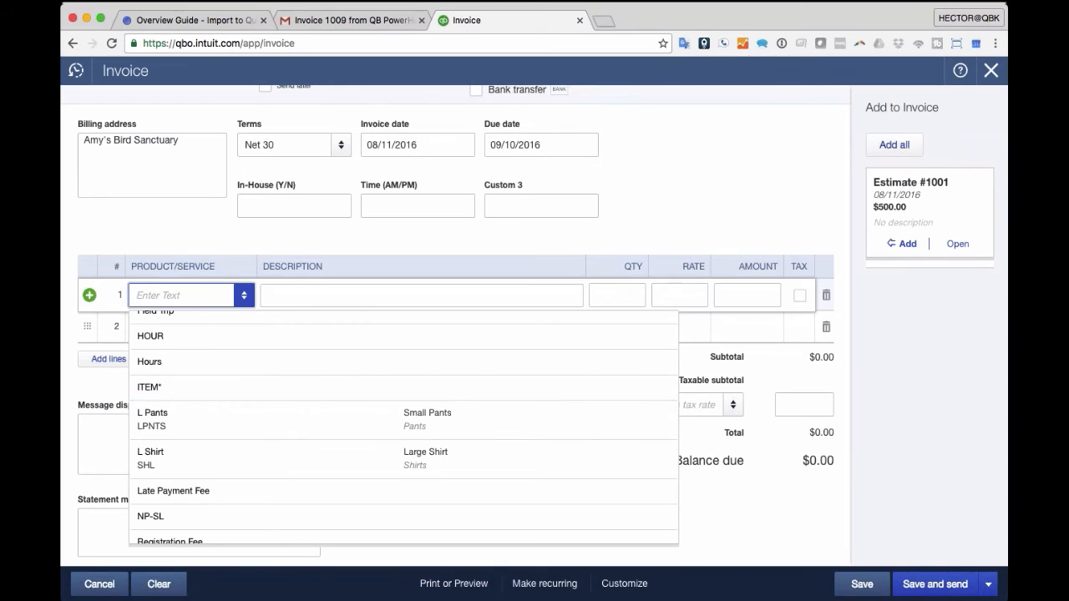
text(pants)
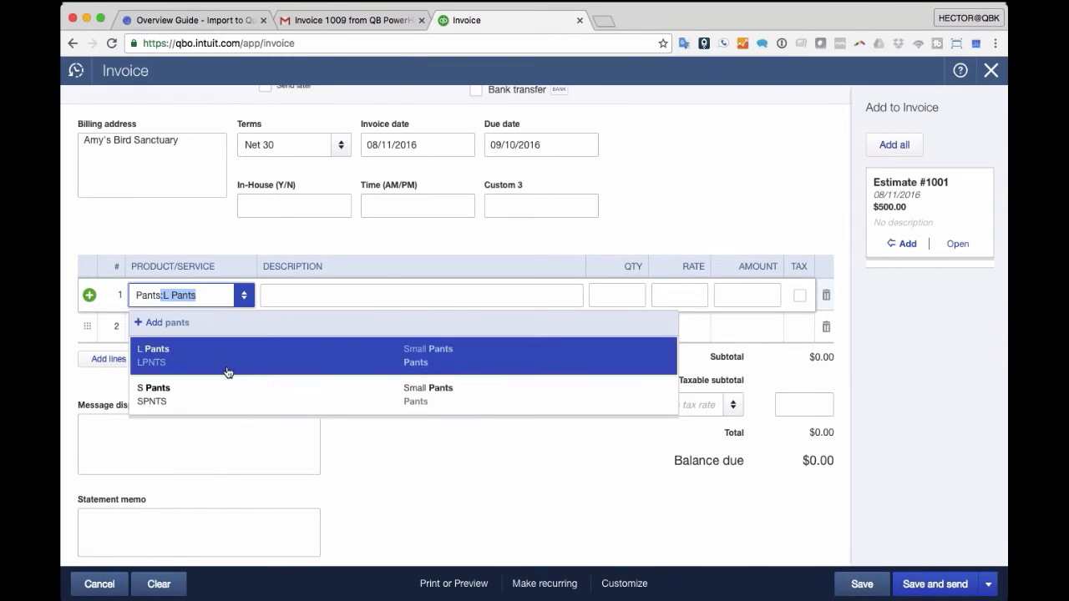
drag(207, 299, 134, 296)
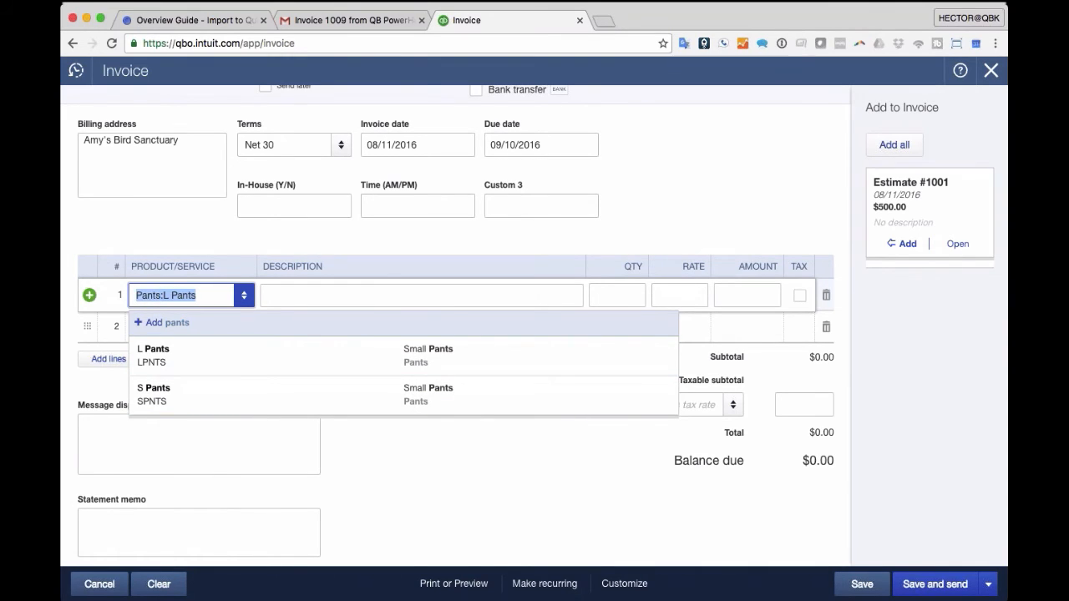
text(small)
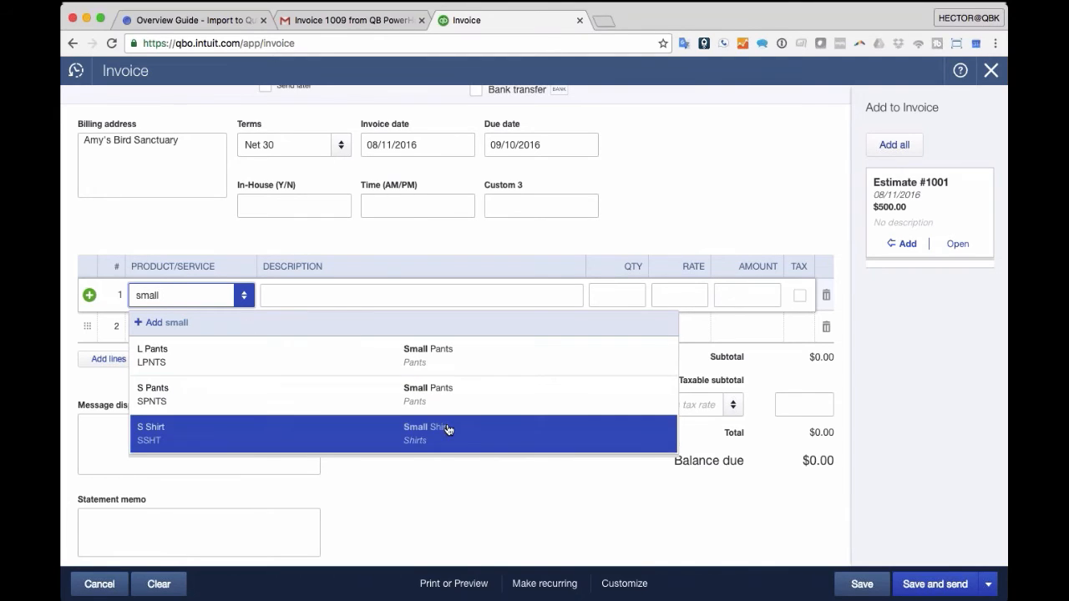
drag(172, 292, 68, 284)
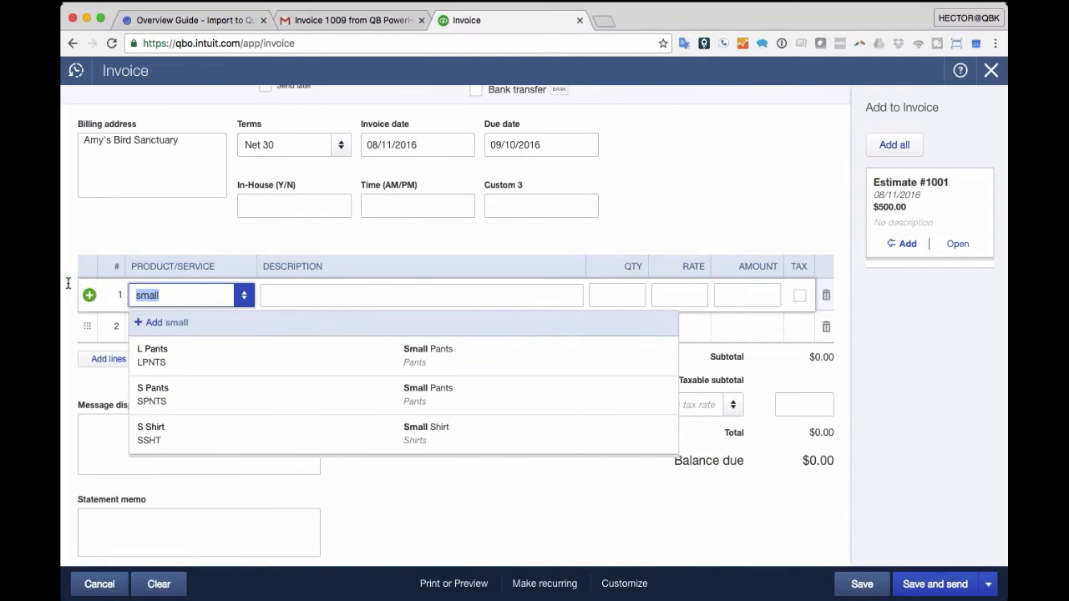
text(Pnts)
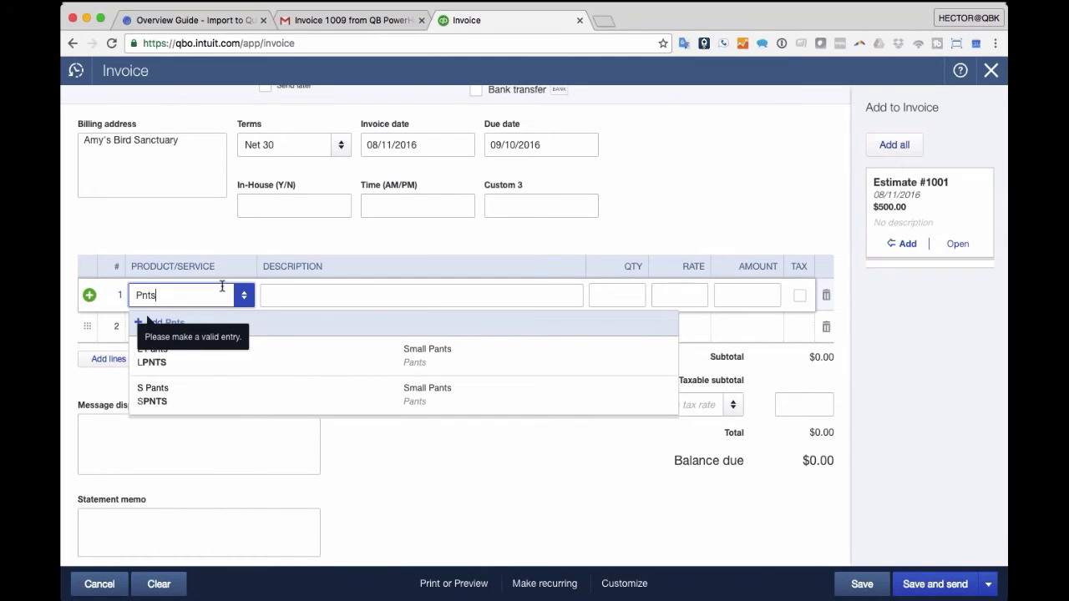
- Put Pants:L Pants on line 1 and check its available quantity
click(246, 365)
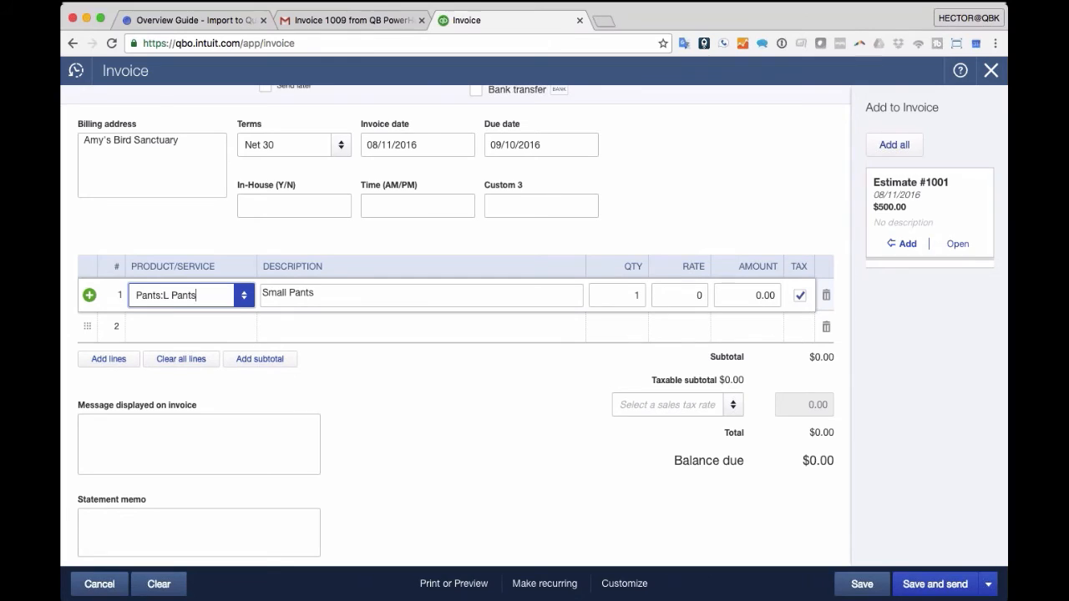
click(619, 295)
click(667, 238)
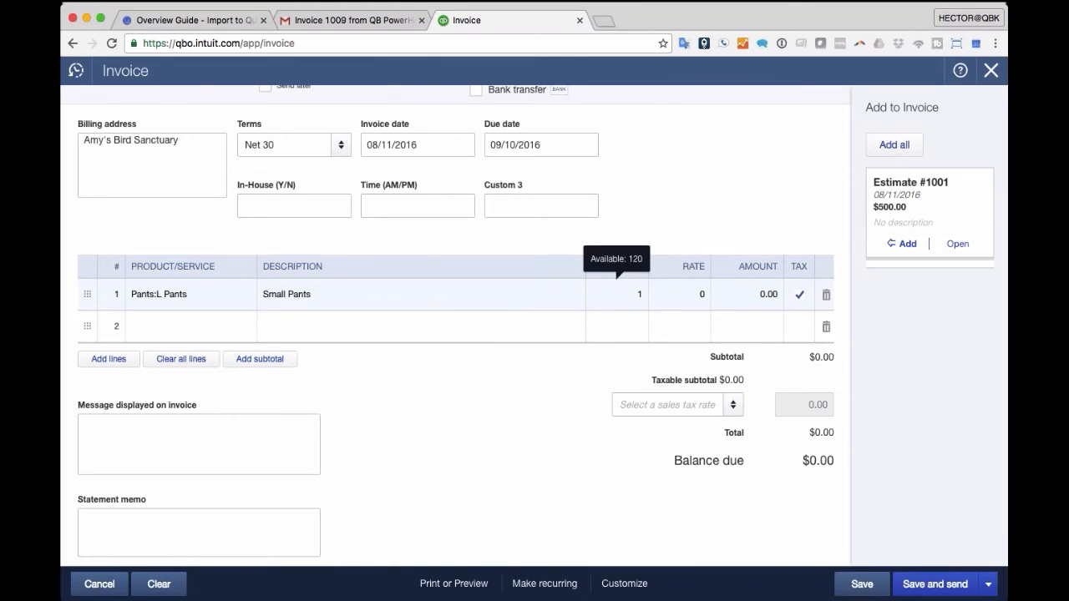
- Add Shirts:S Shirt on line 2, check its stock, then close the invoice
click(245, 327)
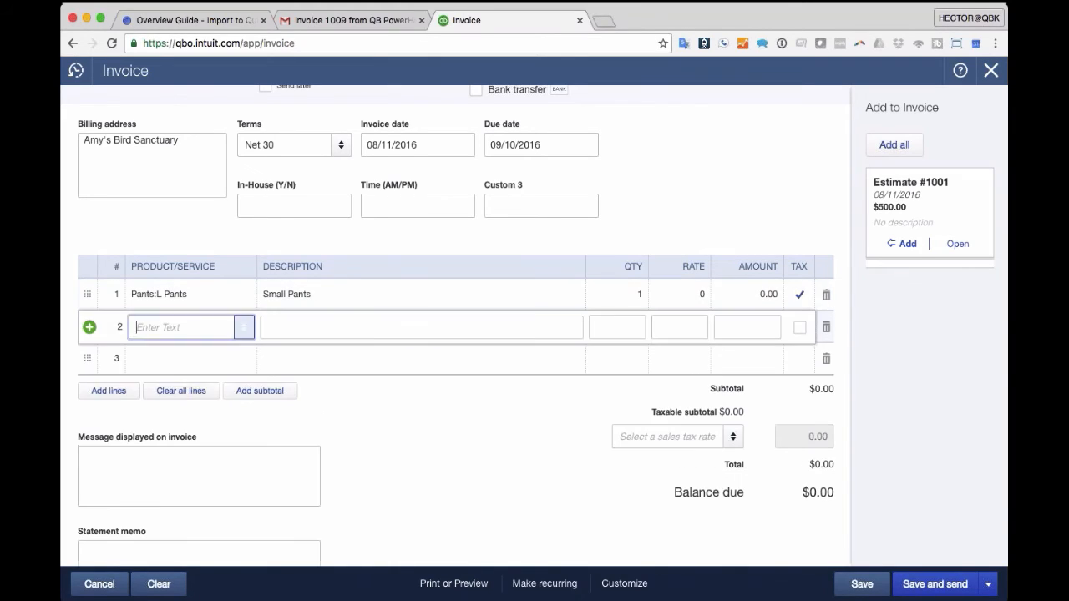
click(248, 330)
text(Shi)
key(Down)
key(Down)
key(Return)
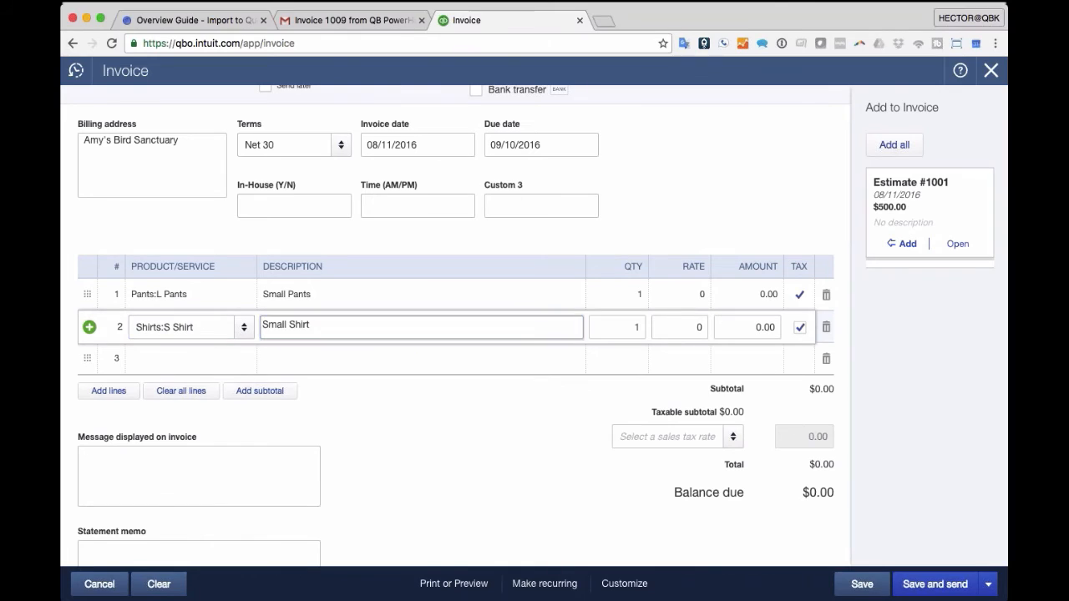
click(625, 327)
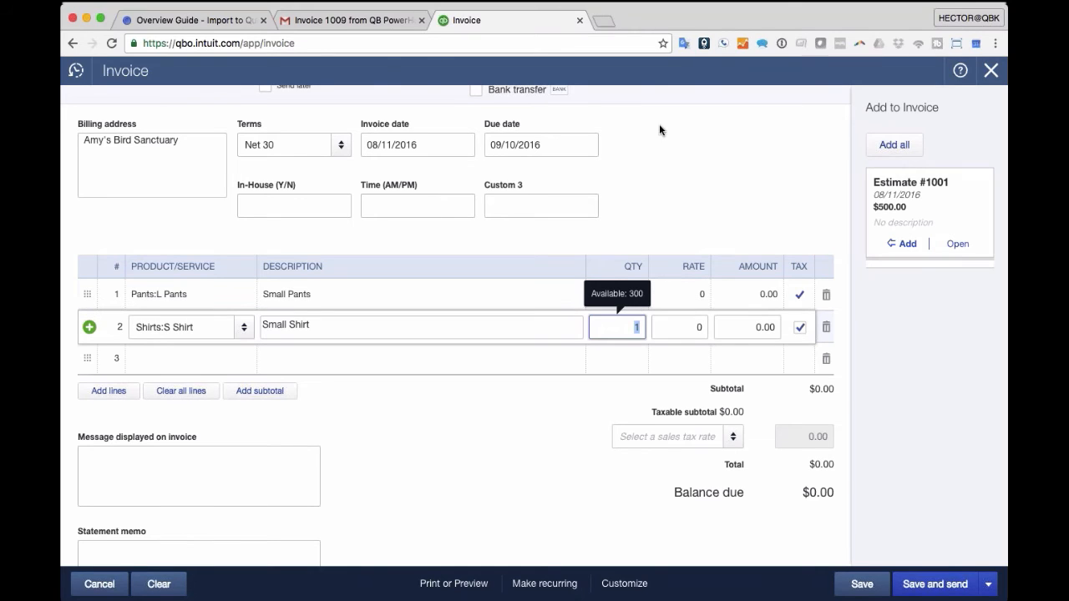
click(991, 70)
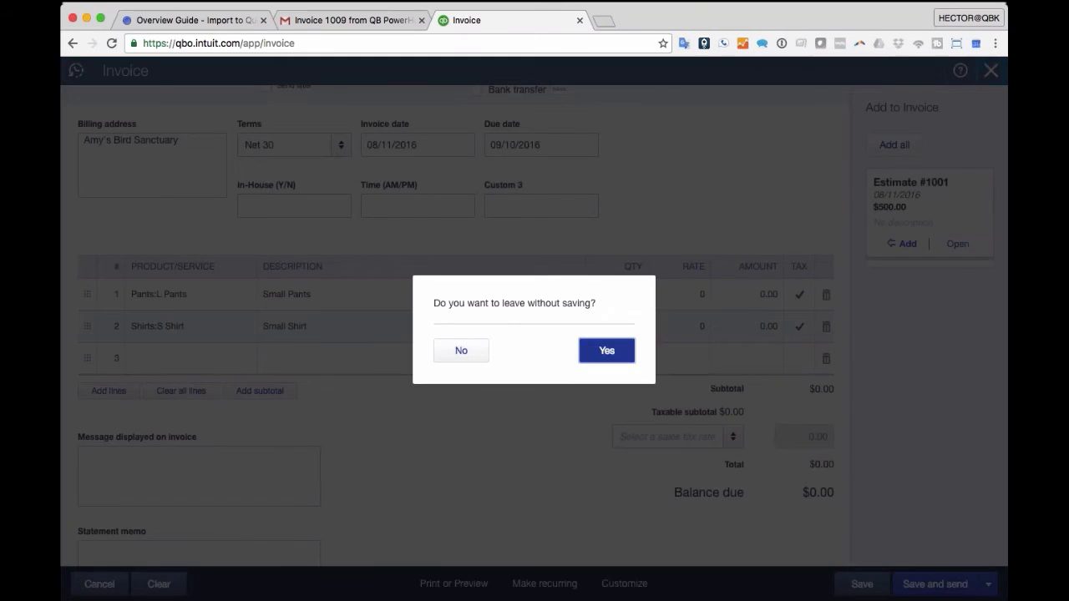
- Leave the invoice unsaved and go to the Products and Services list
click(609, 351)
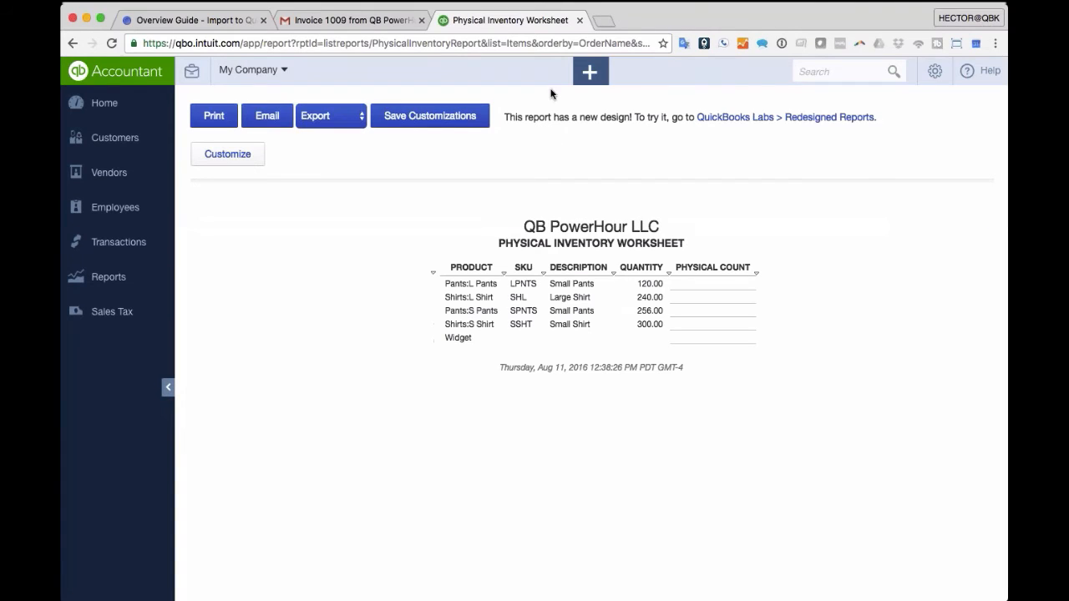
click(934, 72)
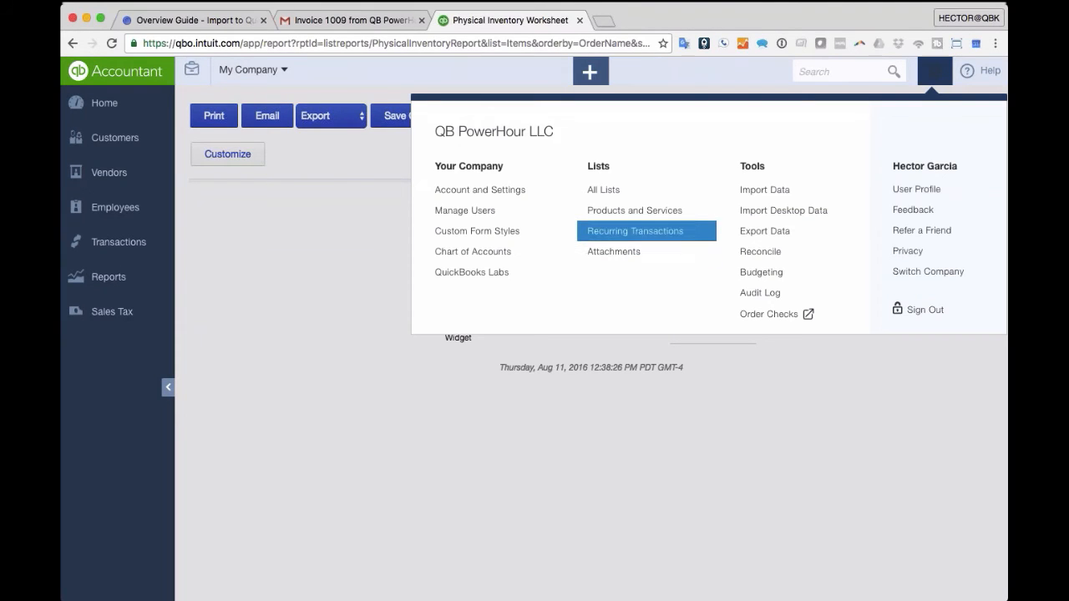
click(630, 211)
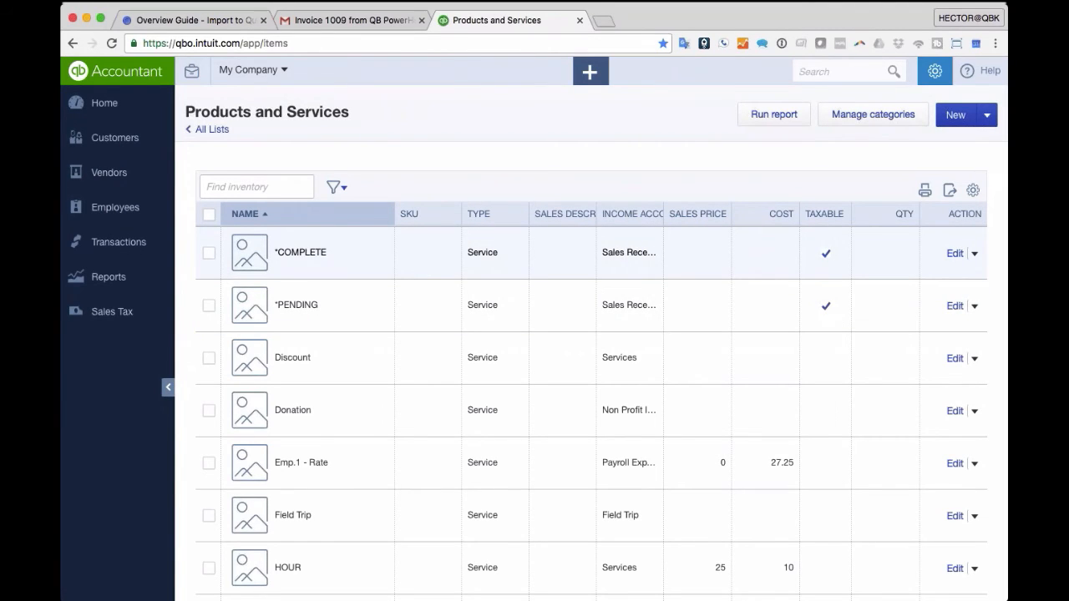
- Tick *COMPLETE, *PENDING, Discount and Donation, then review category and new-item options without changes
click(209, 253)
click(209, 306)
click(209, 357)
click(209, 411)
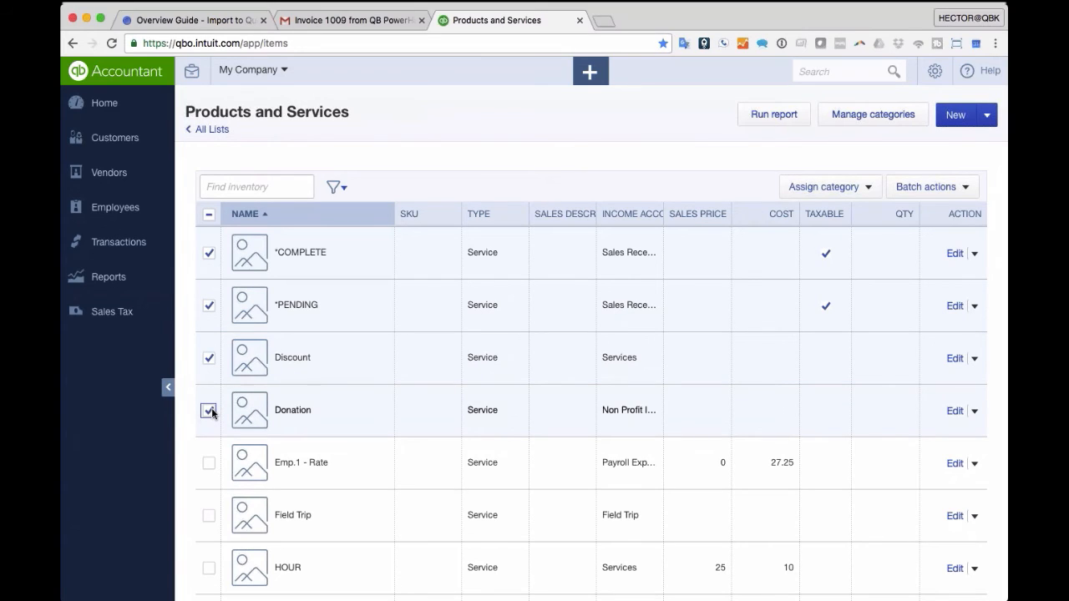
click(863, 188)
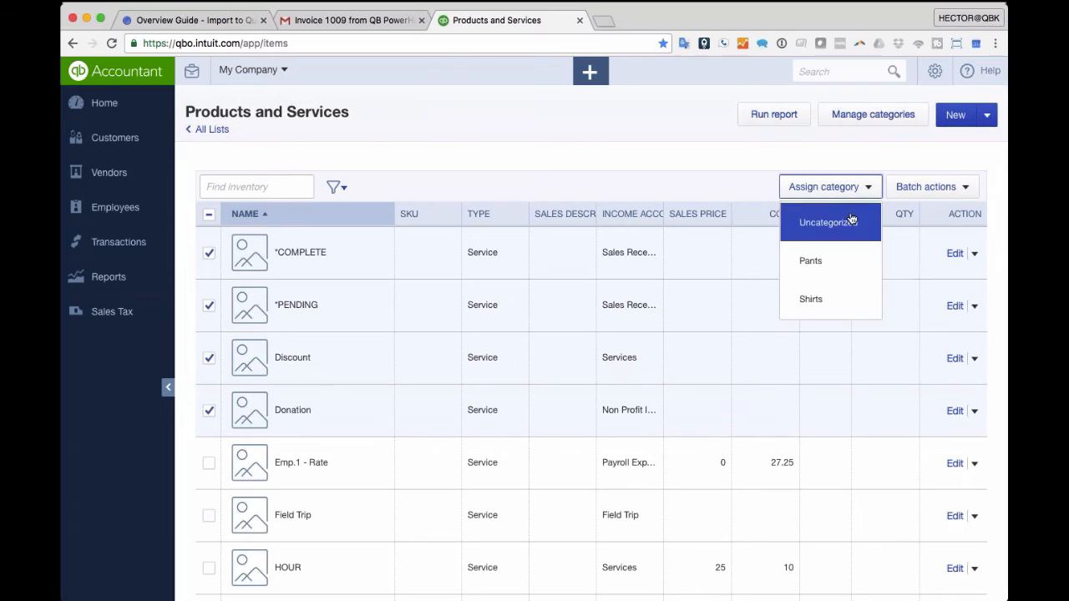
click(840, 185)
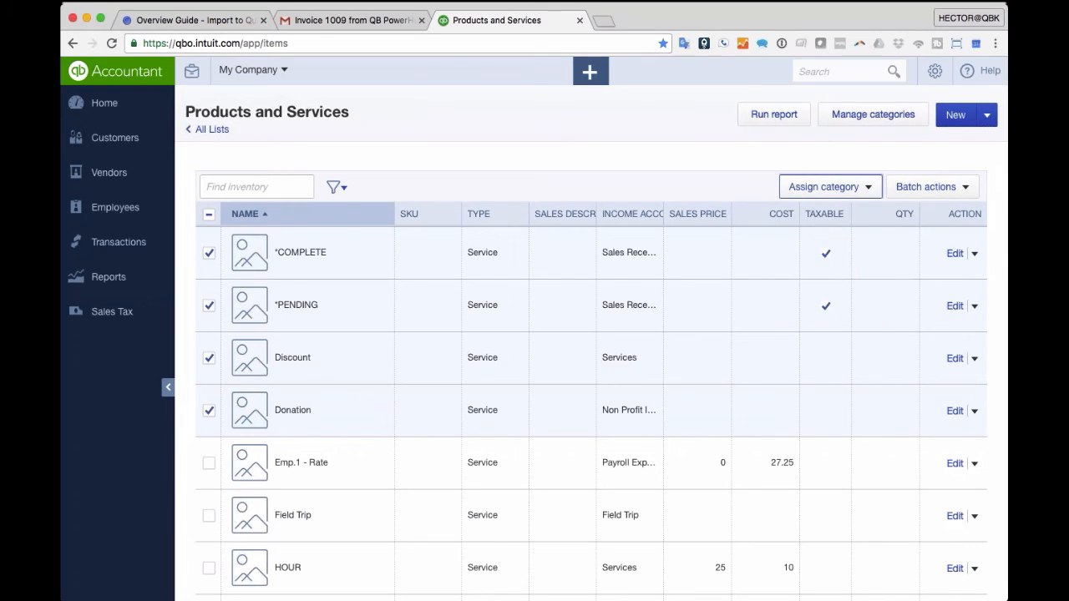
click(957, 120)
click(992, 73)
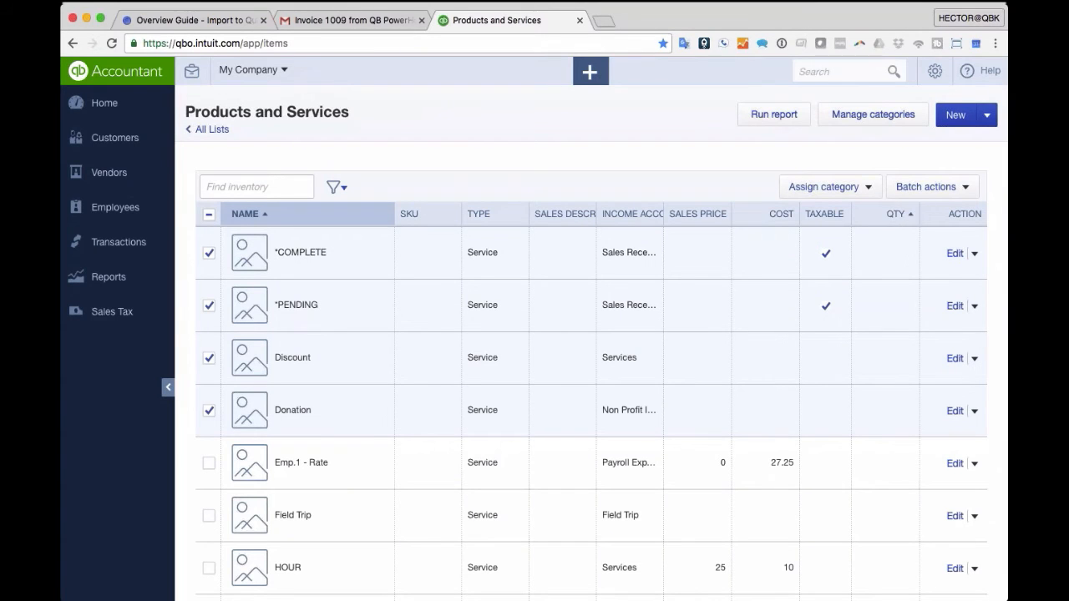
- From the *COMPLETE item, try adding a new category named SERVICES
click(955, 253)
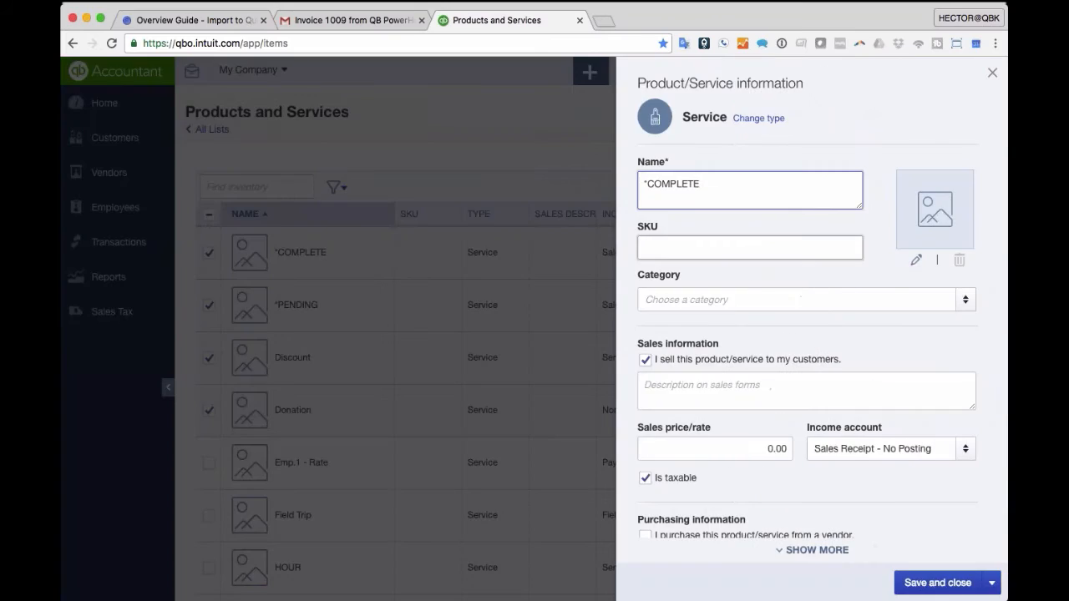
click(965, 303)
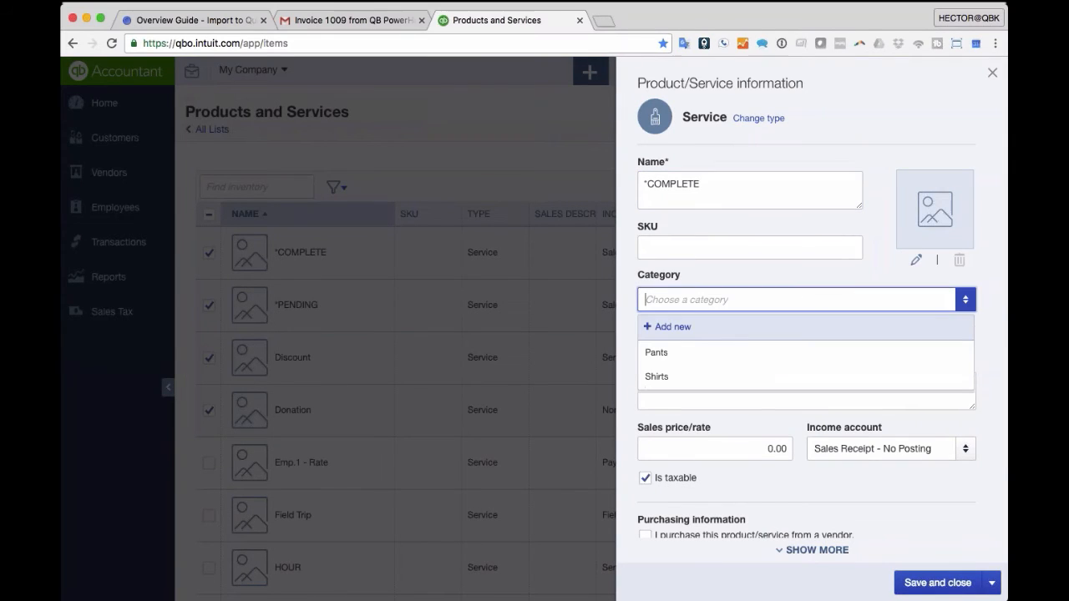
click(708, 330)
text(SERVICES)
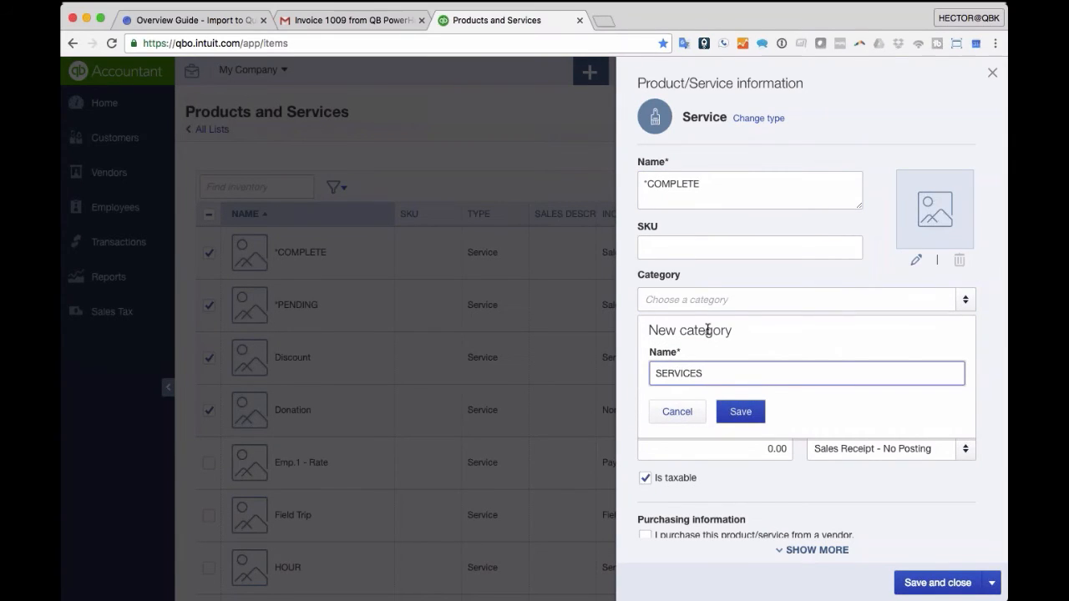
click(741, 412)
click(738, 415)
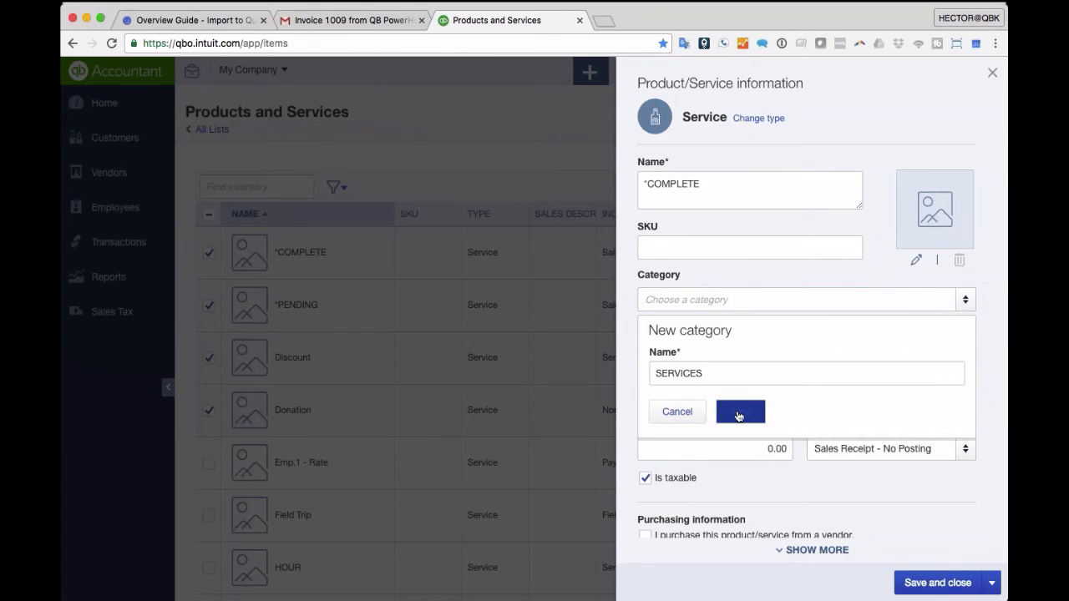
click(738, 415)
- Add and save a new category named servic, then close the *COMPLETE details
click(967, 300)
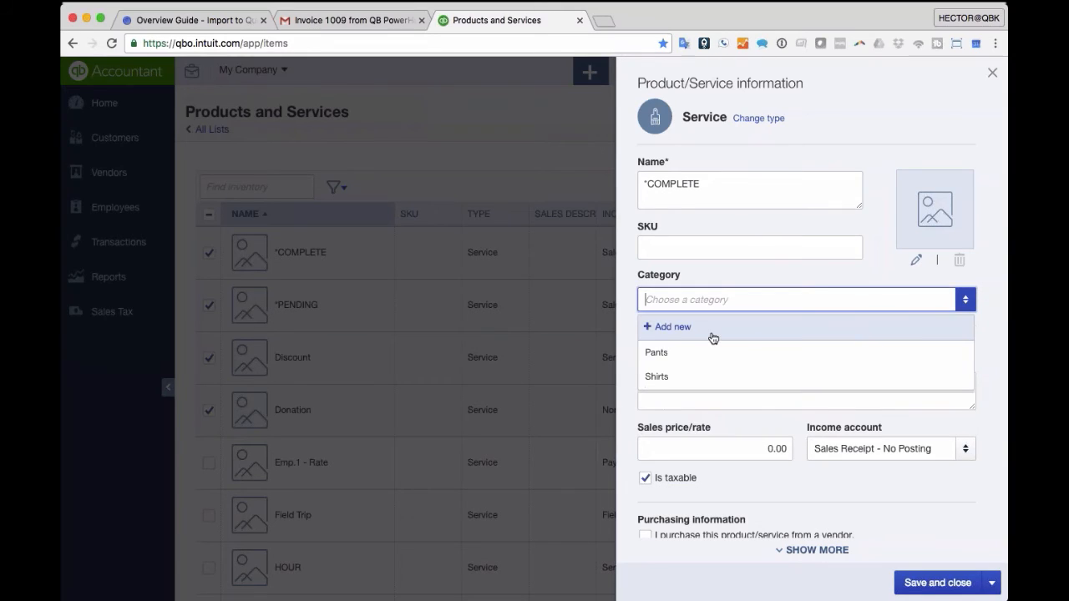
click(711, 334)
text(servi)
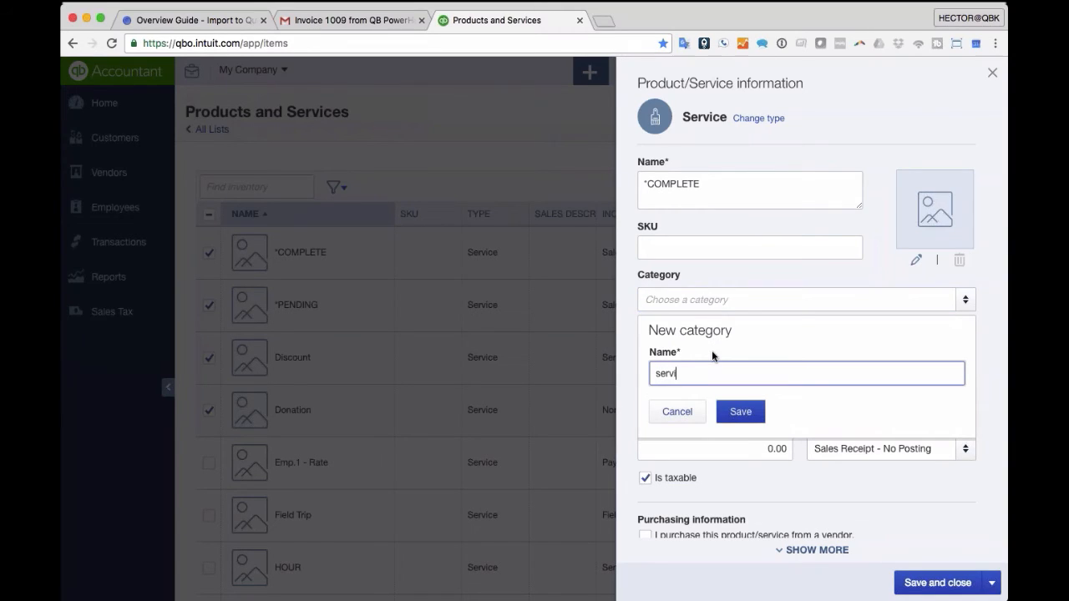
text(c)
click(740, 411)
click(992, 72)
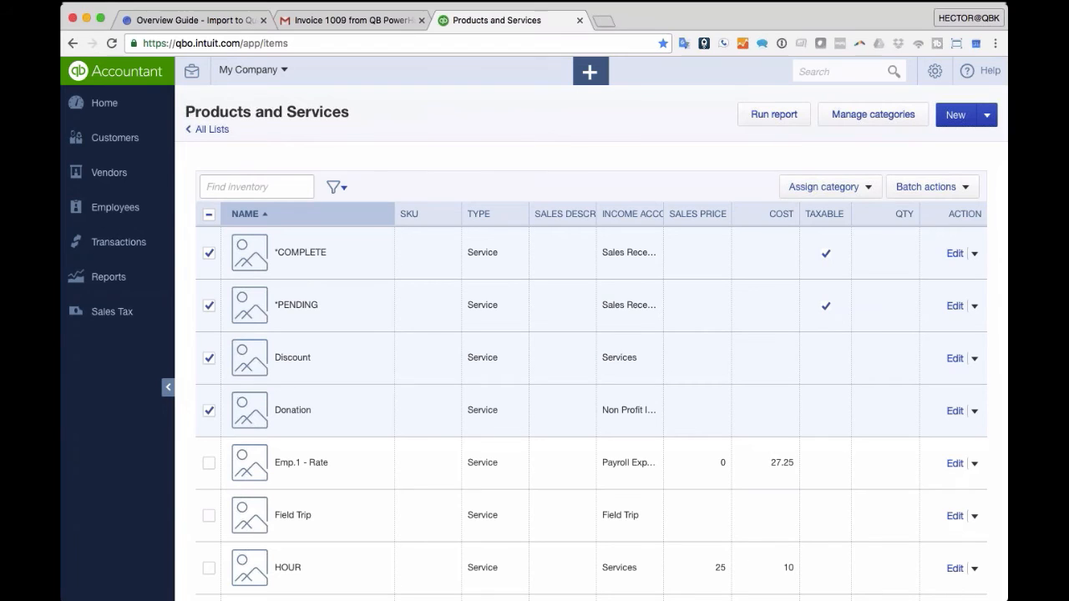
- Also tick Emp.1 - Rate, Field Trip and HOUR, and assign the Uncategorized category
click(204, 467)
click(209, 516)
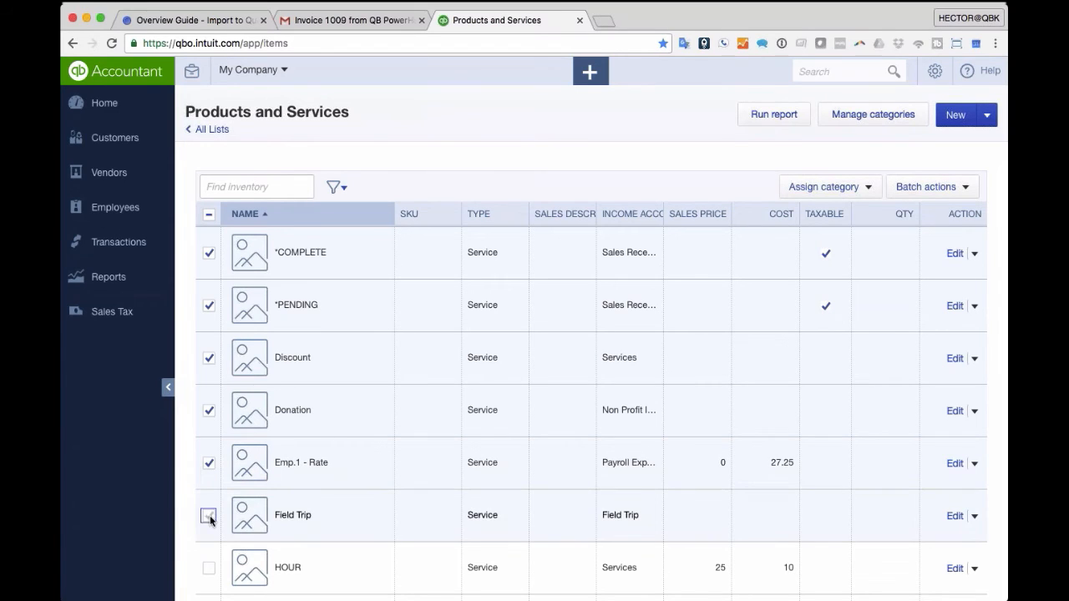
click(209, 568)
scroll(348, 426, down, 2)
scroll(348, 426, up, 1)
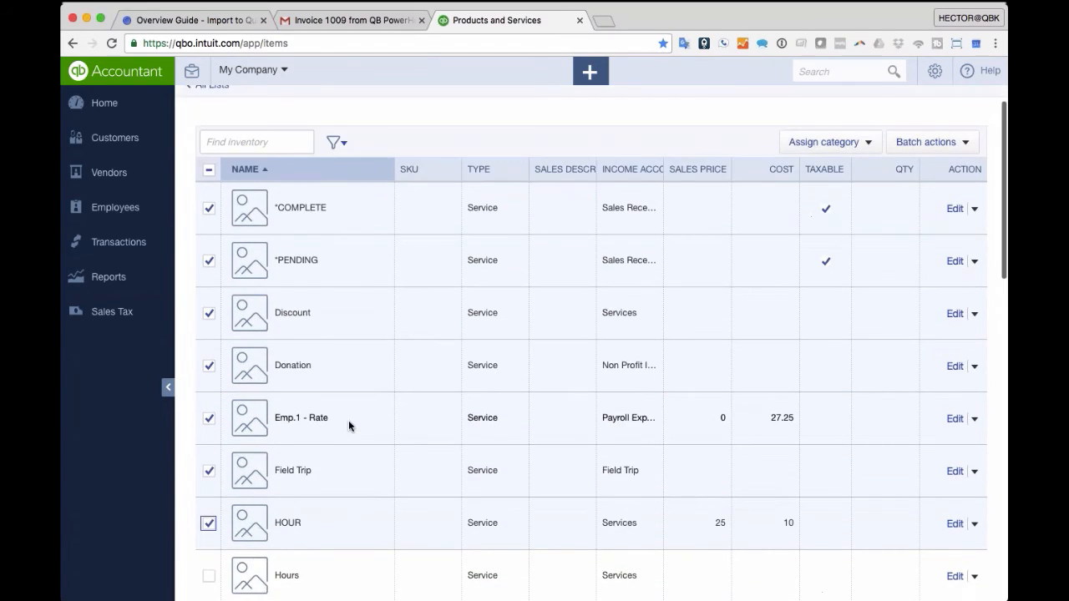
click(823, 142)
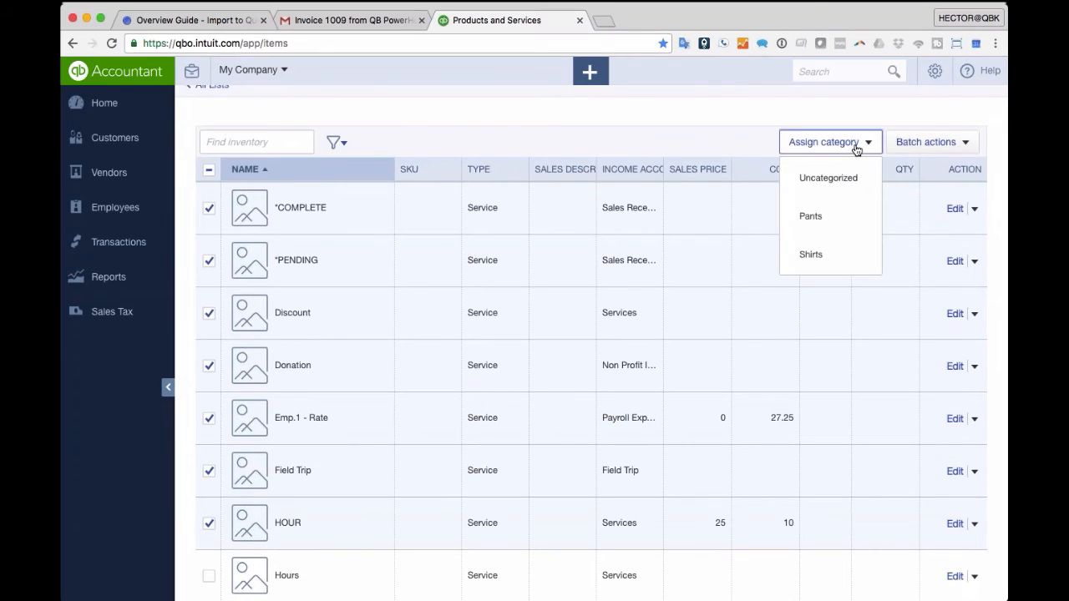
click(827, 179)
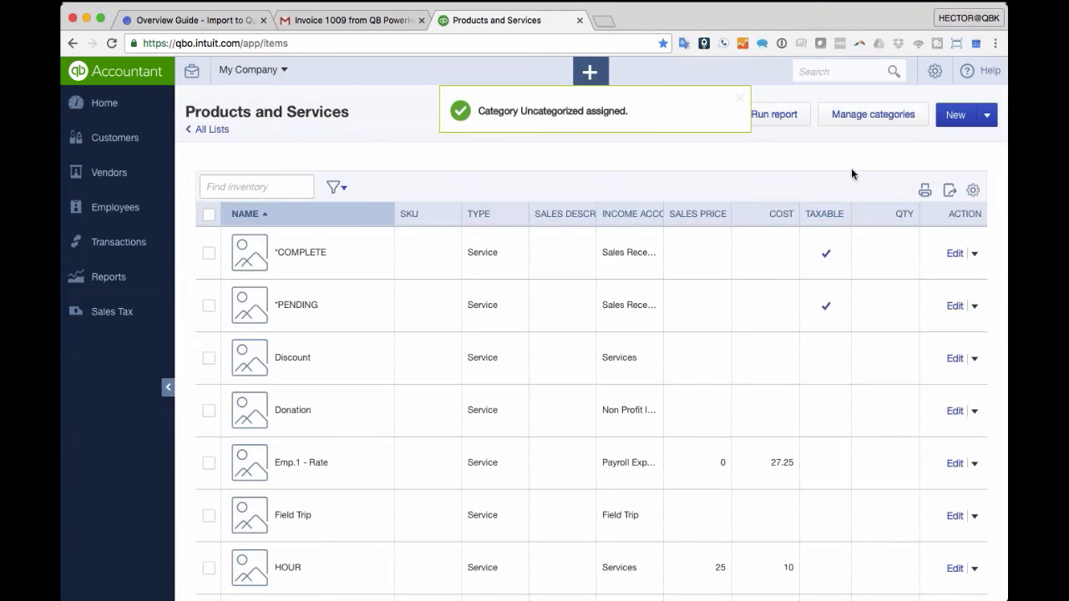
- Select *COMPLETE, *PENDING and Discount for a batch action
click(208, 253)
click(210, 307)
click(209, 358)
click(963, 186)
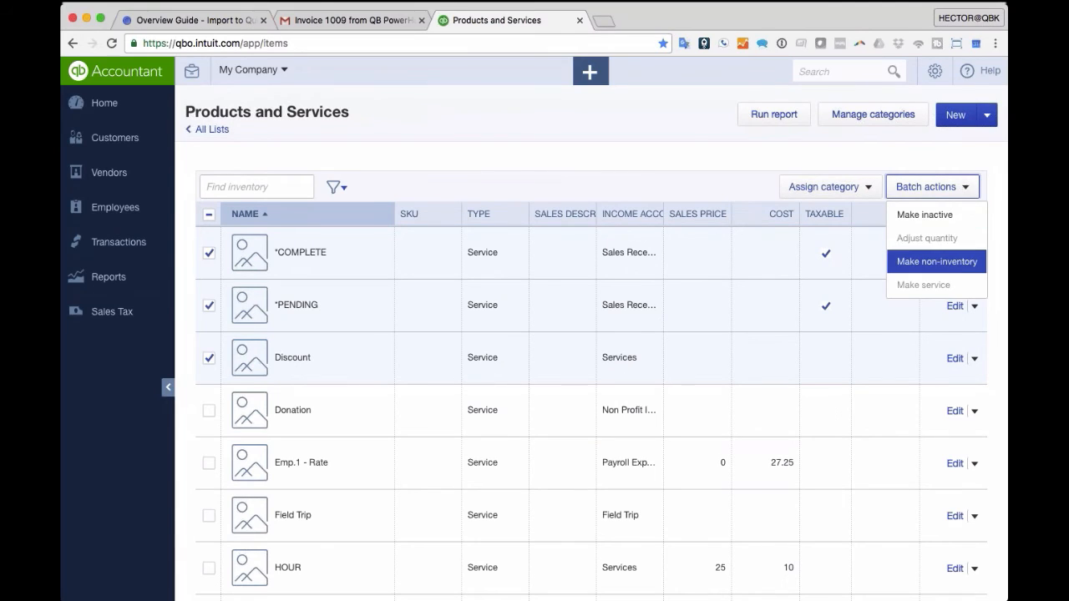
- Batch-convert *COMPLETE, *PENDING and Discount to non-inventory, then reselect the three items
click(972, 264)
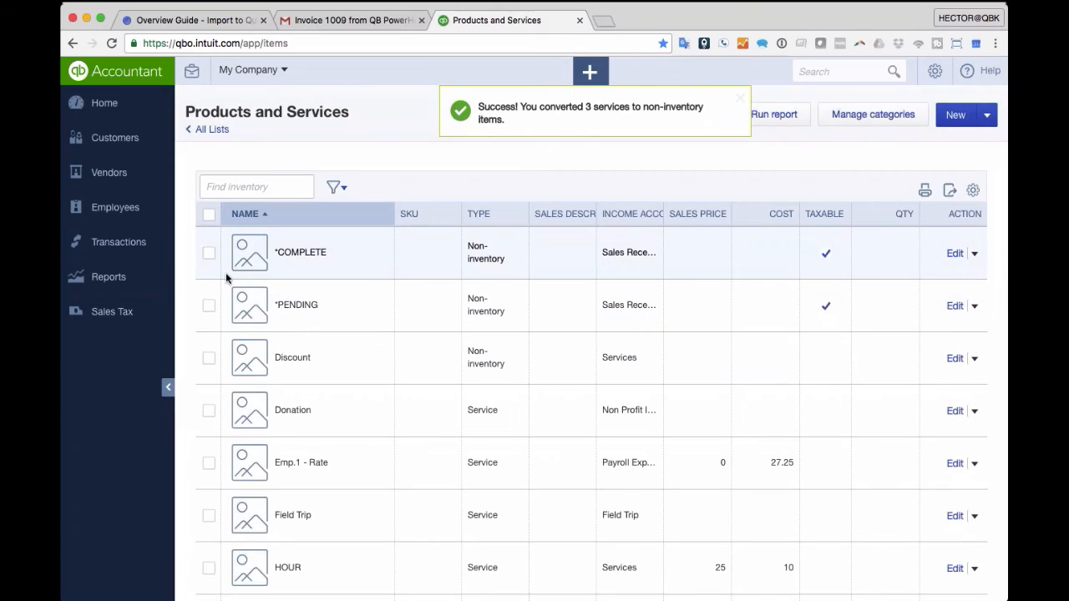
click(209, 252)
click(209, 305)
click(209, 357)
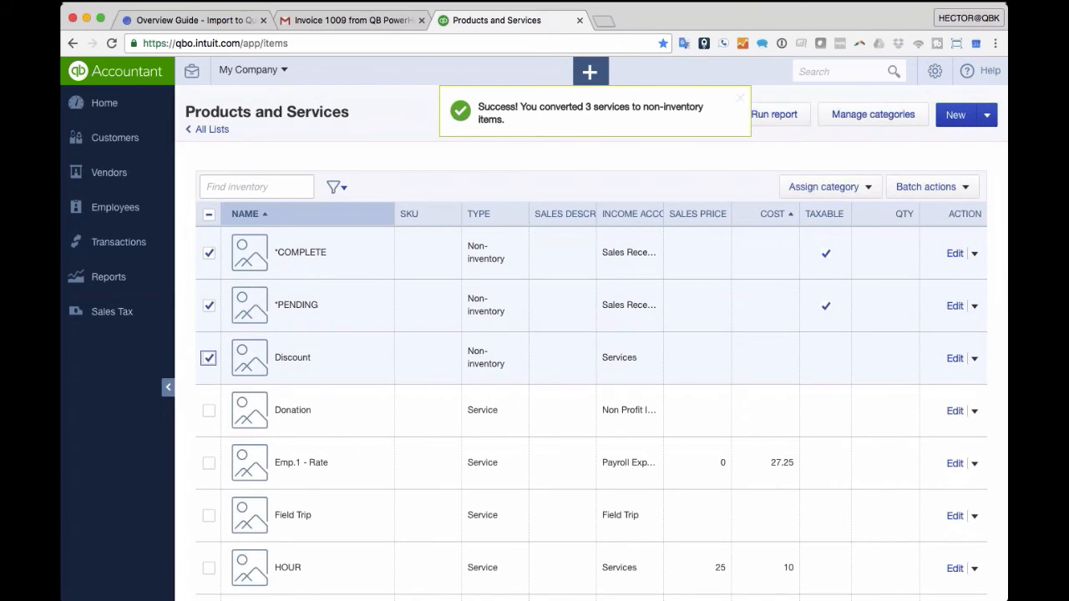
click(927, 186)
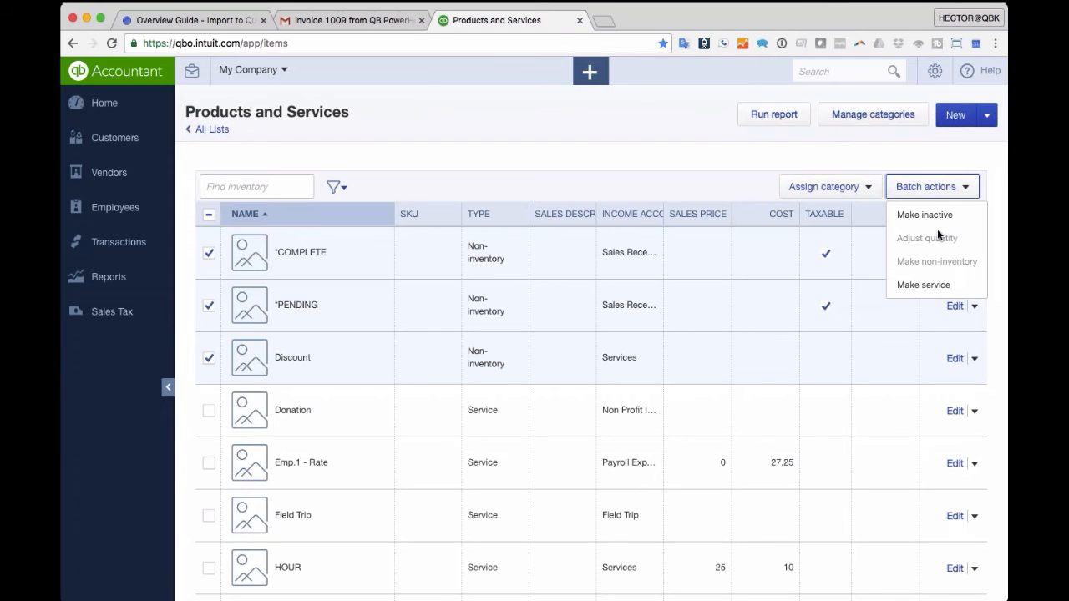
- Filter the Products and Services list to the Pants category
click(347, 185)
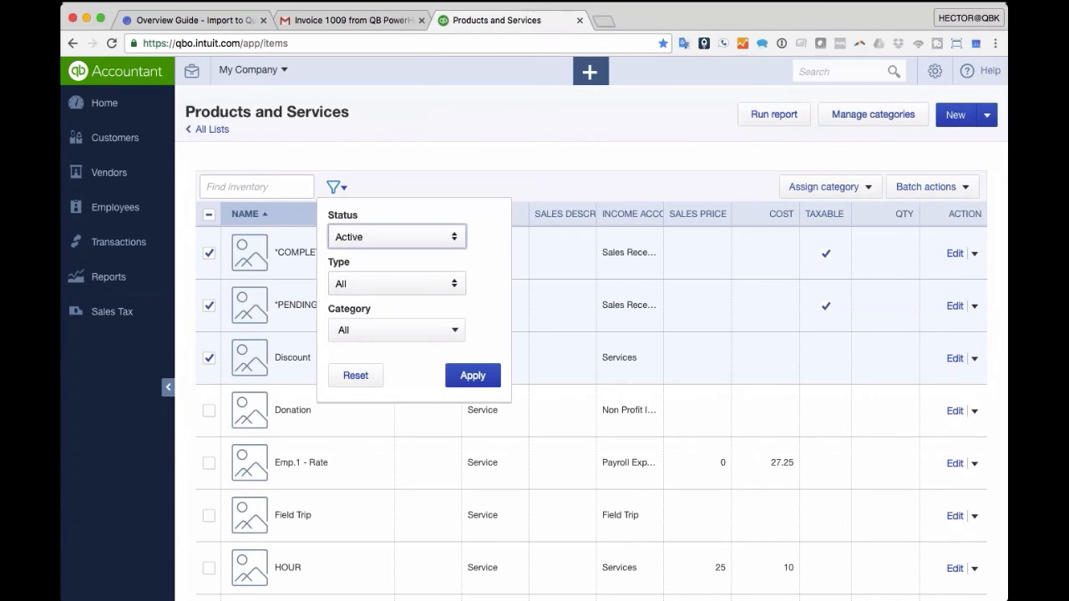
click(432, 148)
scroll(434, 148, down, 15)
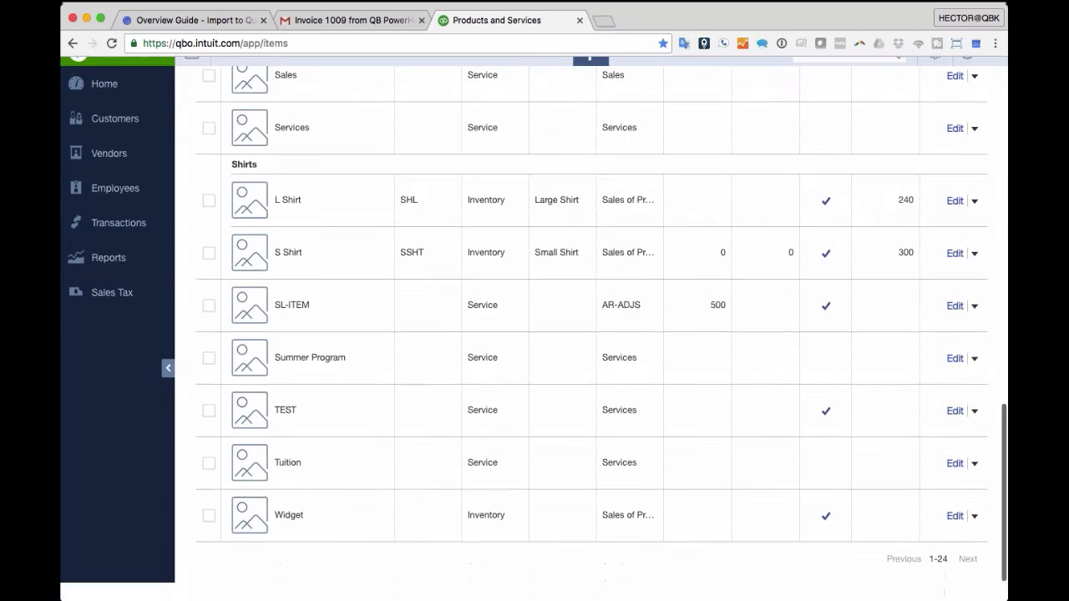
scroll(434, 193, up, 6)
scroll(408, 186, up, 6)
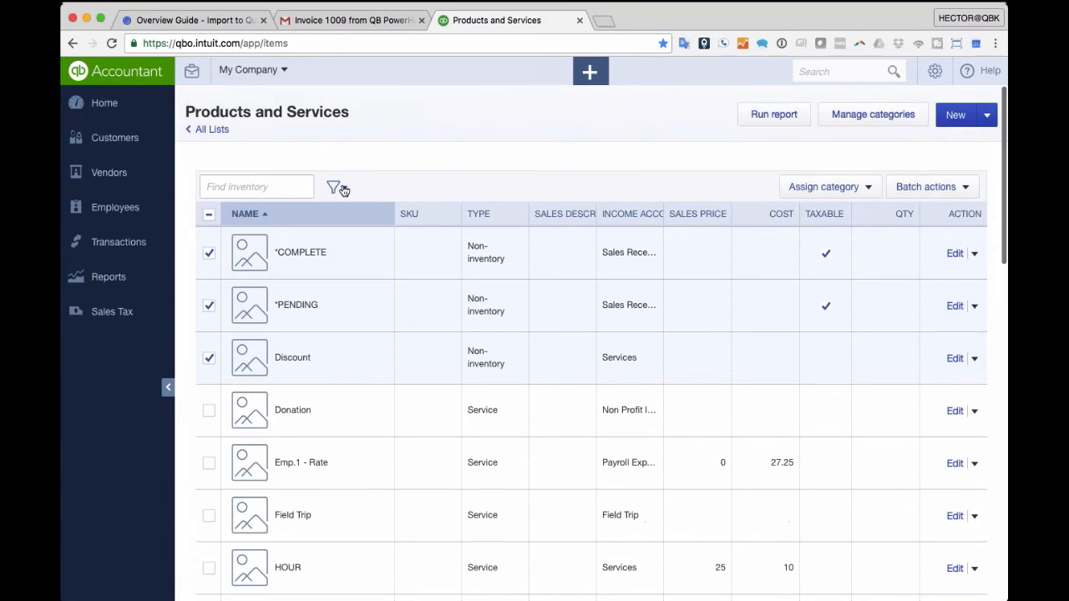
click(338, 187)
click(418, 331)
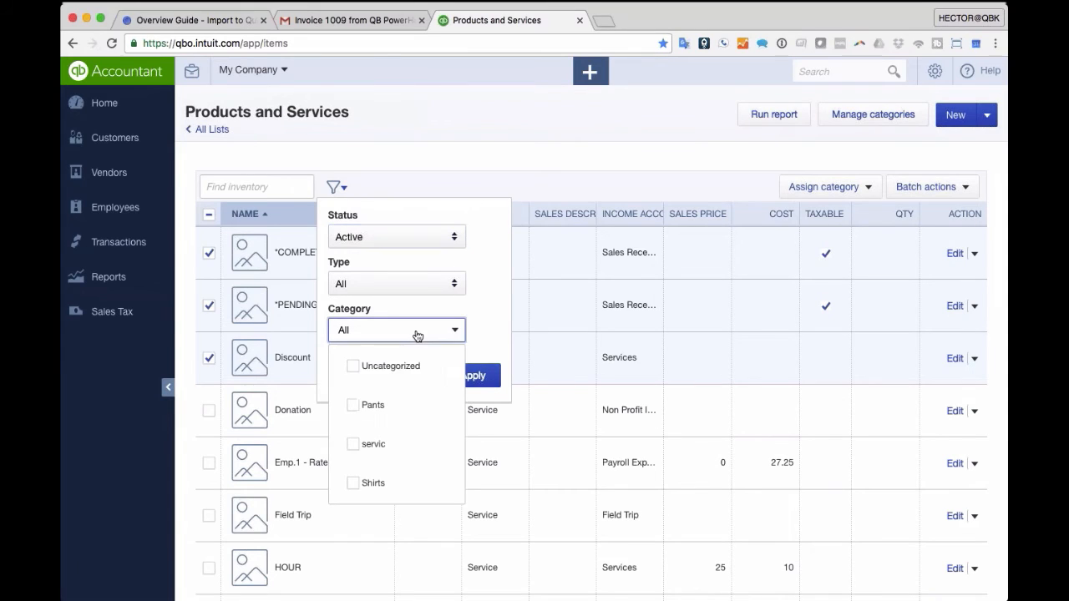
click(367, 406)
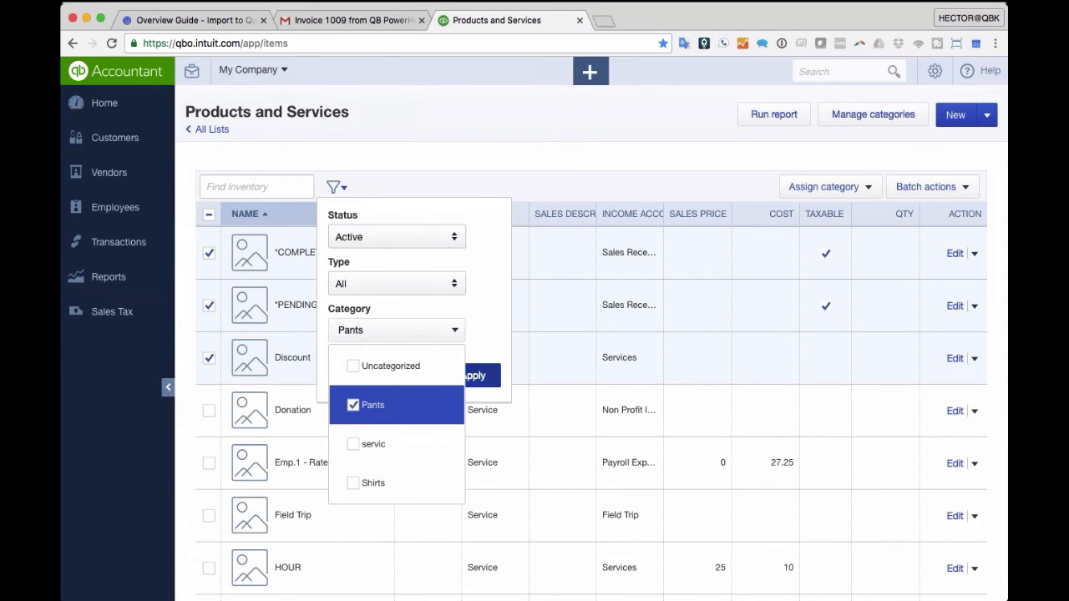
click(485, 378)
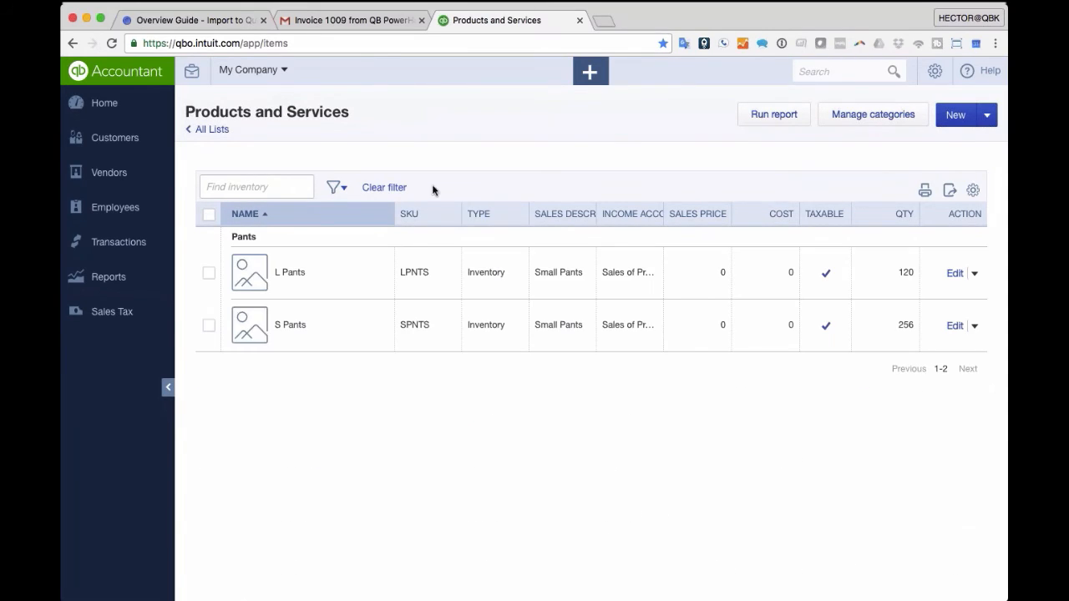
- Change the category filter to show only Shirts items
click(339, 186)
click(372, 334)
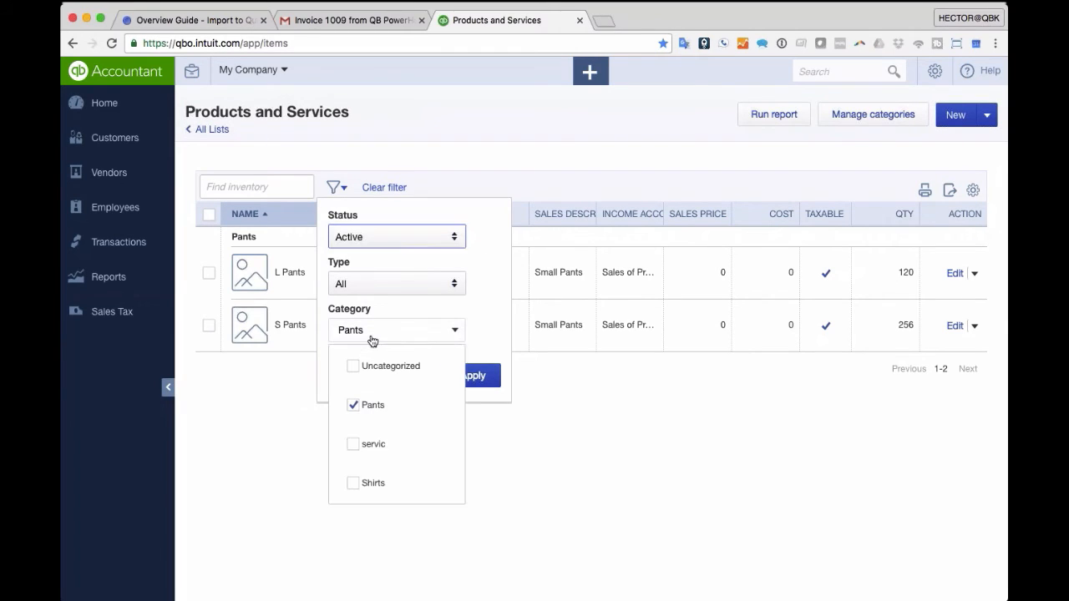
click(354, 483)
click(354, 406)
click(483, 376)
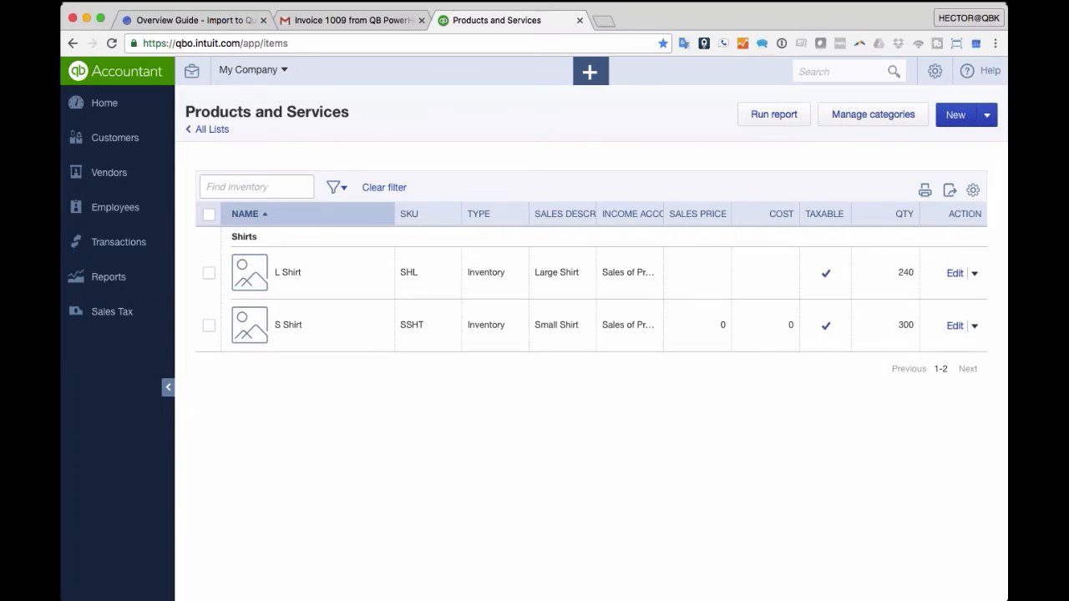
- Reset the filter so every product and service is listed
click(335, 188)
click(361, 284)
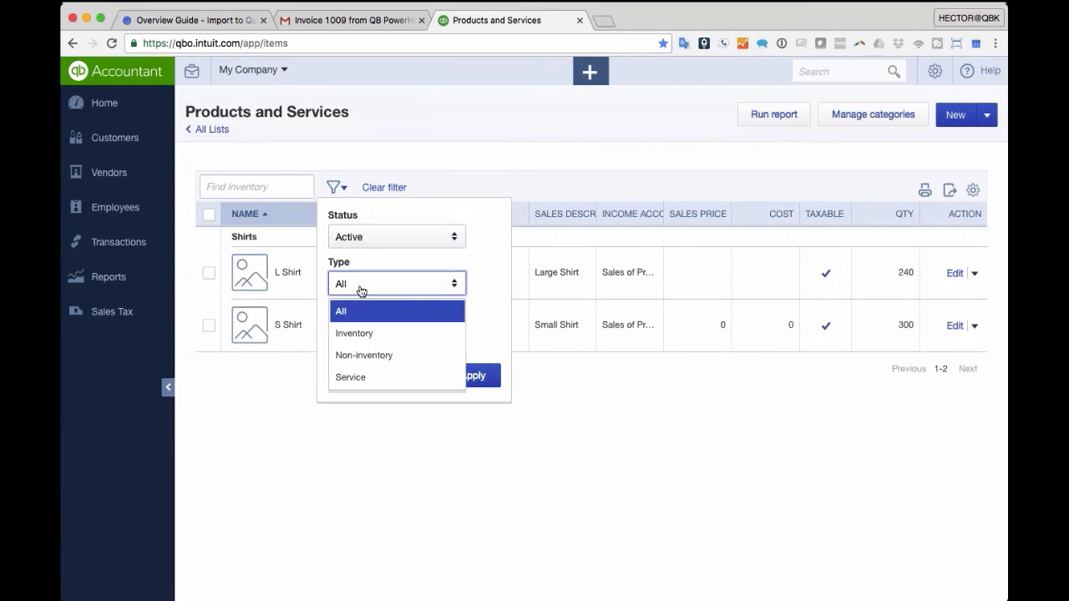
click(343, 310)
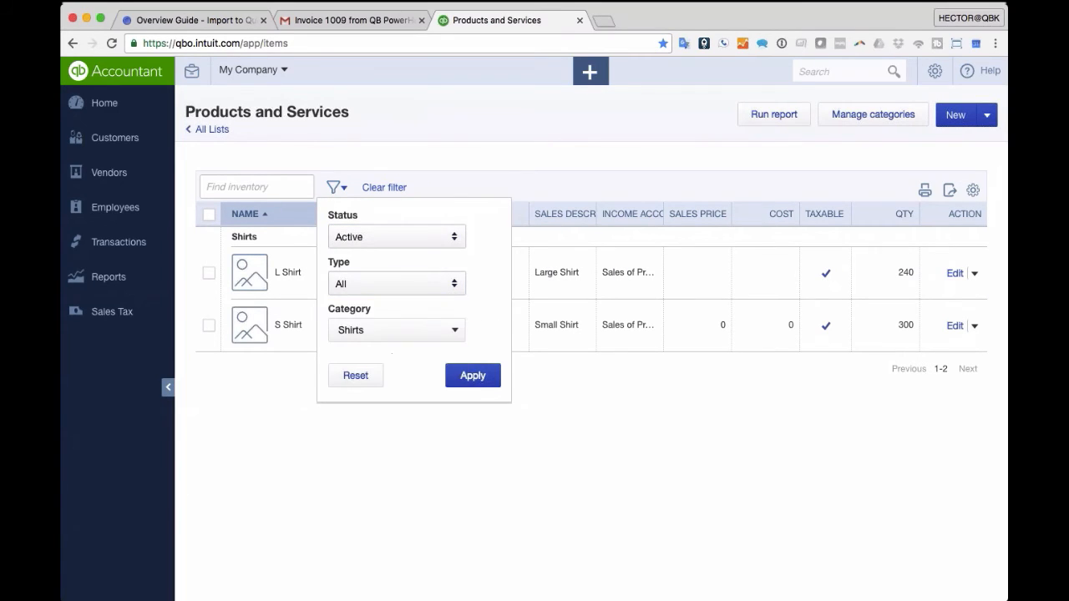
click(355, 375)
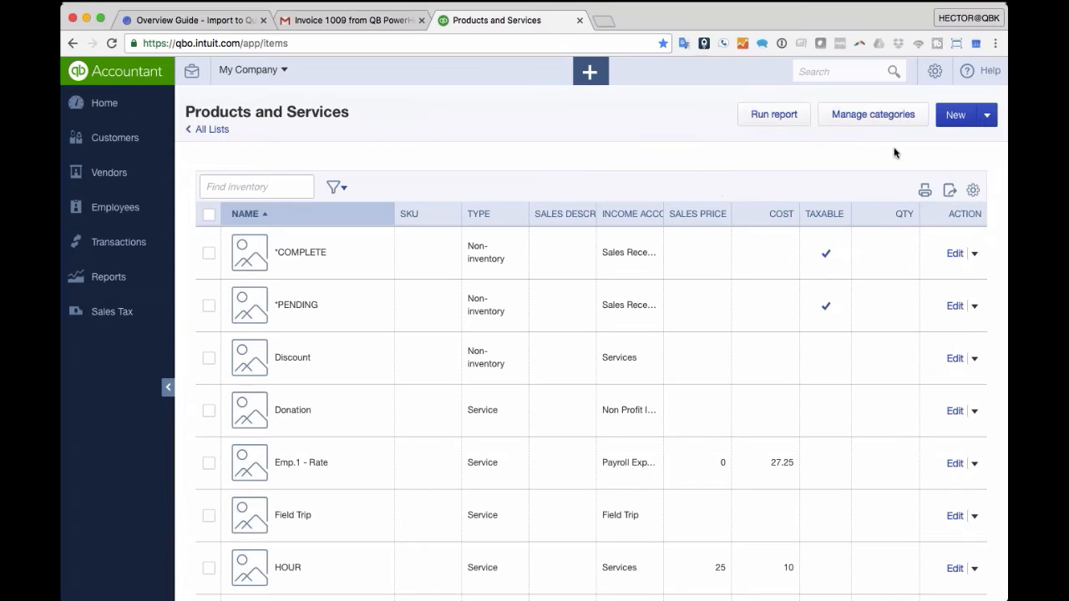
click(874, 117)
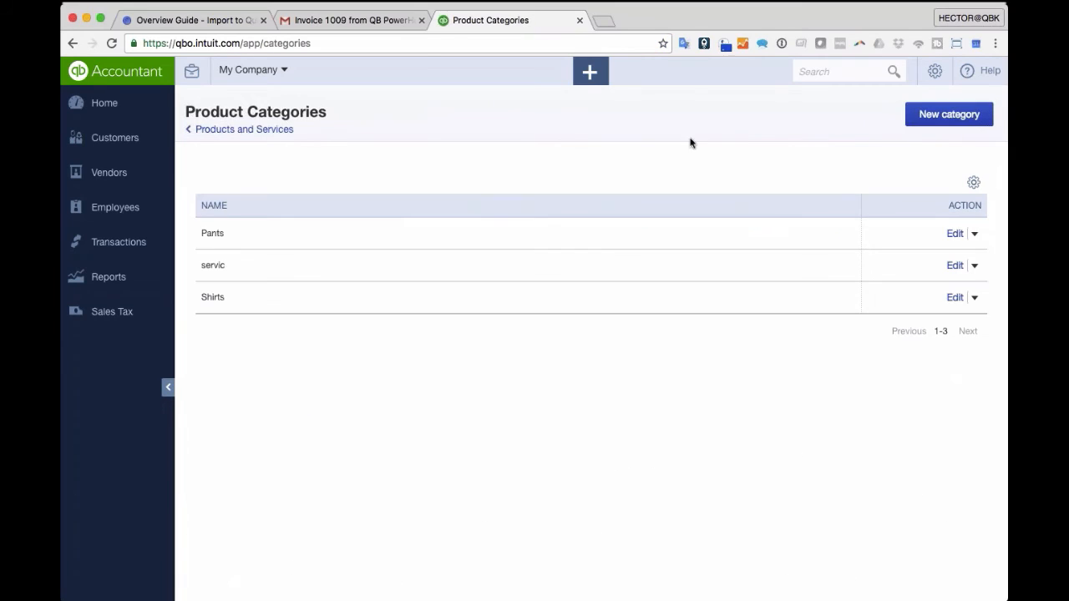
click(974, 182)
click(974, 182)
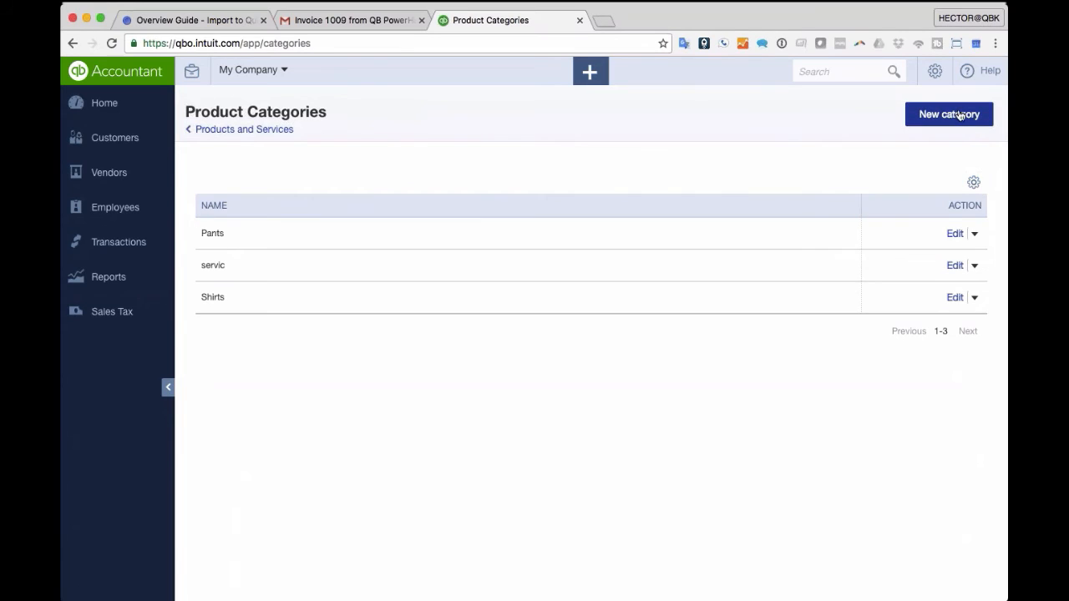
click(974, 234)
click(872, 176)
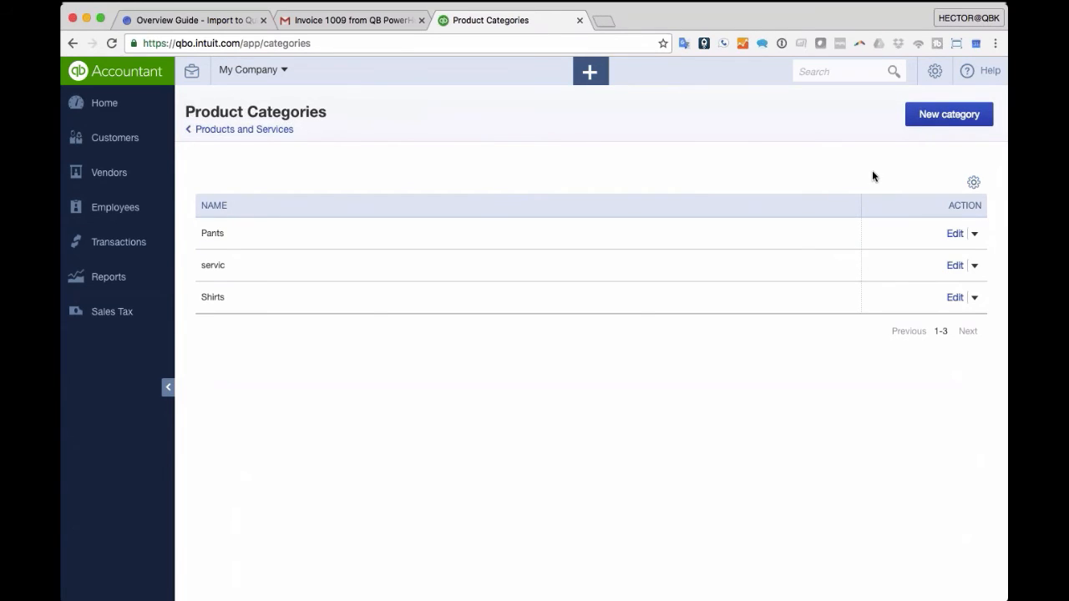
click(240, 130)
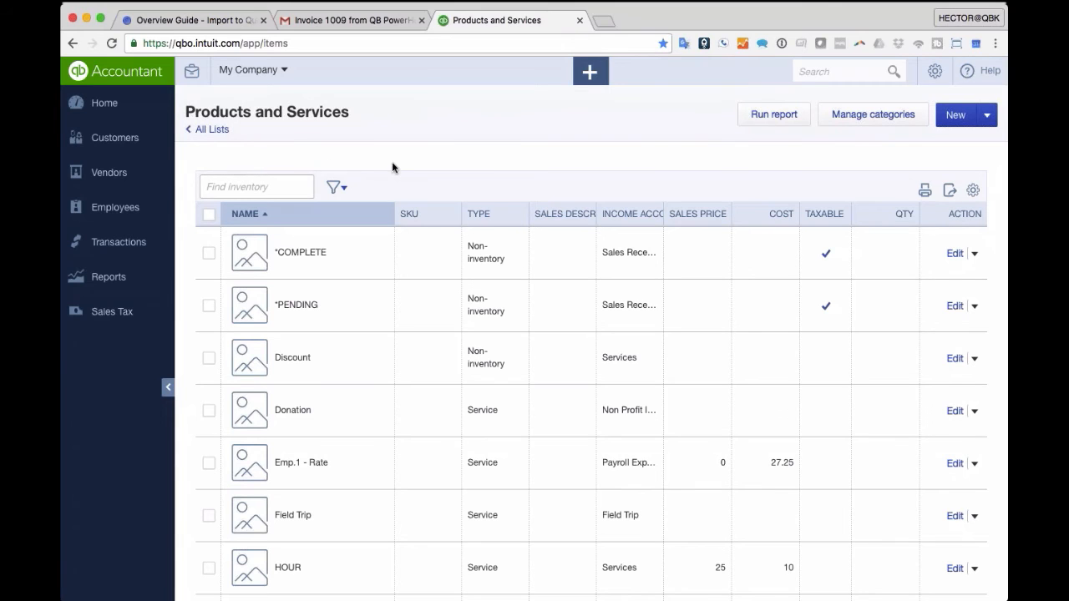
- Start a new inventory item named Avocado with initial quantity 1,000
click(957, 115)
click(735, 180)
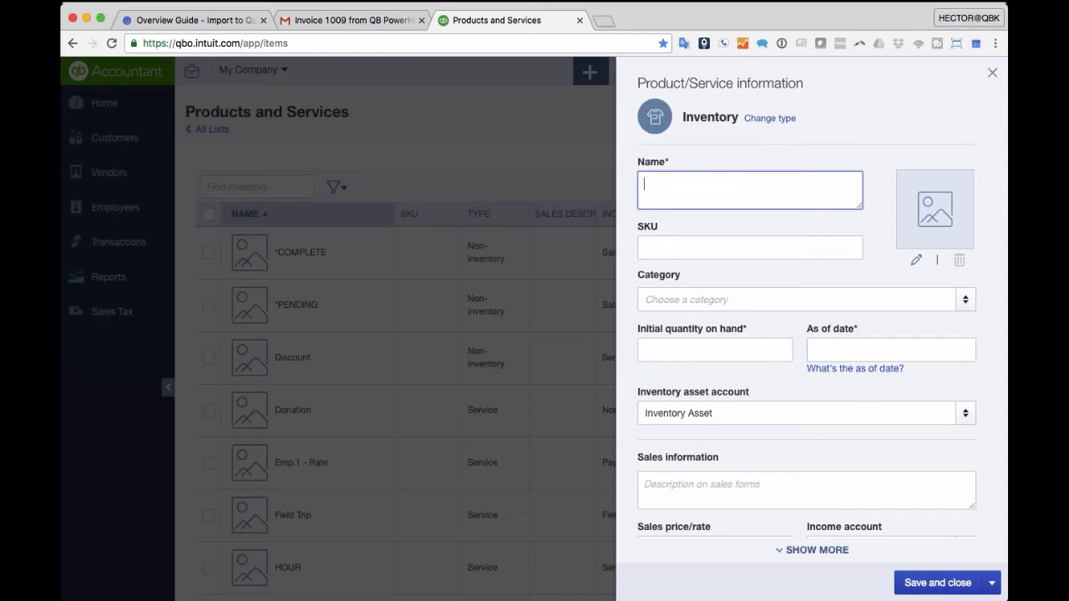
text(A)
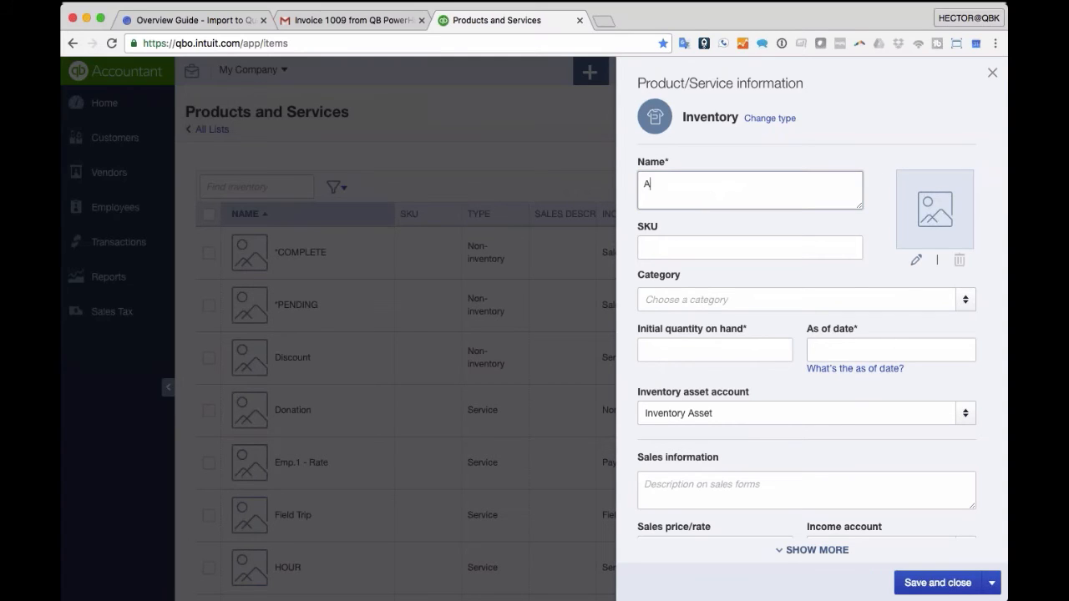
text(vocado)
key(Tab)
key(Tab)
click(786, 350)
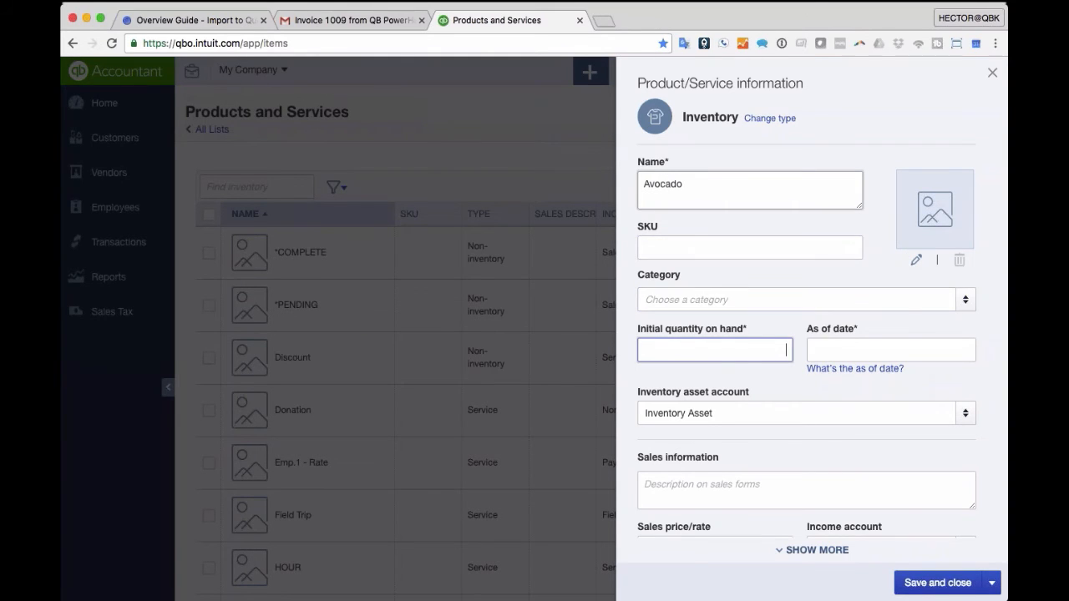
text(1,000)
key(Tab)
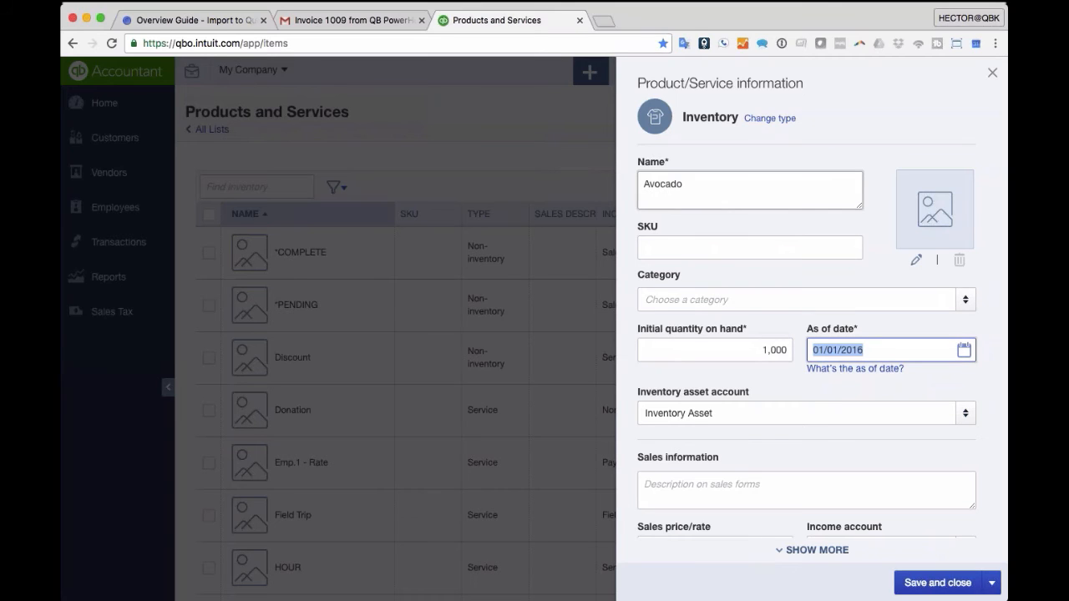
- Set Avocado's purchase cost to 0.50 and save the item
scroll(751, 464, down, 2)
click(715, 520)
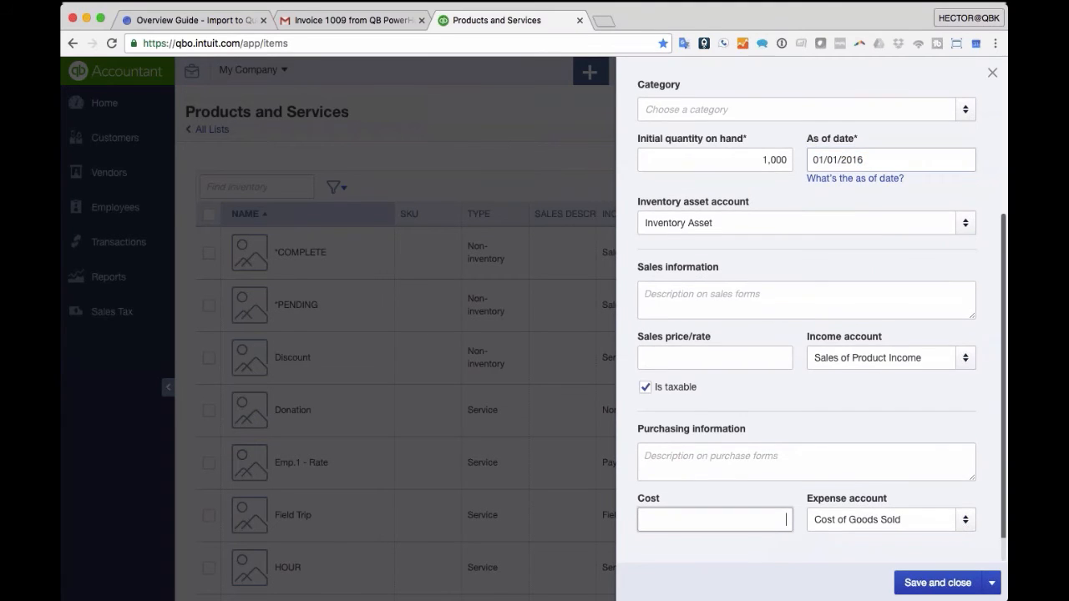
text(50)
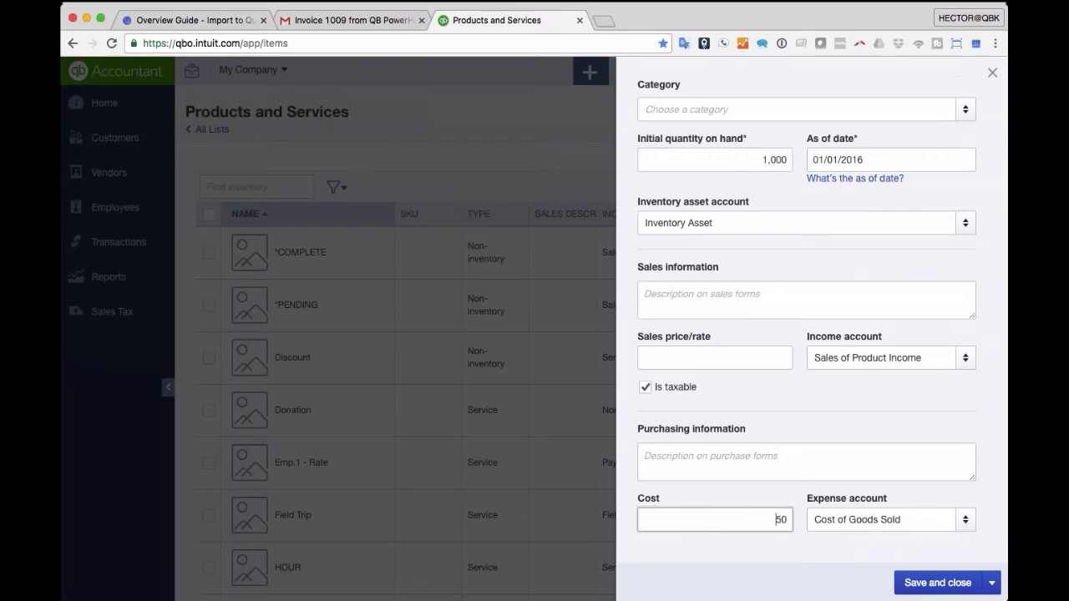
key(Tab)
scroll(690, 510, up, 3)
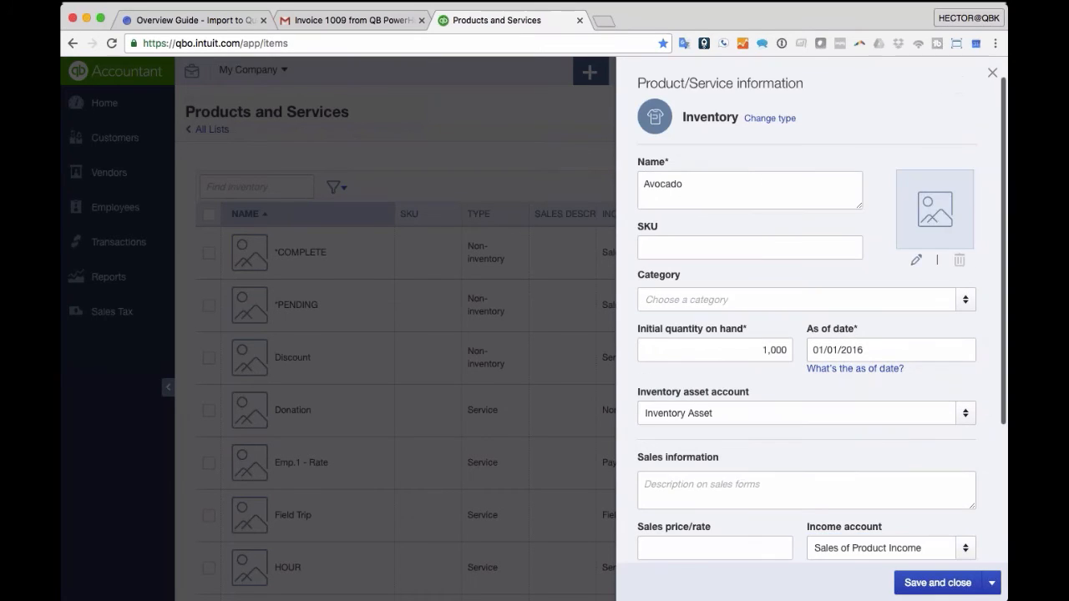
click(747, 351)
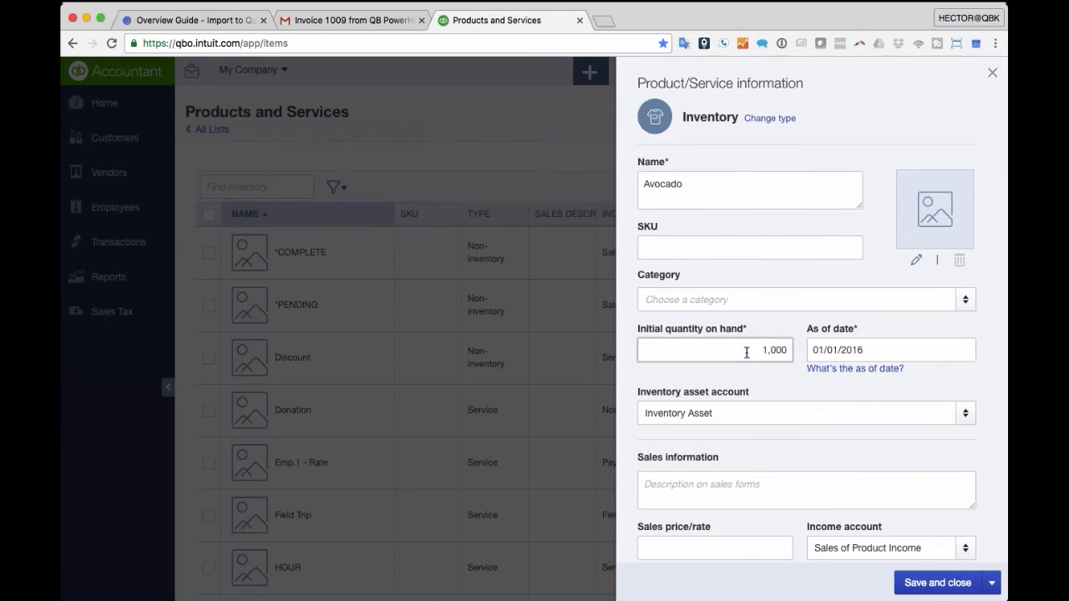
click(938, 582)
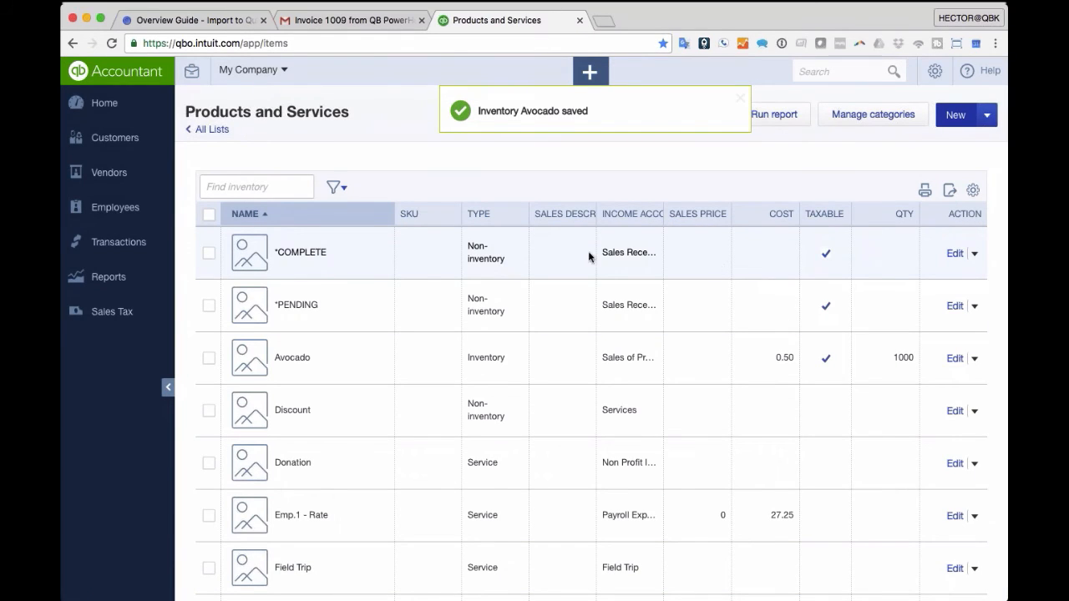
- Run the Balance Sheet and drill into the 500.00 Inventory Asset amount
click(113, 281)
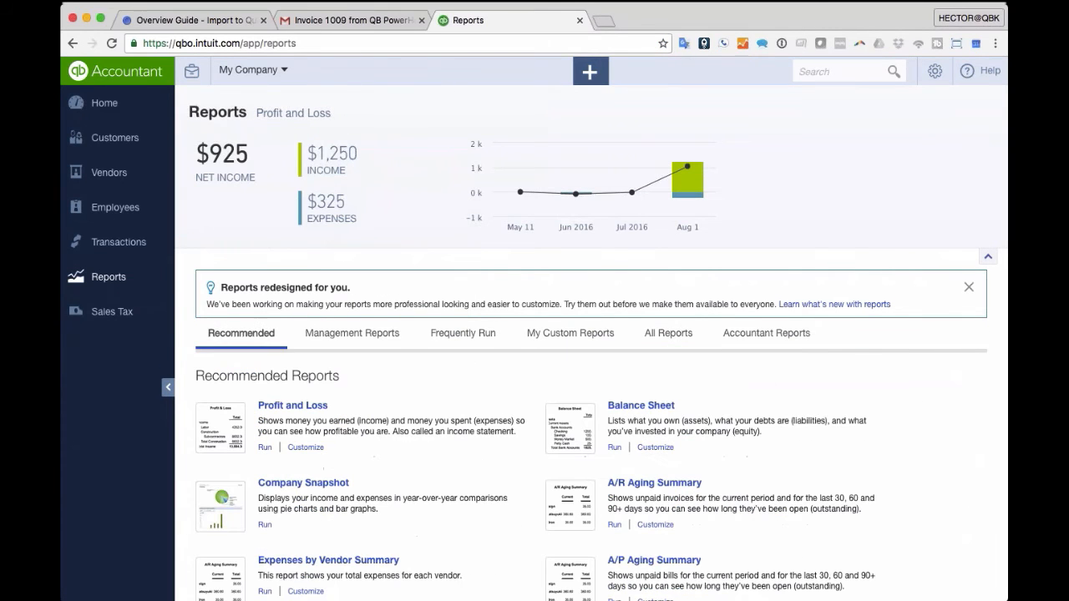
click(656, 407)
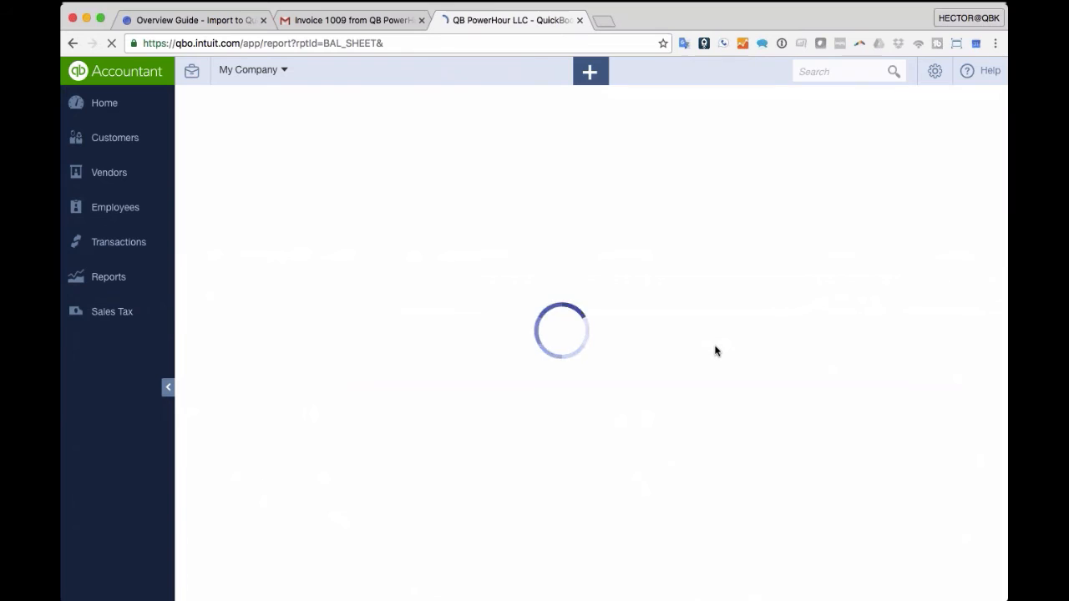
scroll(749, 370, down, 3)
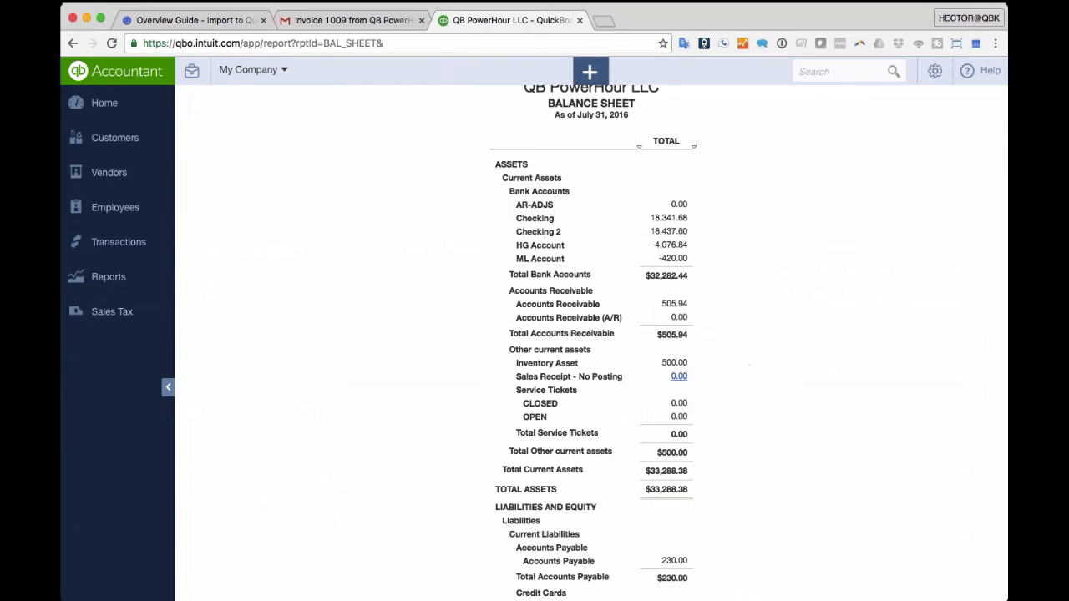
scroll(677, 375, down, 1)
click(675, 345)
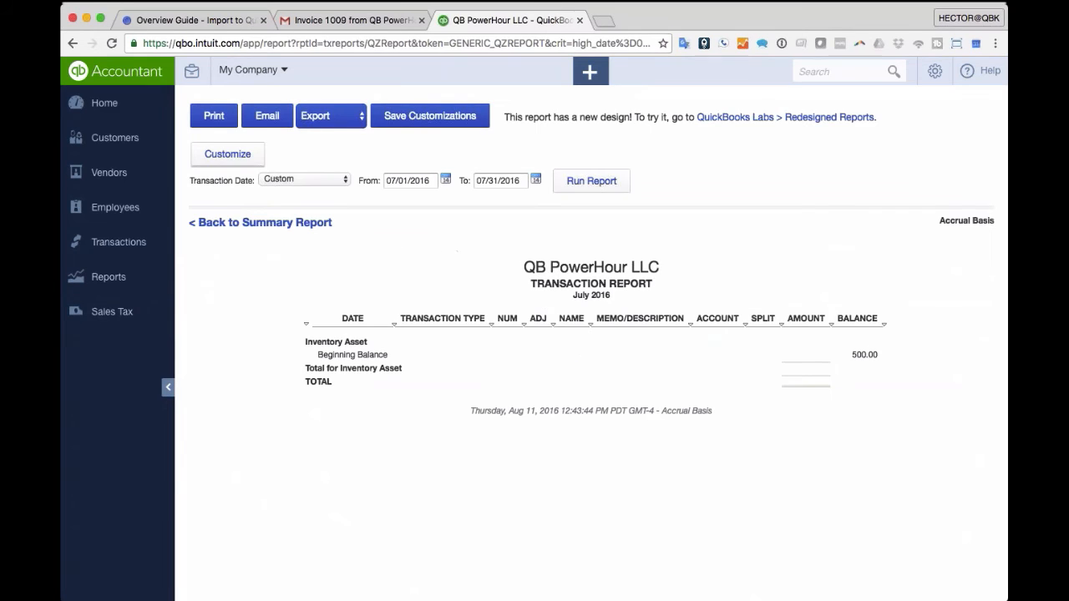
- Rerun the Inventory Asset report for All Dates and open Avocado's START starting-value entry
click(289, 178)
click(625, 182)
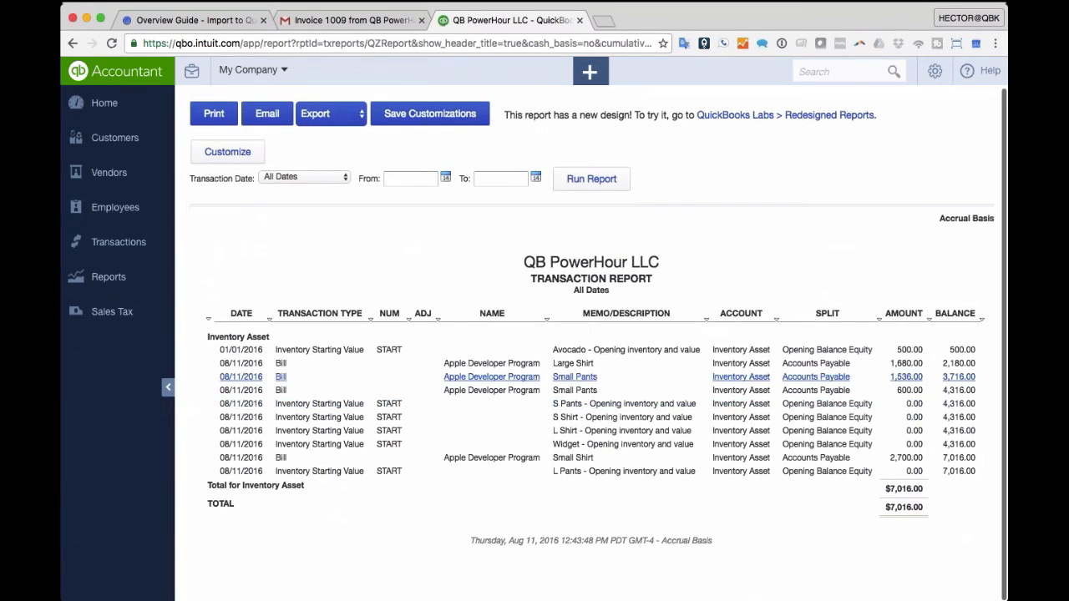
click(378, 353)
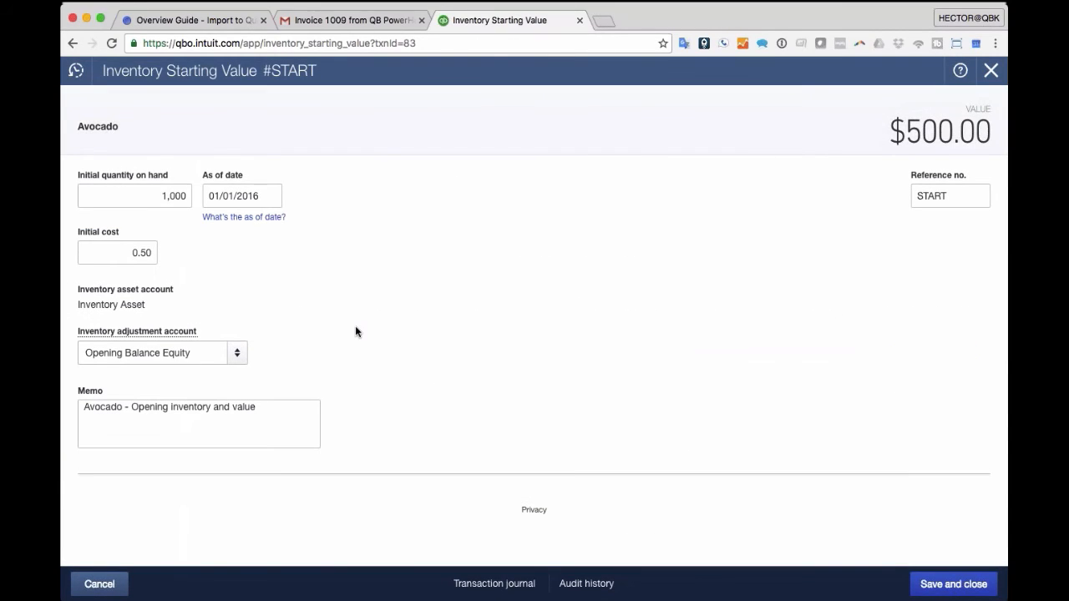
- Change Avocado's initial quantity on hand from 1,000 to 0, keeping Opening Balance Equity, and save
click(238, 356)
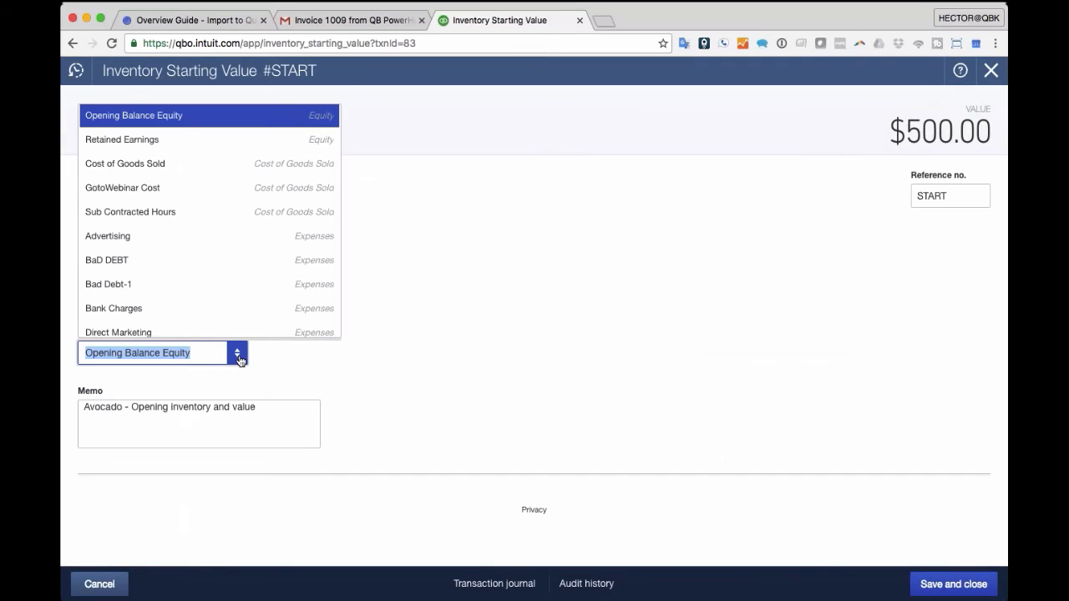
click(238, 356)
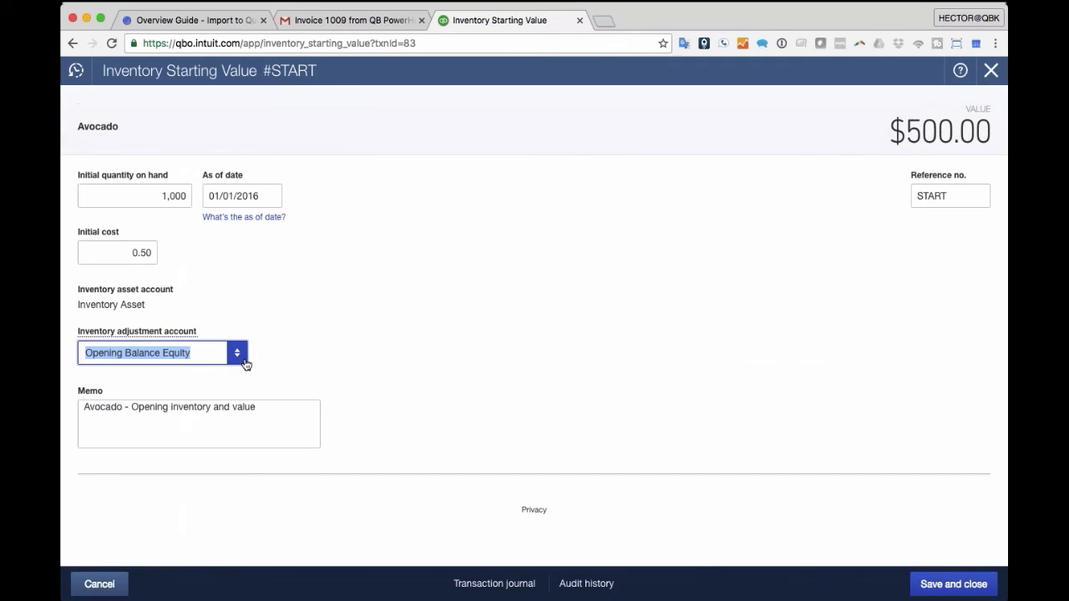
drag(161, 196, 328, 193)
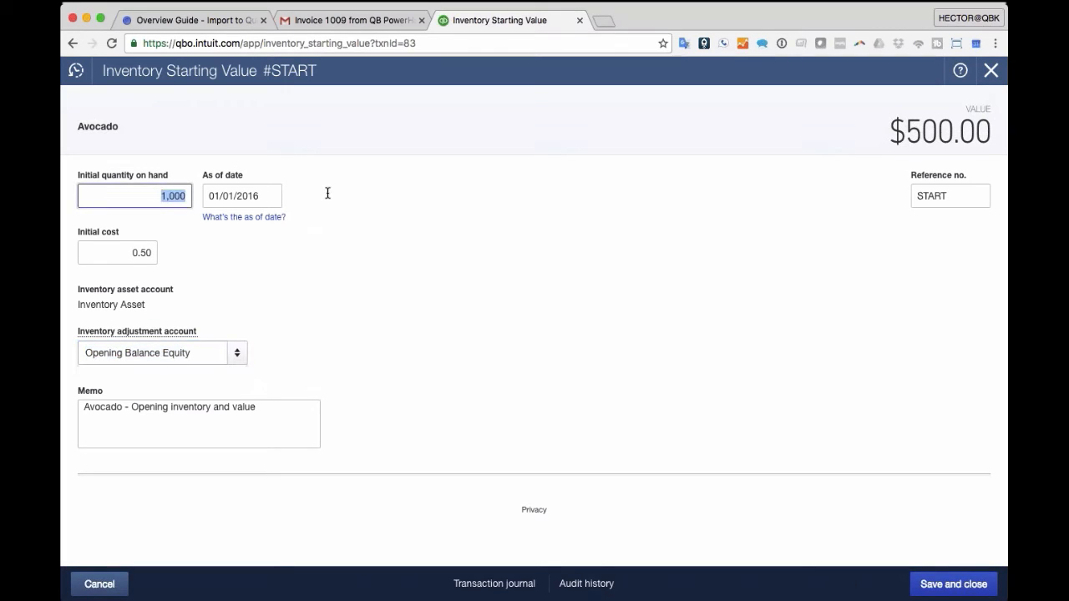
text(0)
key(Tab)
key(Tab)
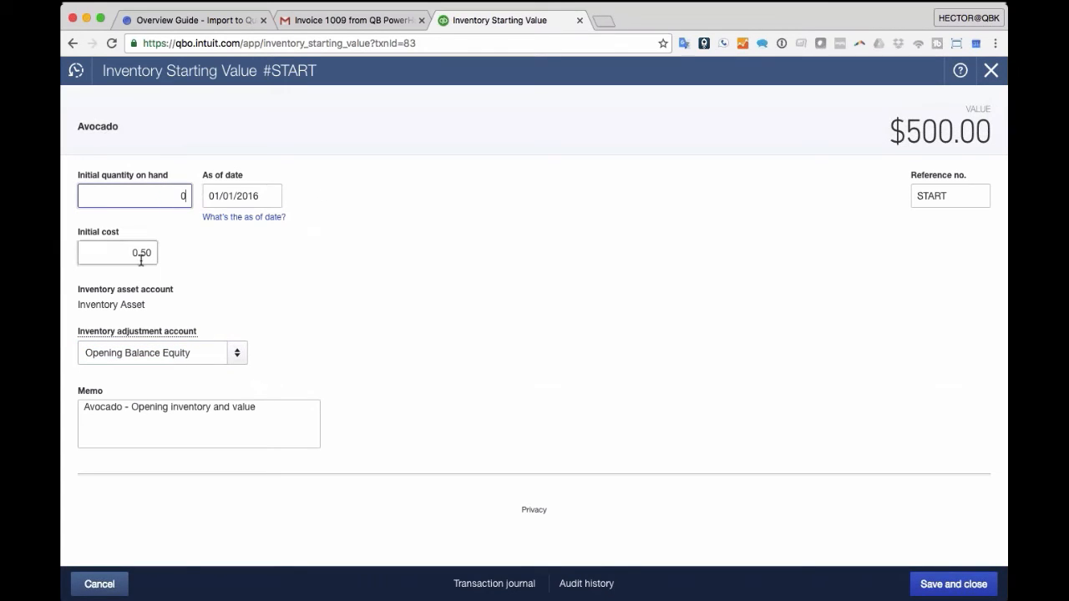
click(163, 195)
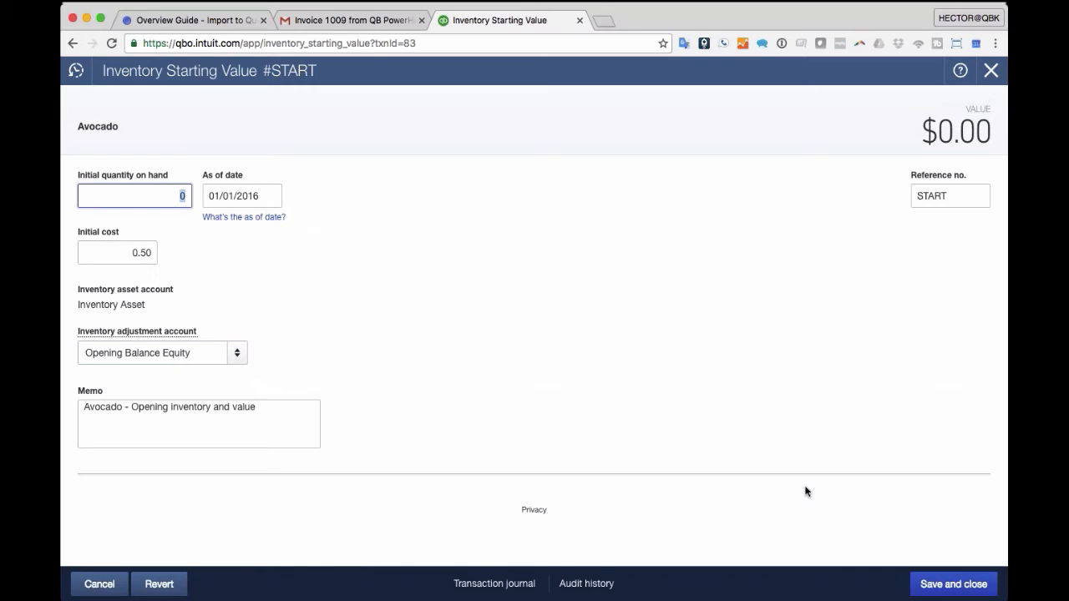
click(960, 585)
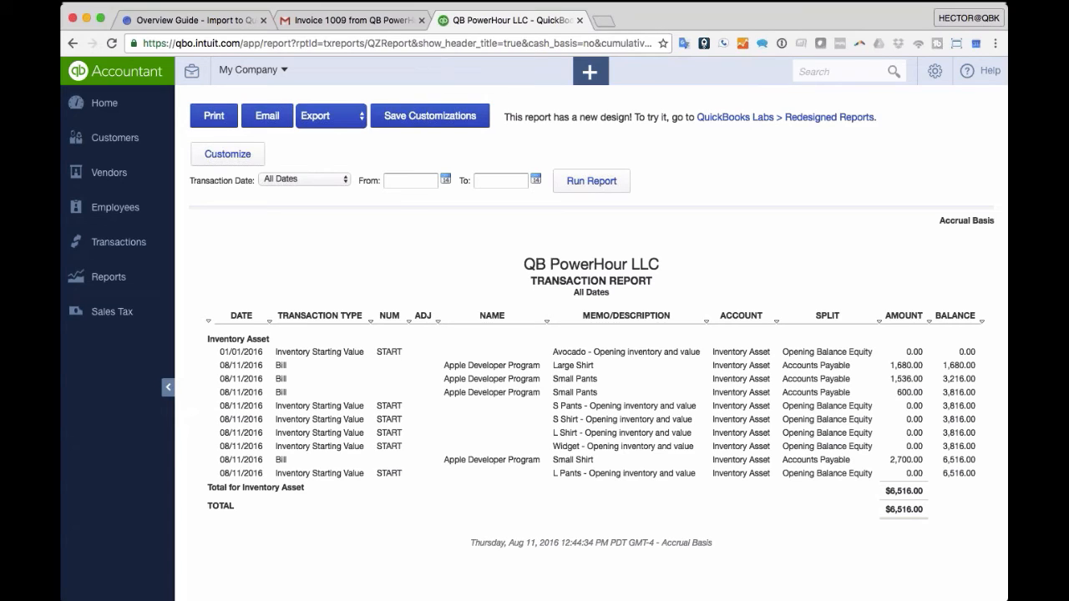
- Start a new Inventory Qty Adjustment from the Create (+) menu
click(928, 80)
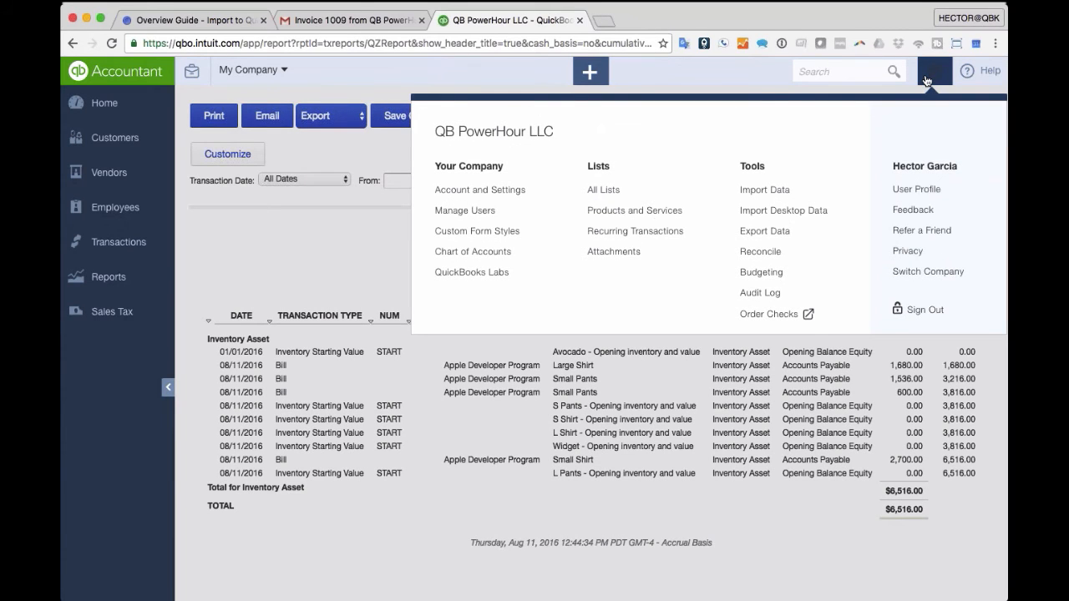
click(593, 73)
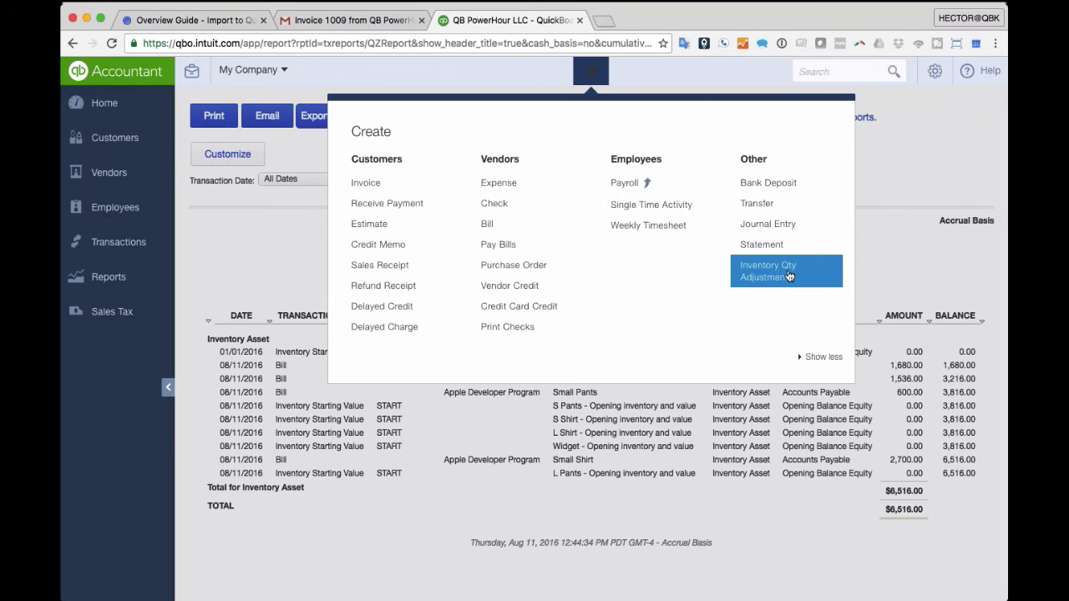
click(780, 277)
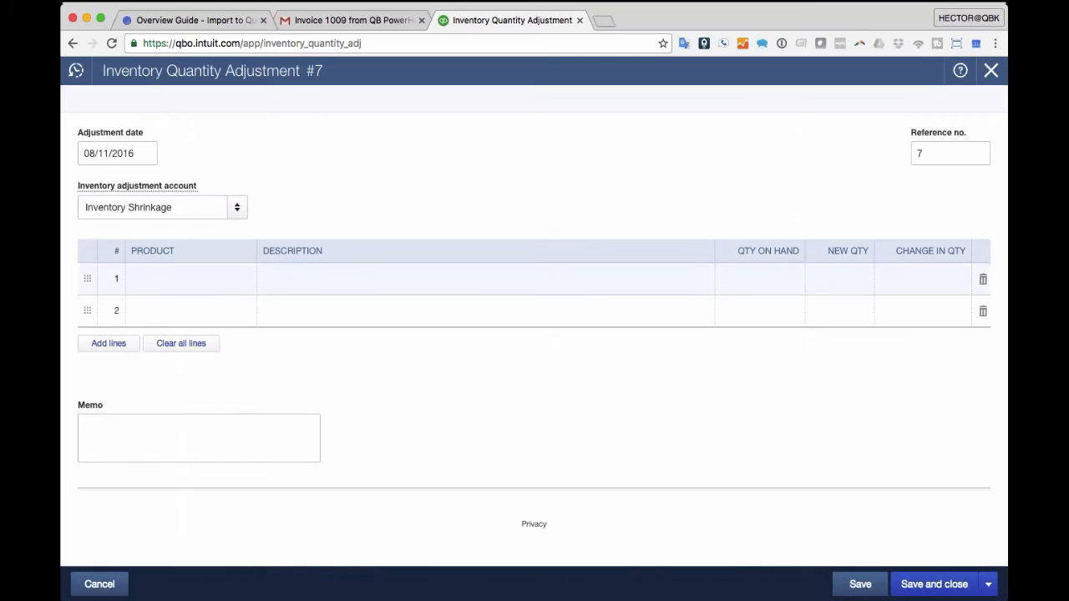
- Add L Pants on the first adjustment line with a new quantity of 150
click(248, 284)
click(248, 284)
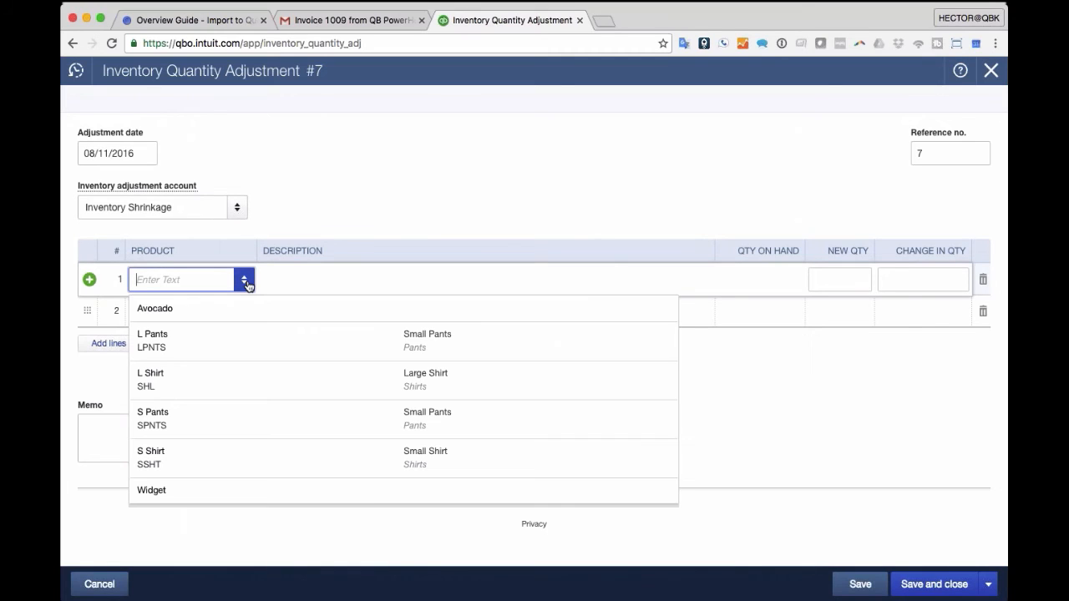
click(181, 339)
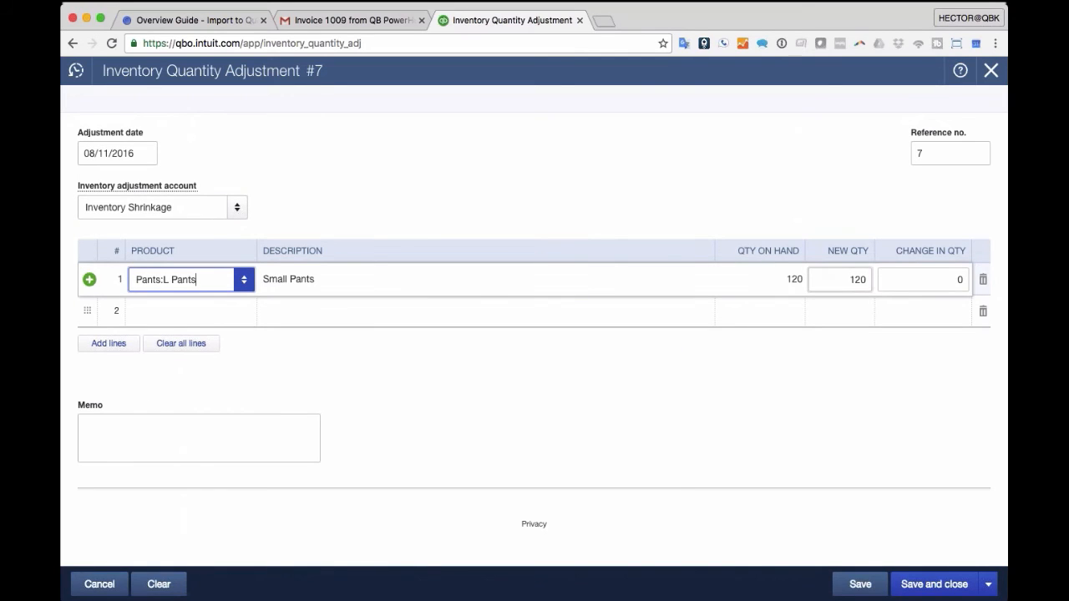
click(840, 280)
text(15)
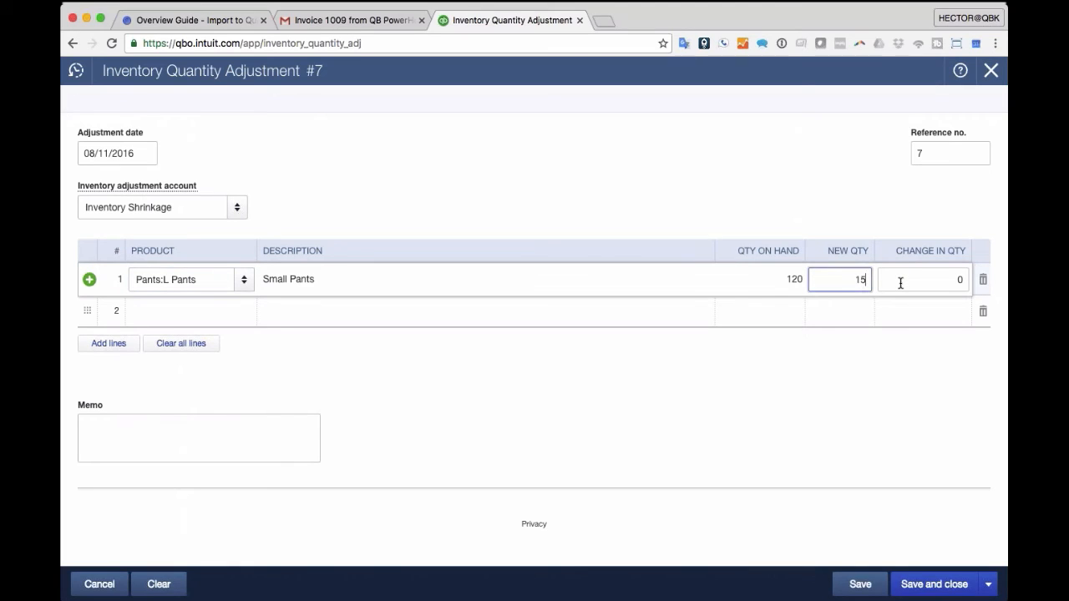
click(900, 283)
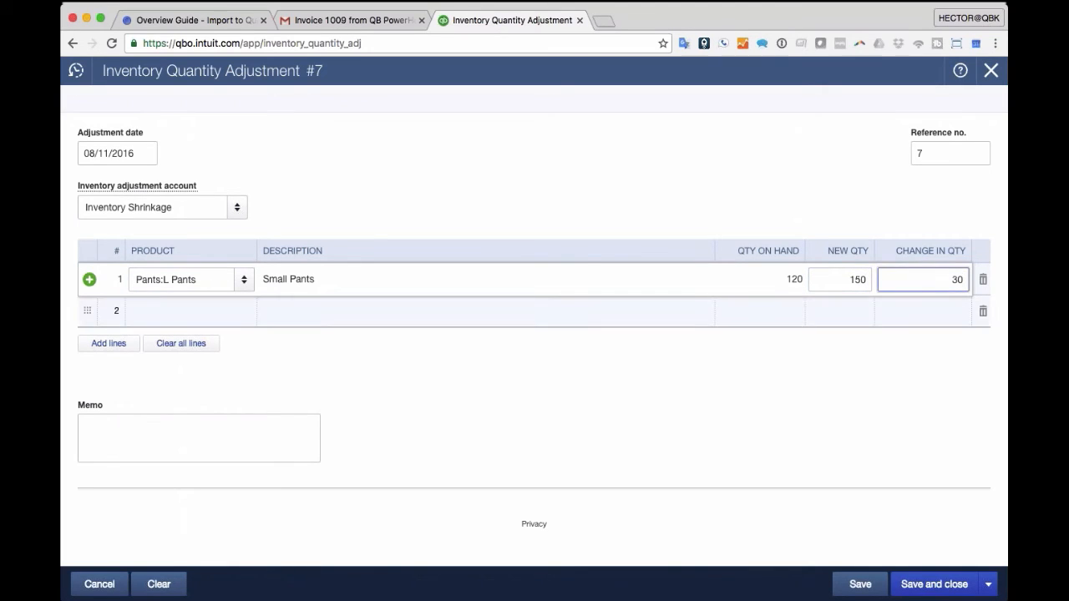
click(202, 209)
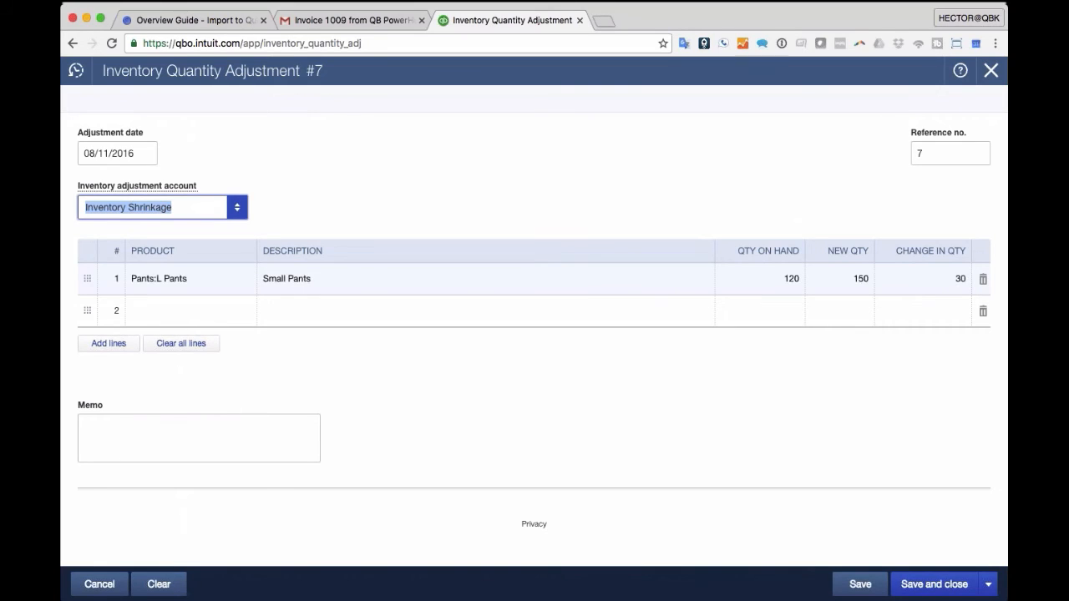
- Add S Shirt on the second line with a new quantity of 180
click(184, 312)
text(Shirts:L Shirt)
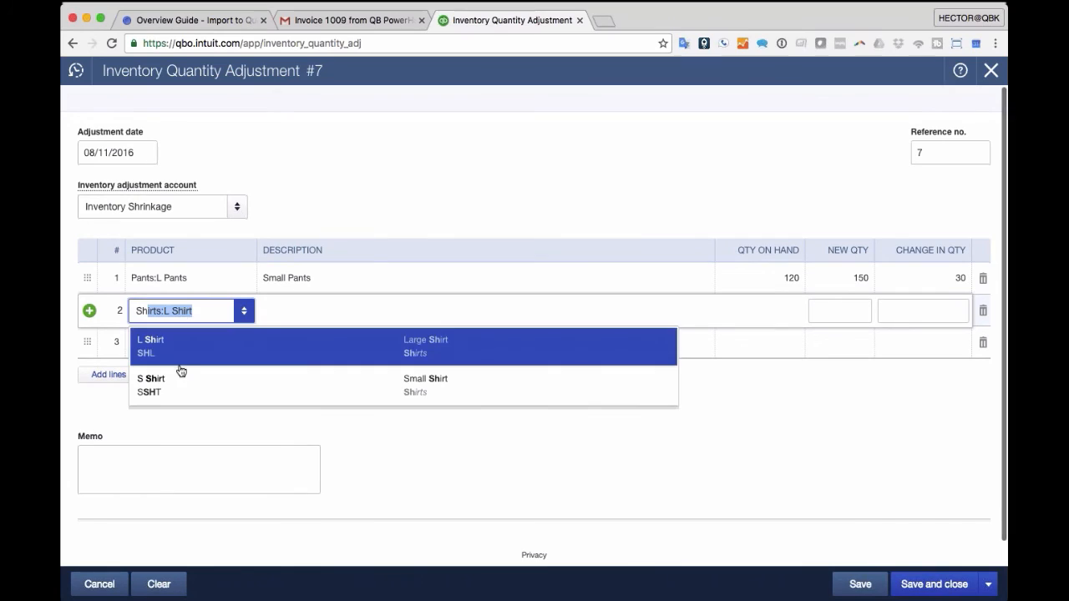
click(167, 384)
click(837, 311)
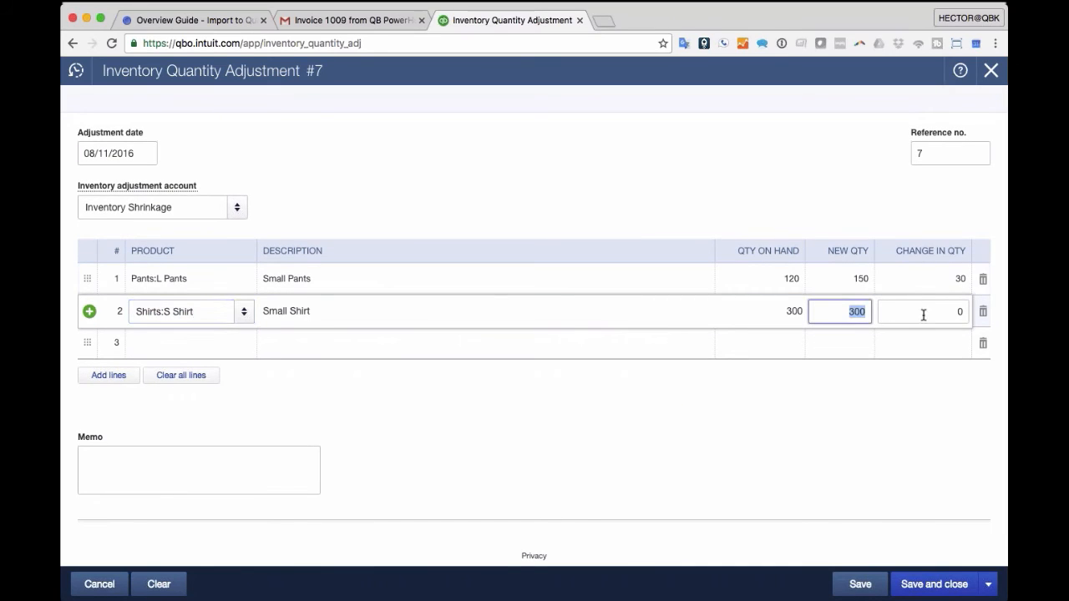
text(18)
click(924, 315)
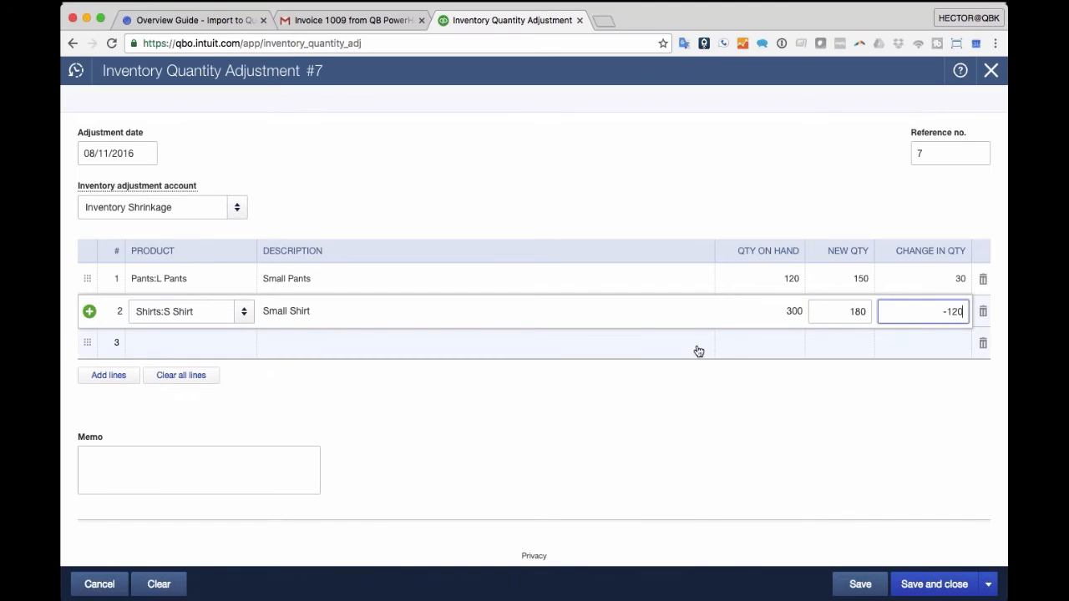
click(489, 338)
- Leave the third line empty and save and close adjustment 7
click(200, 214)
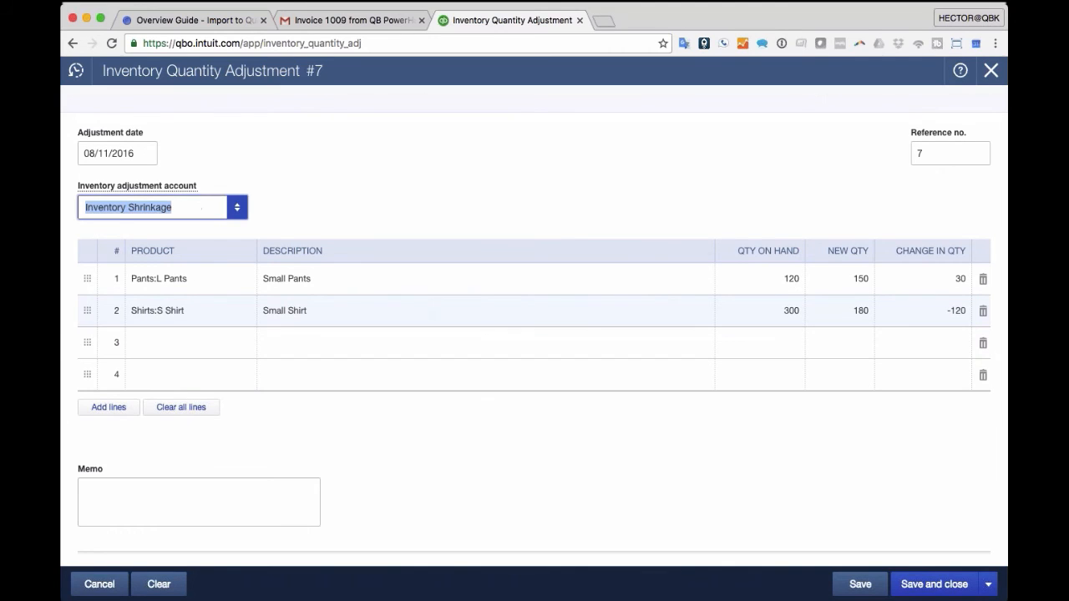
scroll(888, 426, down, 2)
scroll(888, 426, up, 2)
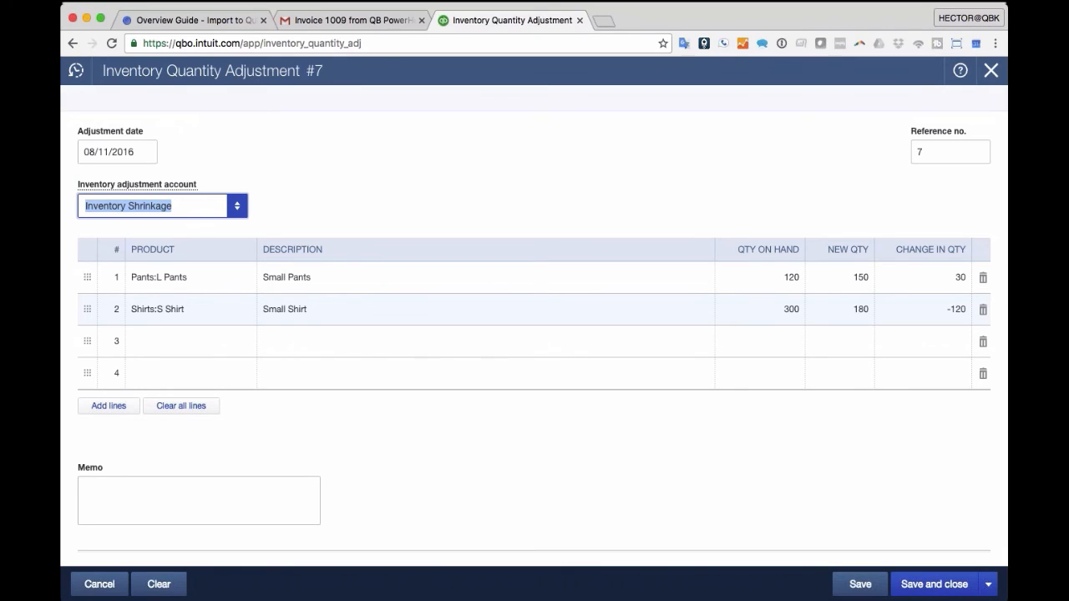
scroll(771, 320, down, 2)
scroll(771, 340, up, 2)
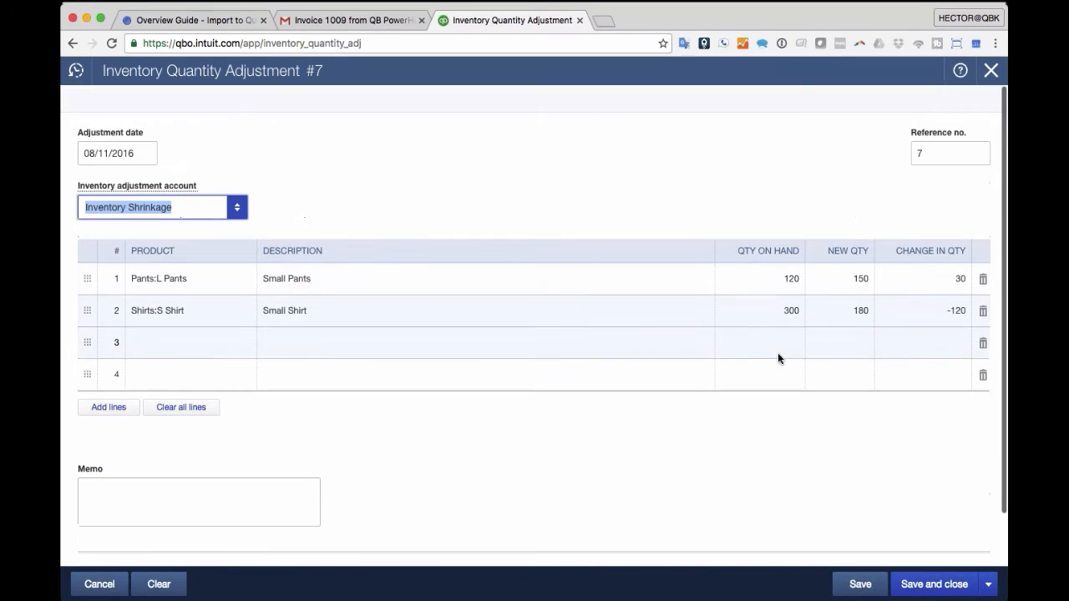
click(945, 590)
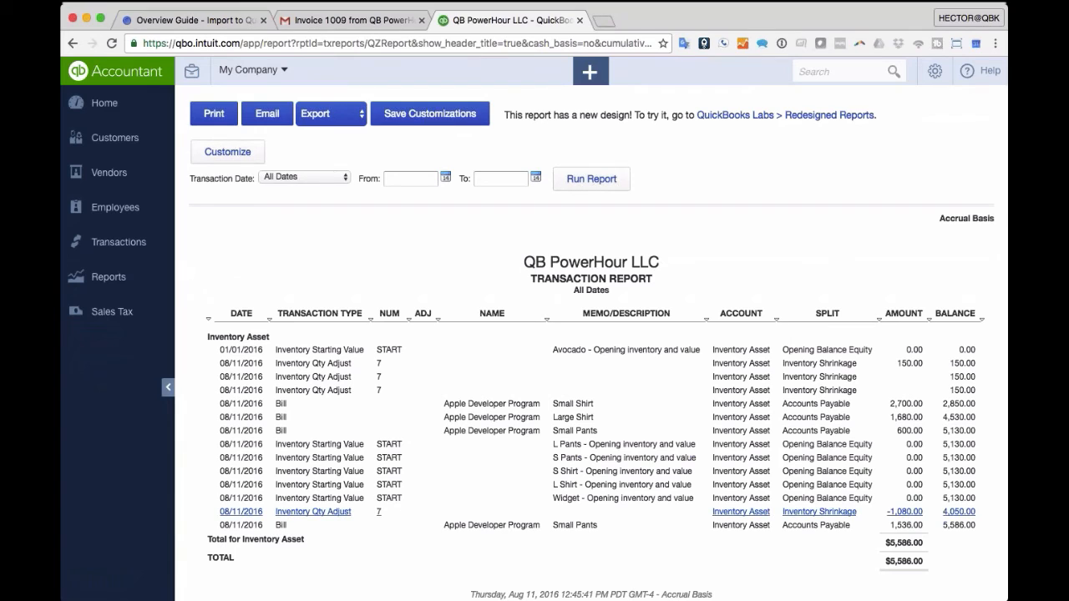
- Open the -1,080.00 adjustment 7 from the report and view its transaction journal
click(907, 513)
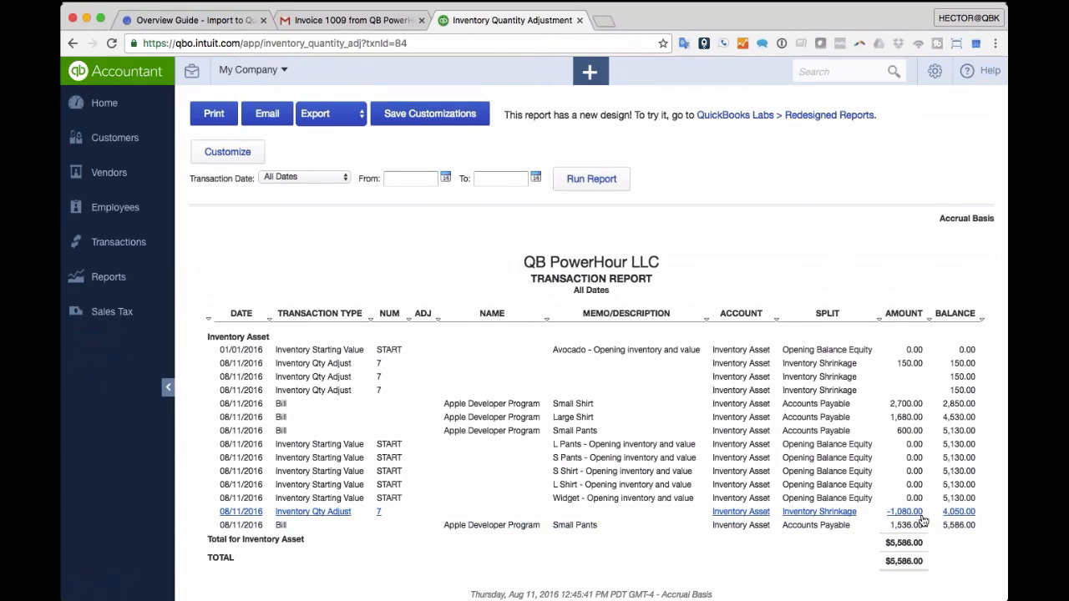
scroll(824, 507, down, 4)
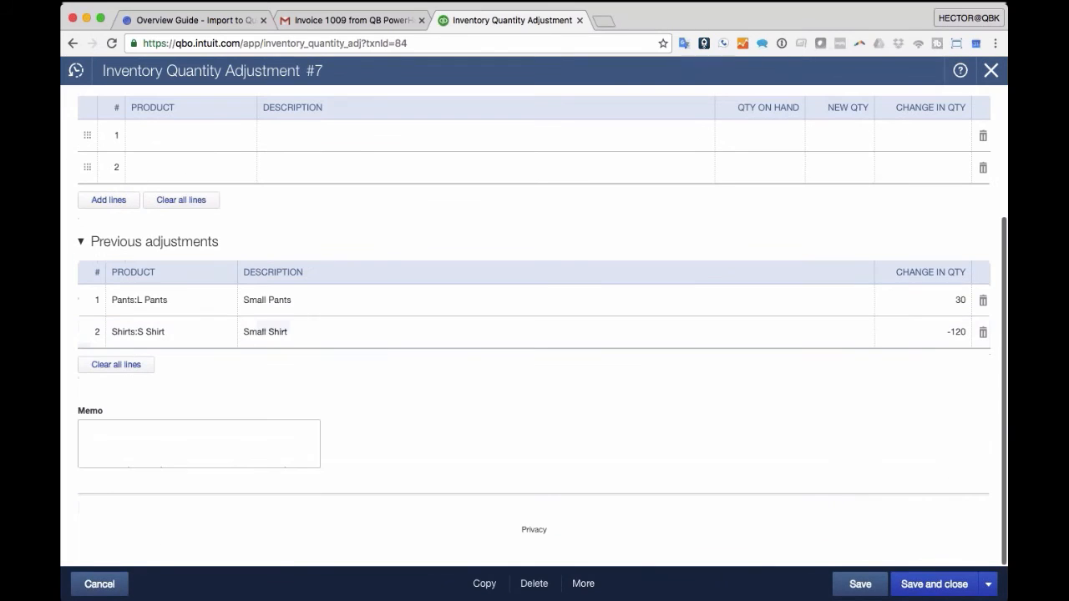
scroll(826, 510, up, 4)
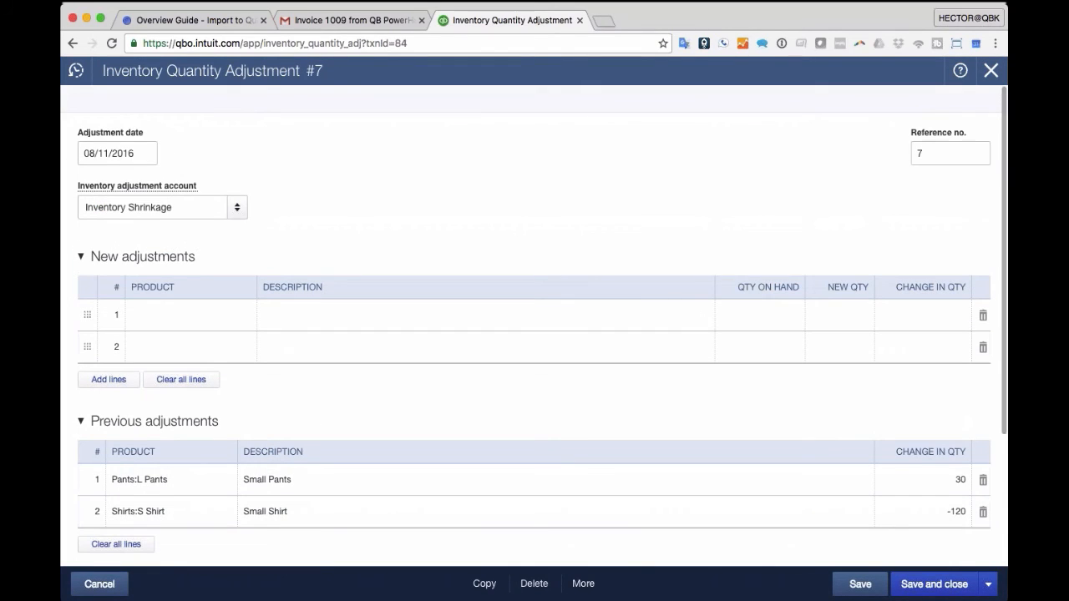
click(583, 584)
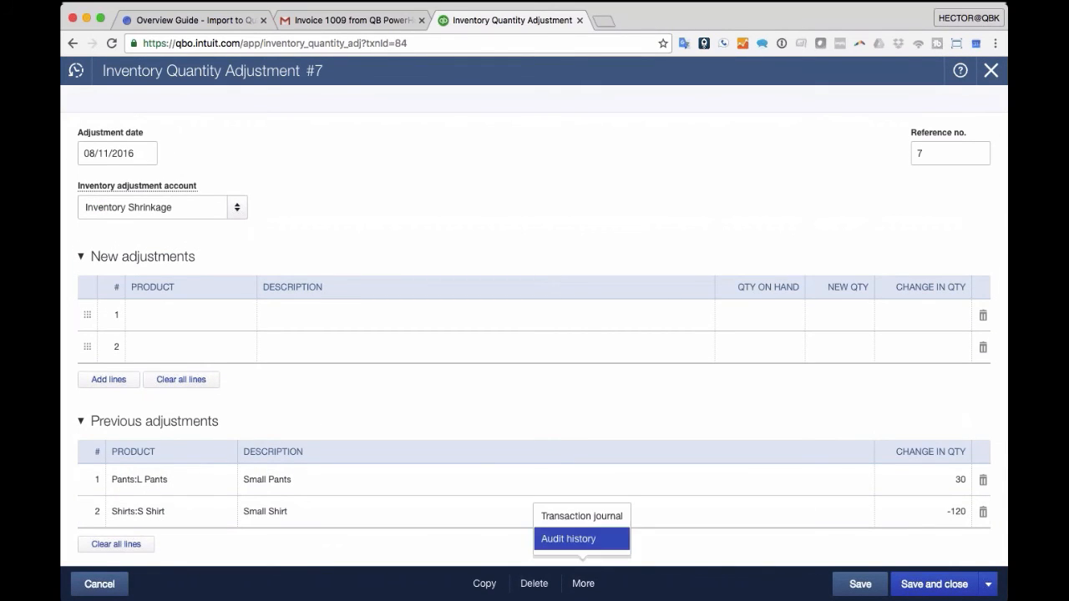
click(583, 517)
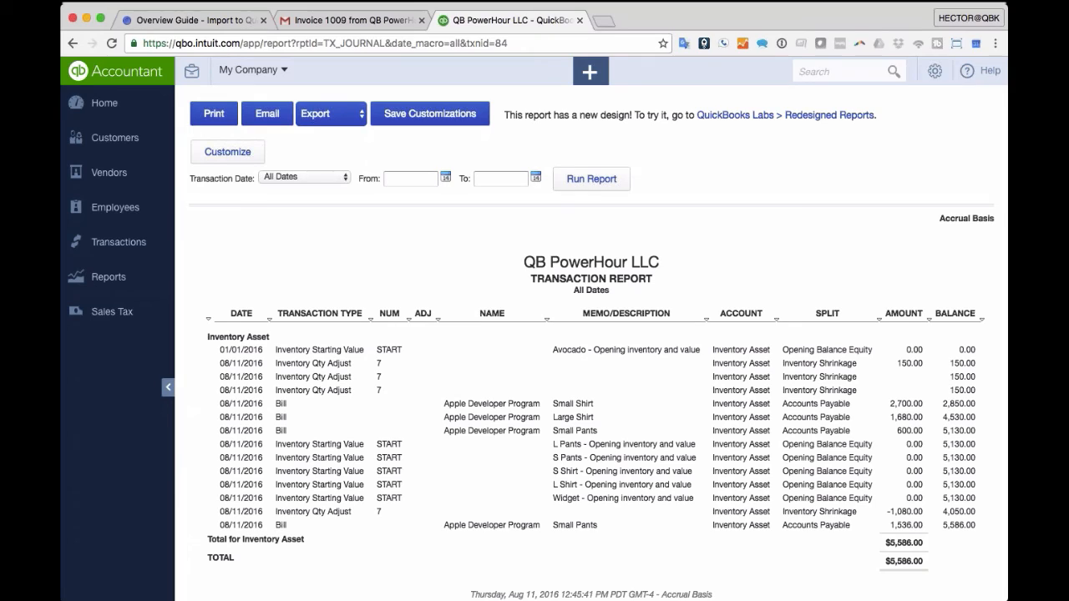
click(968, 24)
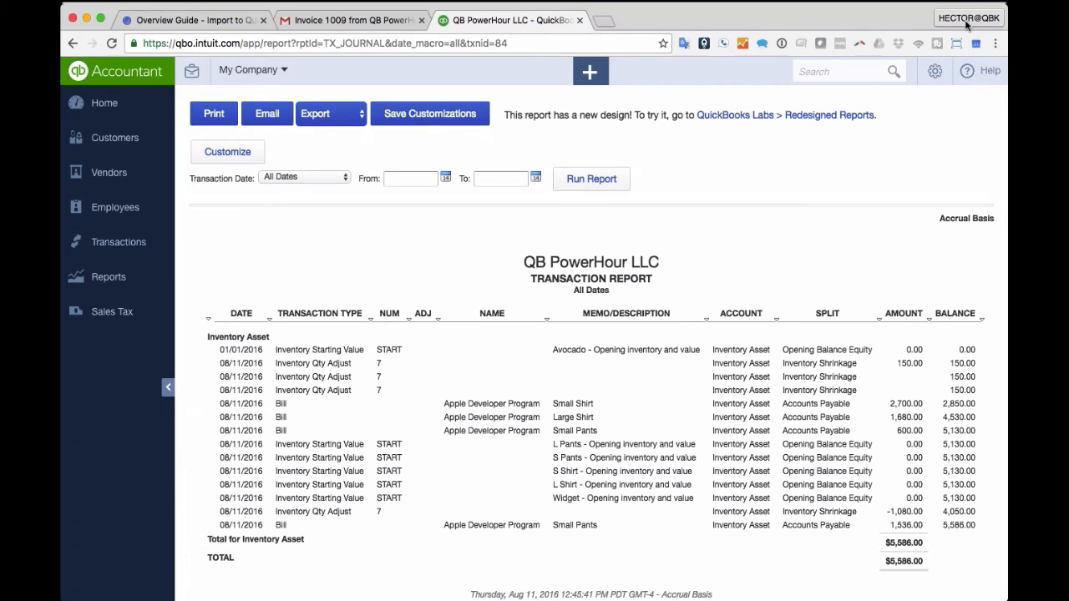
click(904, 190)
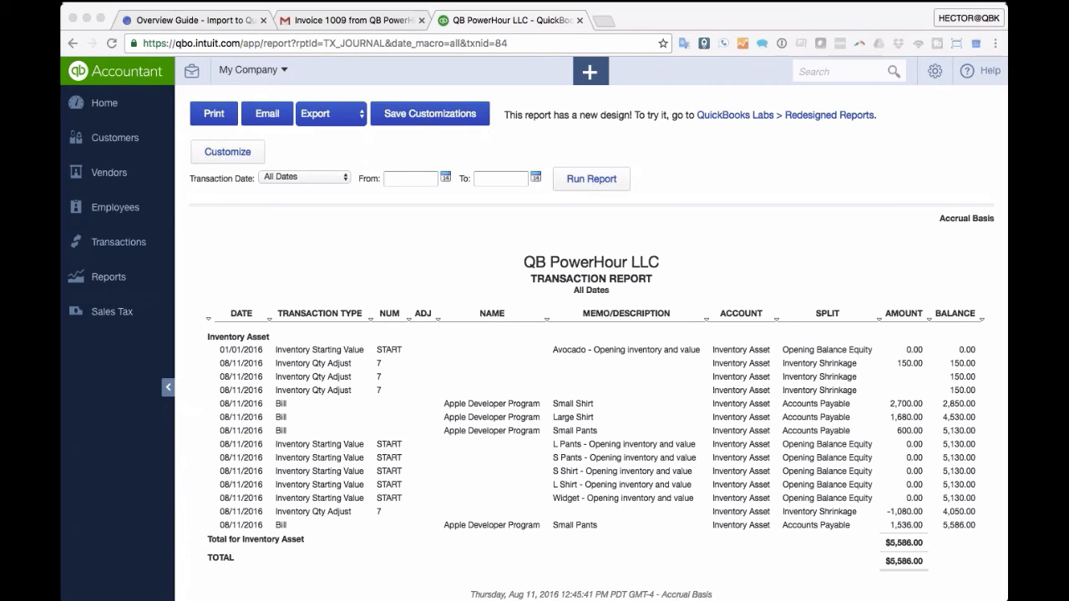
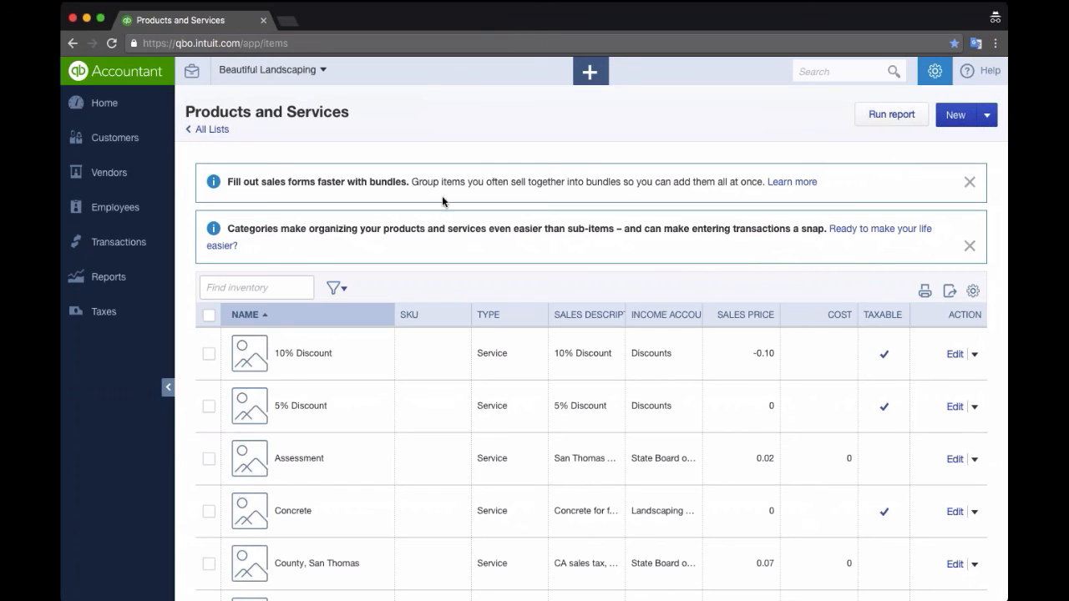
- Start a new product/service of the Bundle type from Products and Services
click(968, 116)
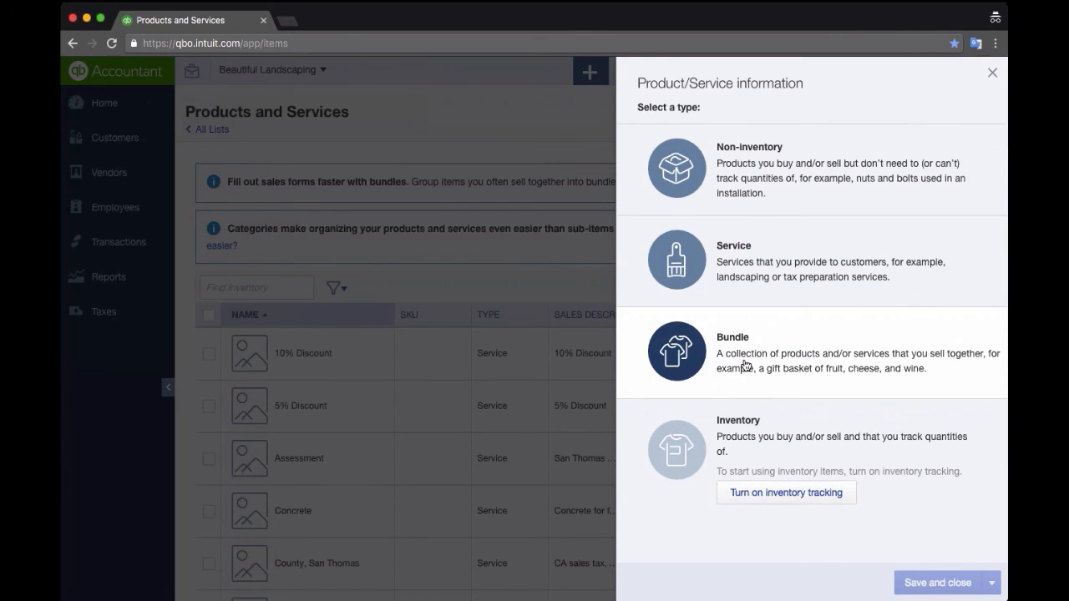
click(821, 337)
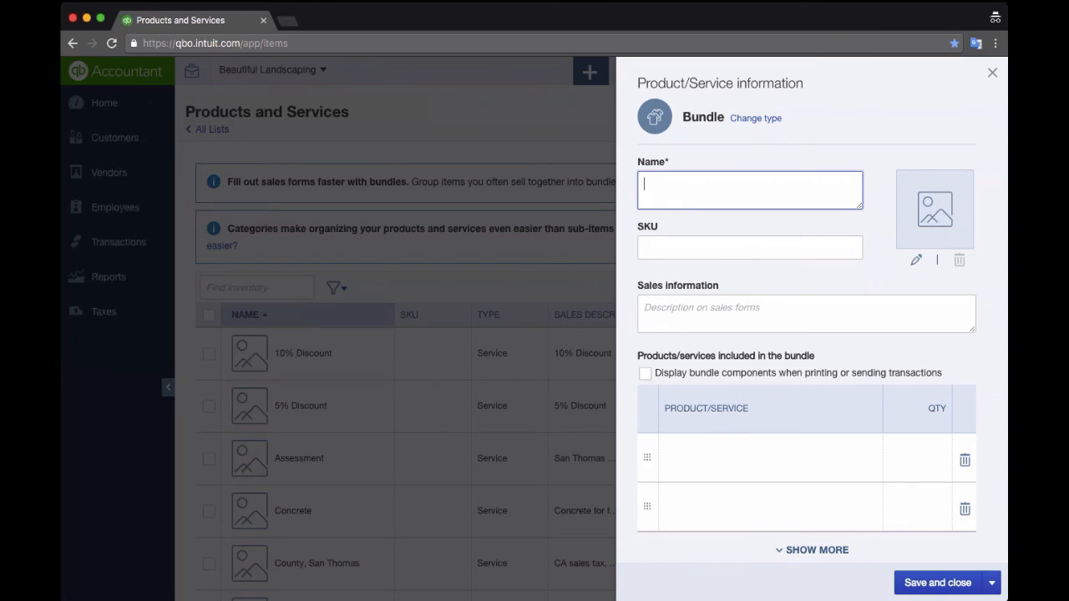
- Name the new bundle 'Package Deal' and add extra component rows
click(659, 195)
text(Packge Deal)
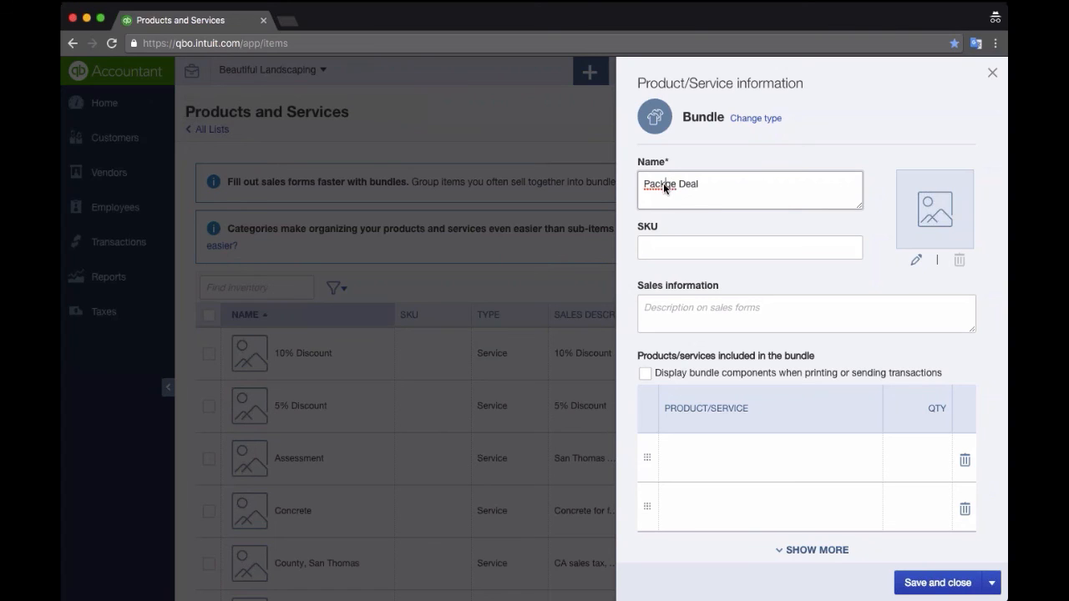
text(a)
scroll(721, 315, down, 1)
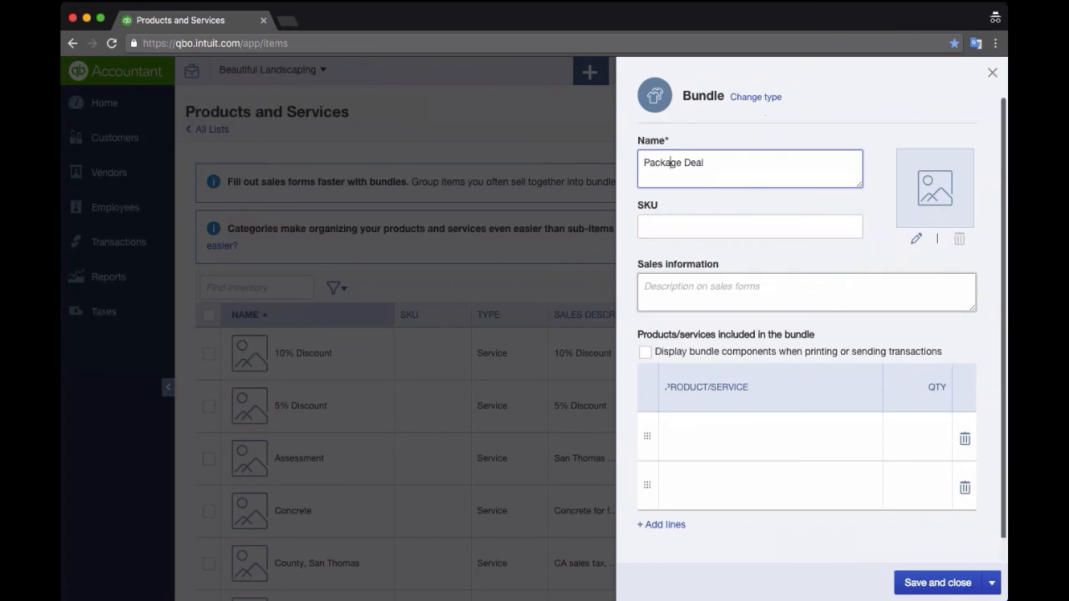
click(660, 525)
scroll(832, 435, down, 2)
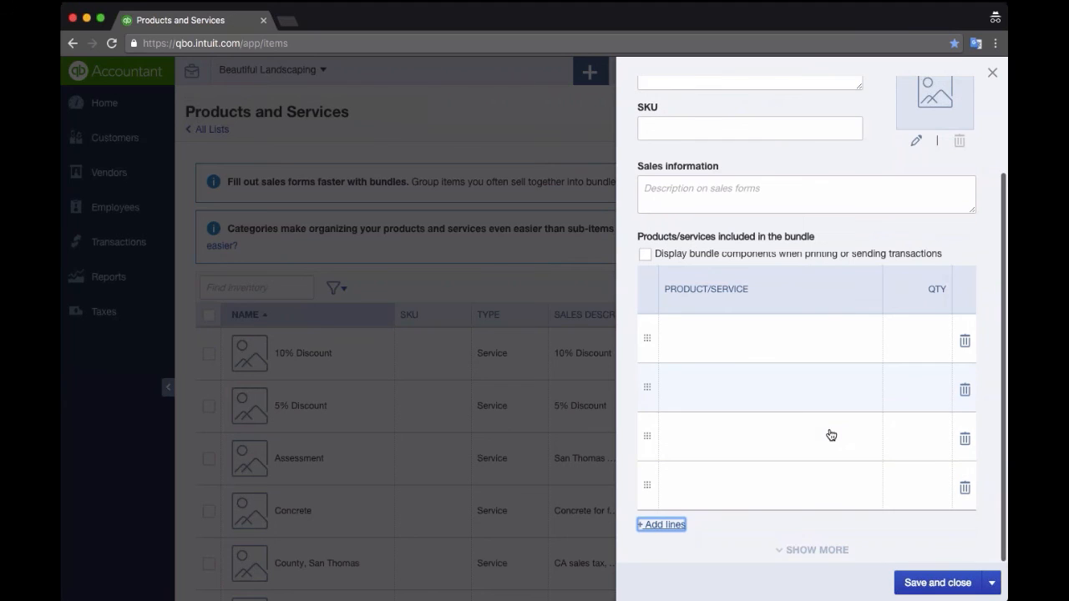
- Add Gardening, Concrete and Installation as the bundle's three components
click(768, 336)
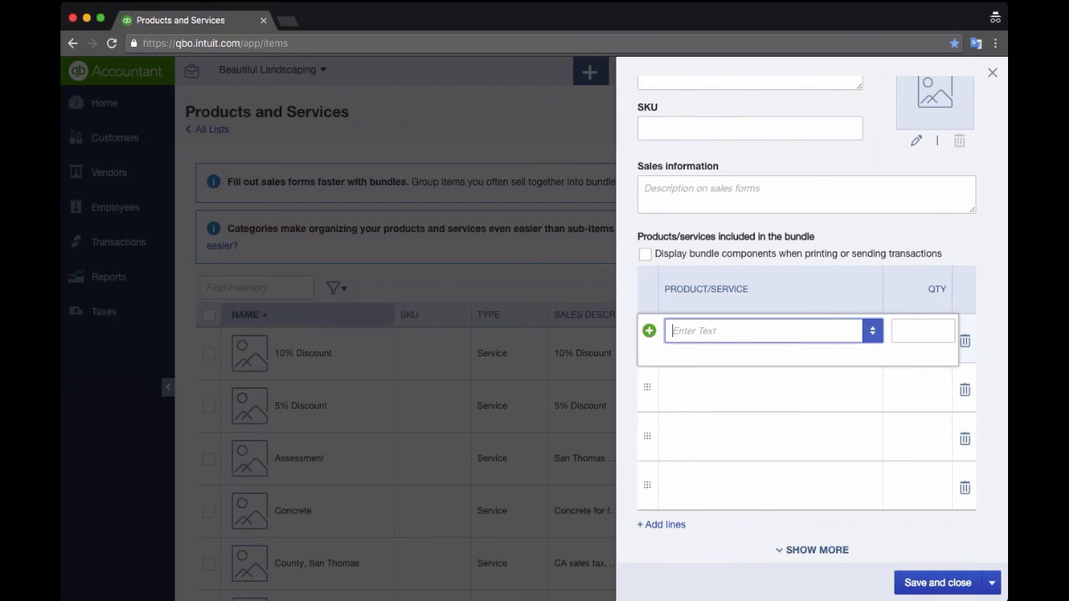
click(846, 329)
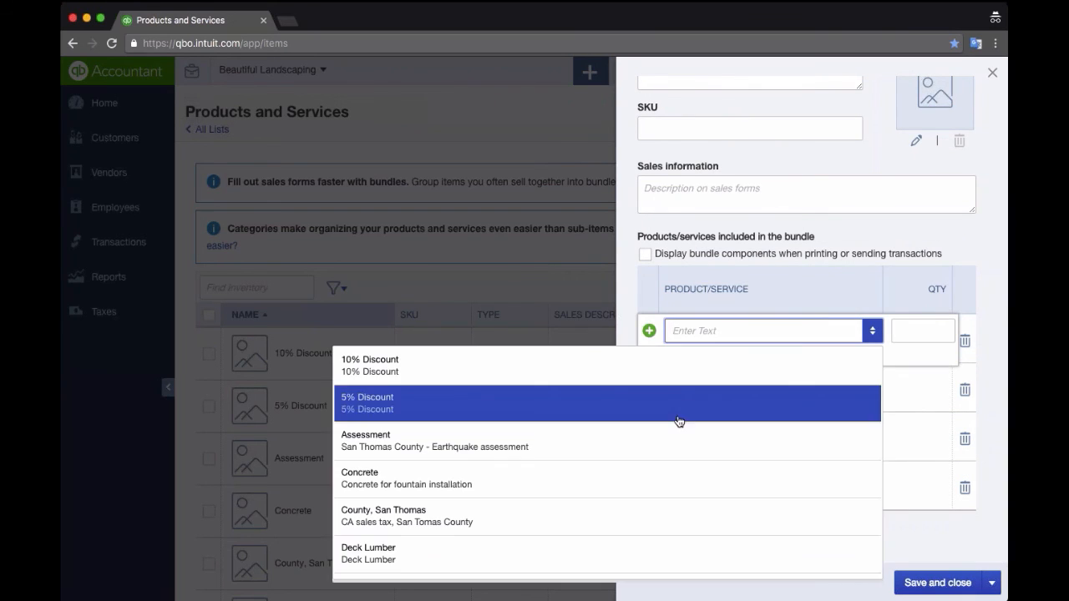
scroll(679, 421, down, 10)
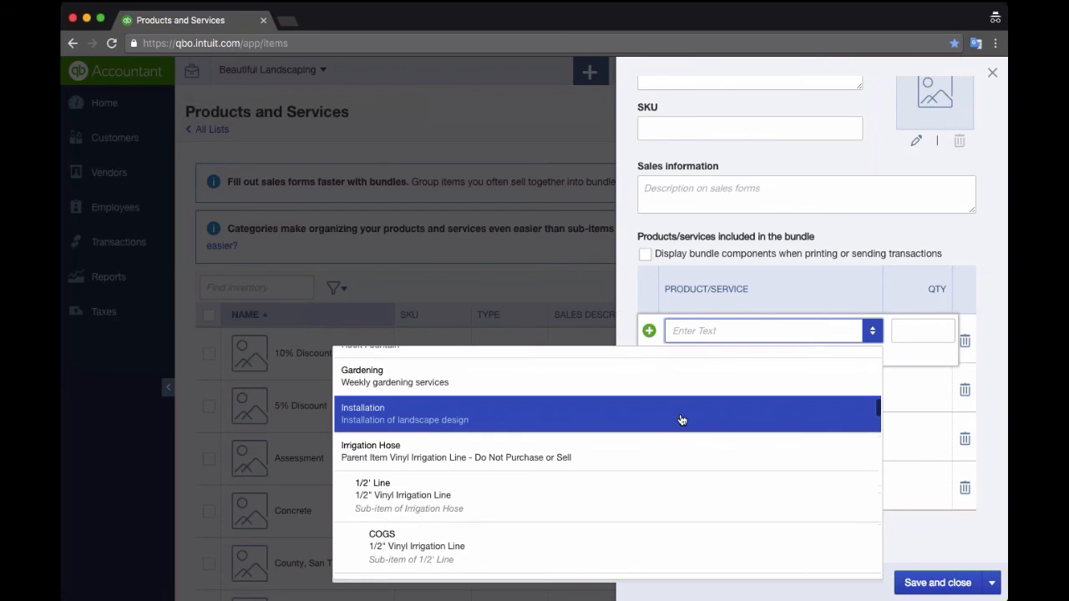
click(666, 390)
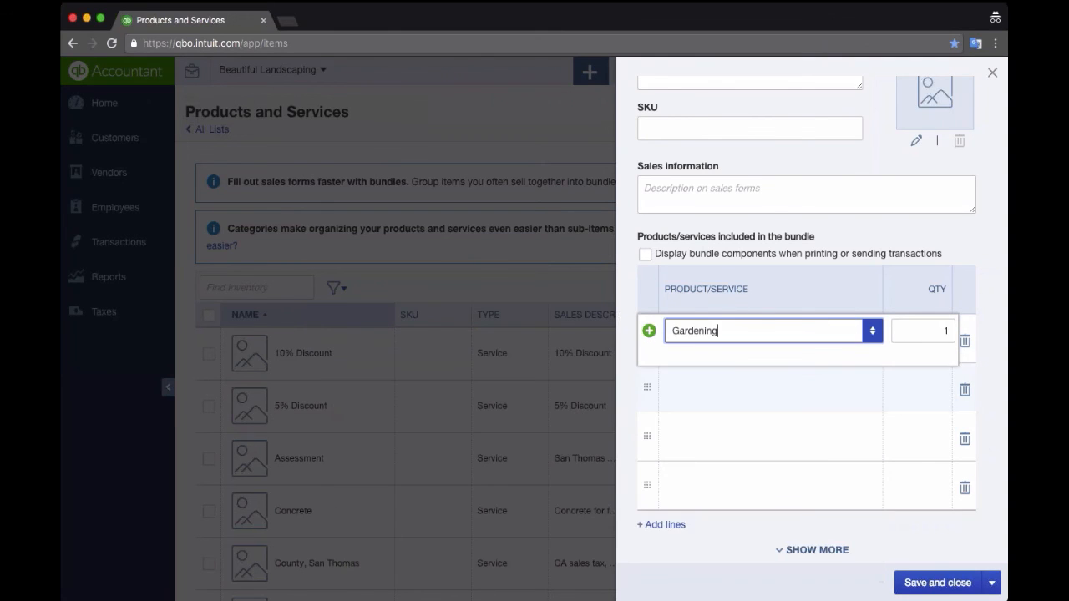
click(865, 434)
click(872, 431)
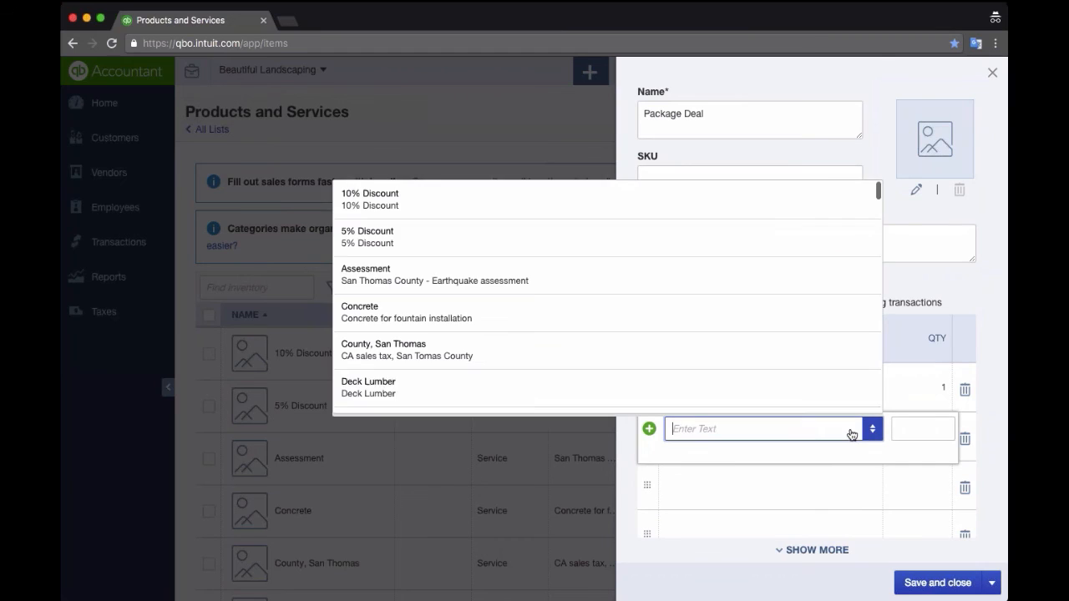
click(391, 315)
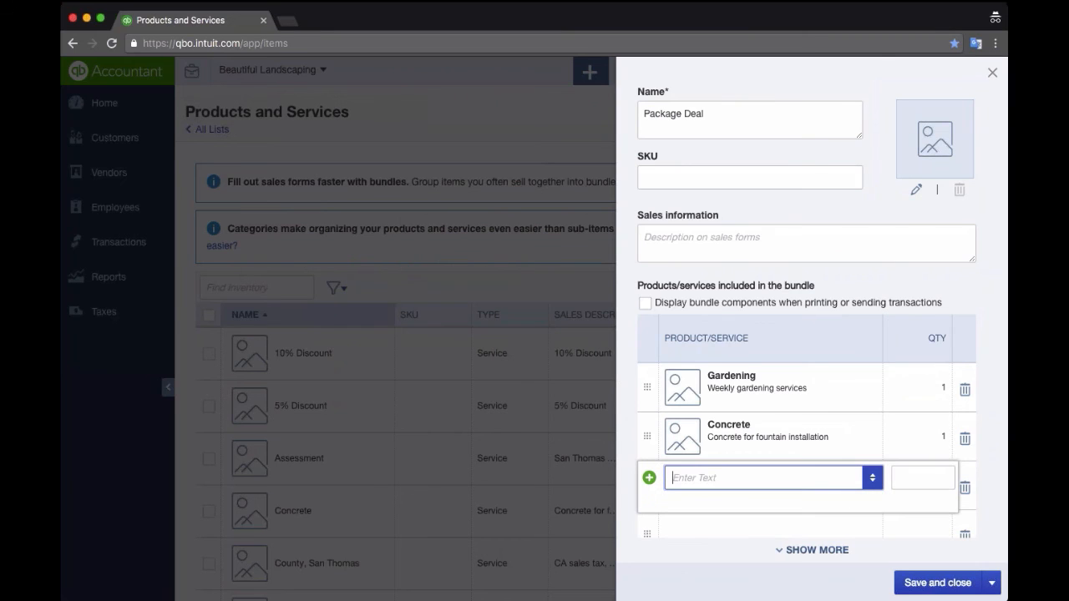
click(872, 478)
text(Installation)
key(Down)
key(Return)
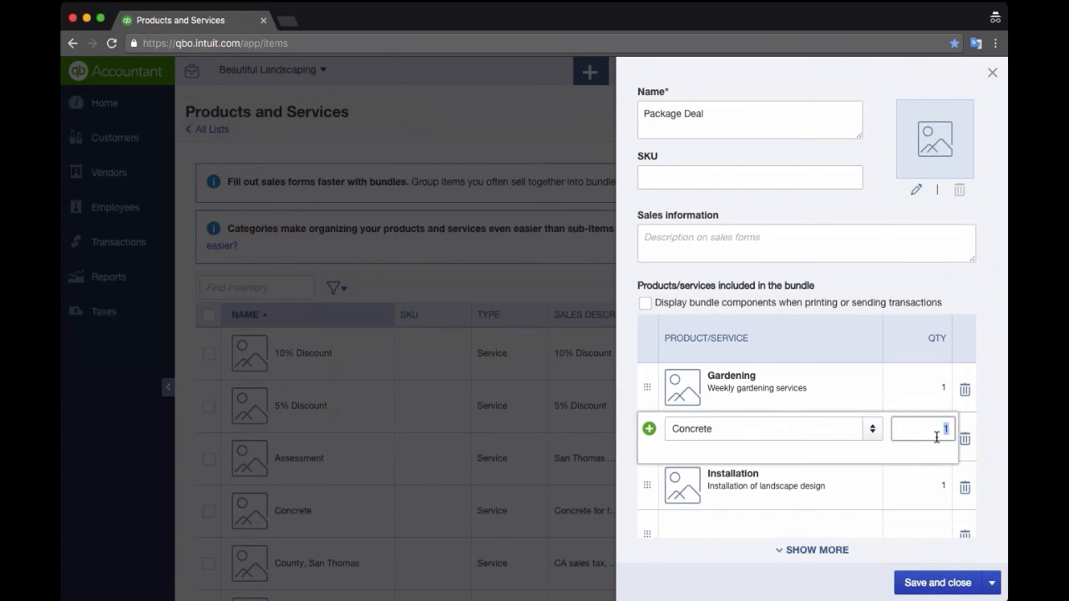
- Set the component quantities to 10 for Concrete and 25 for Gardening
text(10)
click(902, 382)
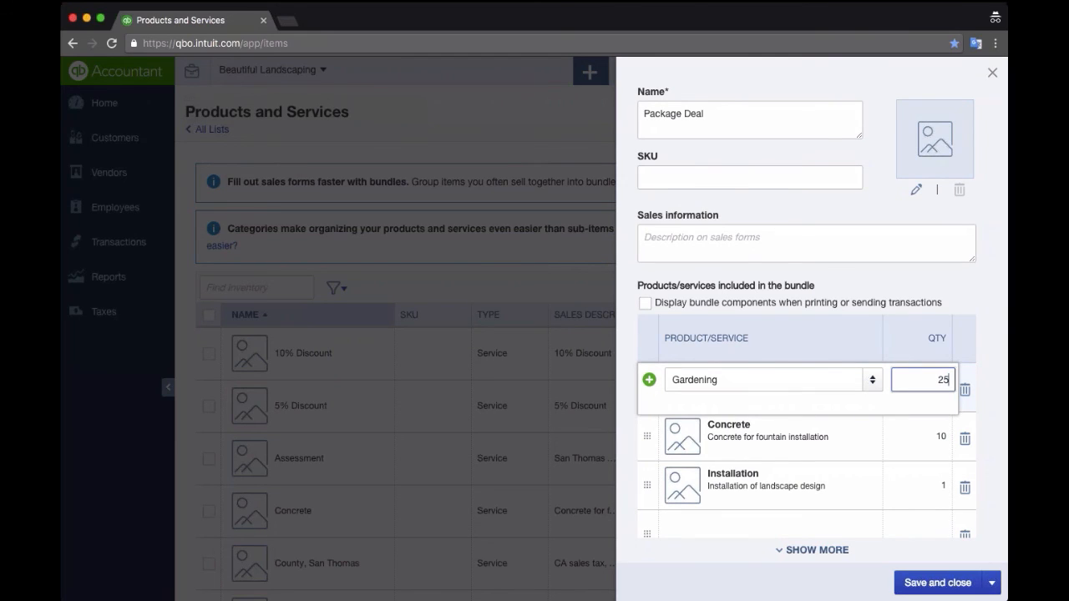
key(Tab)
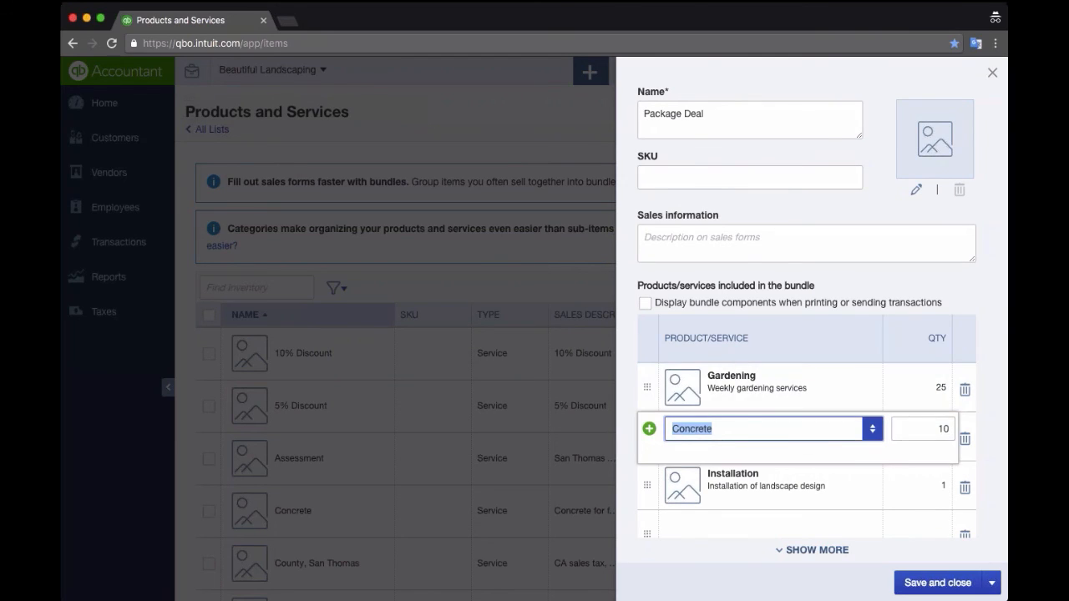
click(785, 231)
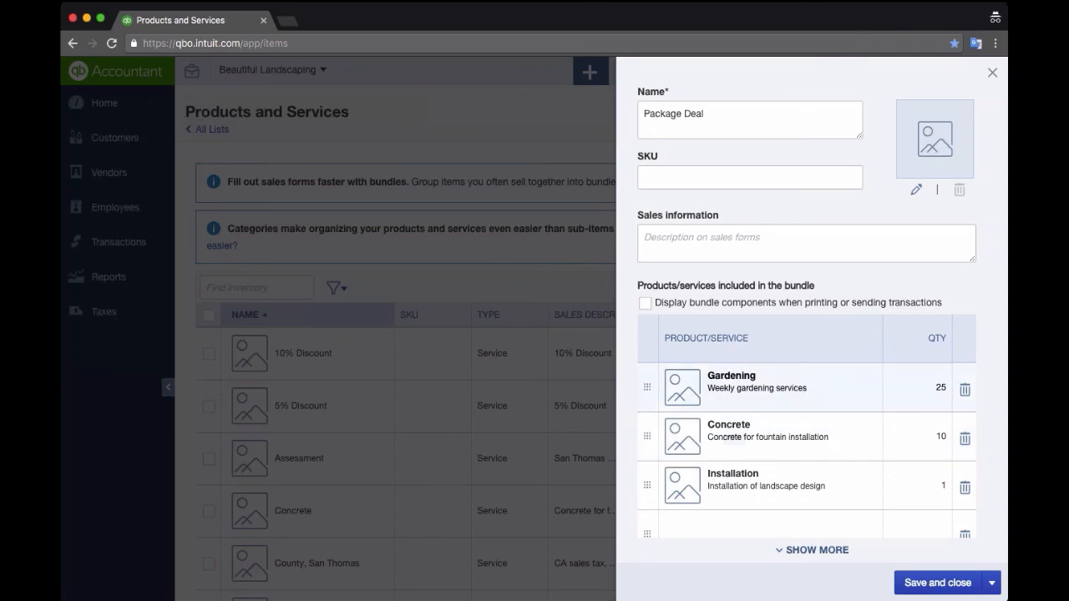
- Give Package Deal the sales description 'Gardening Kit' and save the bundle
scroll(727, 388, down, 2)
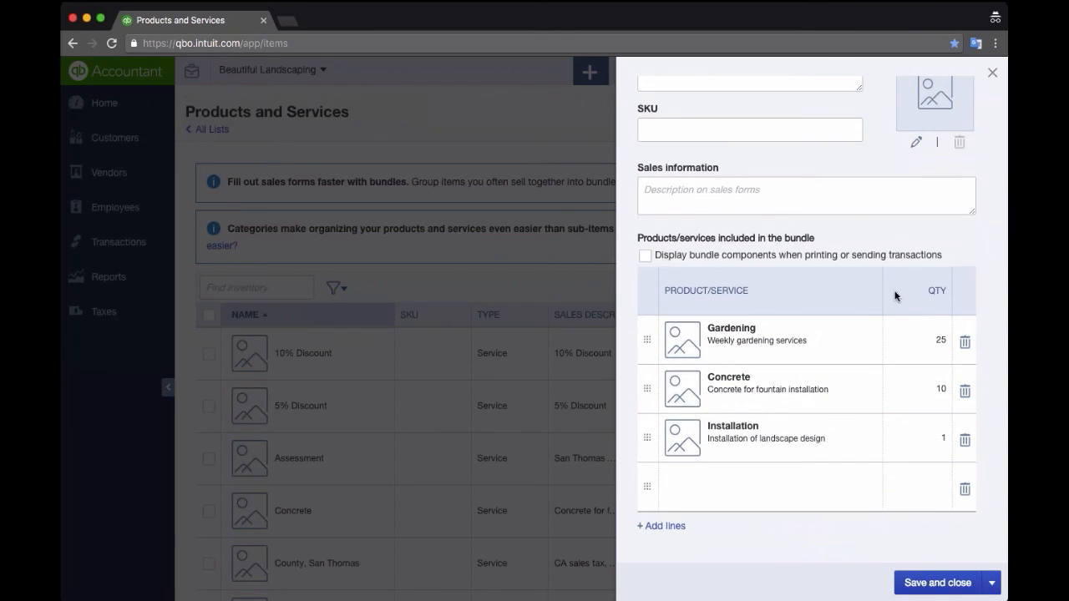
scroll(897, 296, up, 5)
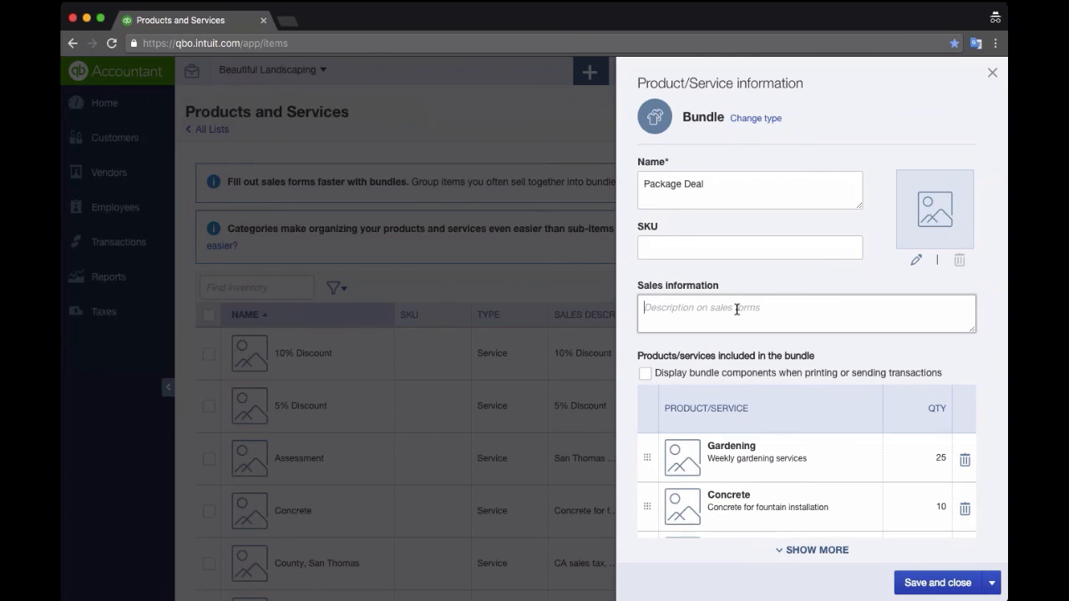
text(Gardening Kit)
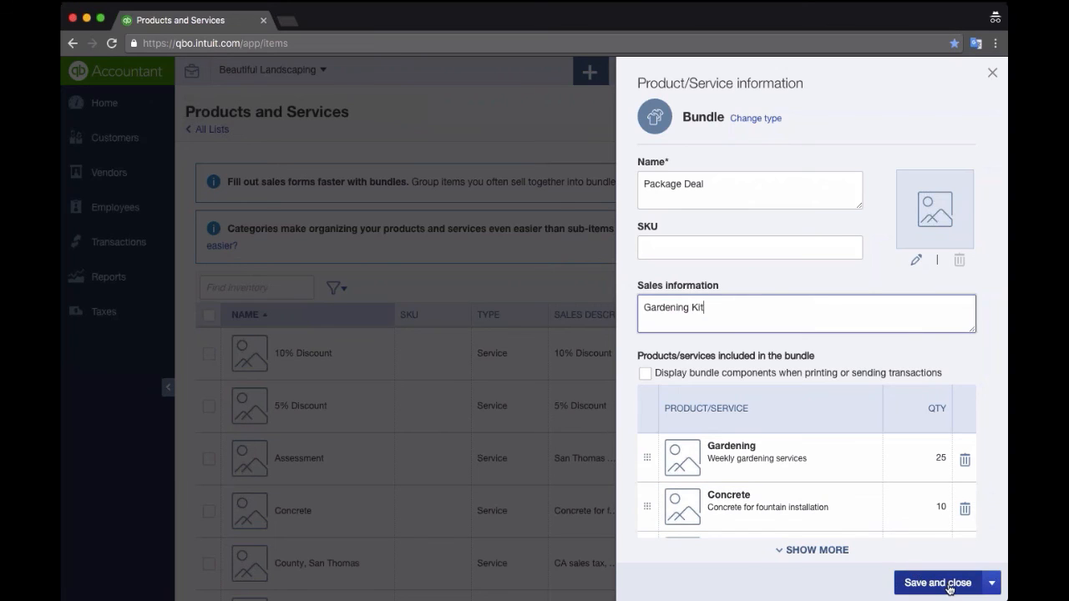
click(915, 577)
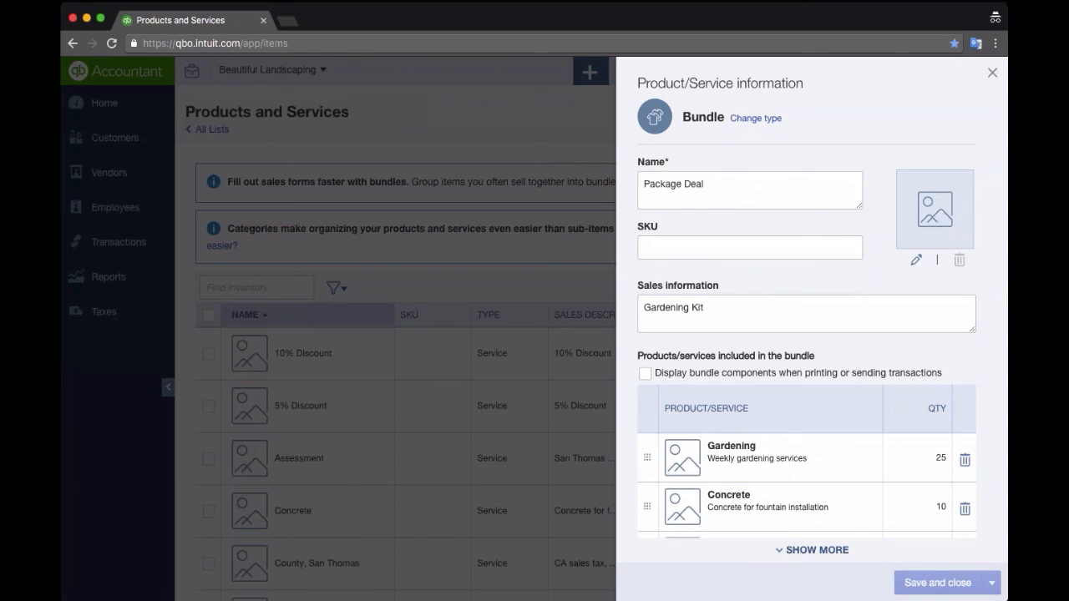
- Filter the Products and Services list by 'gar'
scroll(750, 453, down, 3)
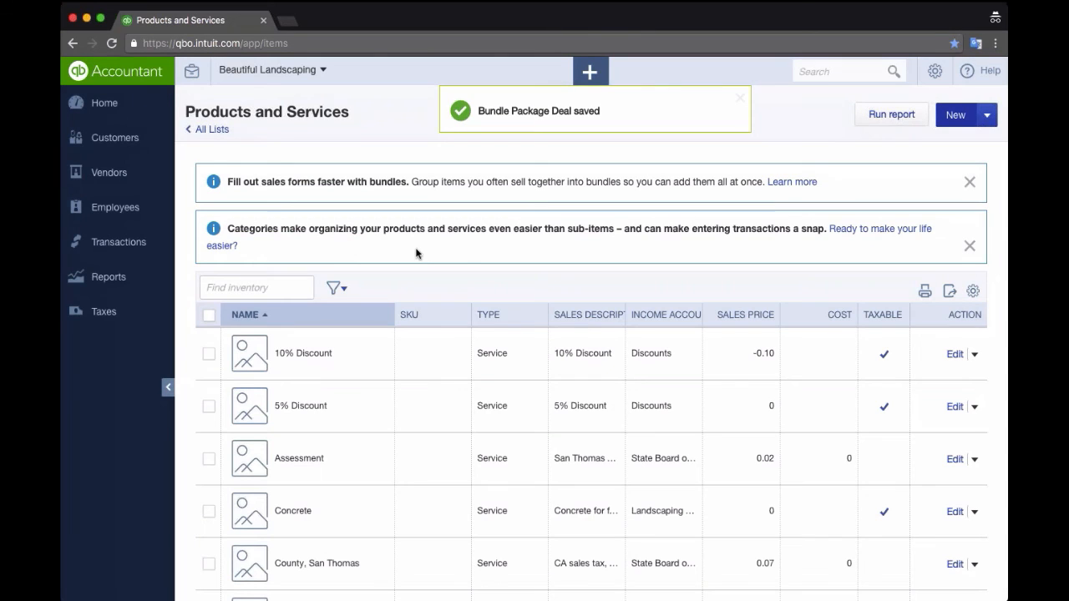
click(239, 287)
text(gar)
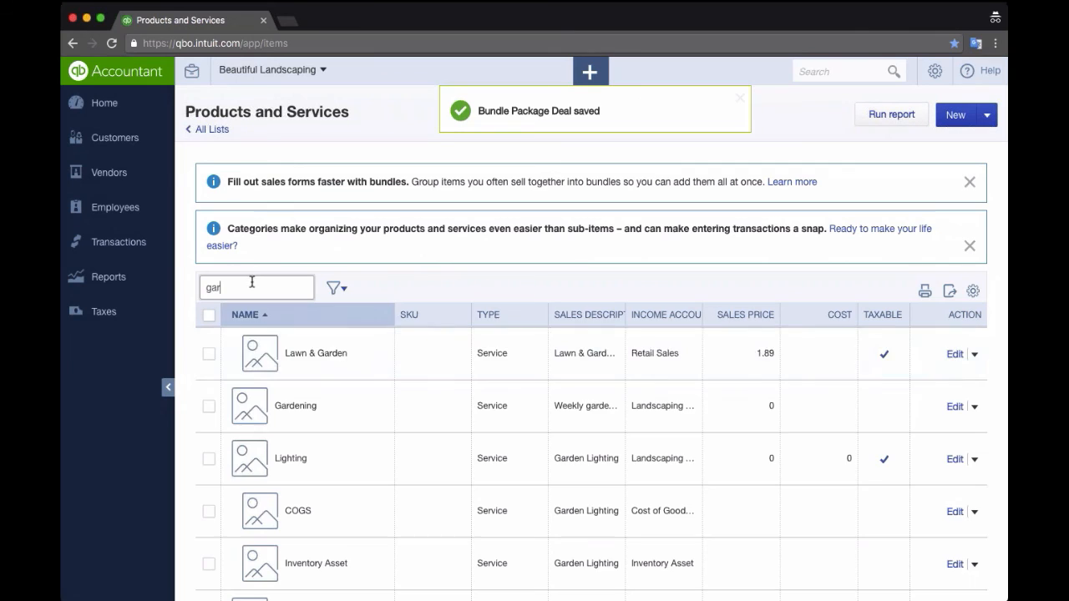
- Change Gardening's sales price to 25 and save it
click(955, 407)
click(716, 449)
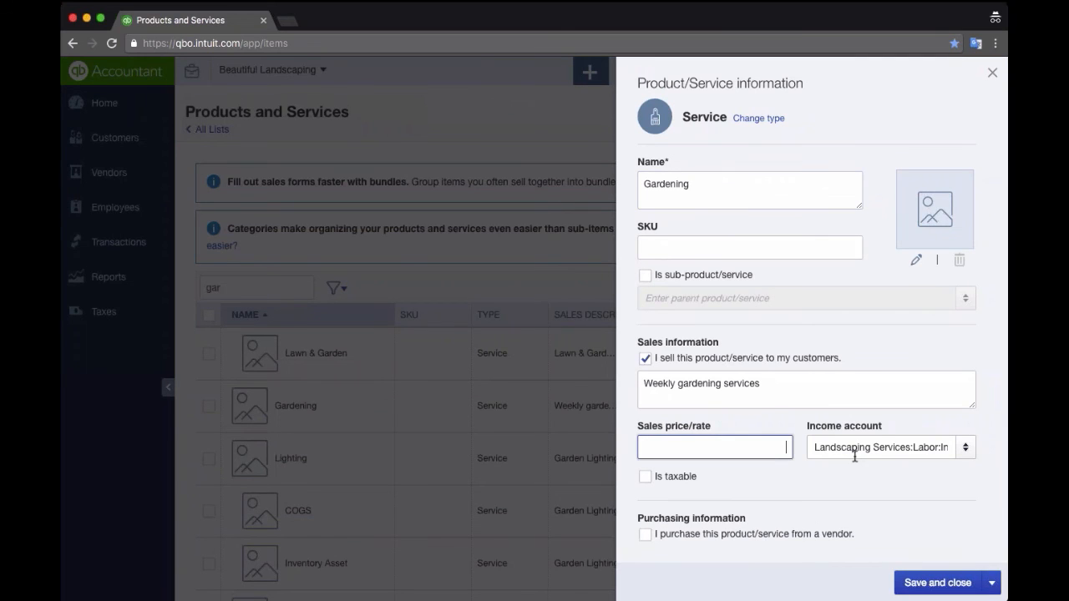
click(937, 582)
- Search for 'con' and set Concrete's sales price to 100
scroll(259, 334, down, 3)
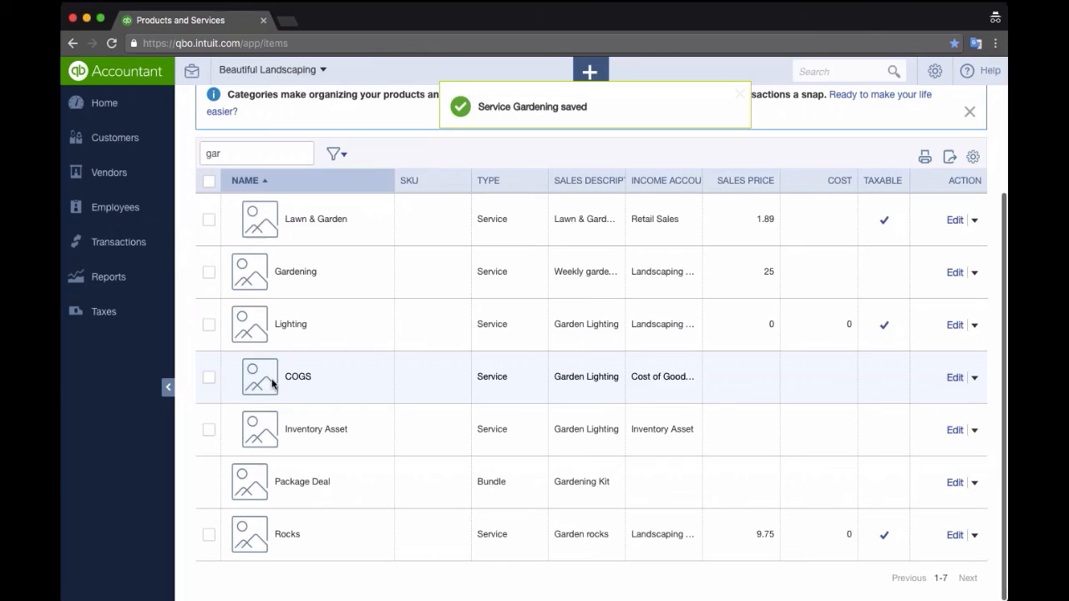
double_click(250, 155)
text(con)
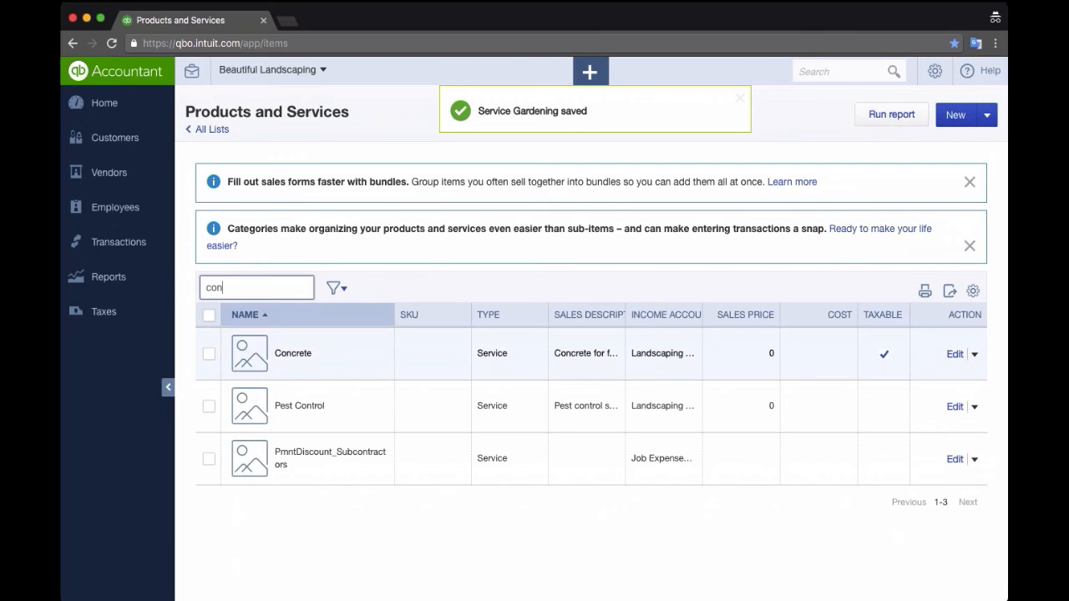
click(956, 357)
click(735, 447)
text(100)
click(937, 582)
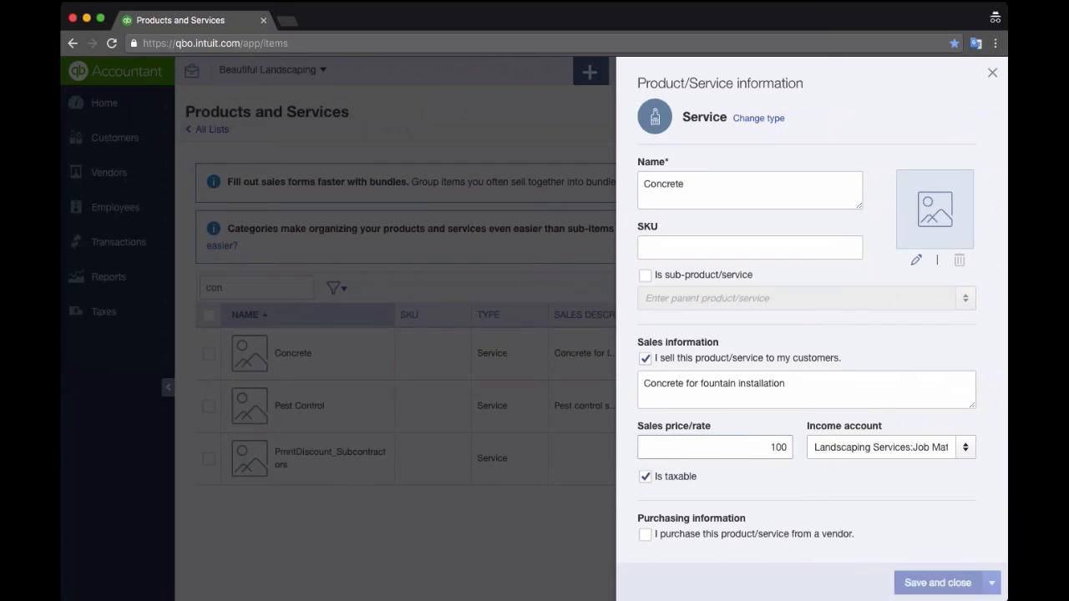
- Search the item list for 'ins', then open the New transactions menu
key(BackSpace)
text(ins)
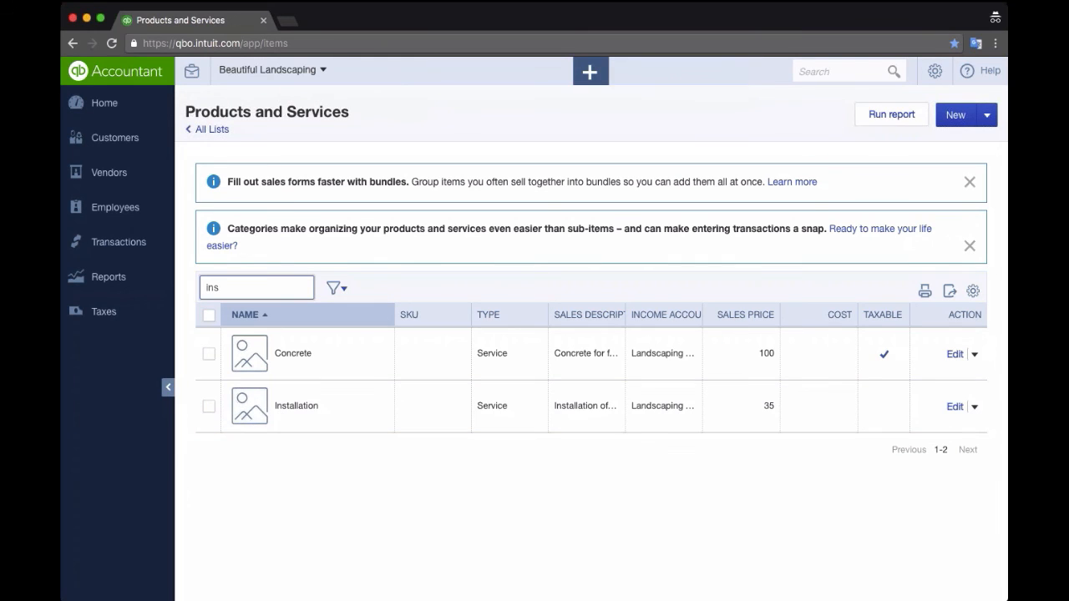
click(584, 76)
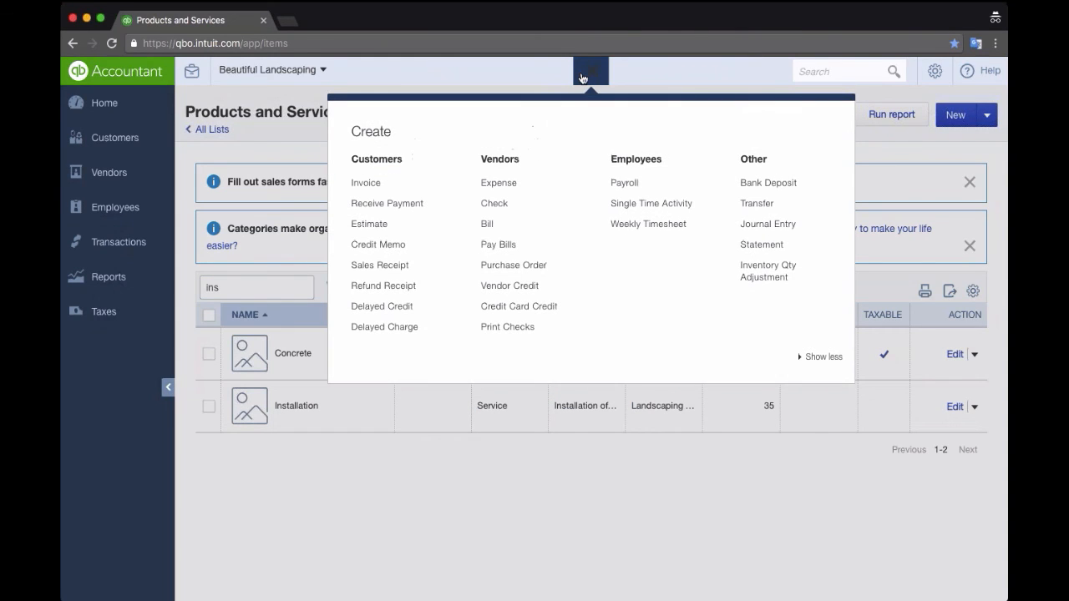
- Create a new invoice with the Package Deal bundle on its first line
click(369, 189)
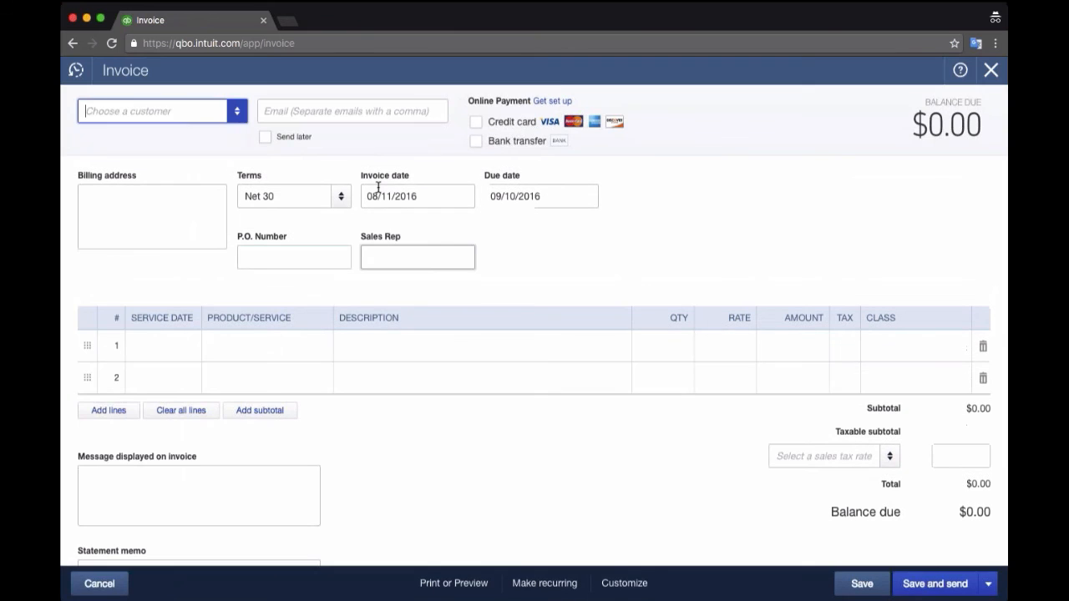
click(238, 348)
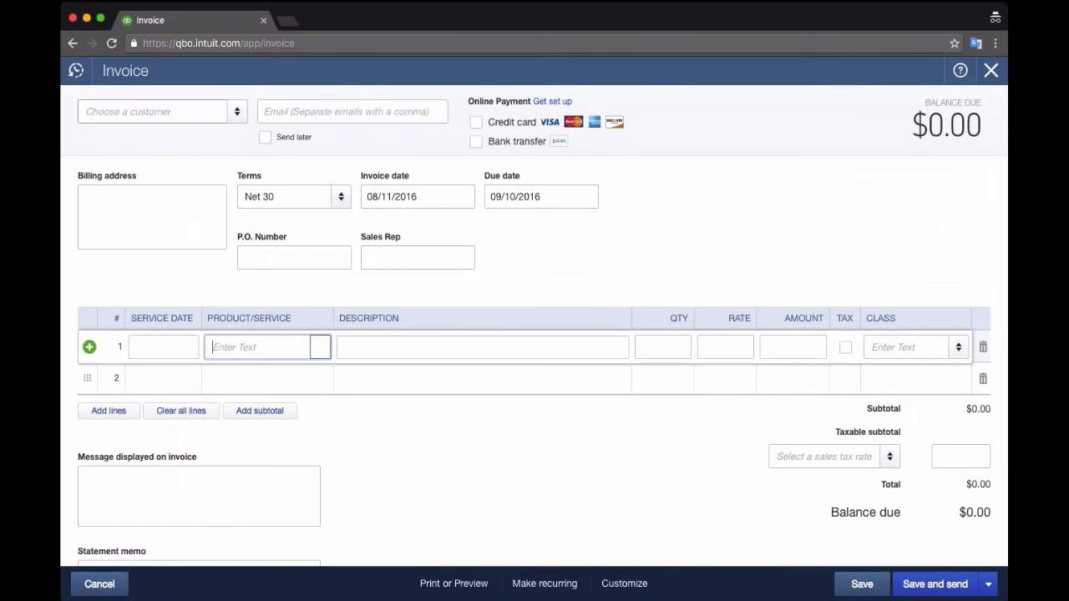
click(318, 350)
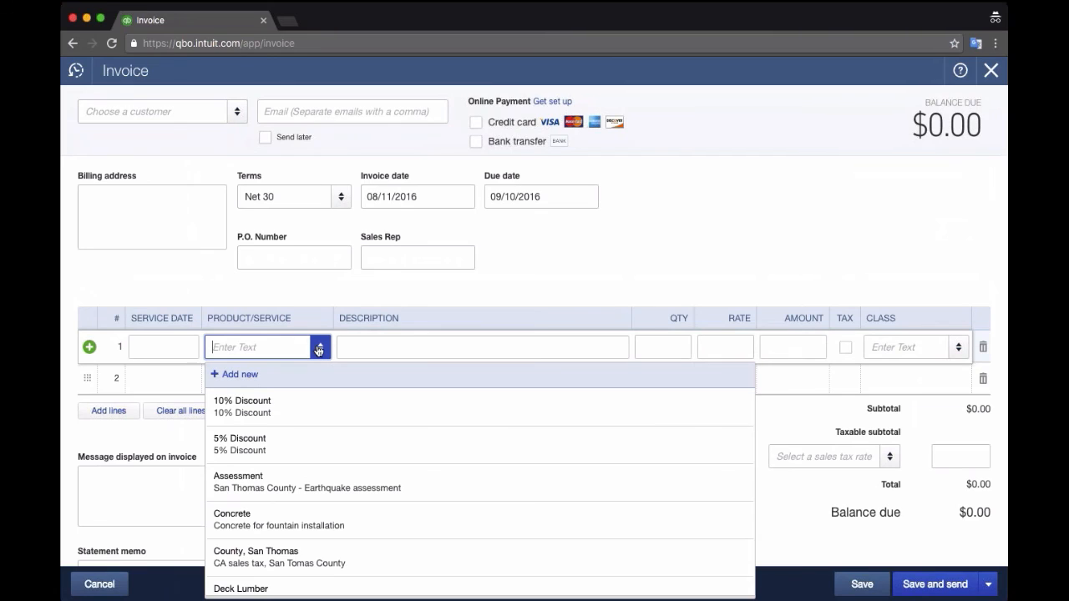
text(ed)
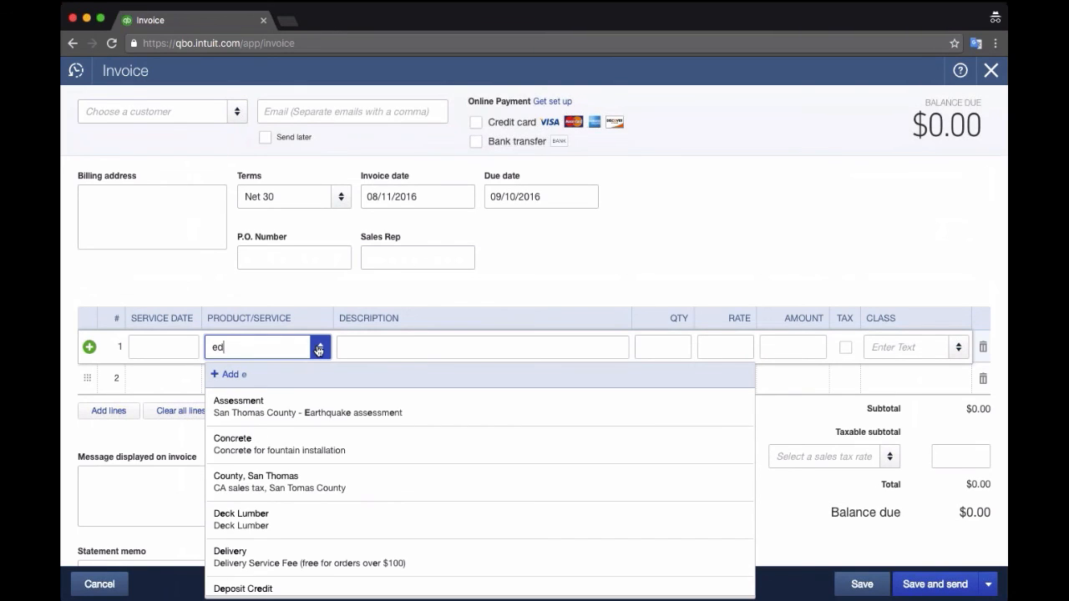
key(BackSpace)
text(dea)
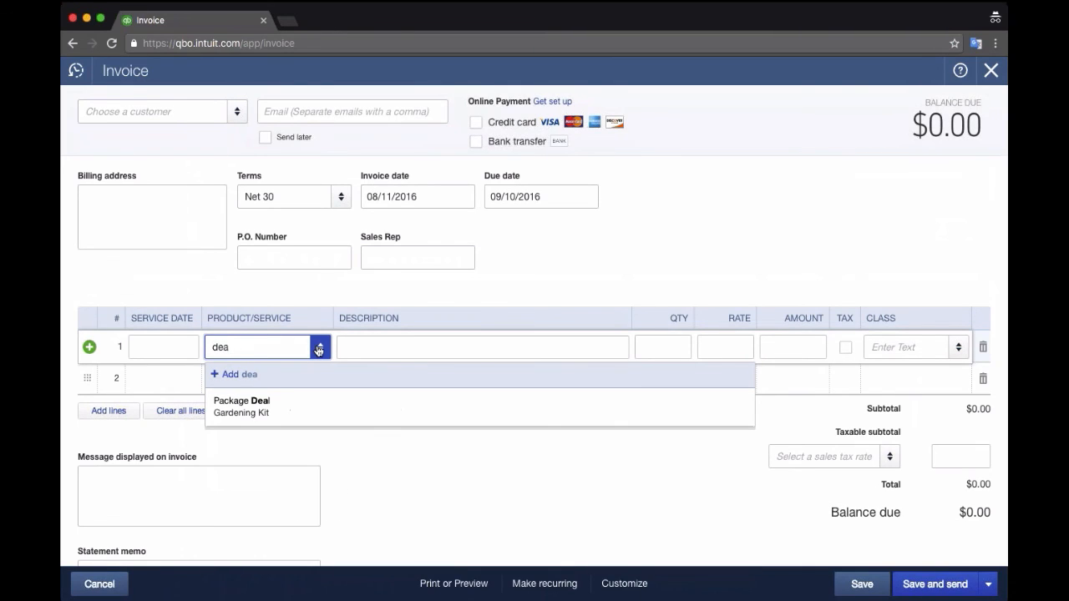
click(279, 407)
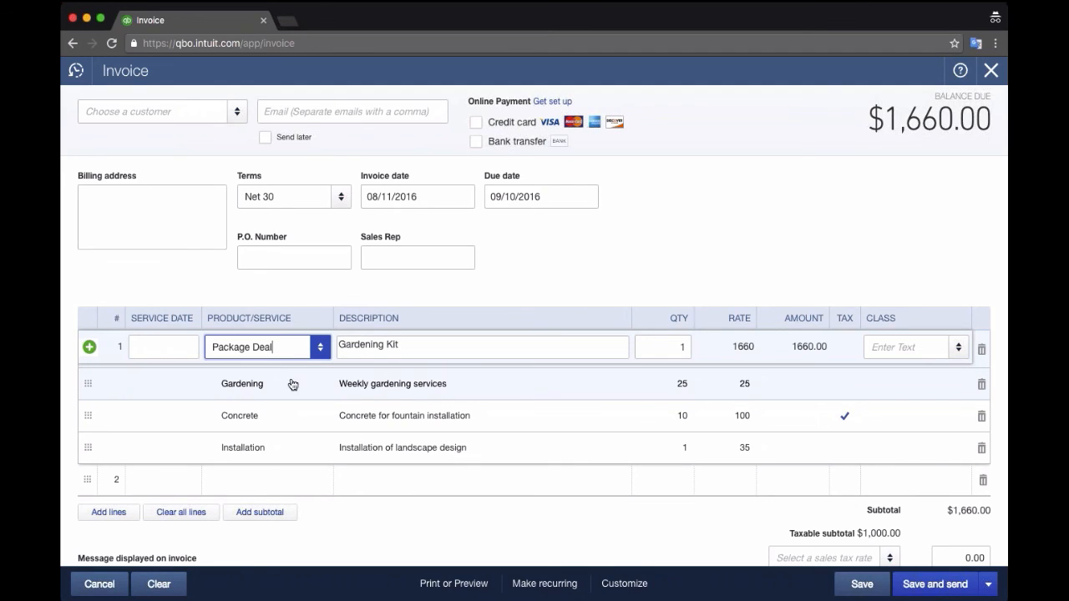
- Review the Gardening, Concrete and Installation rows and add a blank line inside the bundle
click(645, 386)
click(662, 420)
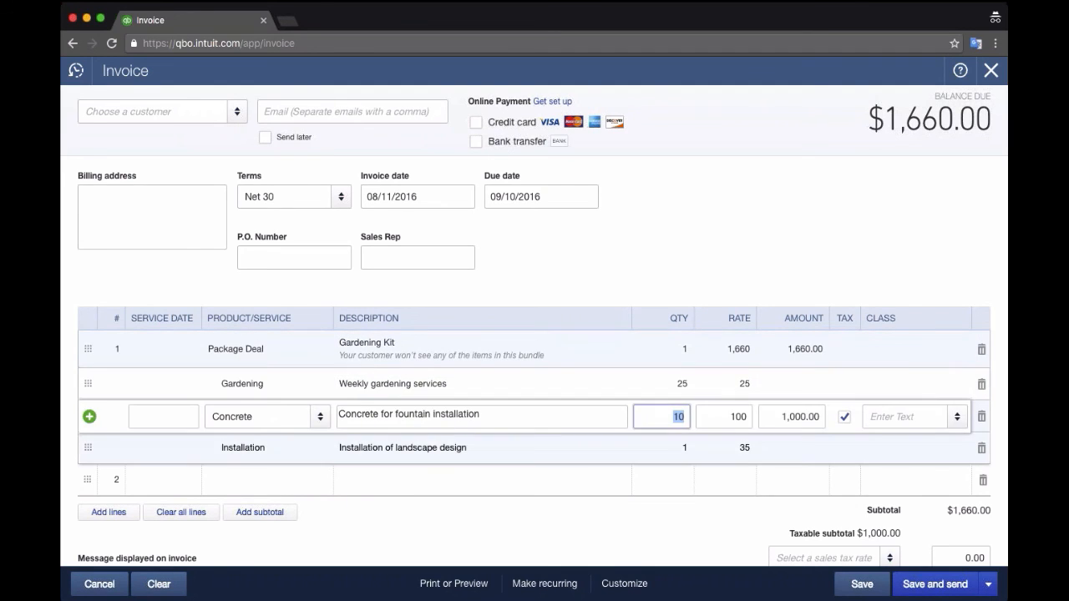
click(662, 449)
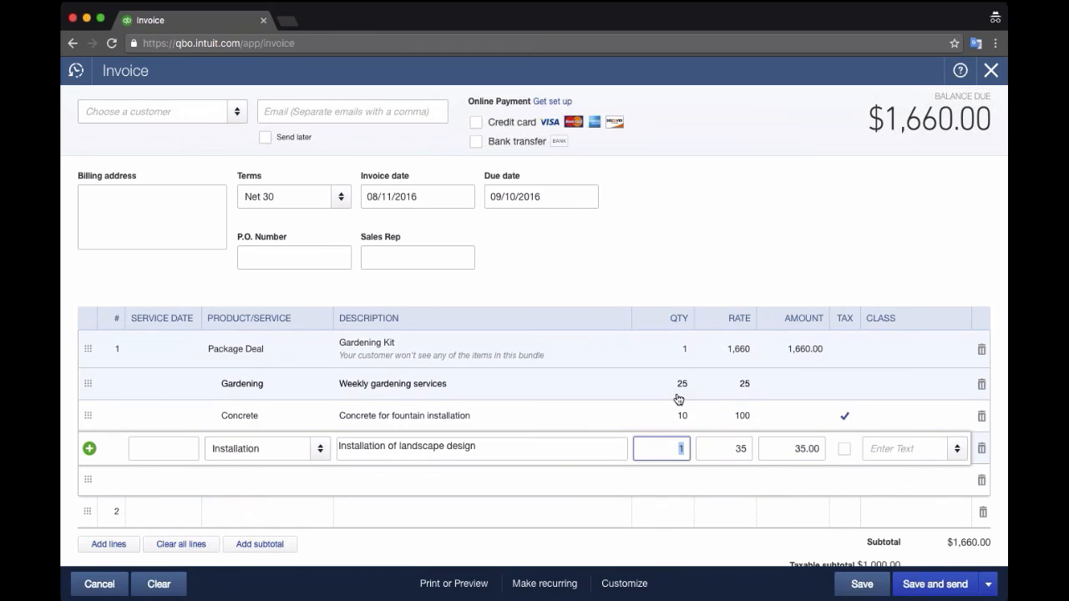
click(680, 387)
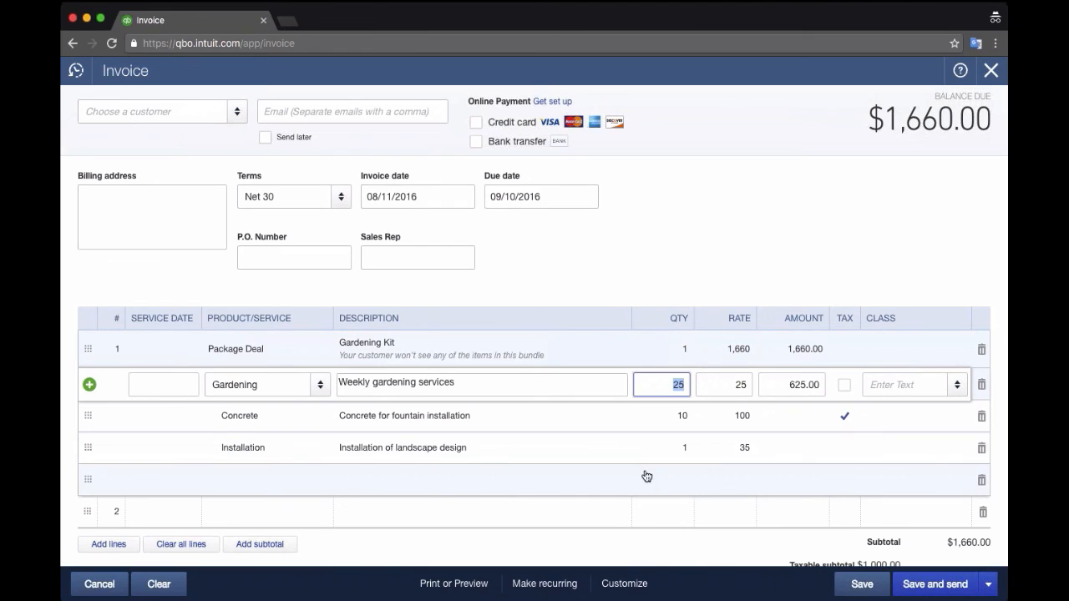
click(265, 481)
click(293, 453)
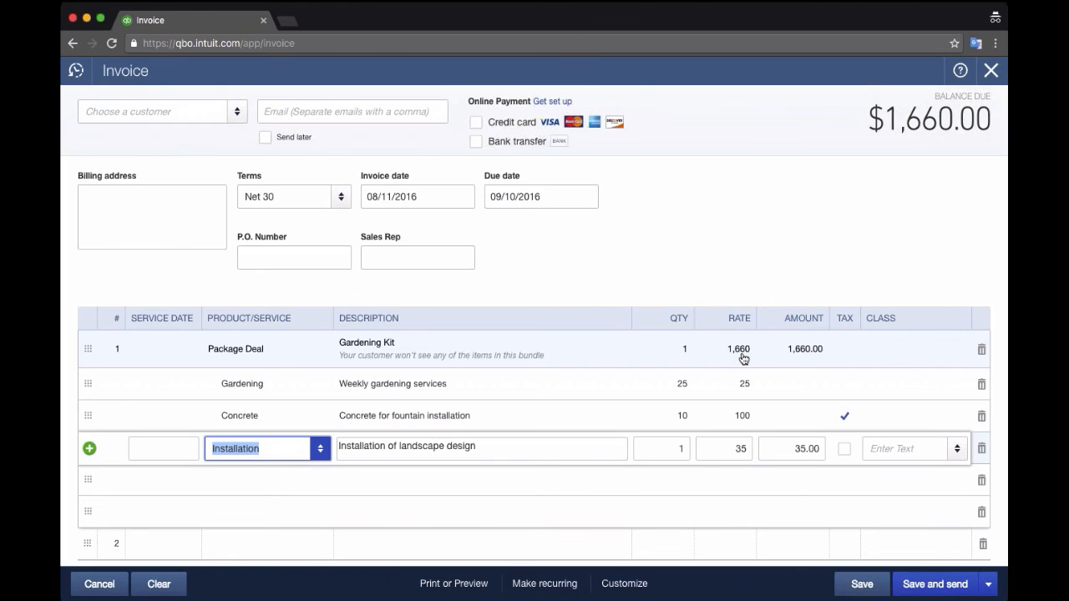
- Add a 10% Discount line at -166.60 inside Package Deal, then try saving
click(270, 475)
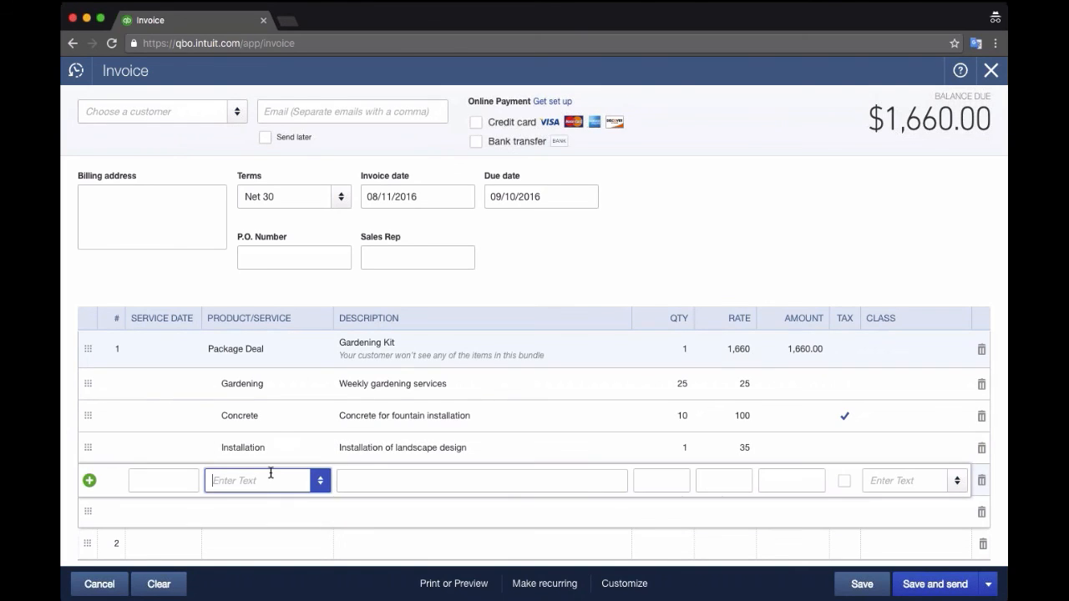
text(dis)
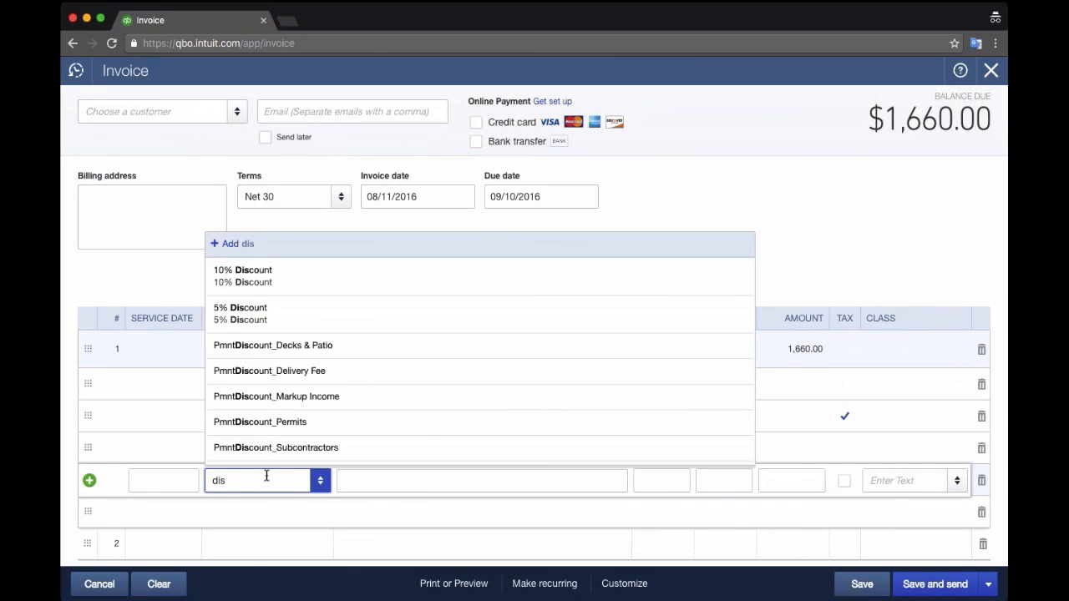
click(268, 282)
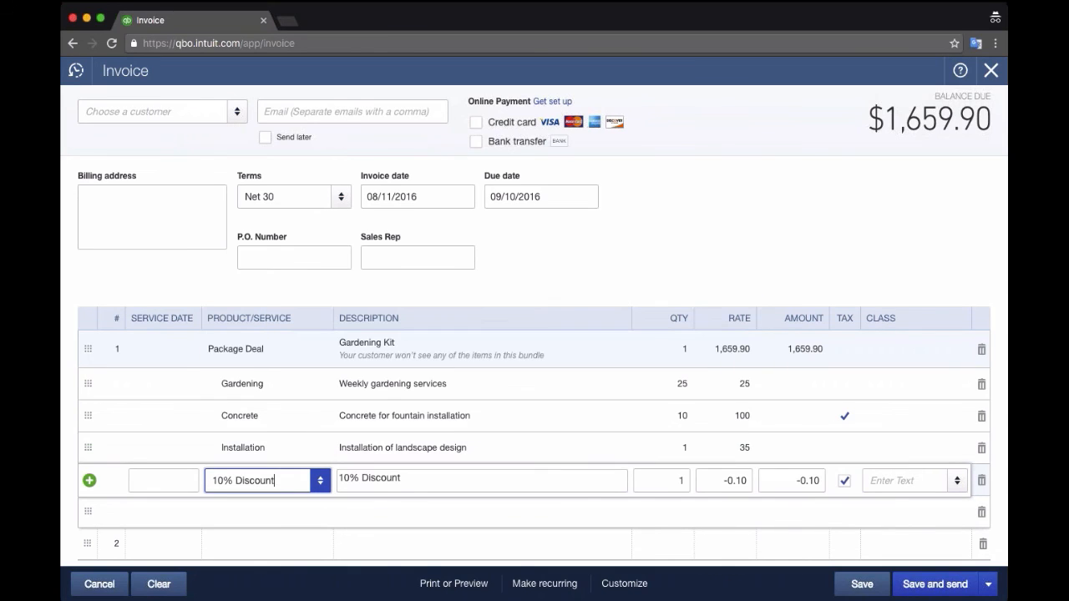
click(712, 480)
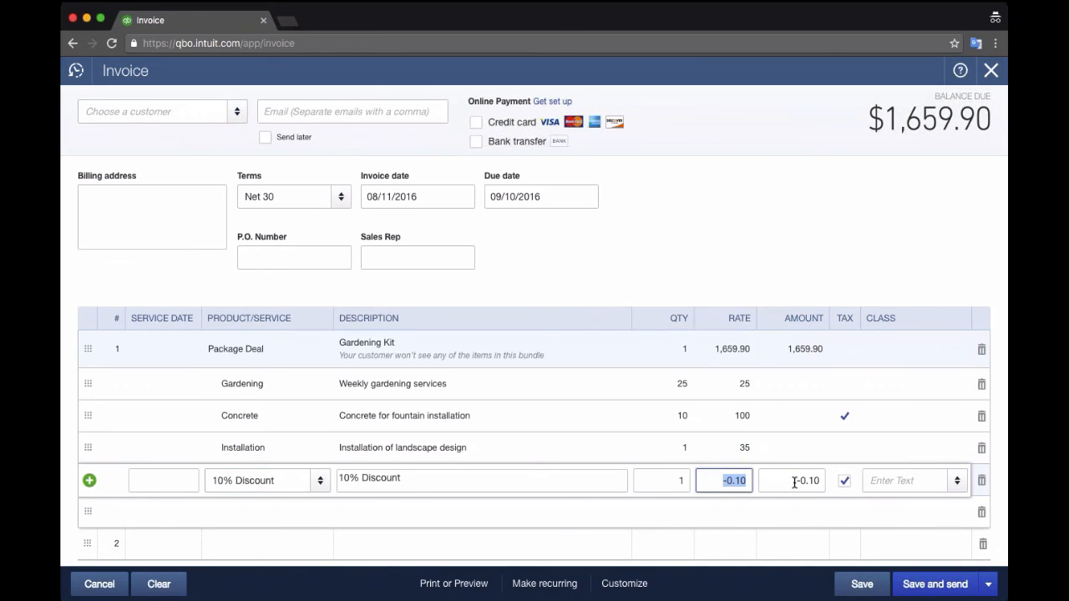
text(-166.60)
click(795, 481)
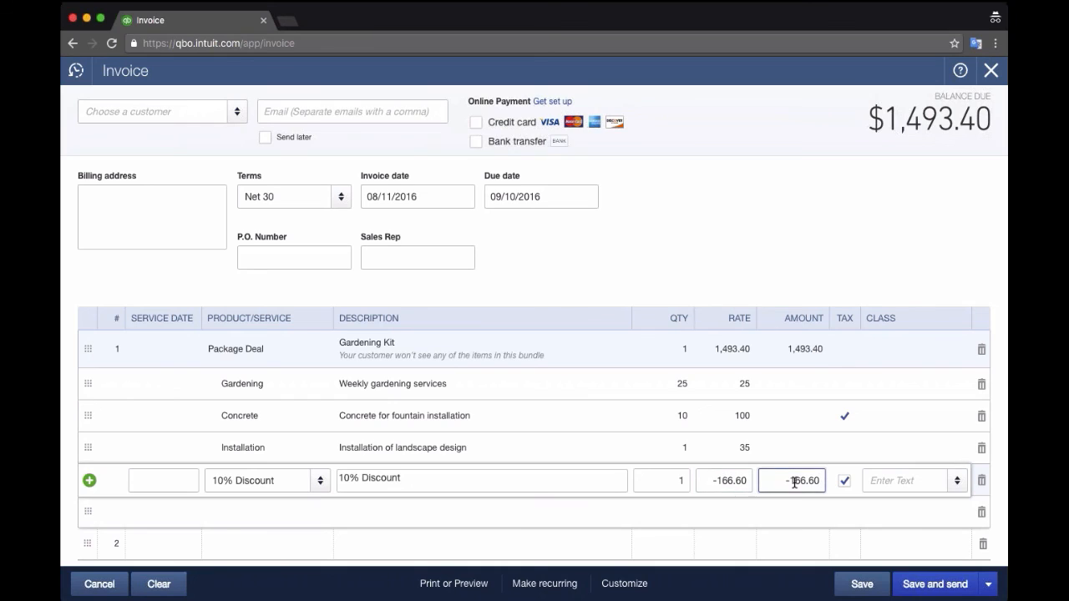
key(shift+Tab)
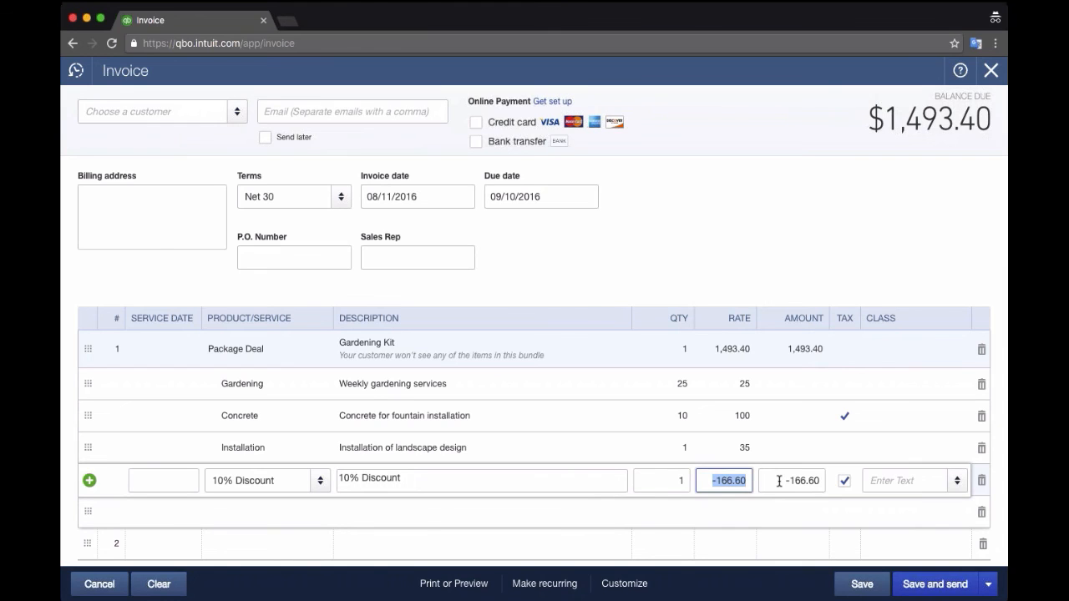
click(862, 585)
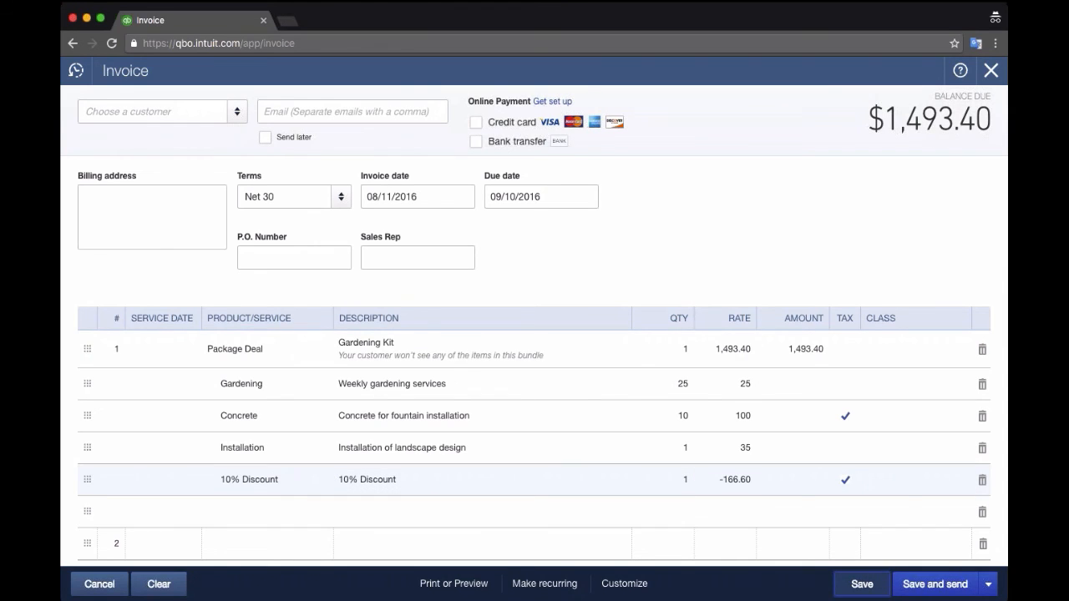
- Bill the invoice to Adam's Candy Shop
click(455, 585)
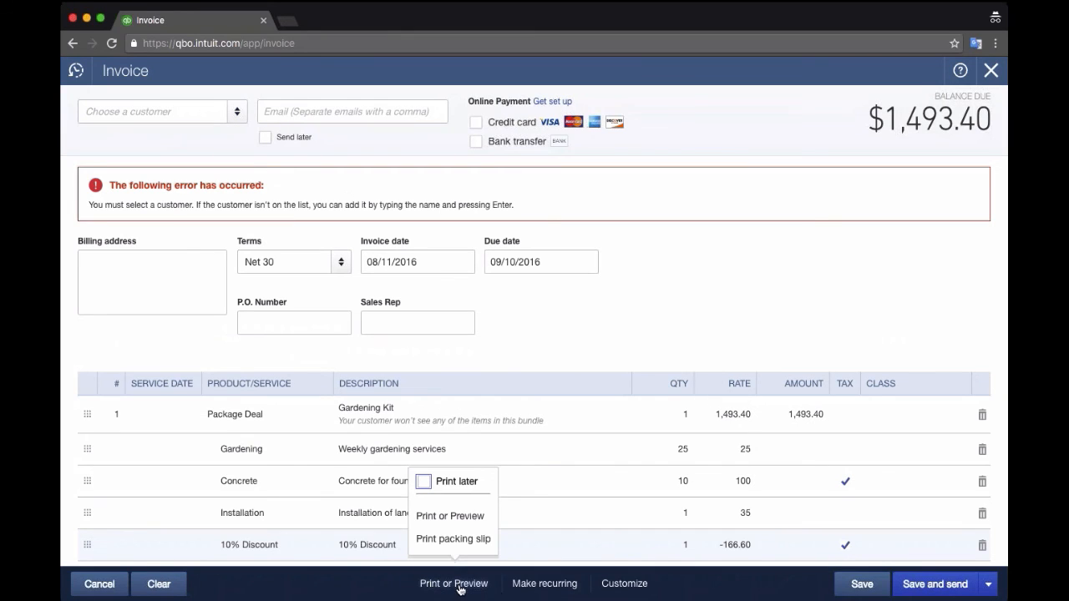
click(159, 111)
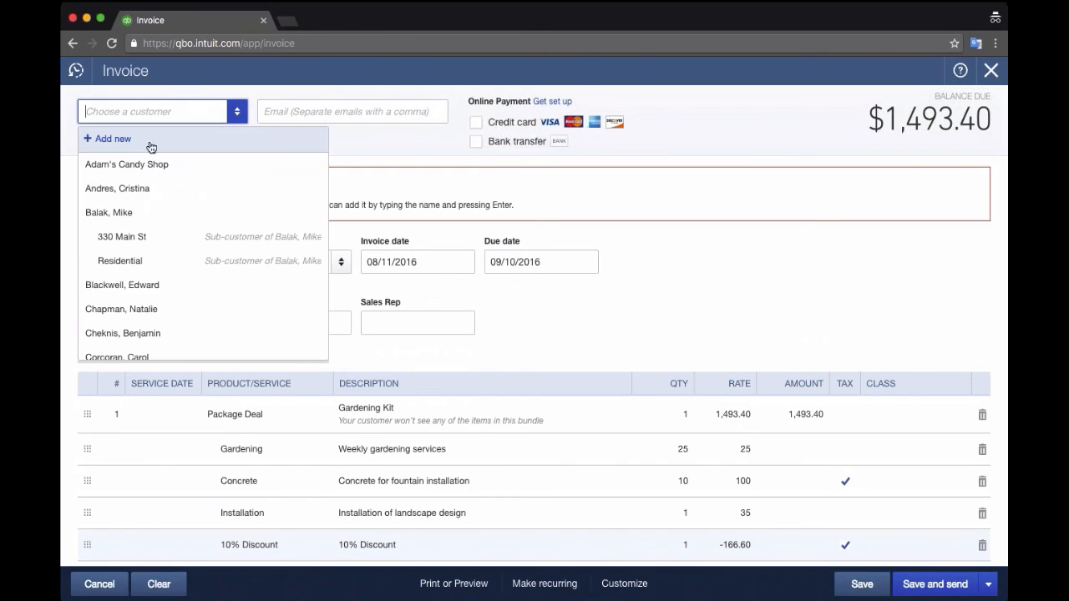
click(127, 164)
- Save invoice 1451 ($1,547.57 with tax), preview the printed PDF and close it
click(454, 583)
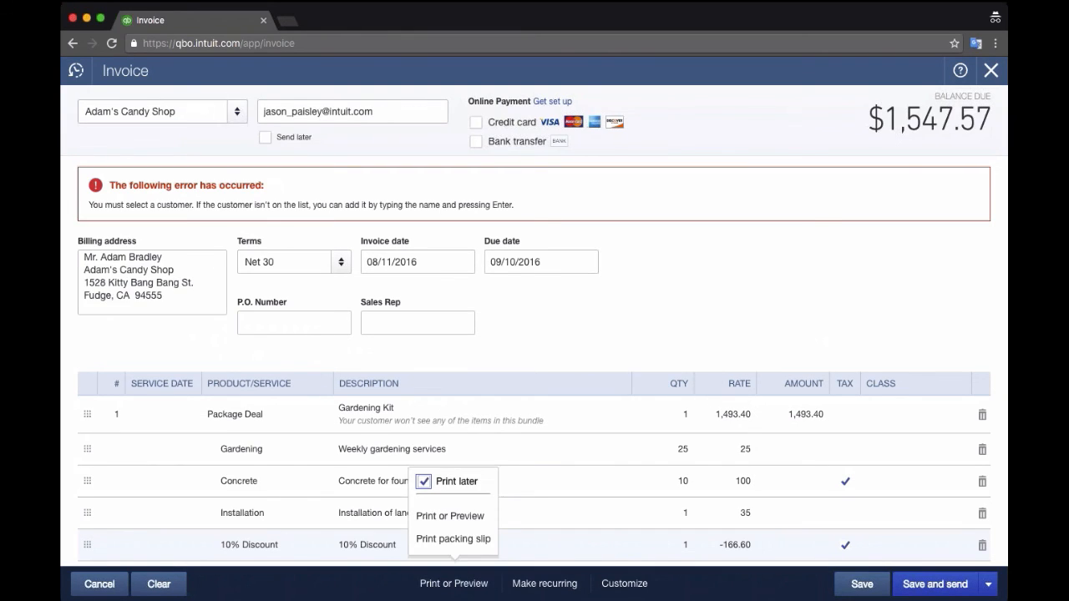
click(450, 515)
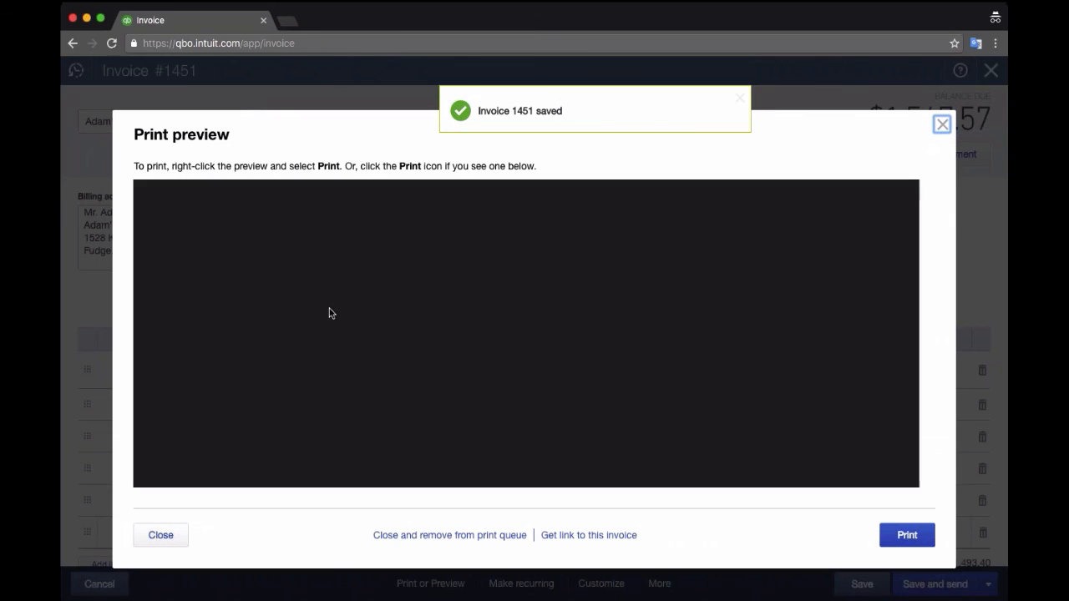
scroll(428, 410, down, 3)
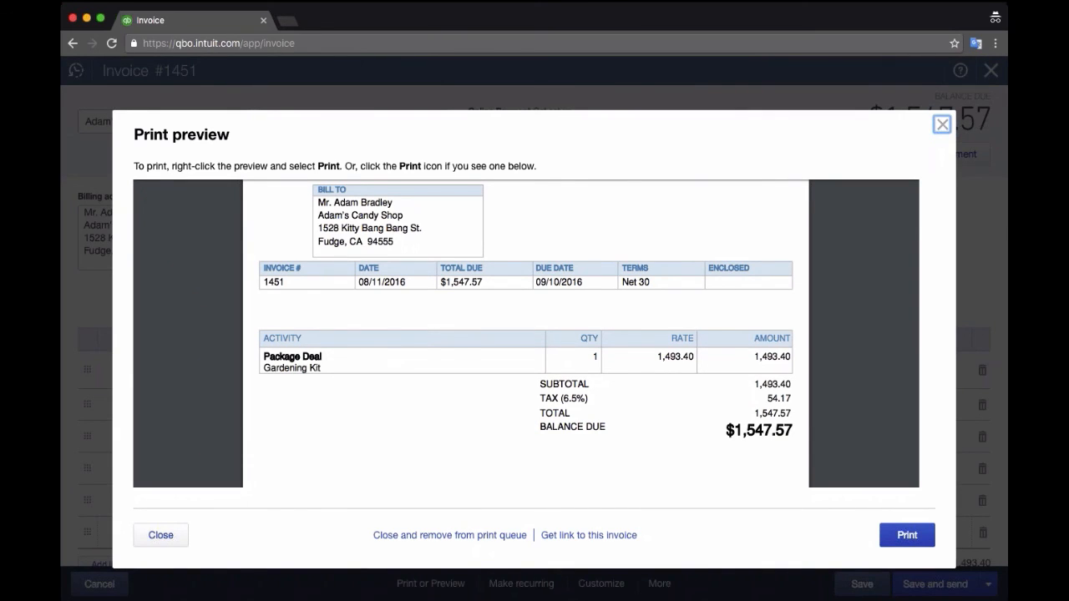
click(160, 536)
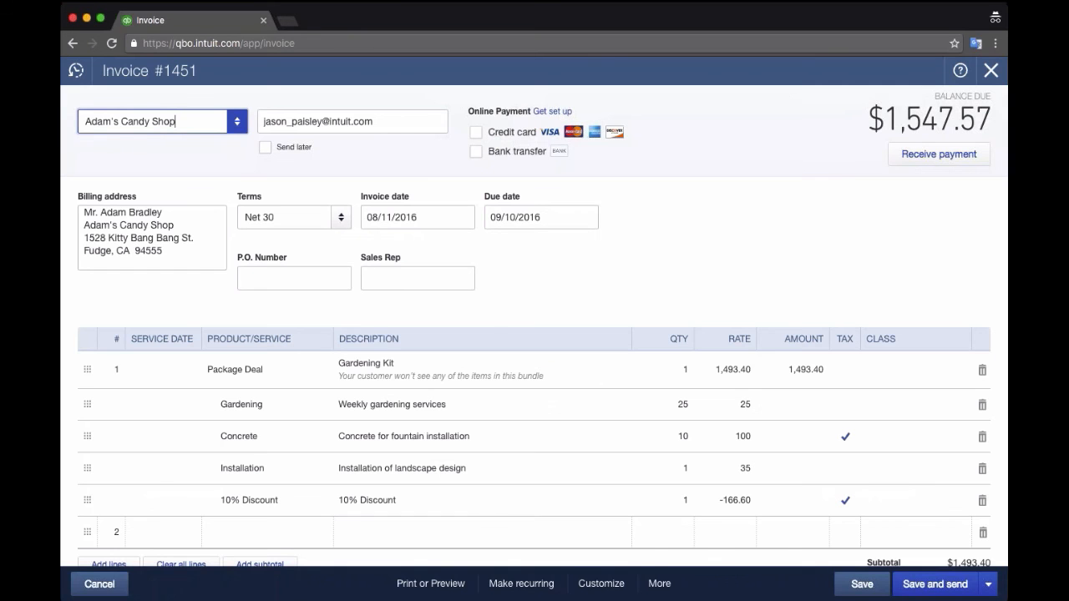
- Find Package Deal via 'deal', tick 'Display bundle components when printing' and save
click(991, 71)
double_click(234, 287)
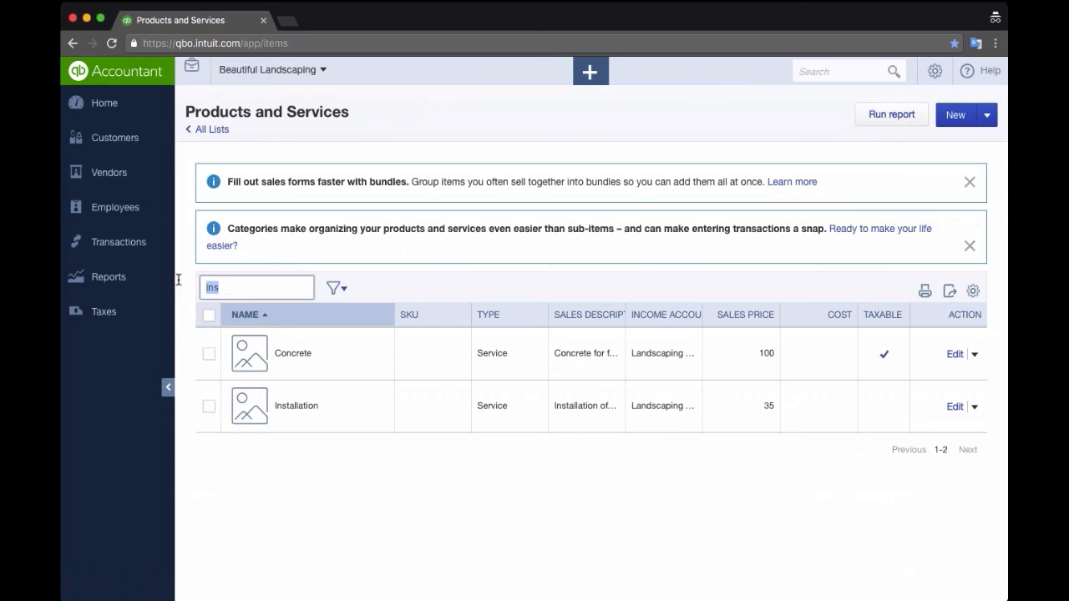
text(deal)
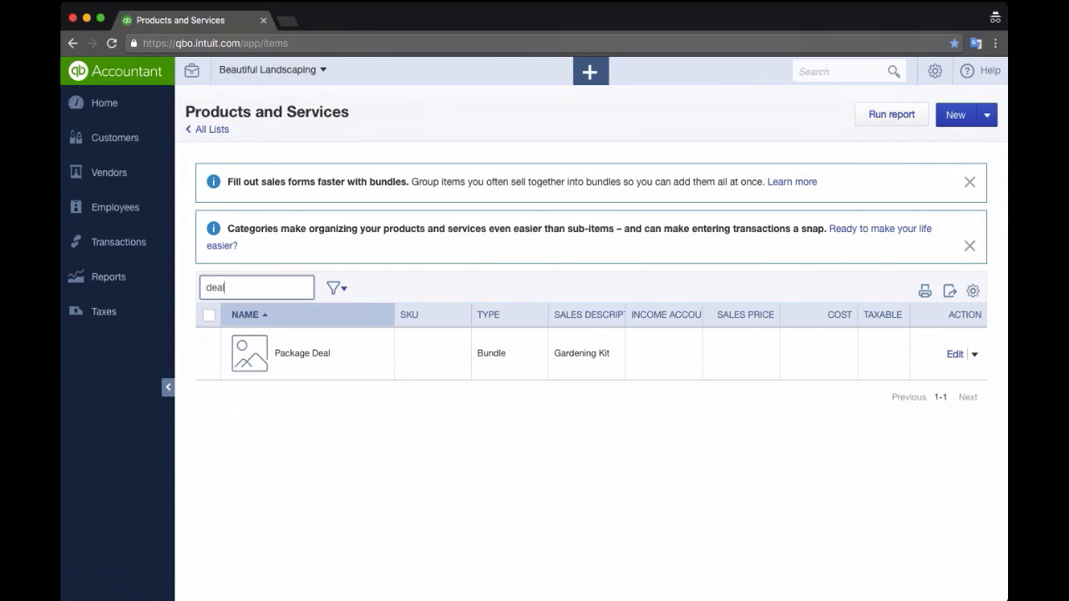
click(960, 362)
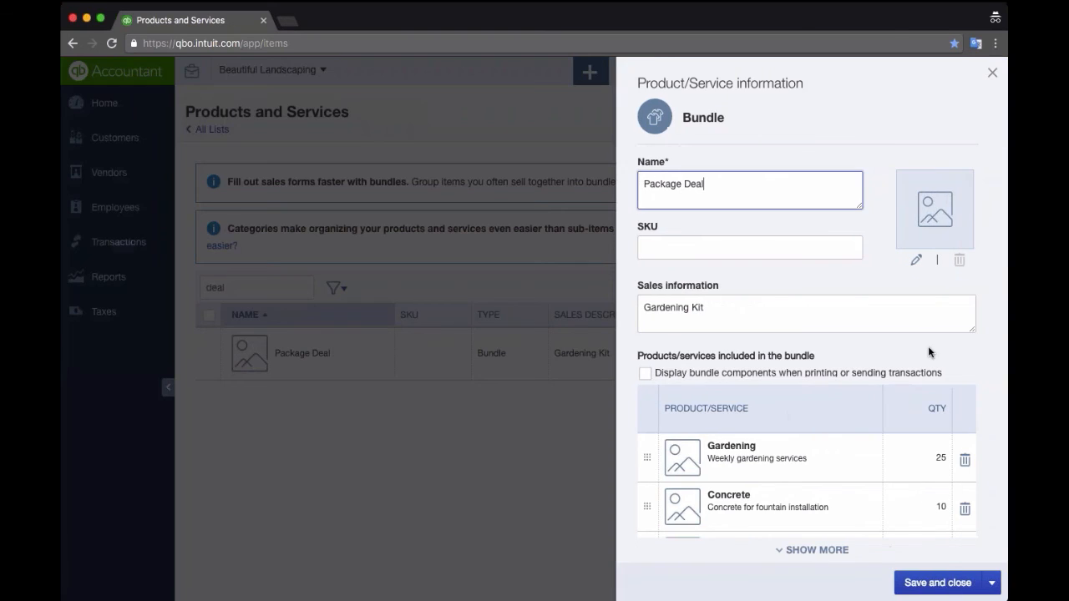
click(644, 373)
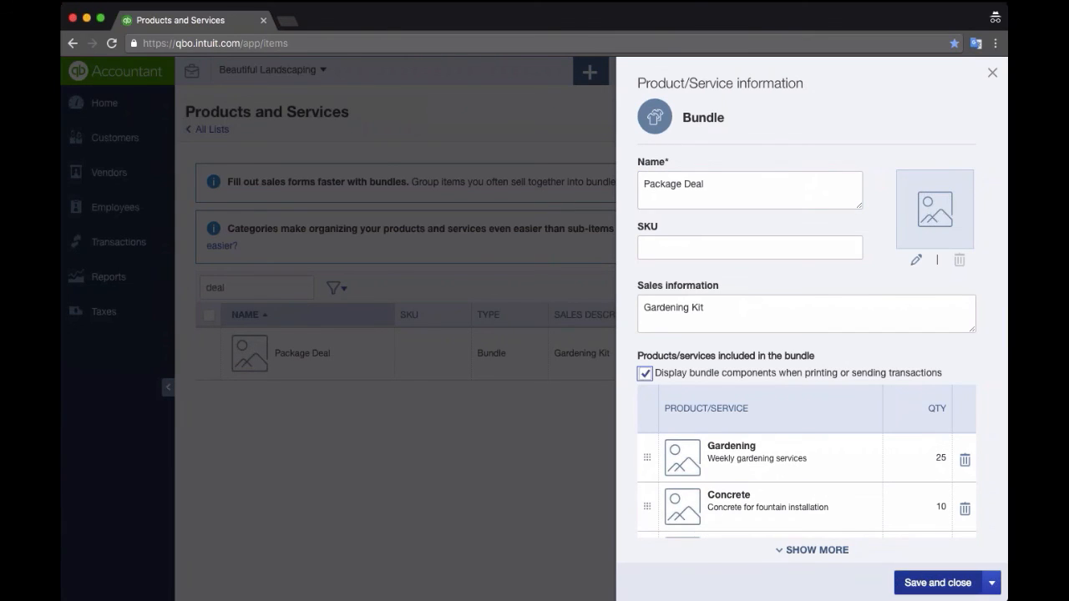
click(937, 583)
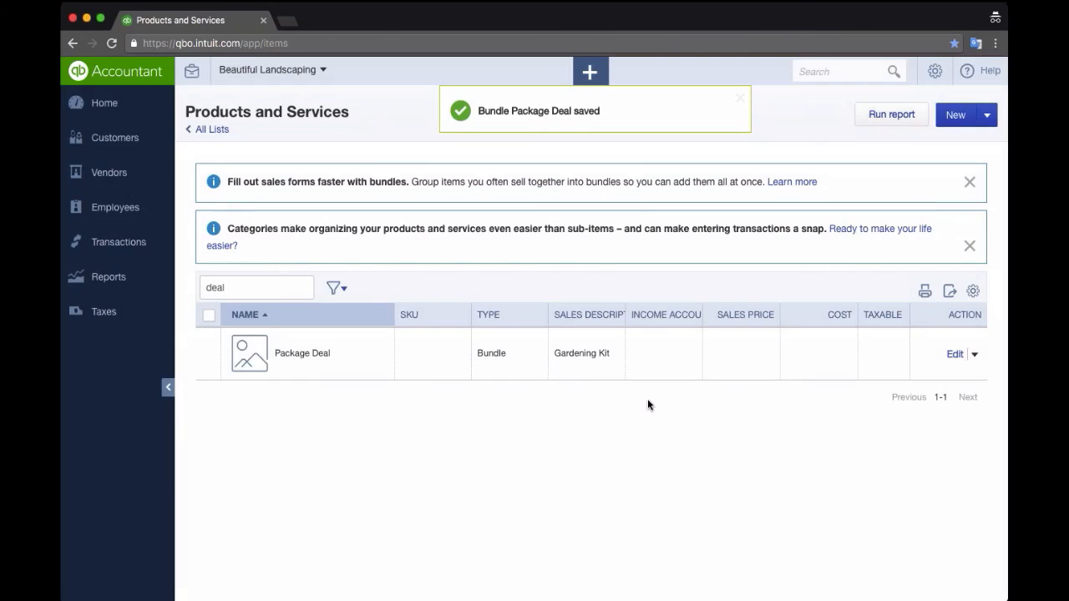
click(837, 70)
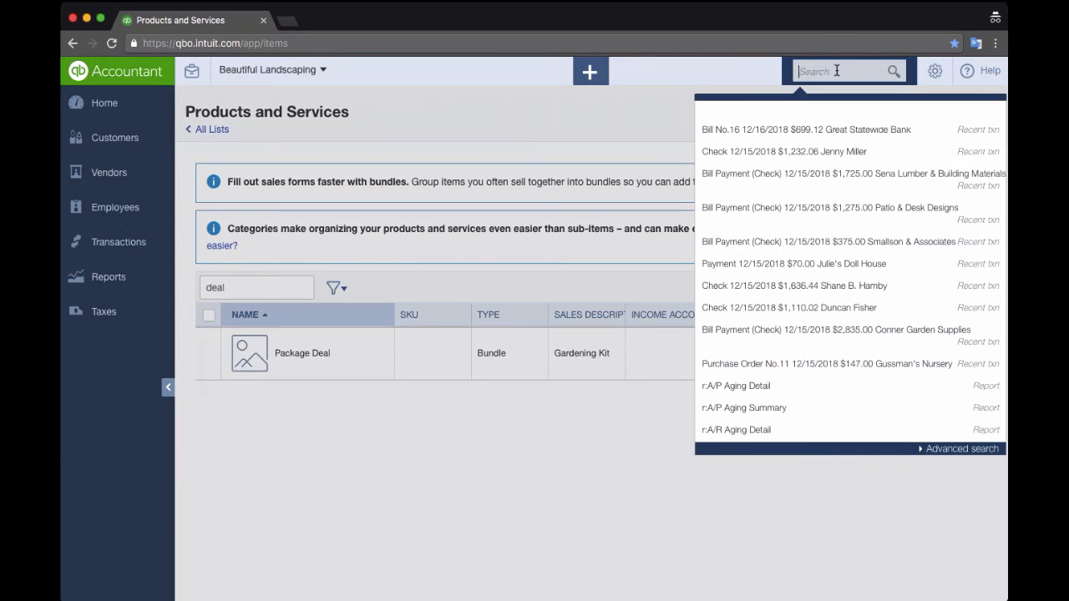
text(1451)
key(Return)
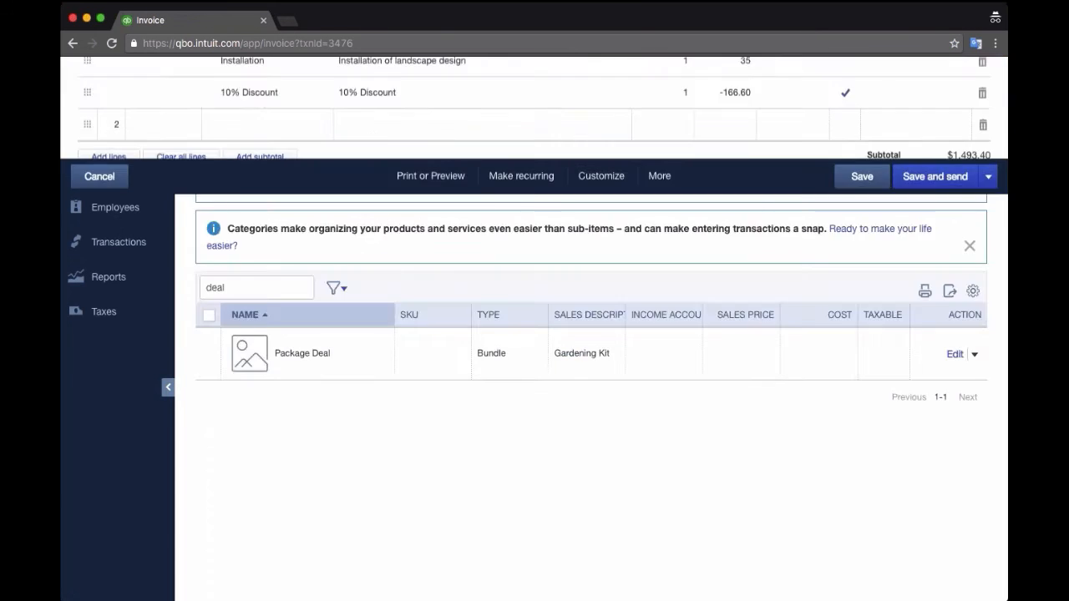
scroll(655, 269, down, 2)
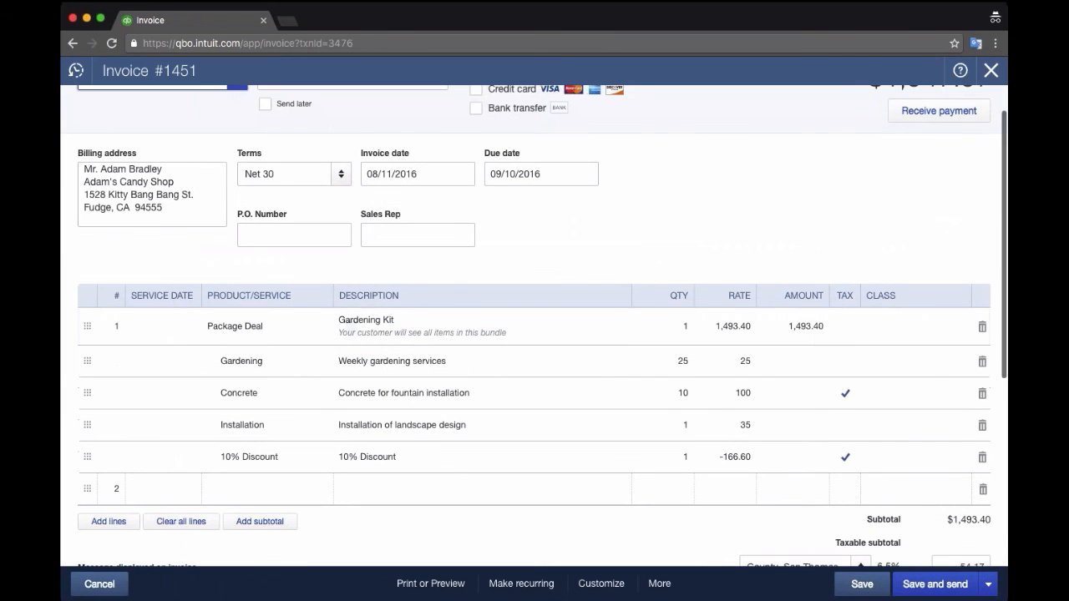
click(430, 583)
click(431, 513)
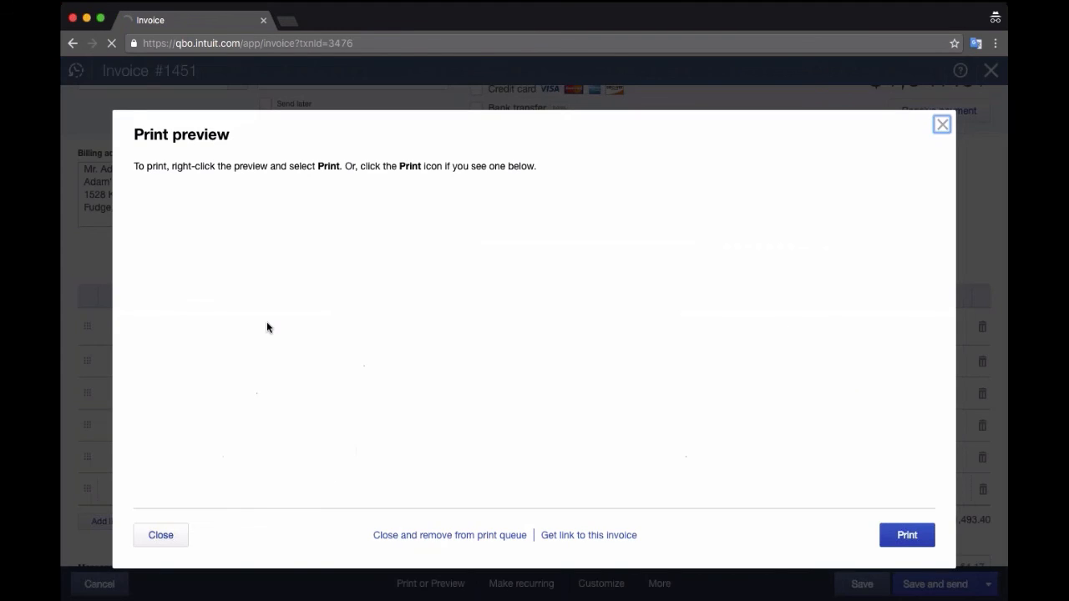
scroll(483, 275, down, 5)
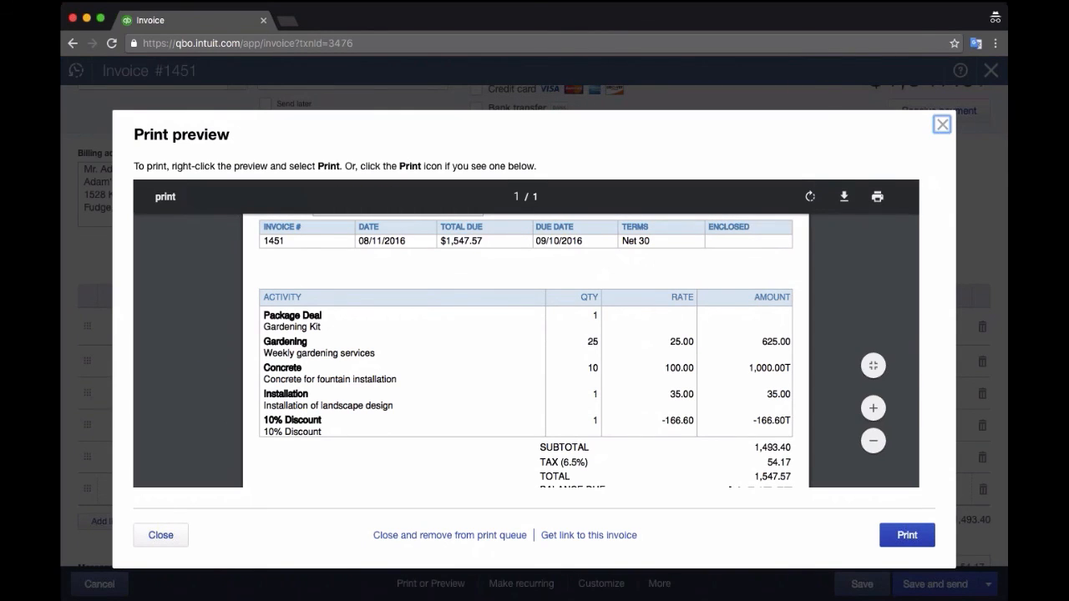
click(942, 125)
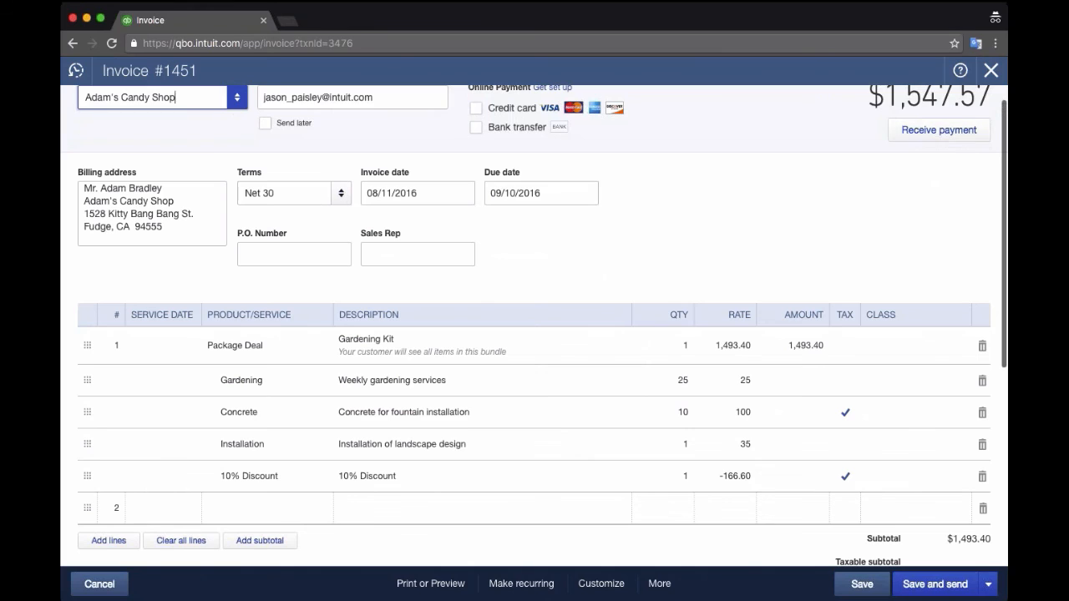
click(991, 70)
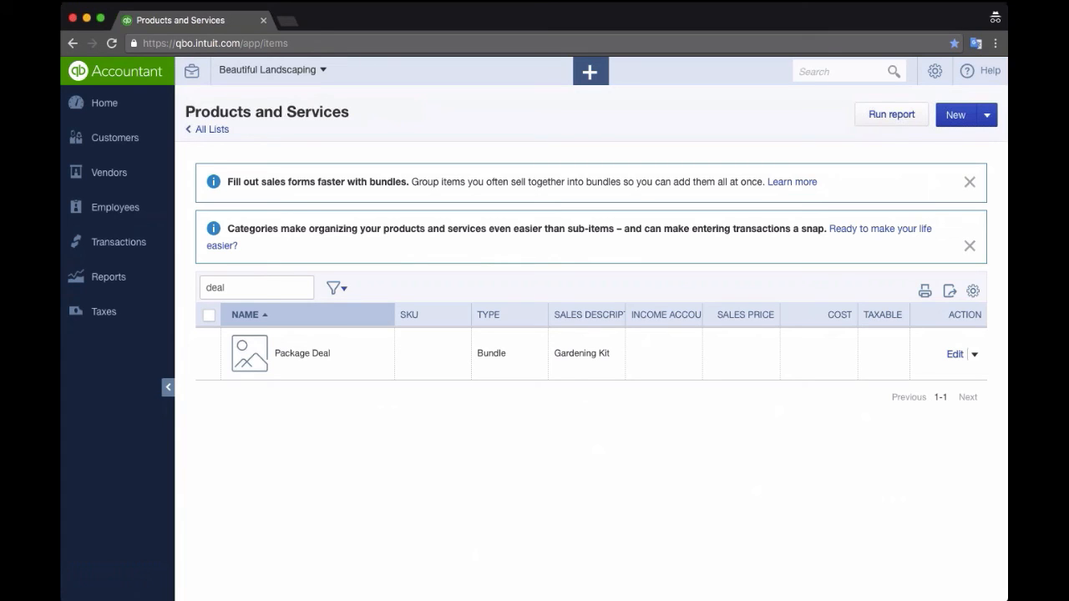
key(super+Tab)
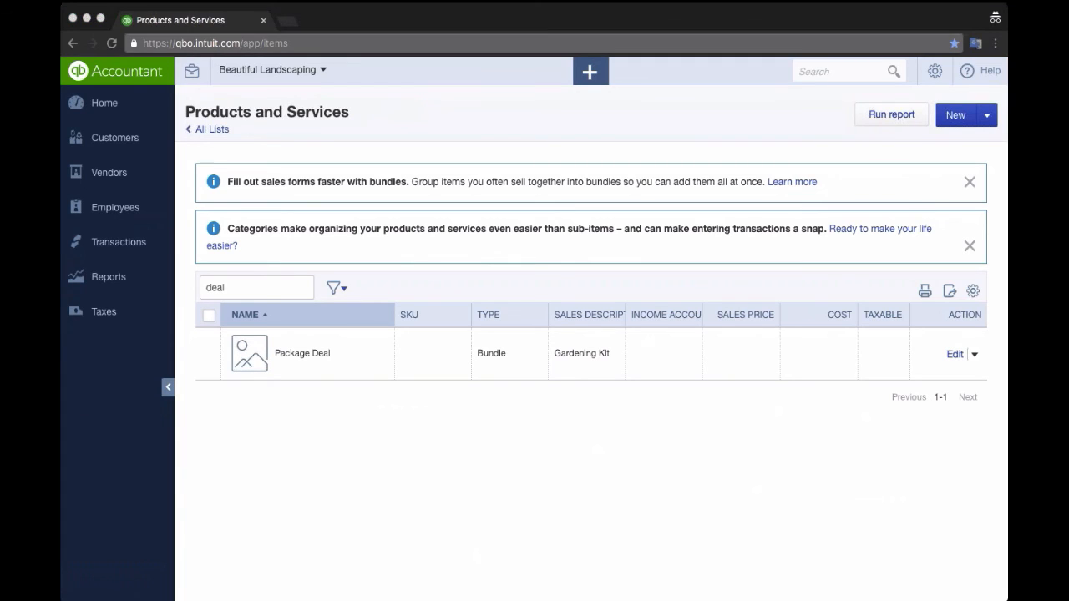